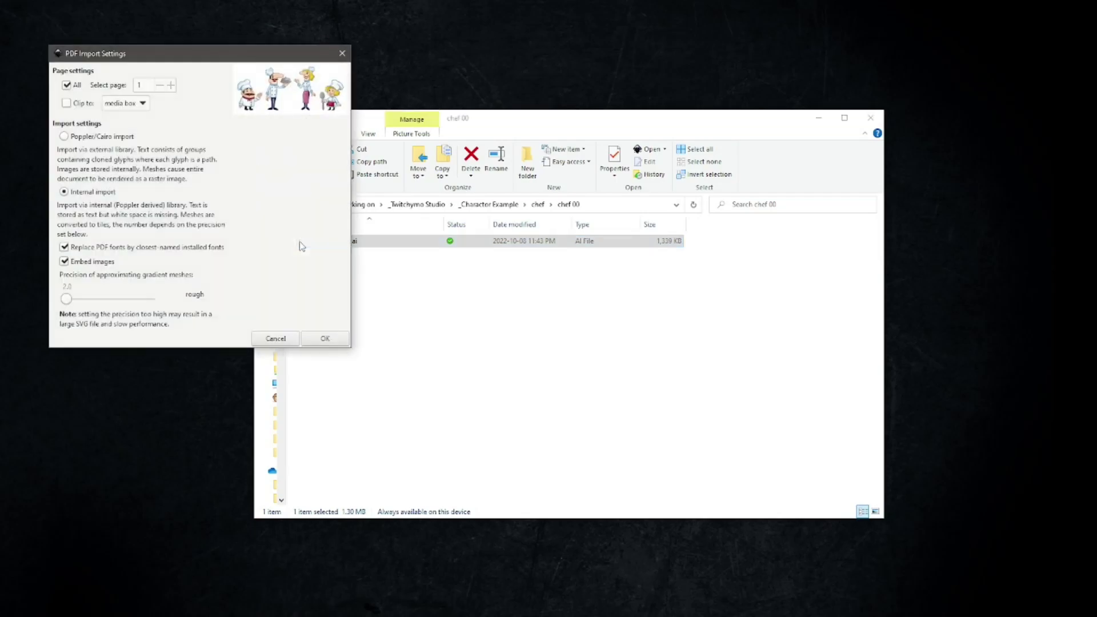
# Import all pages of the chef artwork with internal import and add a layer named "chef 1" above the current layer.
pyautogui.click(309, 341)
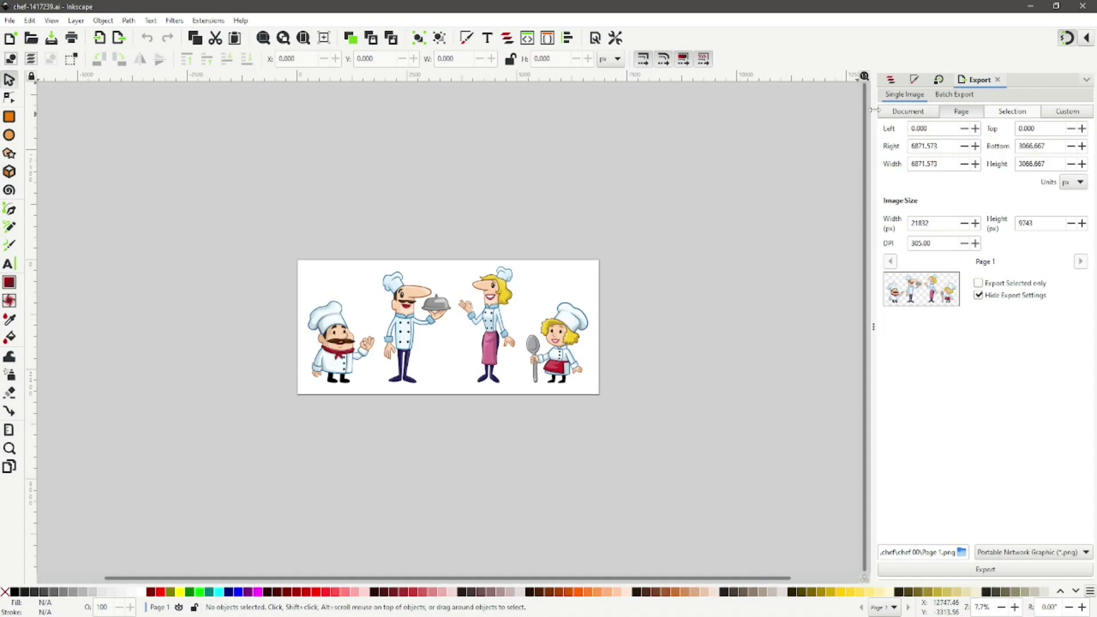
pyautogui.click(889, 81)
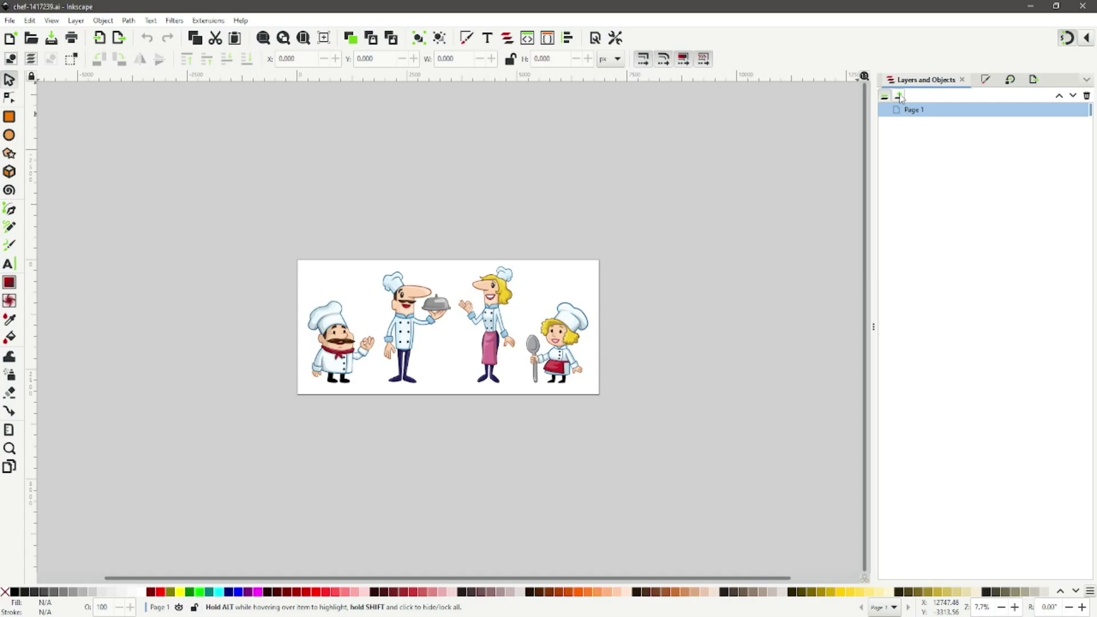
pyautogui.click(899, 96)
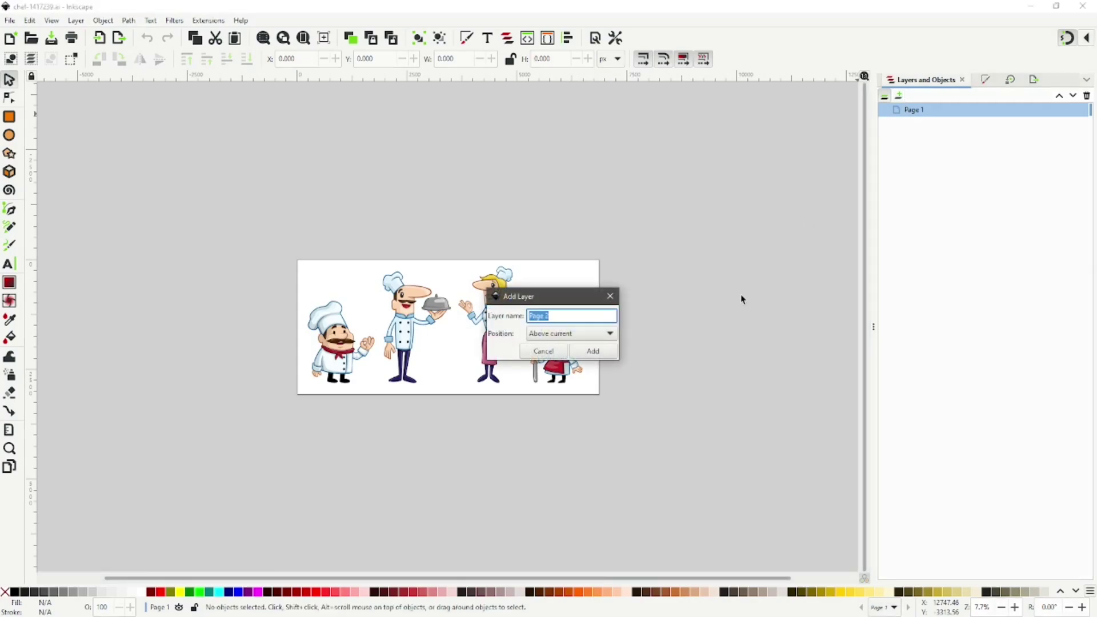
pyautogui.write('chef 1')
pyautogui.click(598, 352)
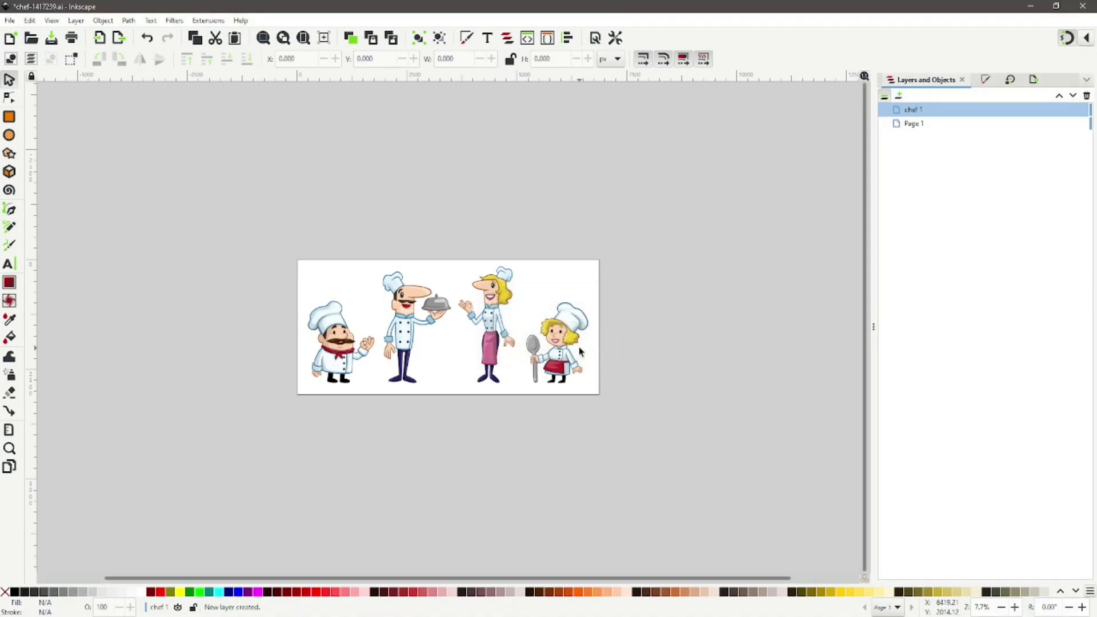
# Add three more layers named chef 2, chef 3 and chef 4, each above the previous one.
pyautogui.click(899, 95)
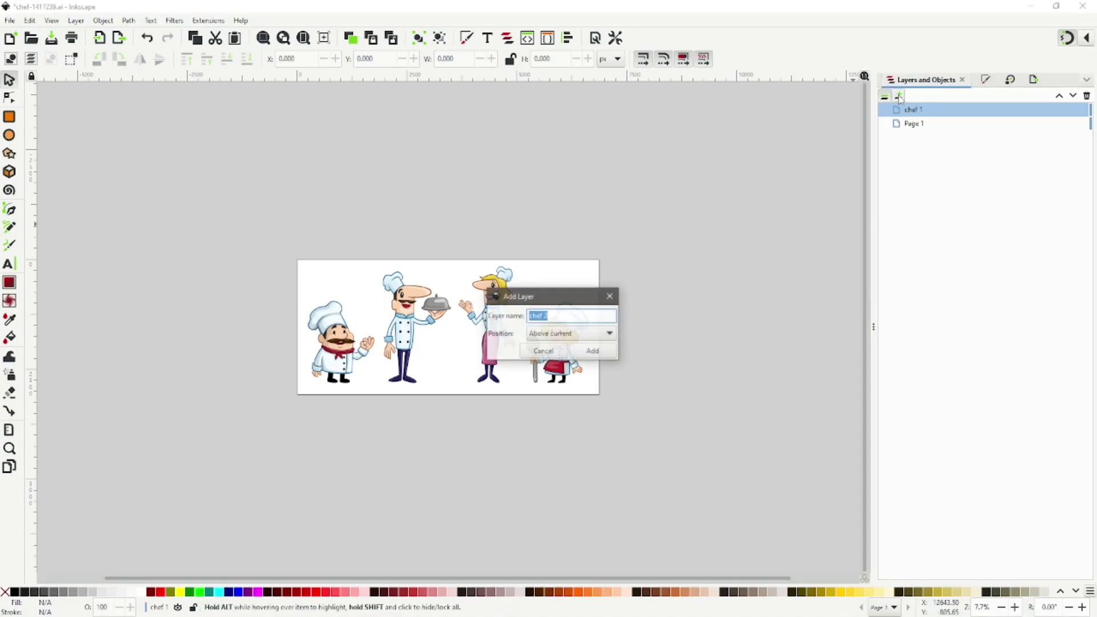
pyautogui.click(593, 351)
pyautogui.click(899, 96)
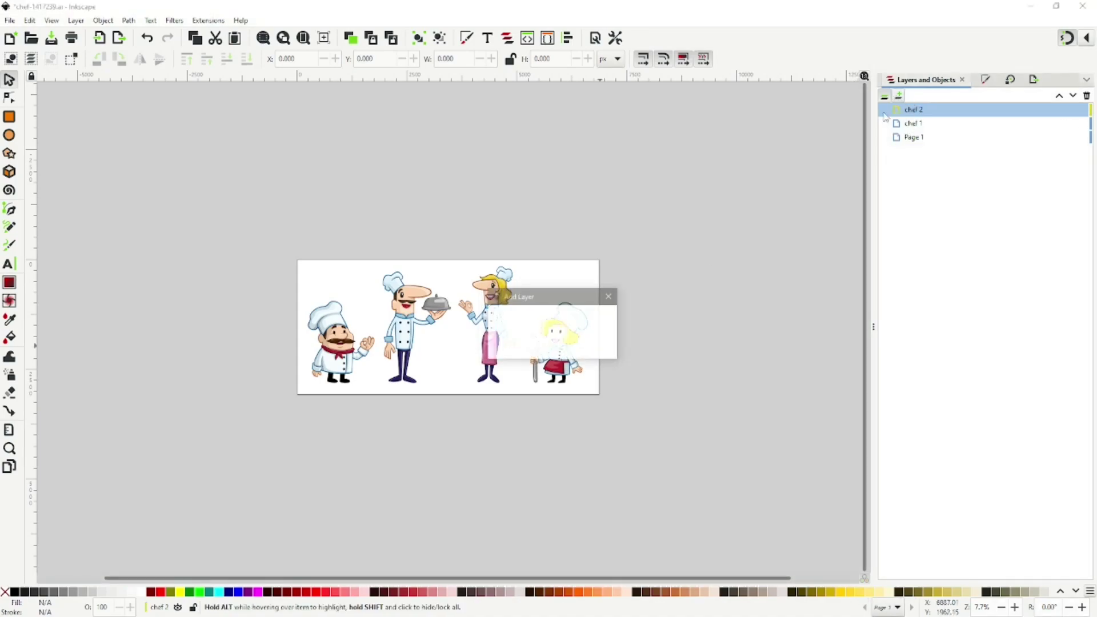
pyautogui.click(595, 352)
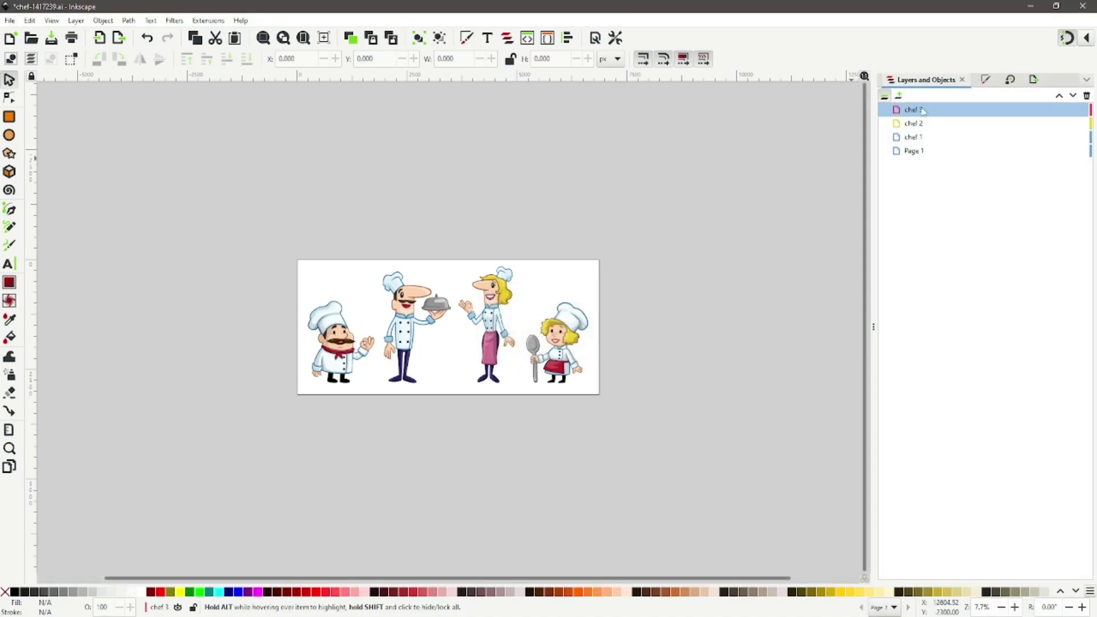
pyautogui.click(898, 96)
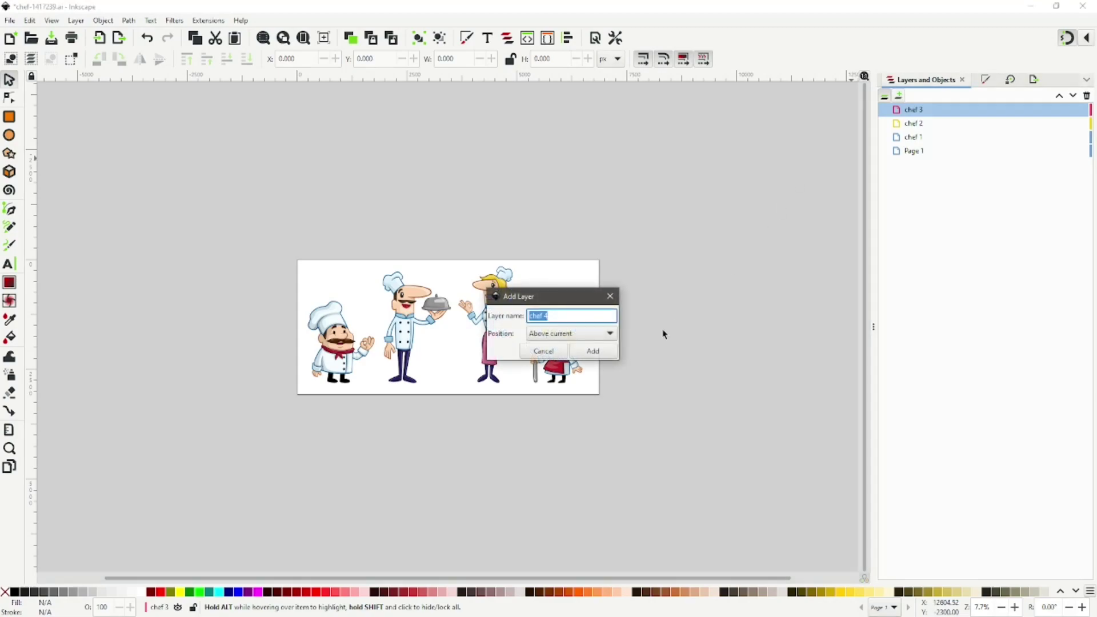
pyautogui.click(594, 351)
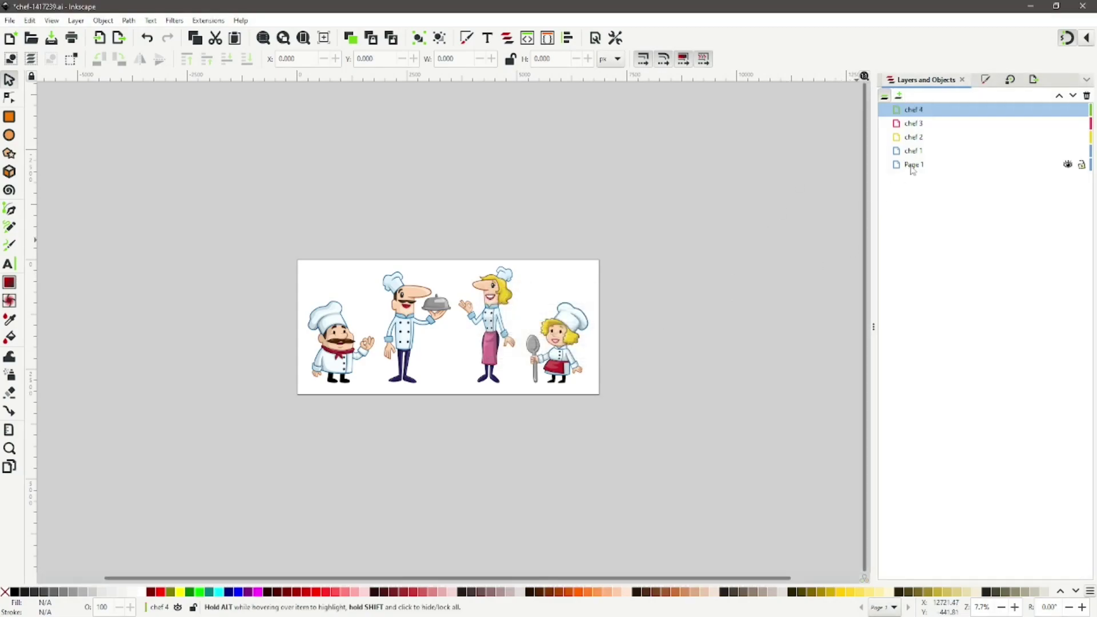
# Enter the nested groups of the Page 1 artwork to reach the individual parts of the leftmost chef.
pyautogui.click(914, 164)
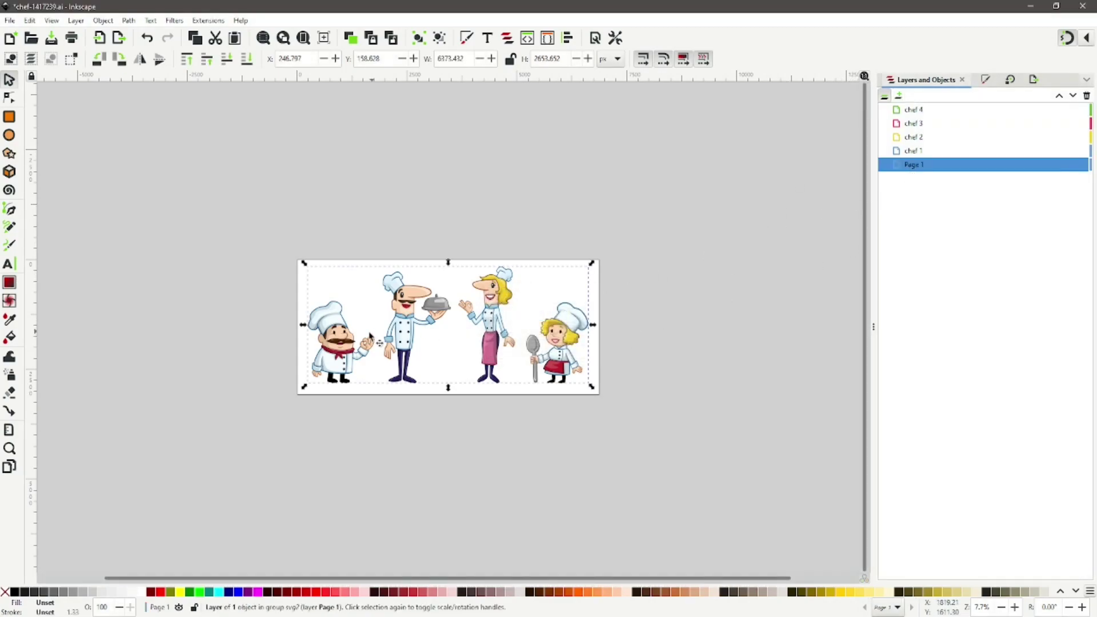
pyautogui.click(347, 350)
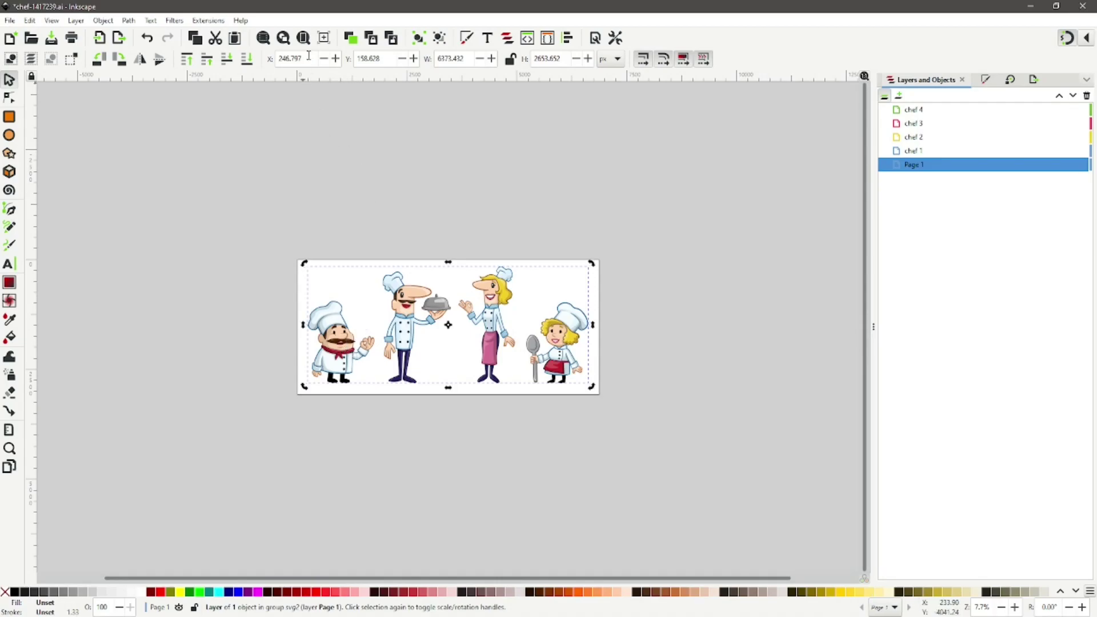
pyautogui.press('5')
pyautogui.press('Escape')
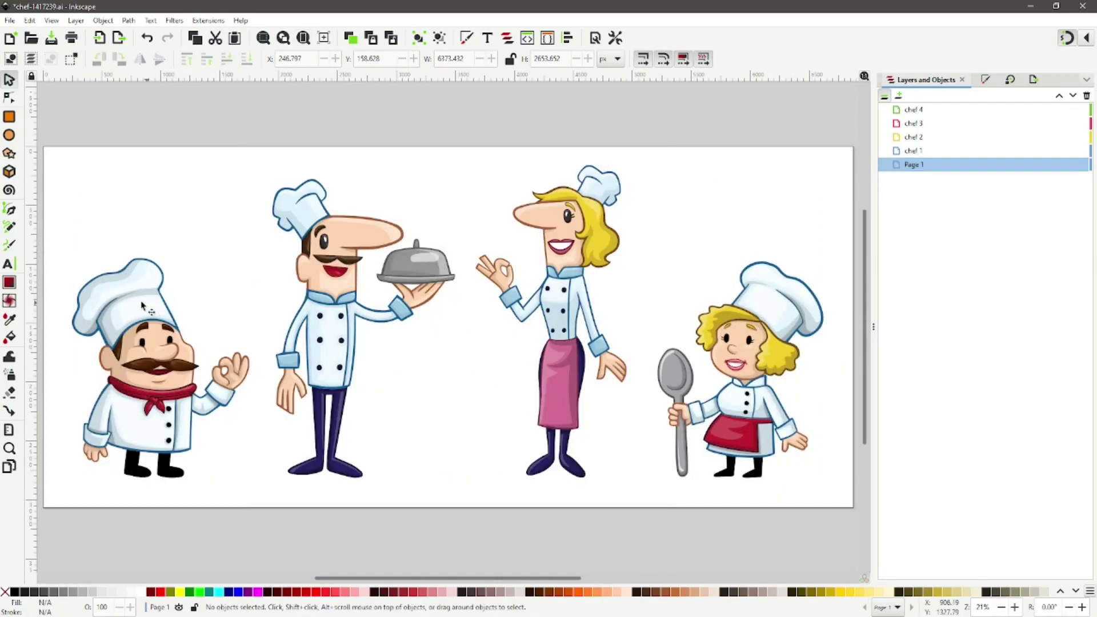
pyautogui.click(141, 306)
pyautogui.press('Escape')
pyautogui.click(139, 291)
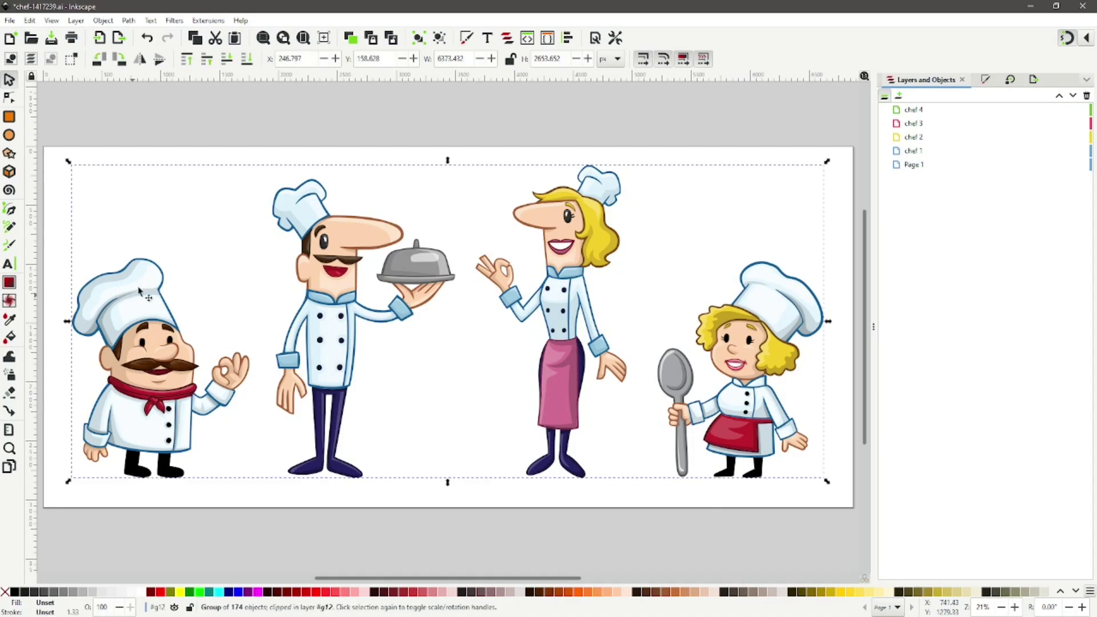
pyautogui.doubleClick(139, 290)
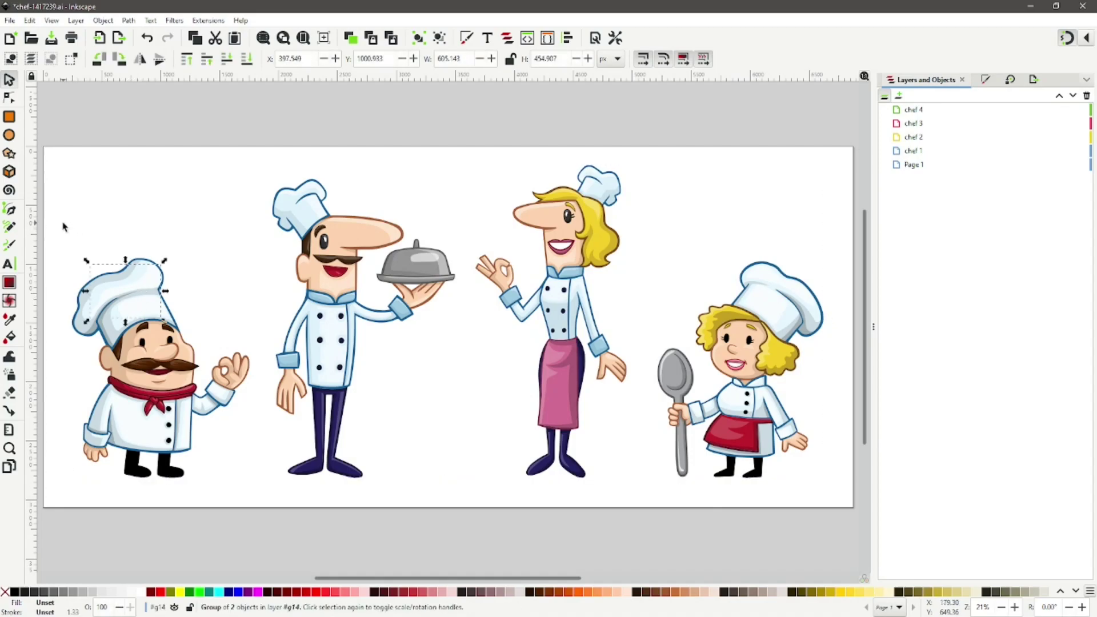
# Select all parts of the short mustached chef, move them to the chef 1 layer and hide that layer.
pyautogui.moveTo(57, 229); pyautogui.dragTo(258, 494)
pyautogui.rightClick(161, 405)
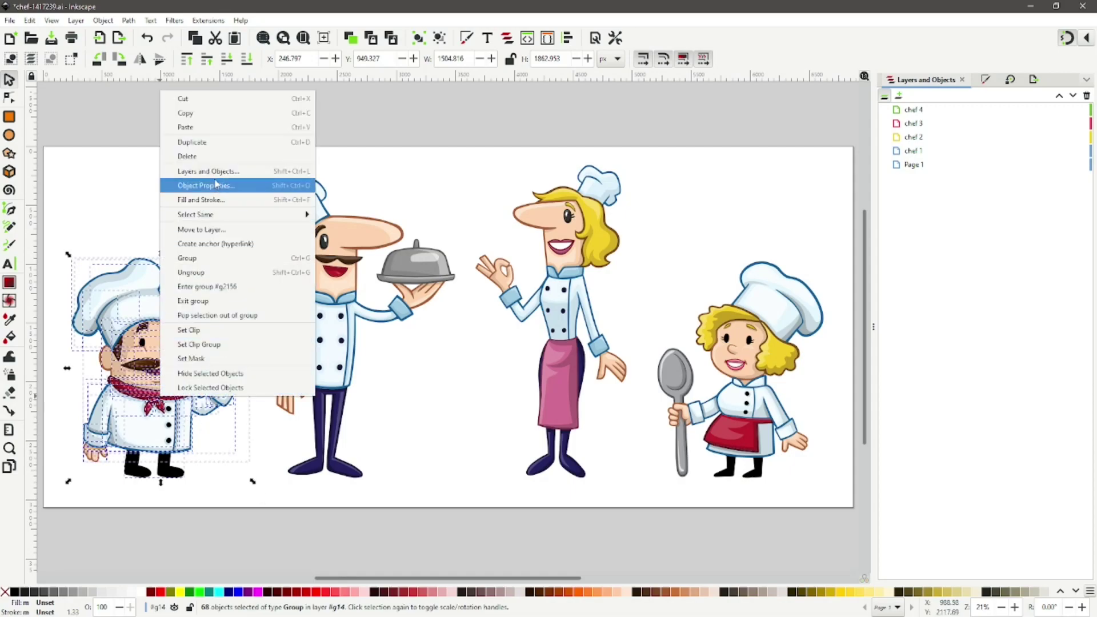
pyautogui.click(216, 231)
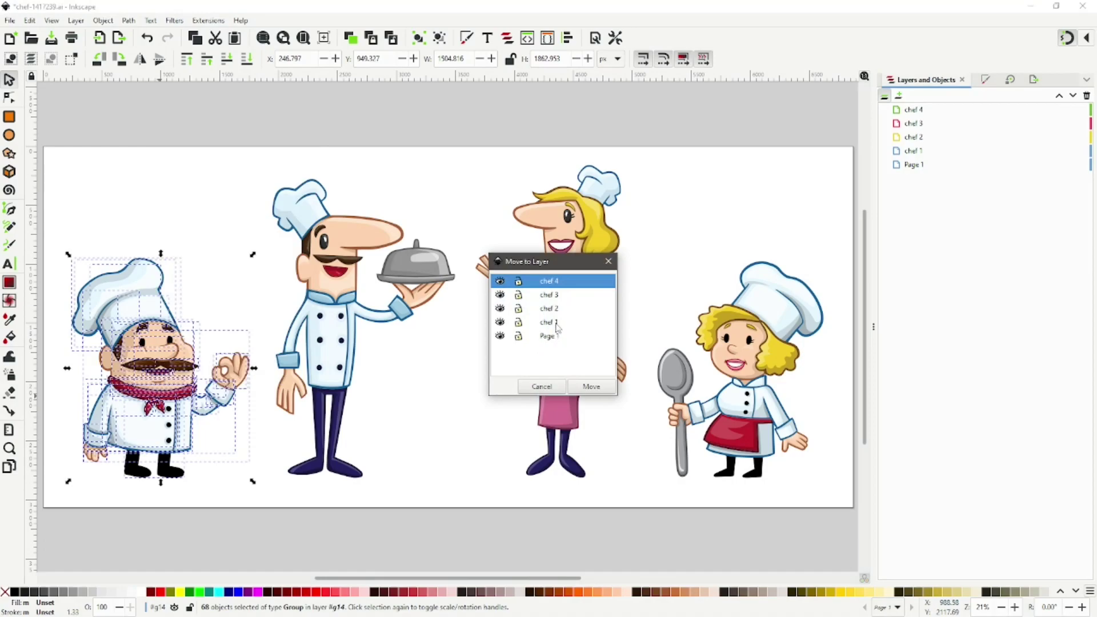
pyautogui.click(557, 326)
pyautogui.click(592, 387)
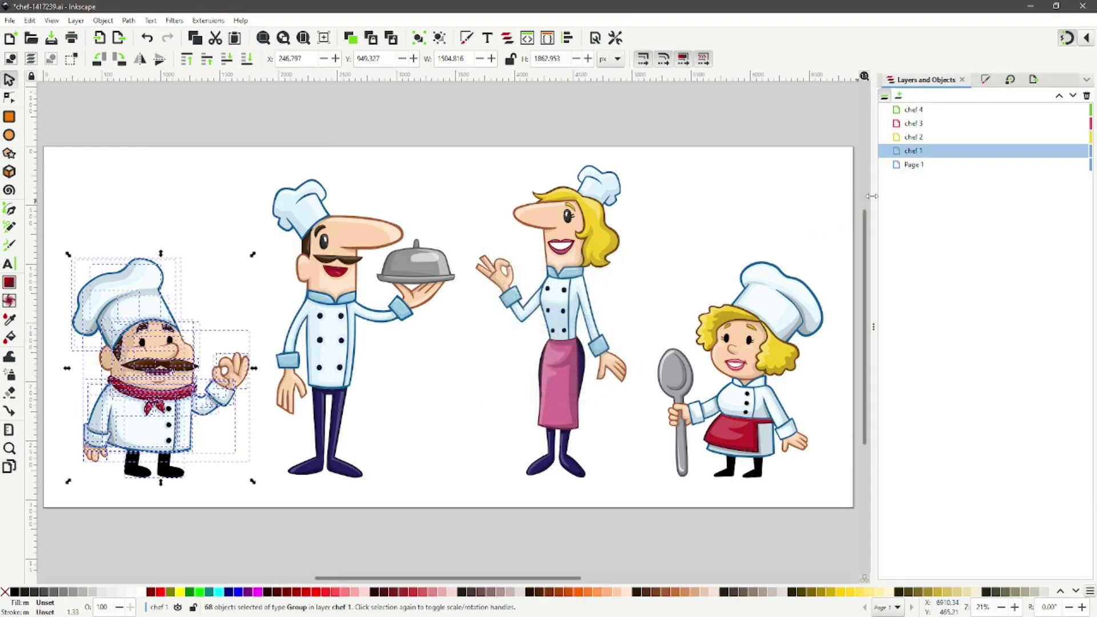
pyautogui.click(1067, 151)
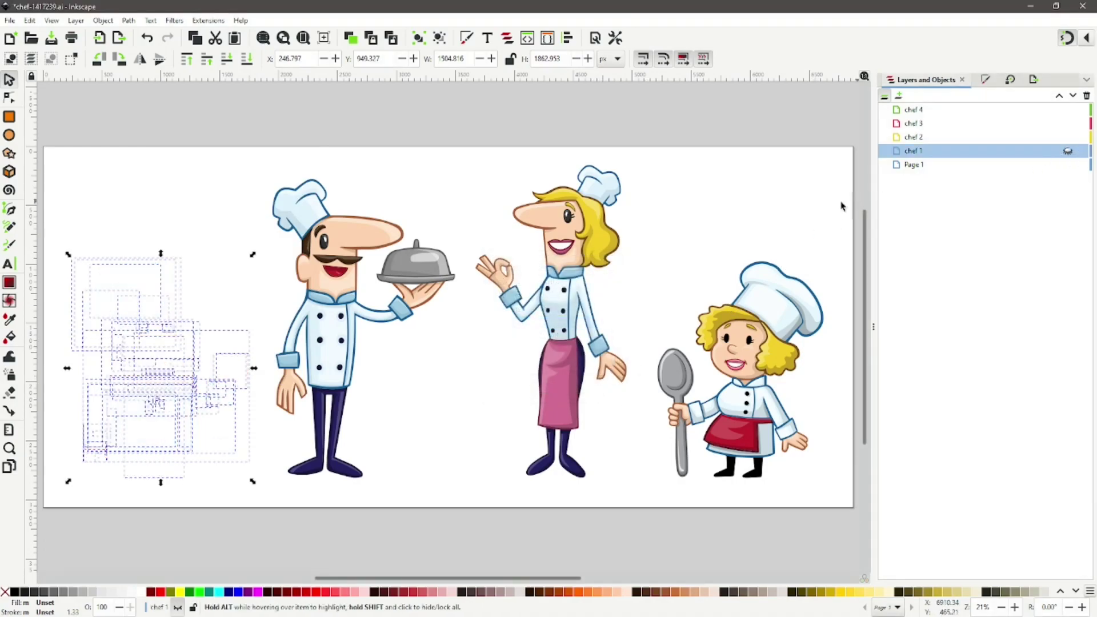
# Select all parts of the chef carrying the tray inside the nested groups, move them to layer chef 2 and hide it.
pyautogui.click(352, 338)
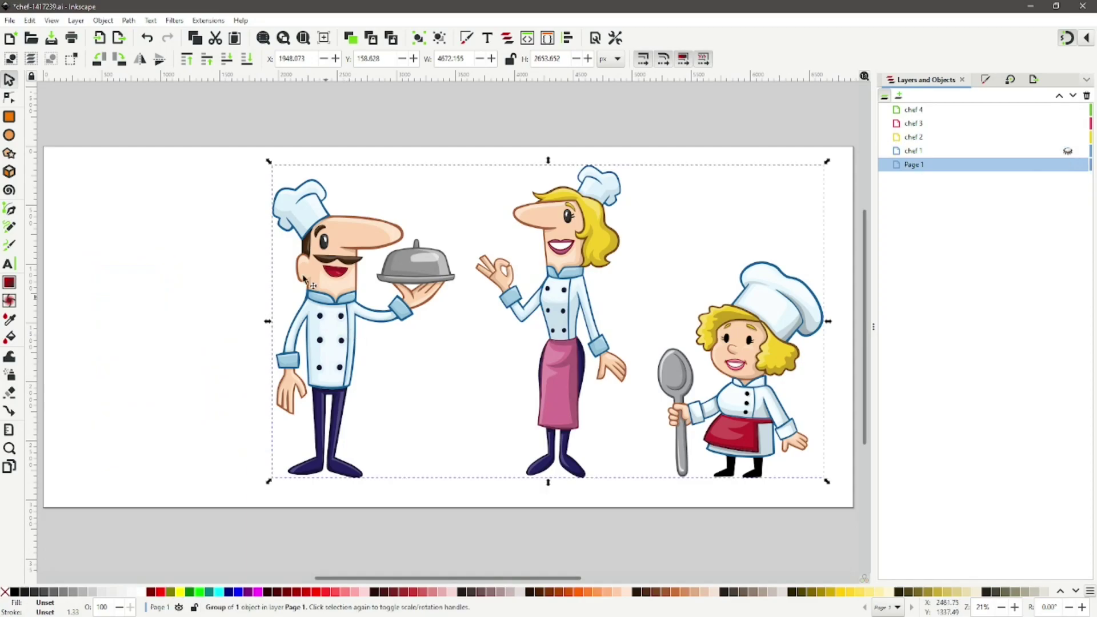
pyautogui.doubleClick(327, 233)
pyautogui.click(327, 233)
pyautogui.doubleClick(326, 234)
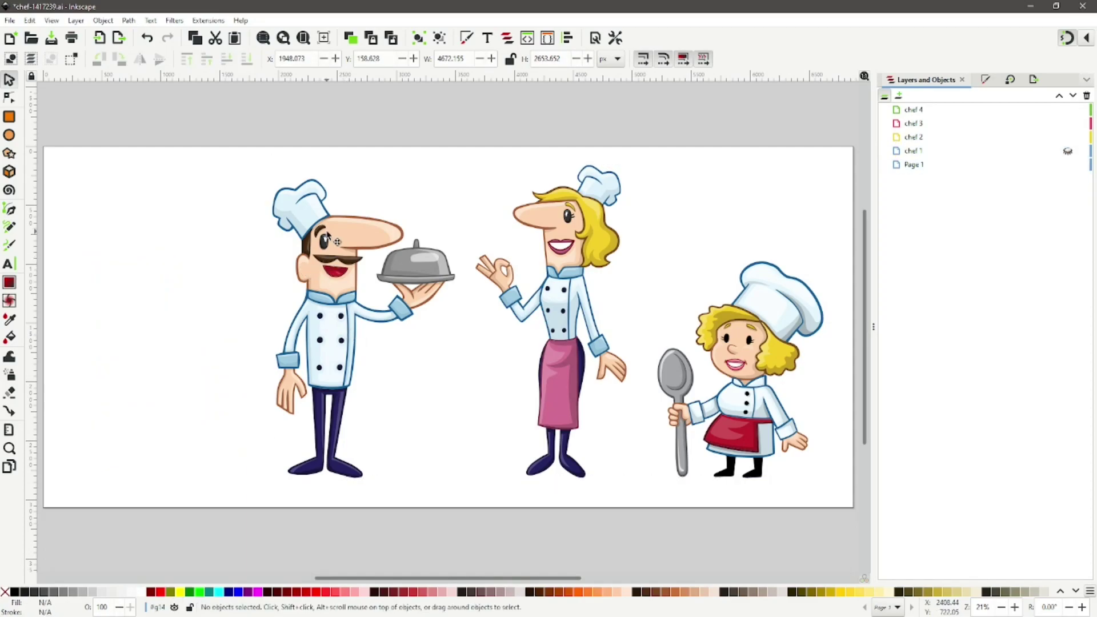
pyautogui.click(327, 236)
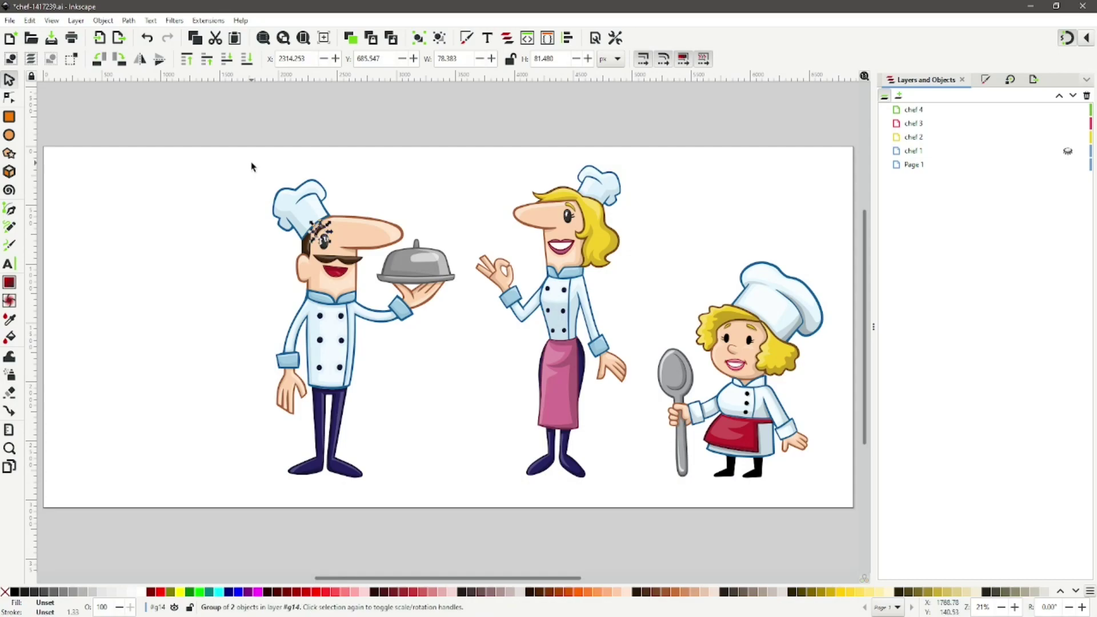
pyautogui.moveTo(252, 166); pyautogui.dragTo(464, 499)
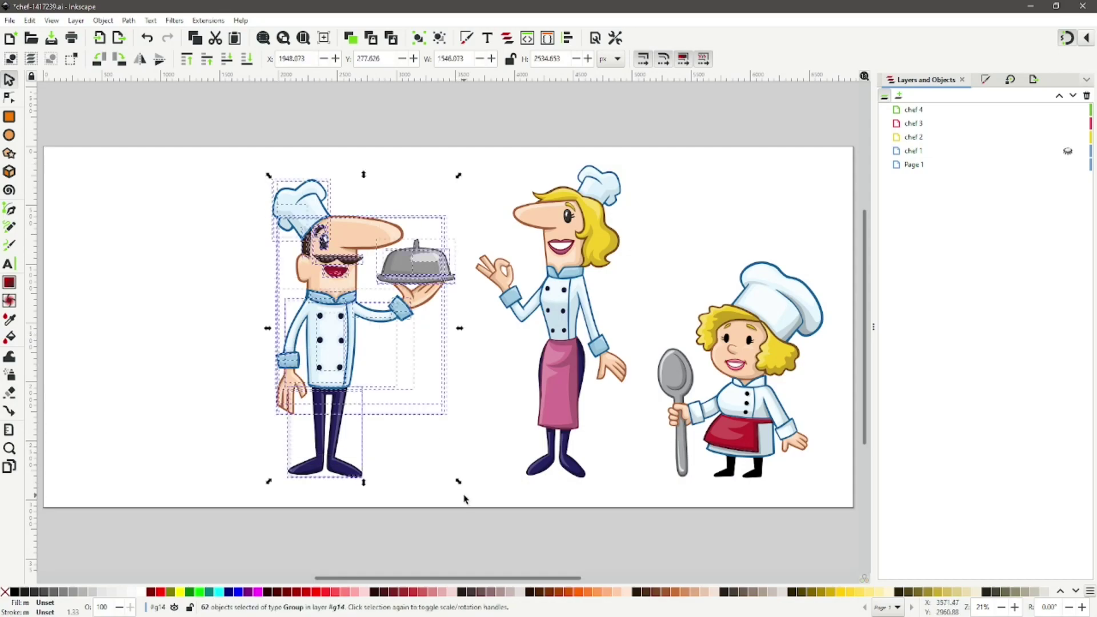
pyautogui.rightClick(330, 343)
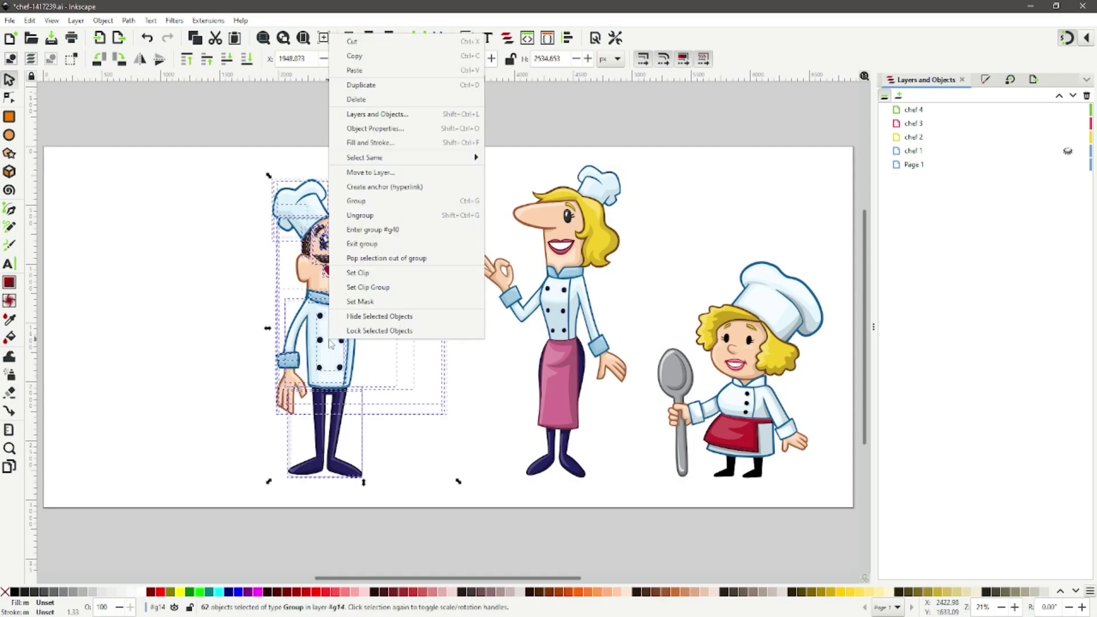
pyautogui.click(369, 172)
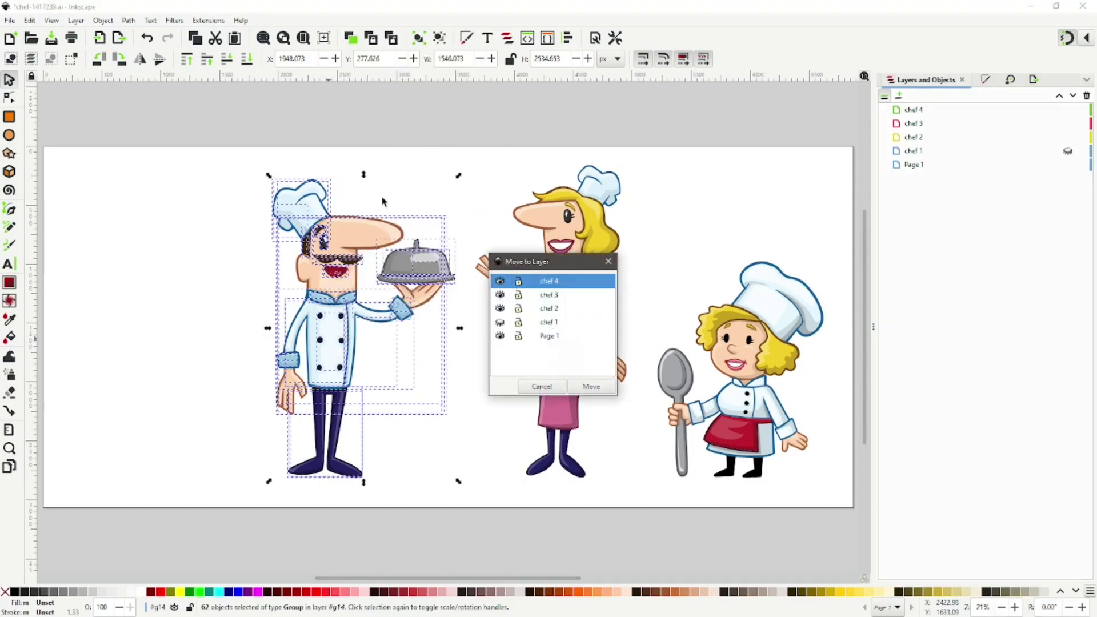
pyautogui.click(550, 309)
pyautogui.click(591, 386)
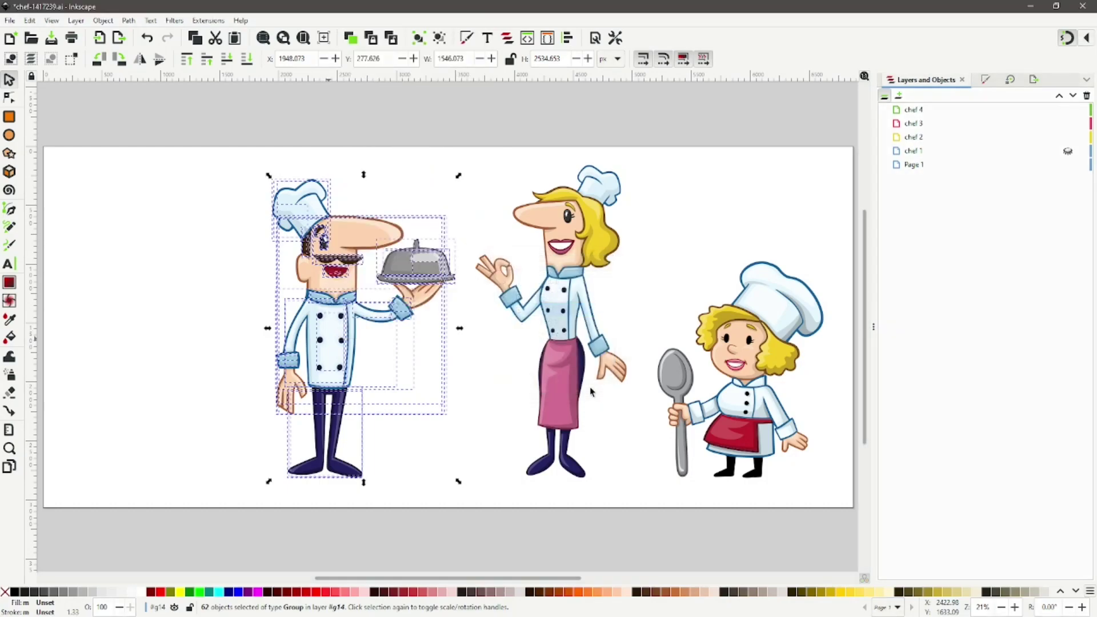
pyautogui.click(1069, 138)
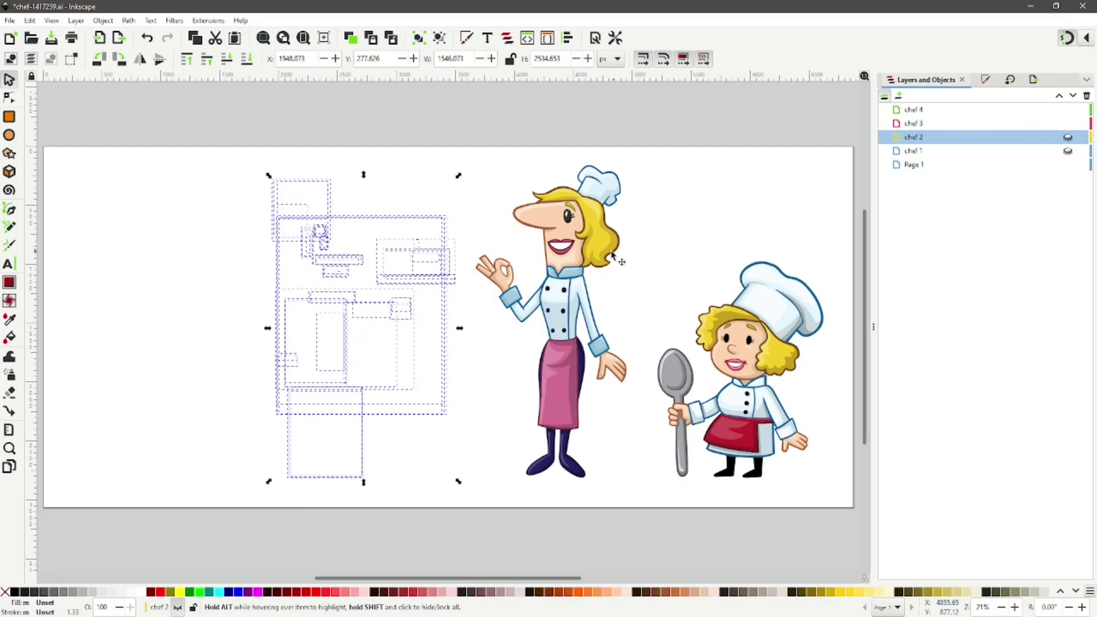
# Select the tall blonde chef's group inside the nested groups, move it to layer chef 3 and hide that layer.
pyautogui.click(579, 254)
pyautogui.doubleClick(550, 231)
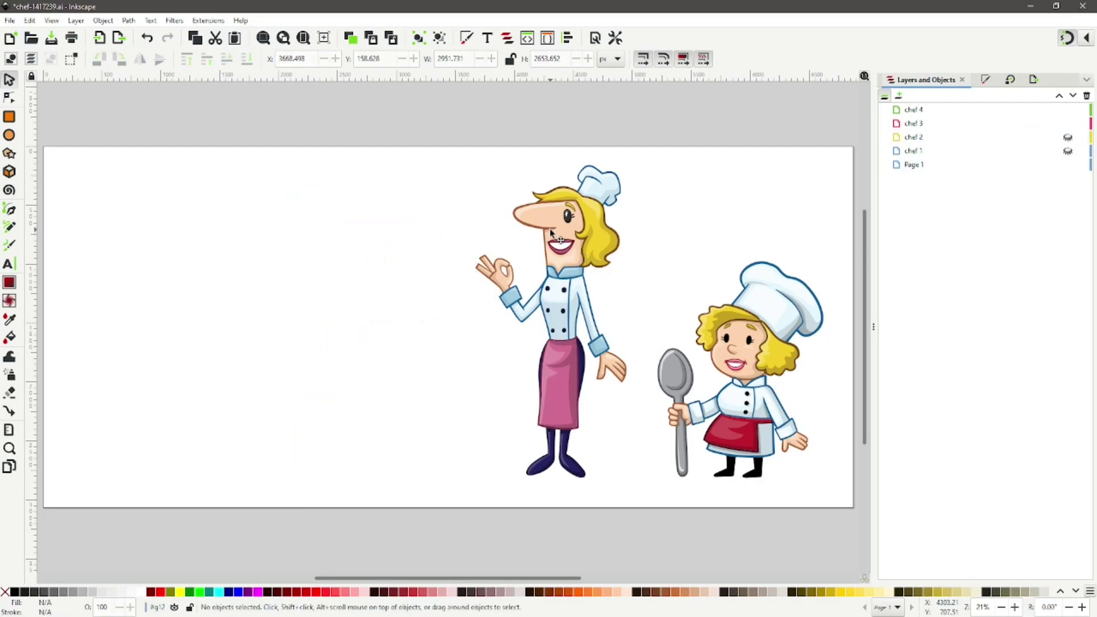
pyautogui.click(550, 230)
pyautogui.doubleClick(549, 229)
pyautogui.keyDown('shift'); pyautogui.click(550, 233); pyautogui.keyUp('shift')
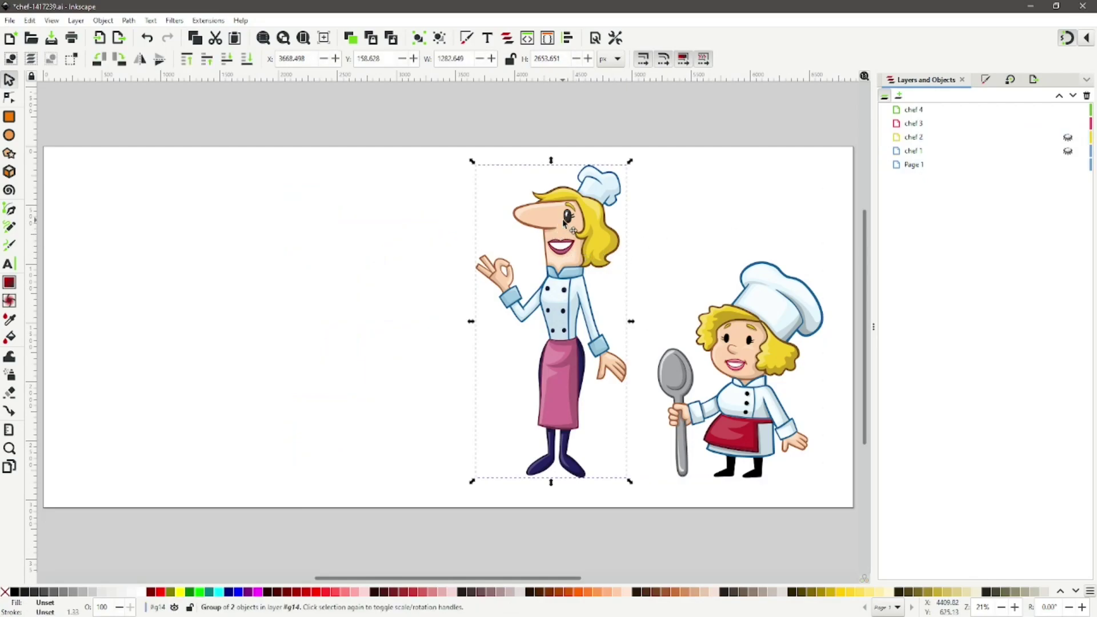
pyautogui.keyDown('shift'); pyautogui.click(564, 220); pyautogui.keyUp('shift')
pyautogui.keyDown('shift'); pyautogui.click(563, 217); pyautogui.keyUp('shift')
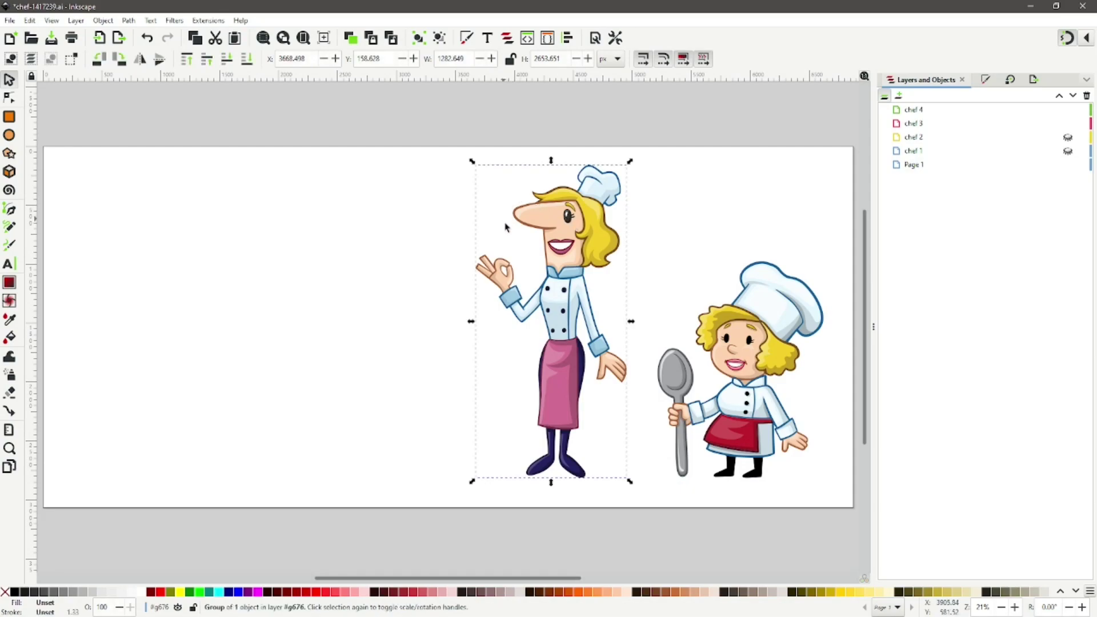
pyautogui.rightClick(554, 230)
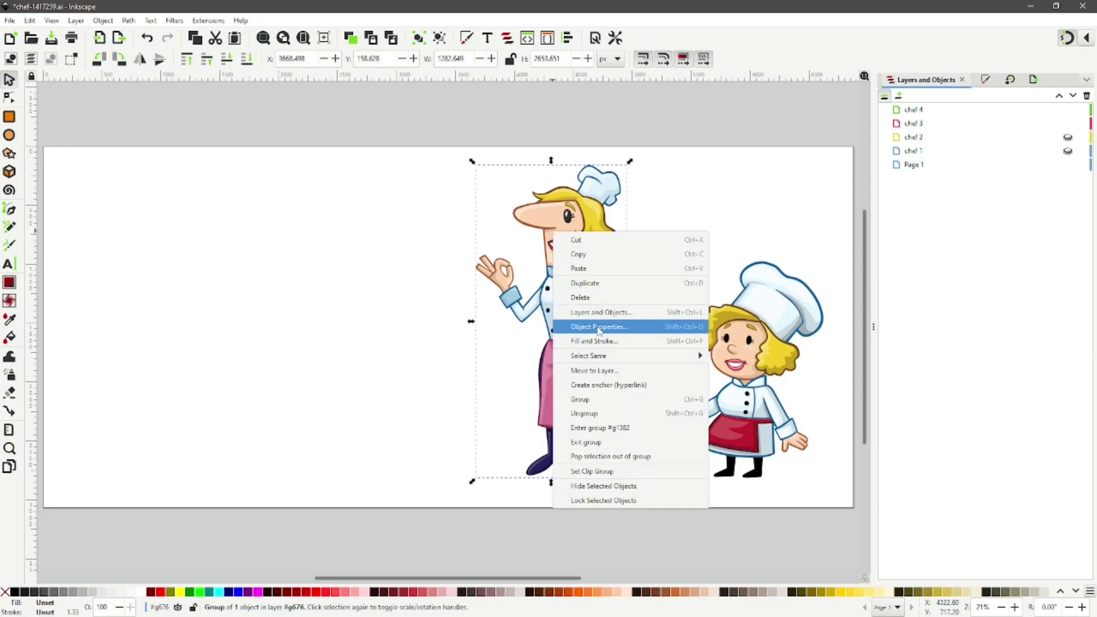
pyautogui.click(605, 372)
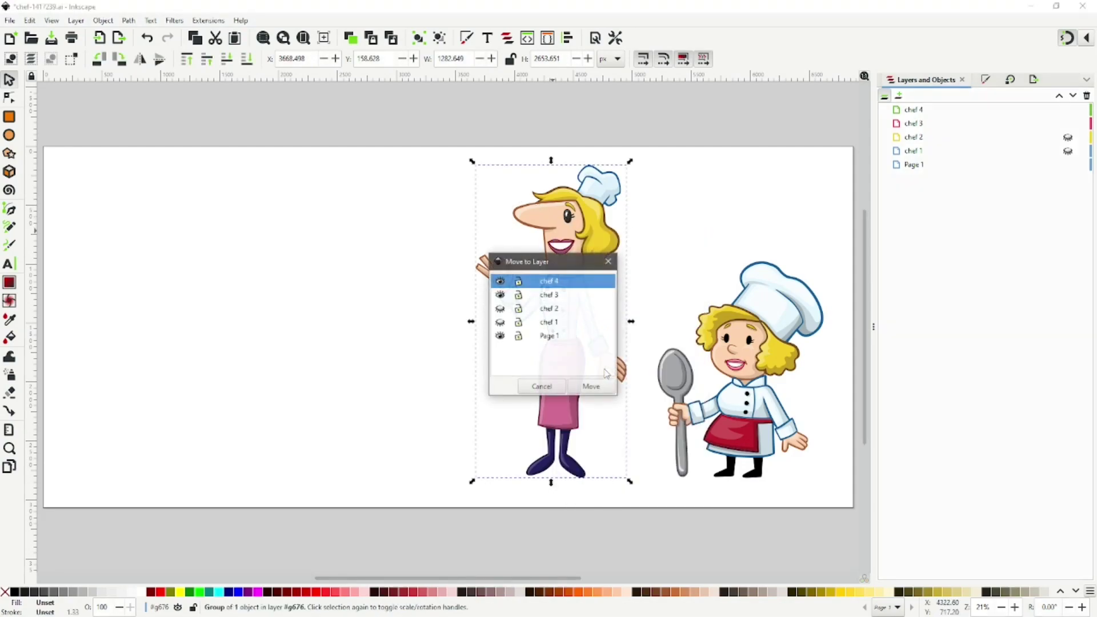
pyautogui.click(549, 298)
pyautogui.click(588, 388)
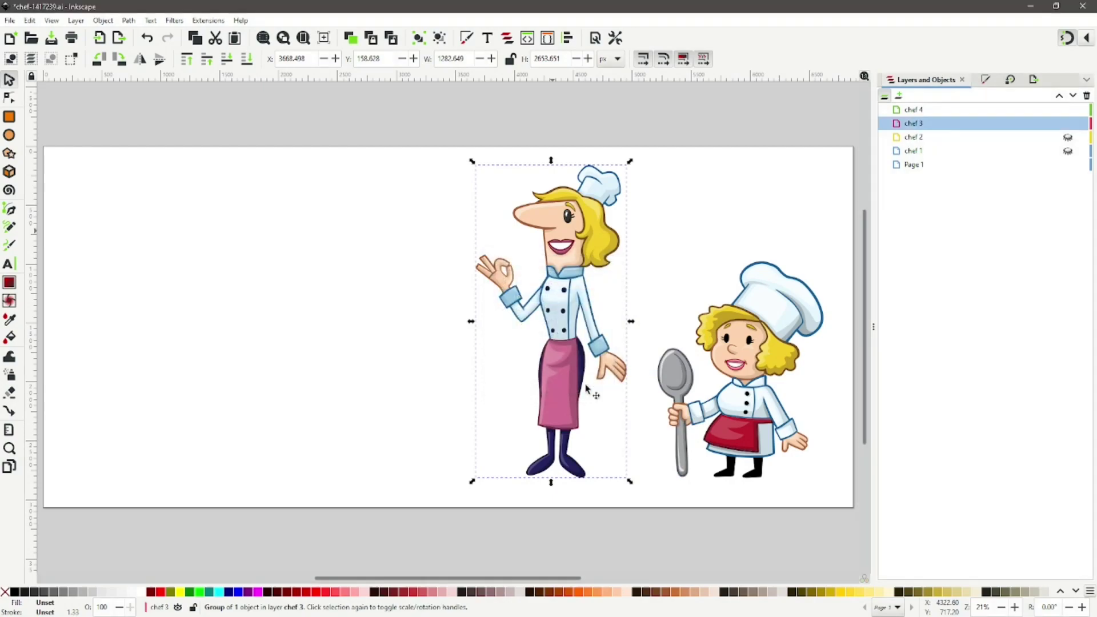
pyautogui.click(1067, 126)
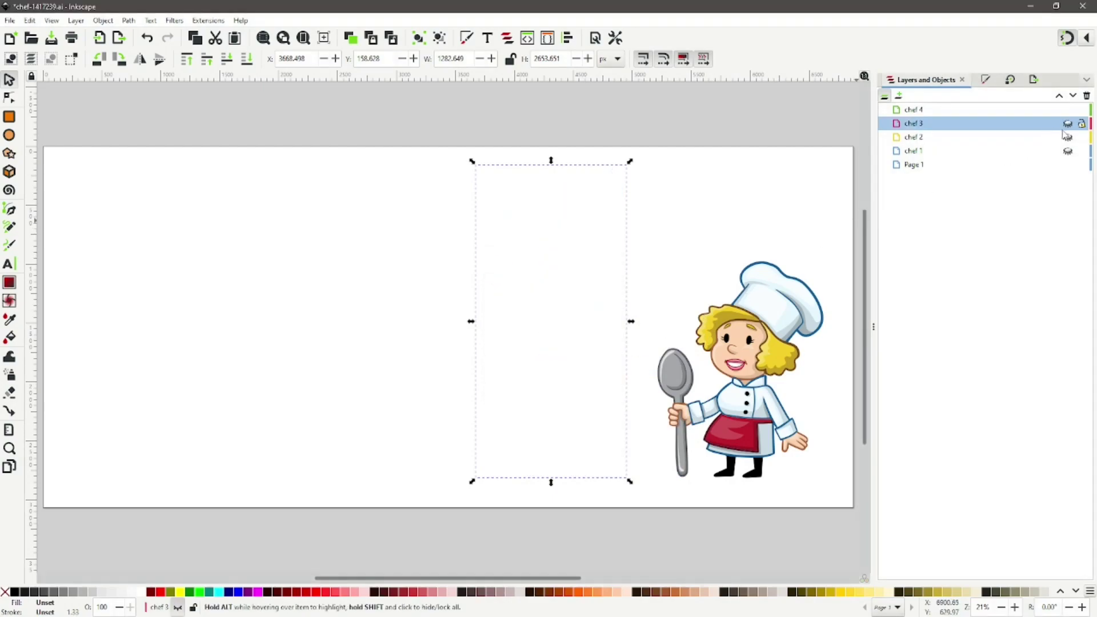
# Move the short blonde chef with the spoon to layer chef 4 and hide that layer.
pyautogui.click(766, 349)
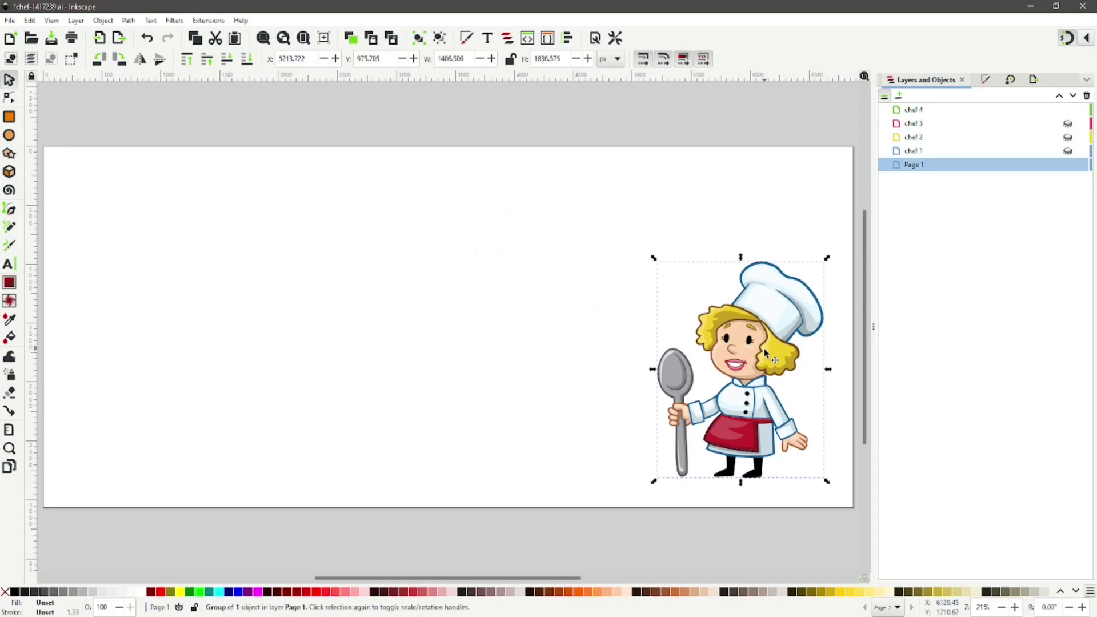
pyautogui.rightClick(764, 345)
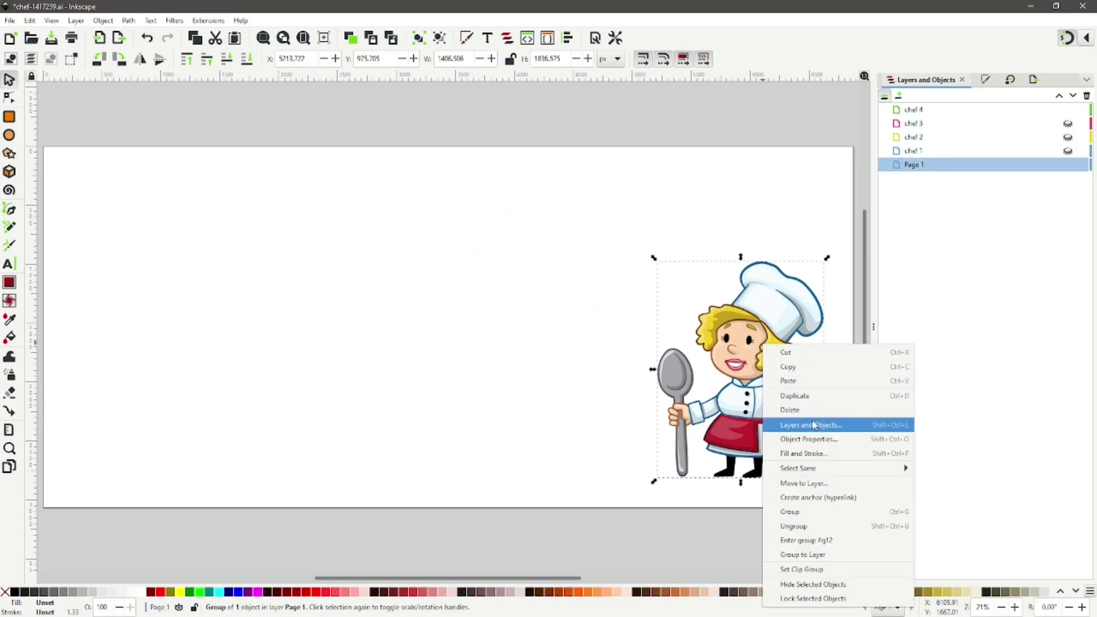
pyautogui.click(808, 483)
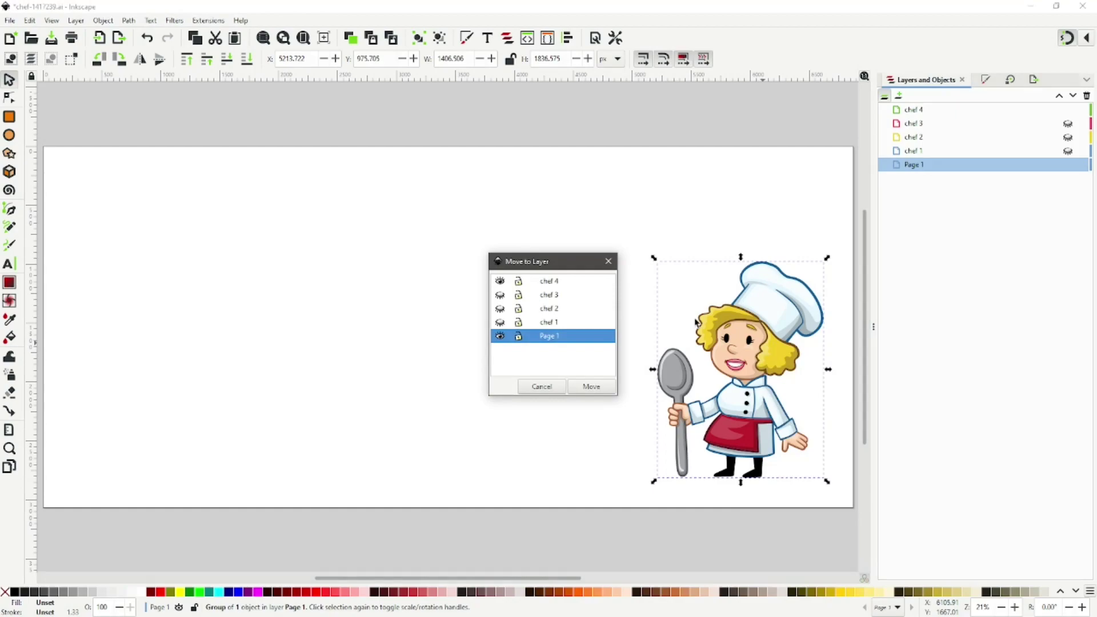
pyautogui.click(553, 283)
pyautogui.click(592, 386)
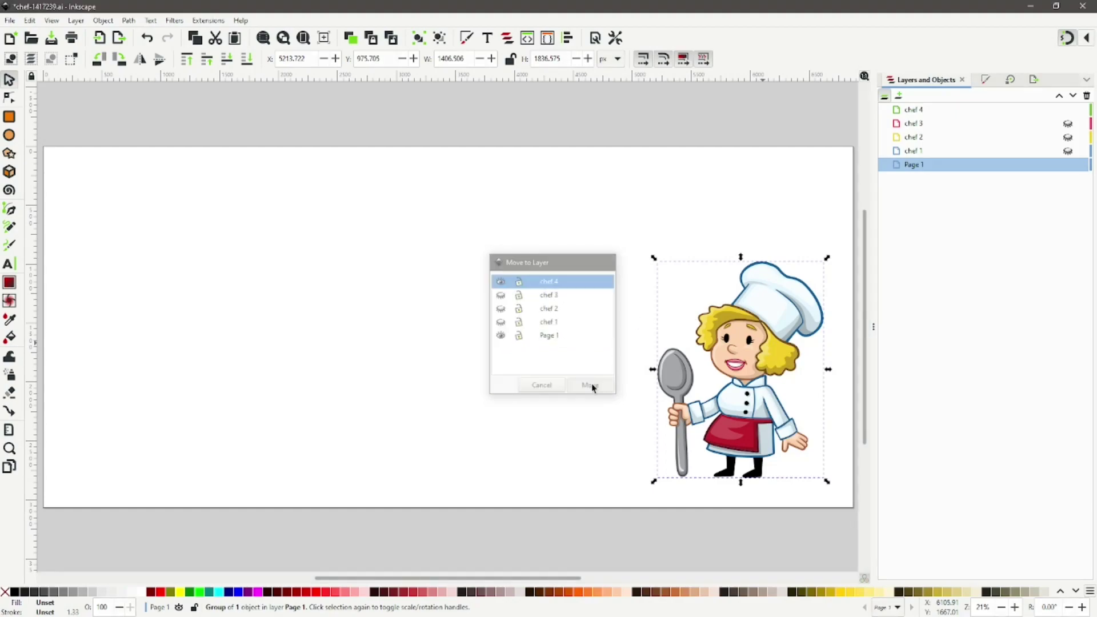
pyautogui.click(1068, 110)
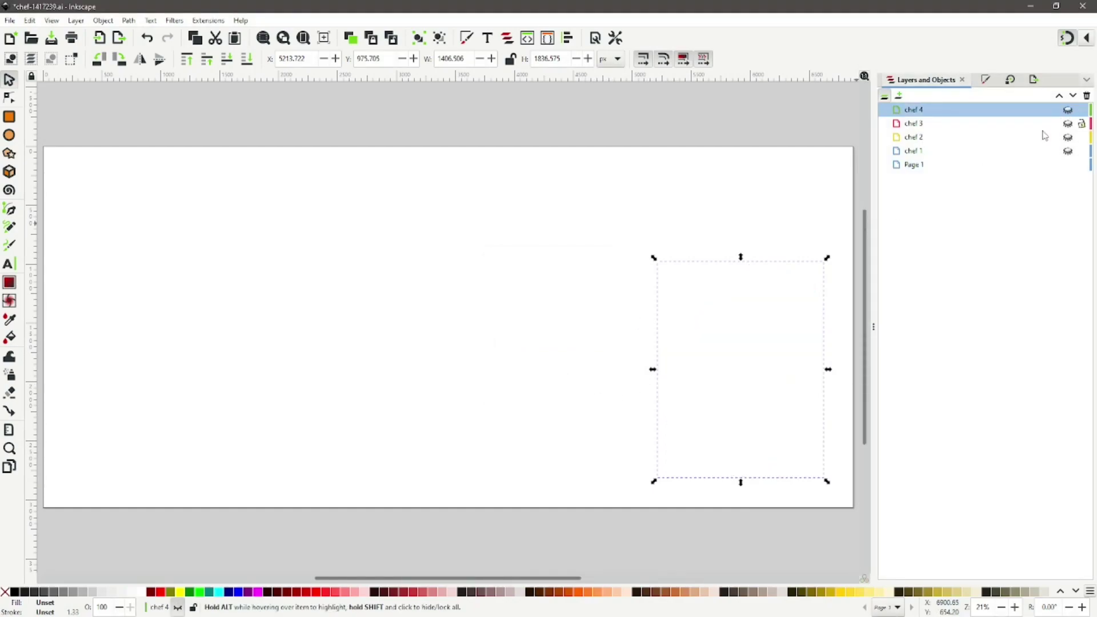
# Delete the emptied Page 1 layer.
pyautogui.click(917, 171)
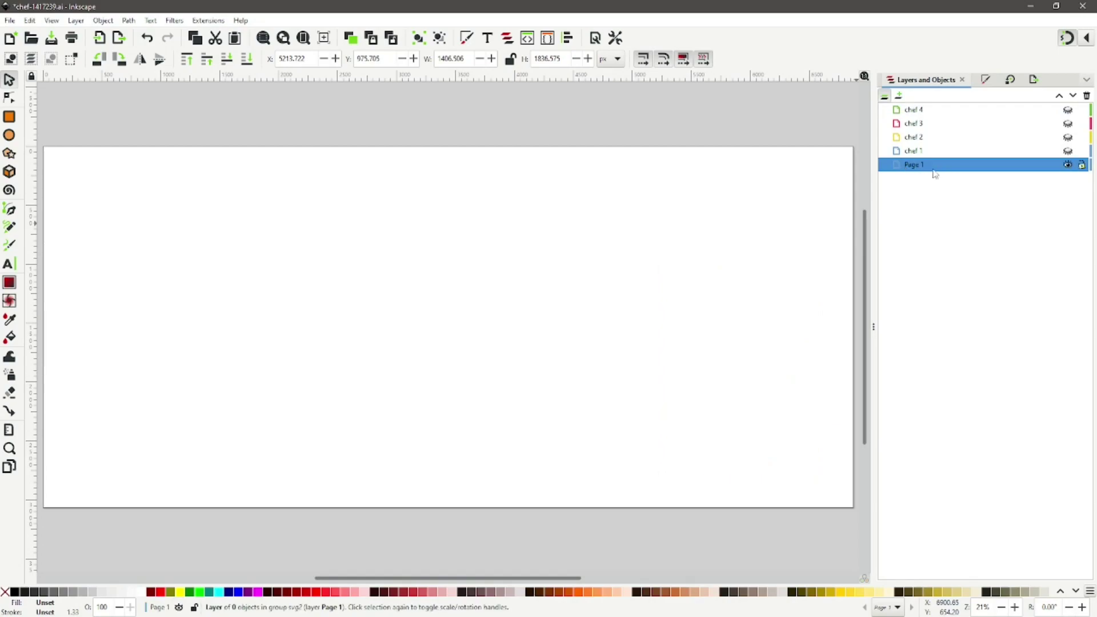
pyautogui.rightClick(914, 166)
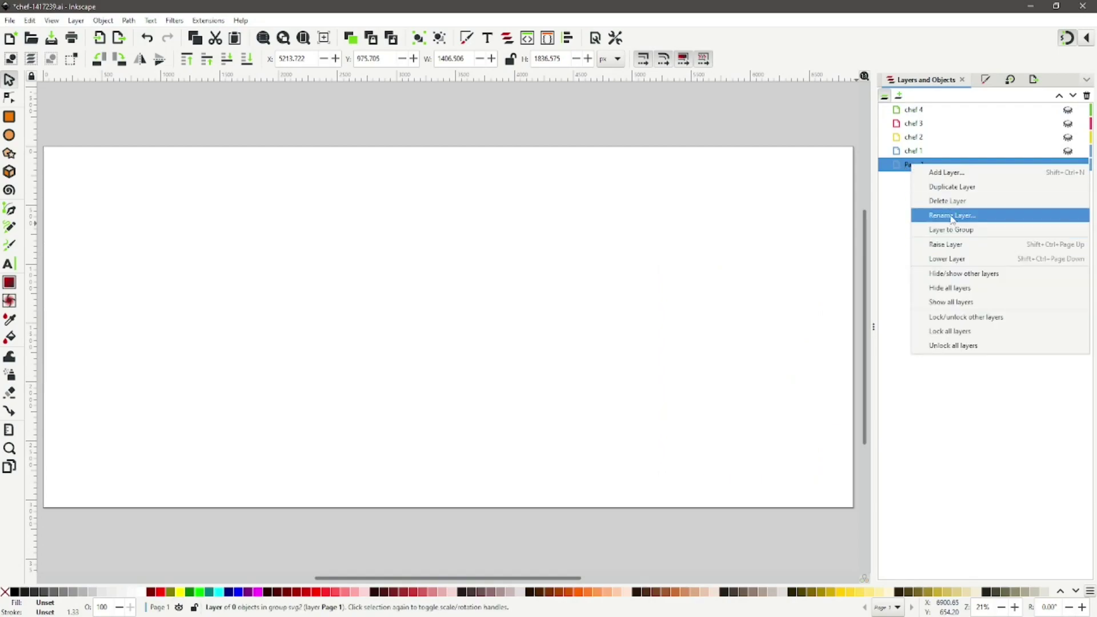
pyautogui.click(952, 202)
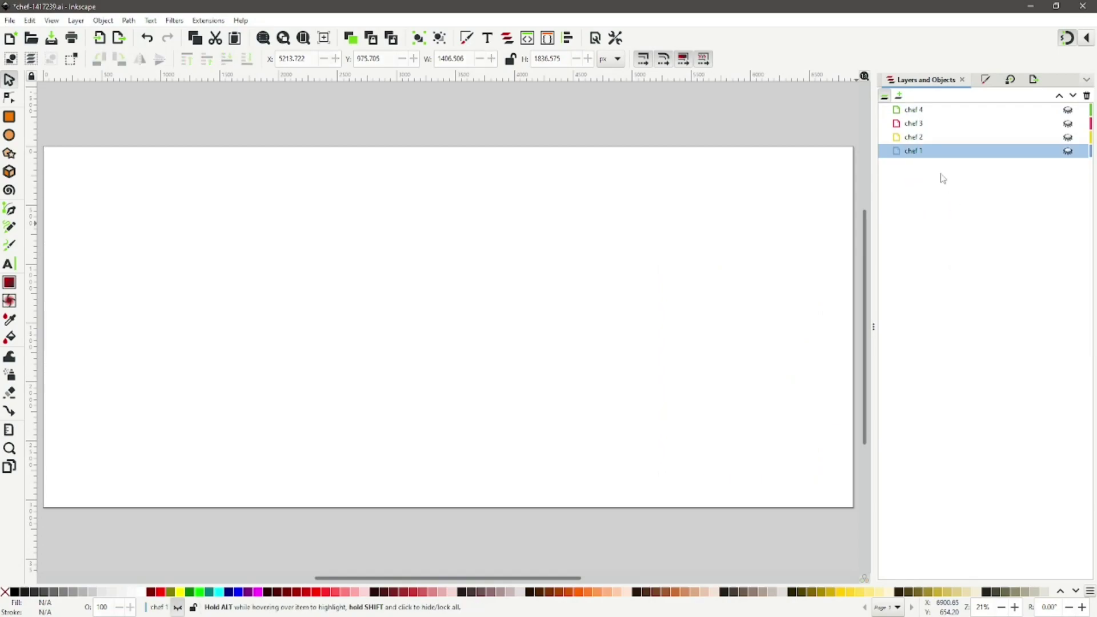
# Make the layers chef 1, chef 2, chef 3 and chef 4 visible again.
pyautogui.click(1067, 151)
pyautogui.click(1068, 137)
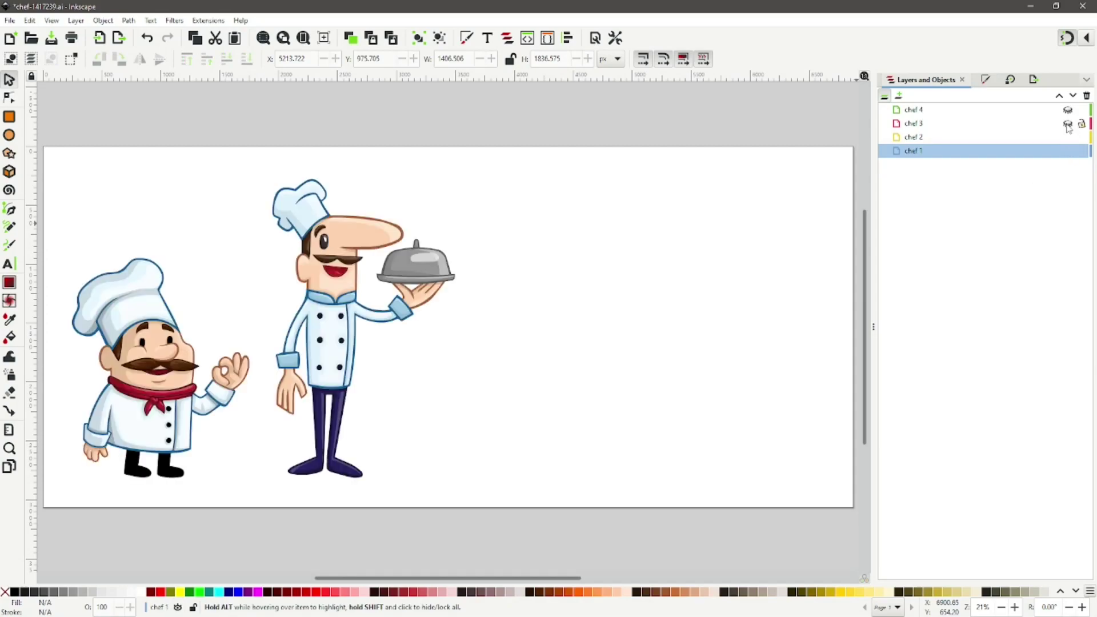
pyautogui.click(1067, 124)
pyautogui.click(1068, 111)
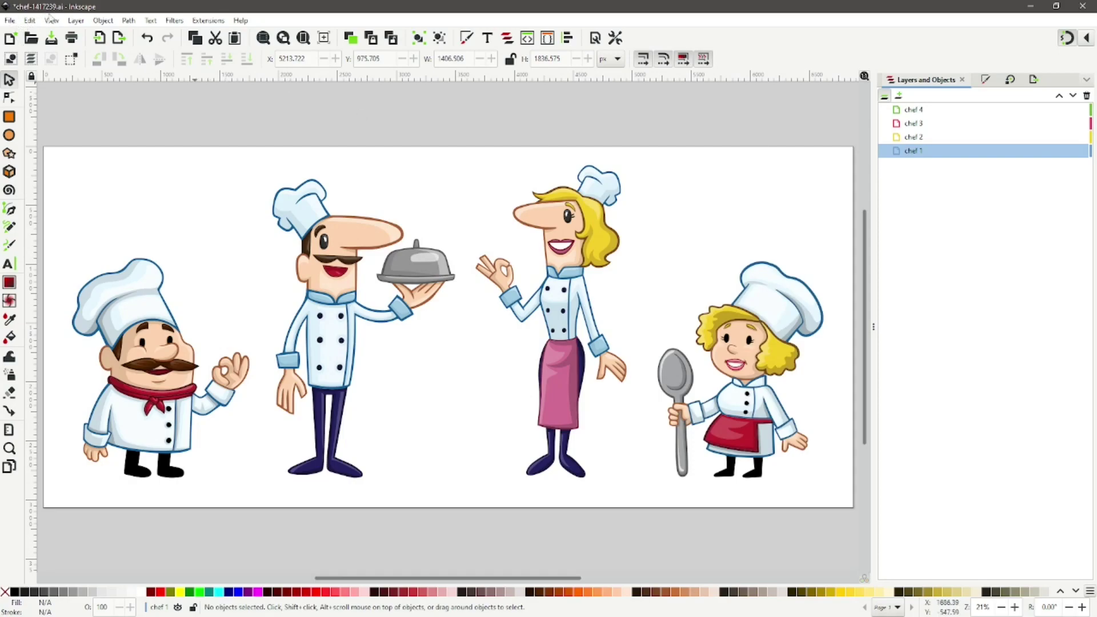
# Save the layered artwork in the chef 00 folder as the Inkscape SVG file chef-1417239.svg.
pyautogui.click(9, 21)
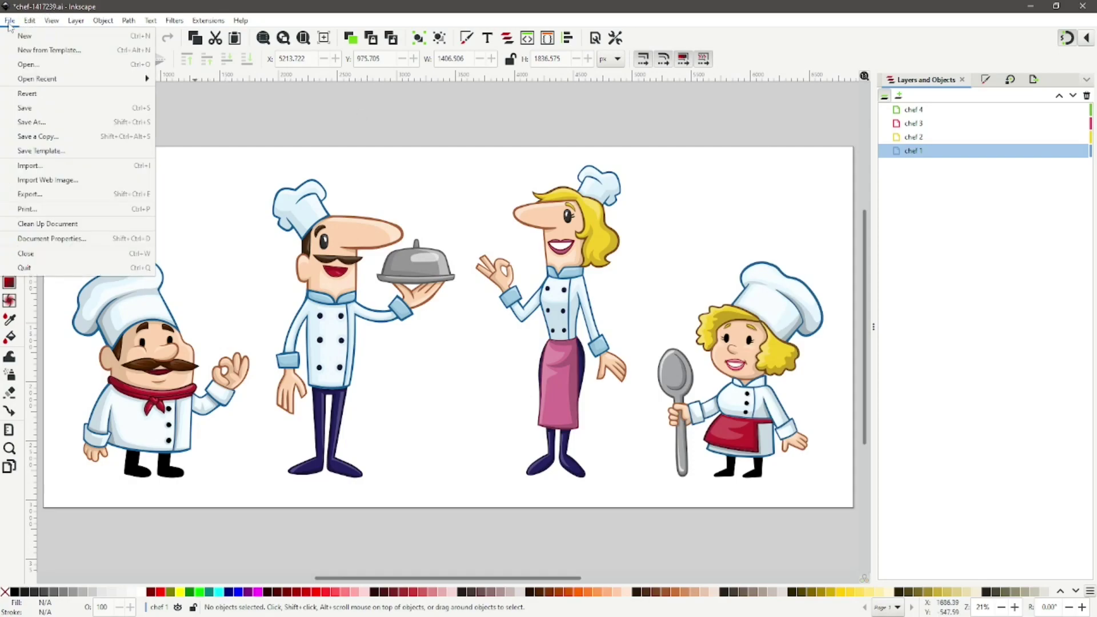
pyautogui.click(24, 123)
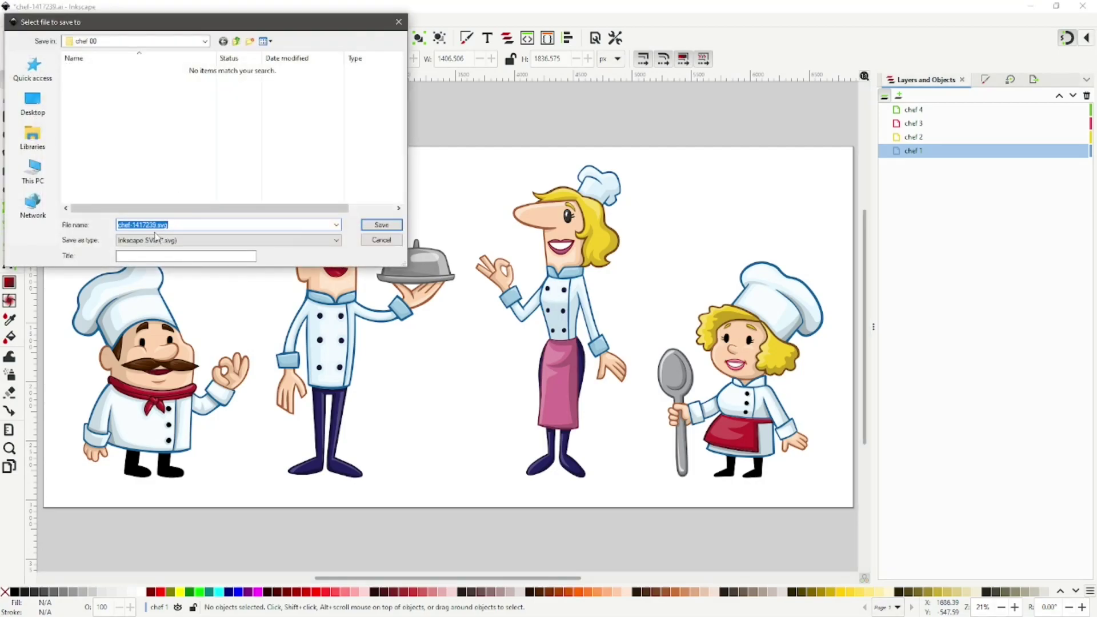
pyautogui.click(381, 225)
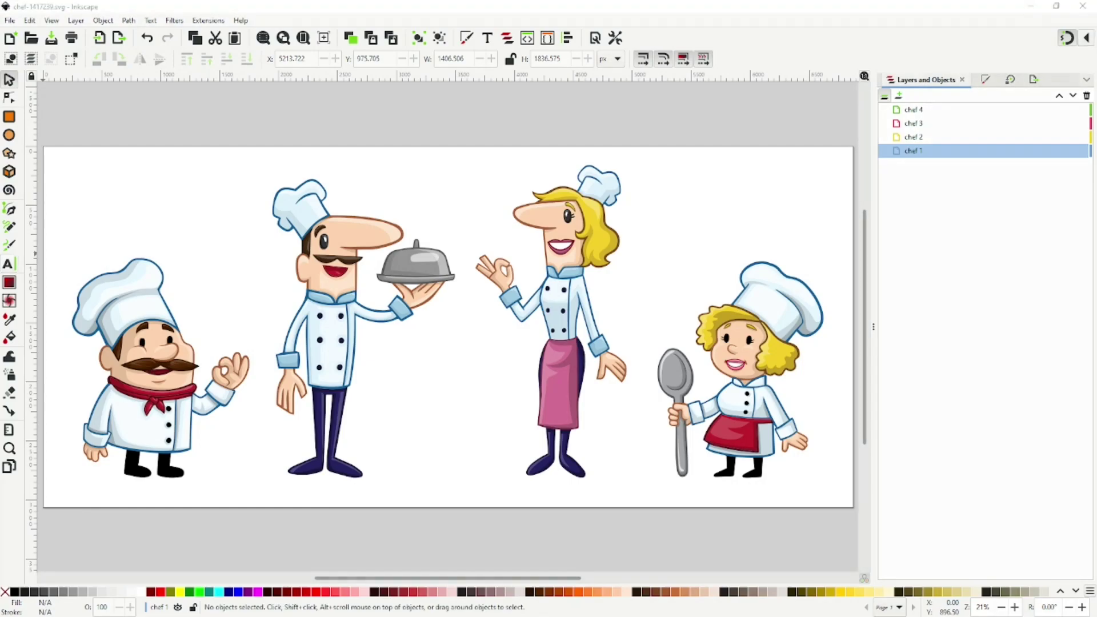
# Delete the layers chef 1, chef 3 and chef 4 so that only chef 2 is kept.
pyautogui.moveTo(927, 157)
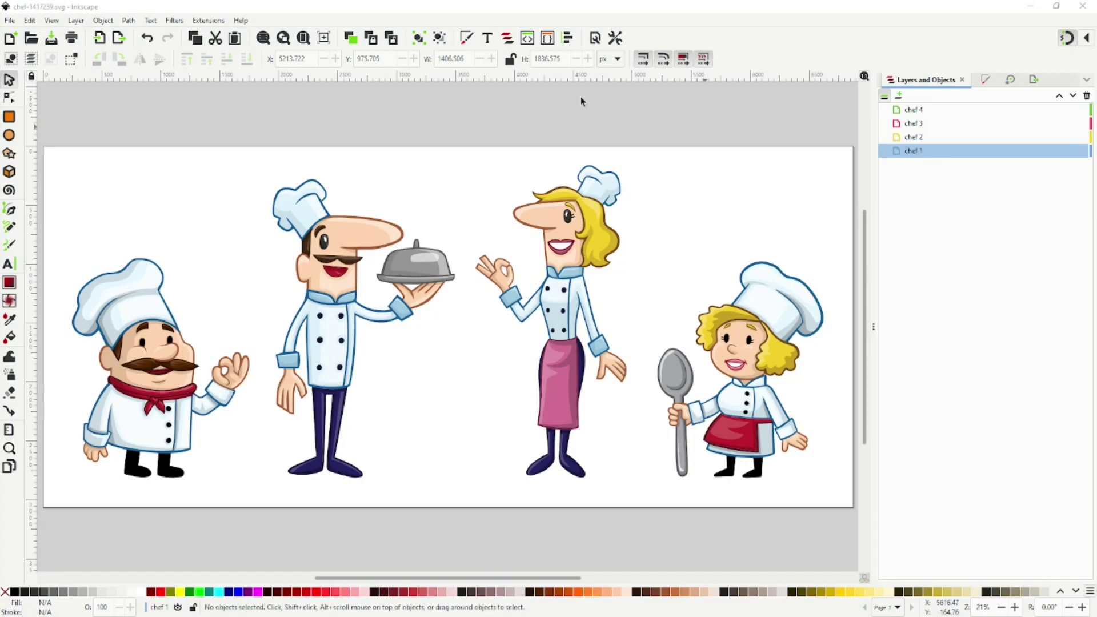
pyautogui.rightClick(918, 157)
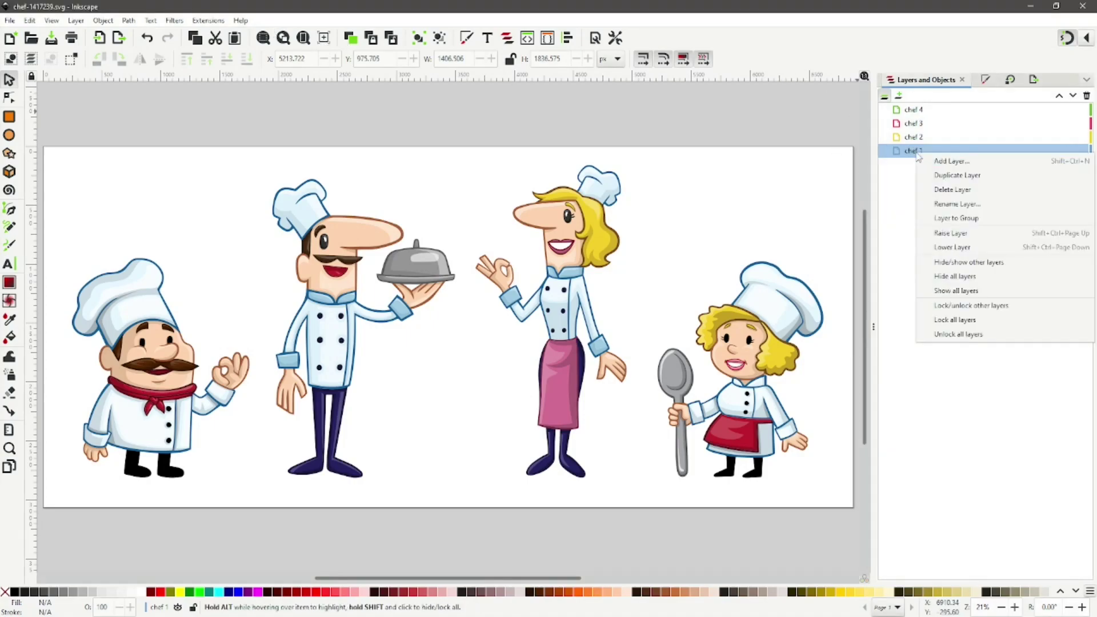
pyautogui.click(959, 194)
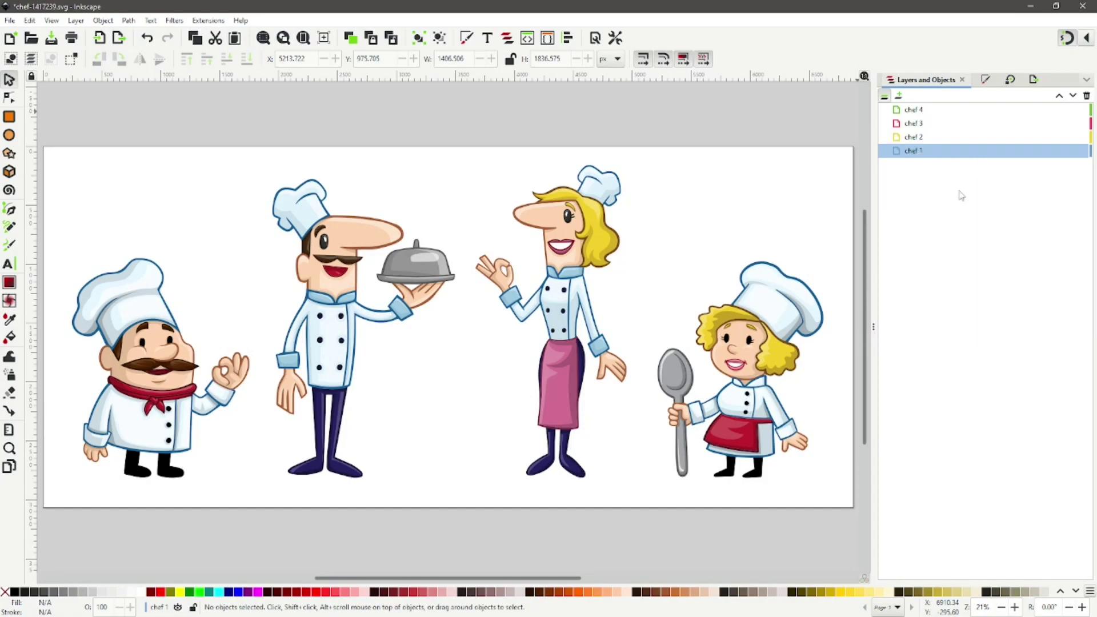
pyautogui.click(921, 124)
pyautogui.rightClick(921, 124)
pyautogui.click(861, 162)
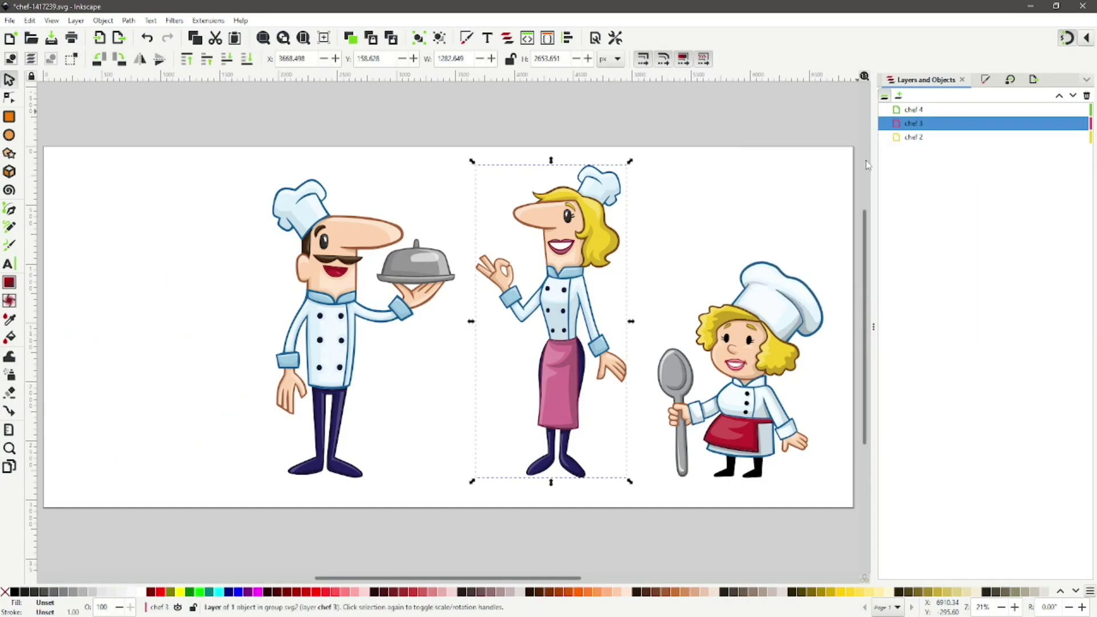
pyautogui.click(918, 111)
pyautogui.rightClick(917, 110)
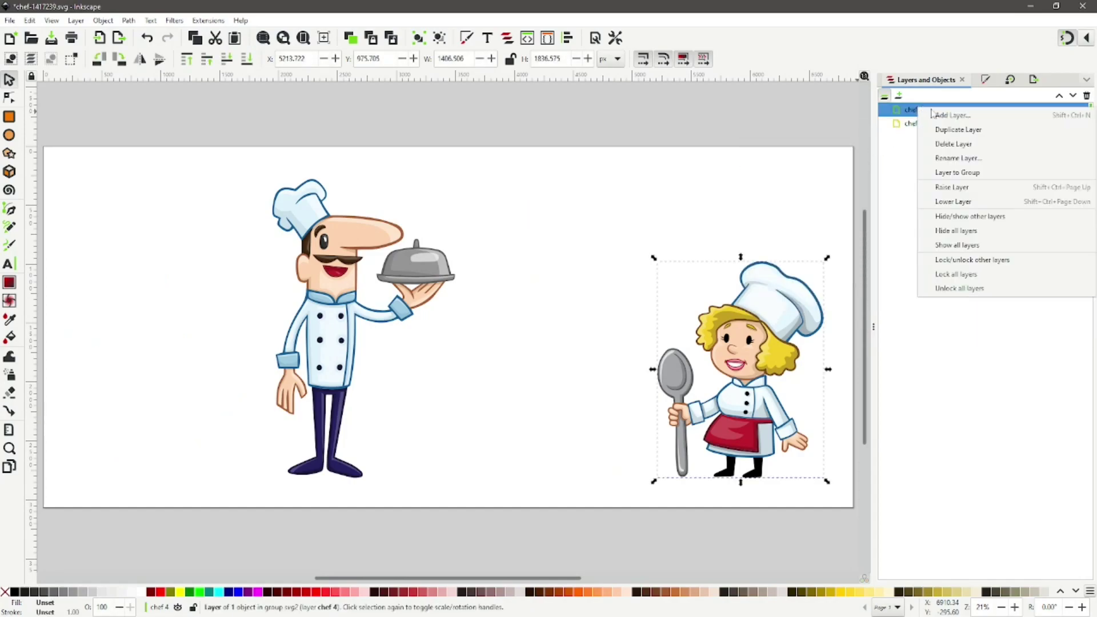
pyautogui.click(944, 146)
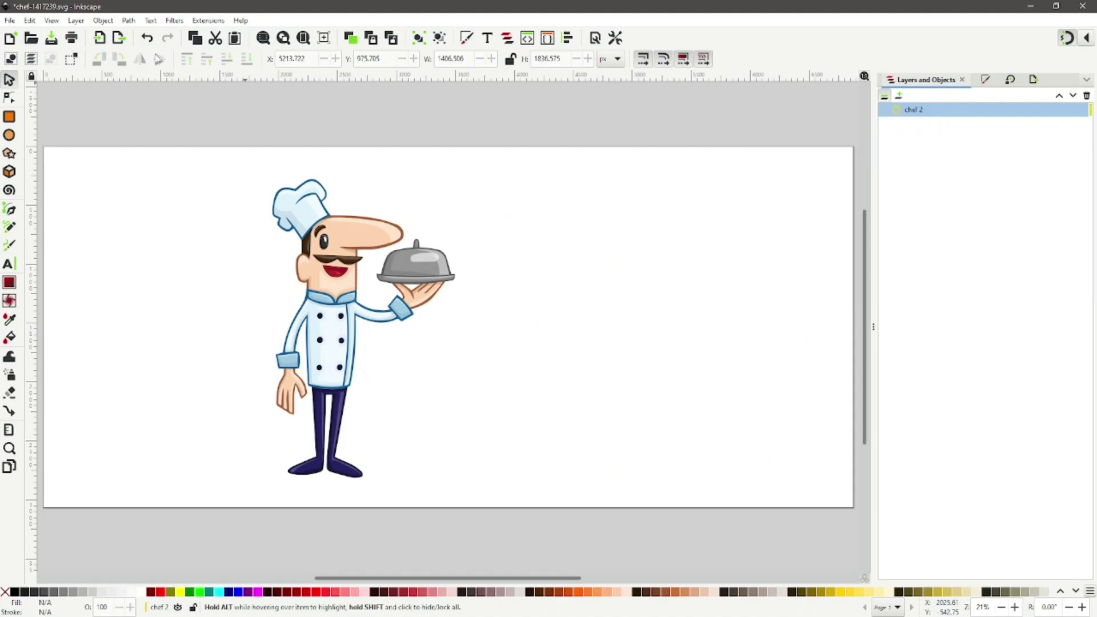
# Save the single-chef document under the new name chef-2.svg in the chef 00 folder.
pyautogui.click(10, 22)
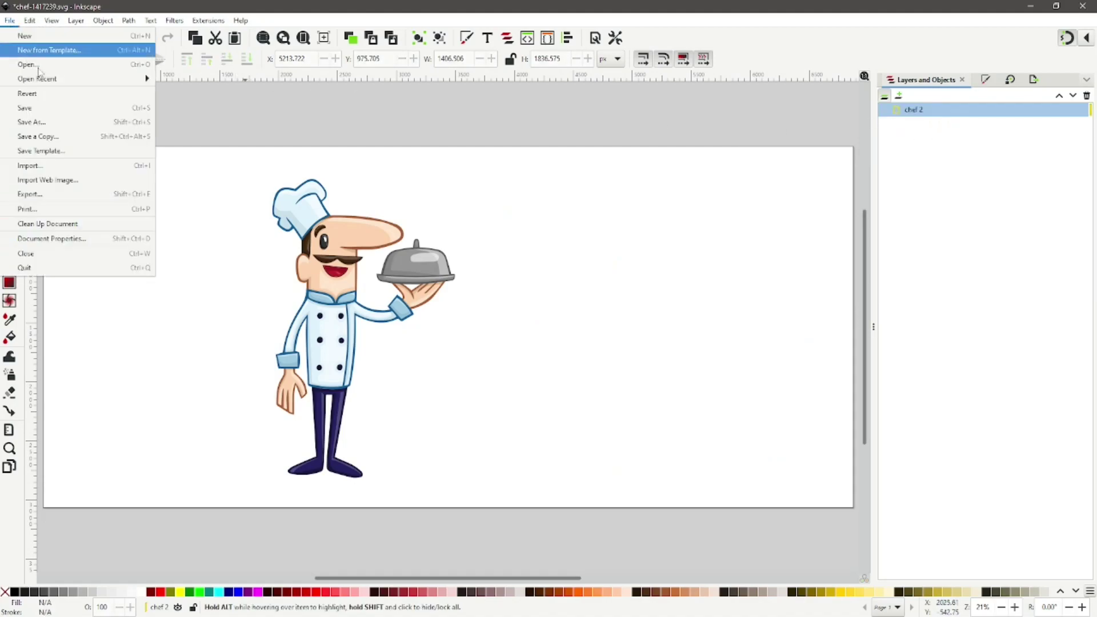
pyautogui.click(36, 123)
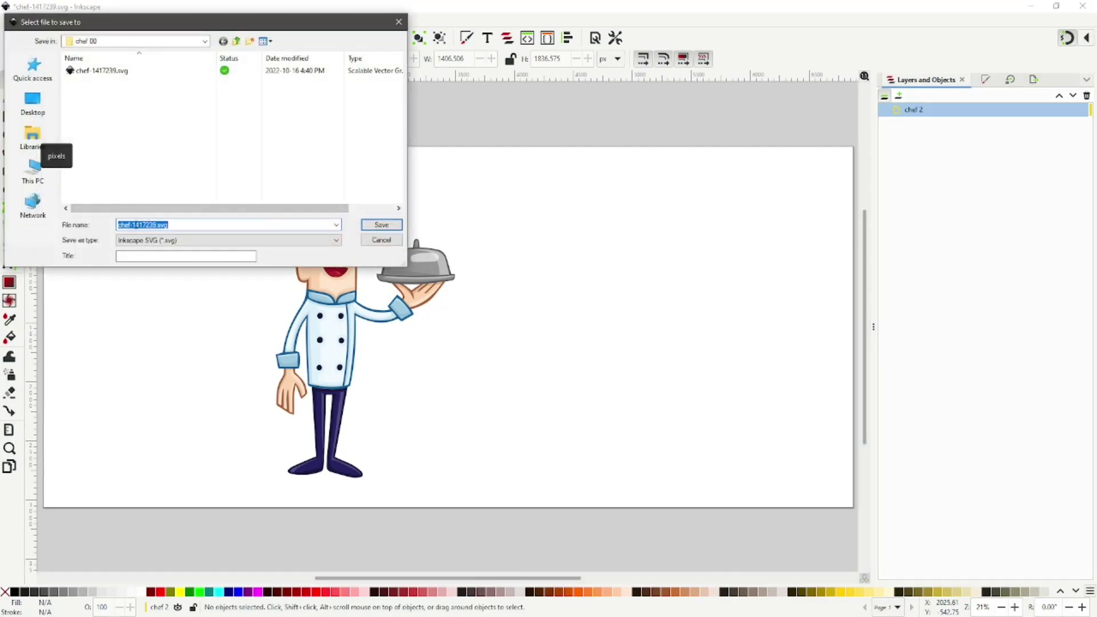
pyautogui.click(131, 225)
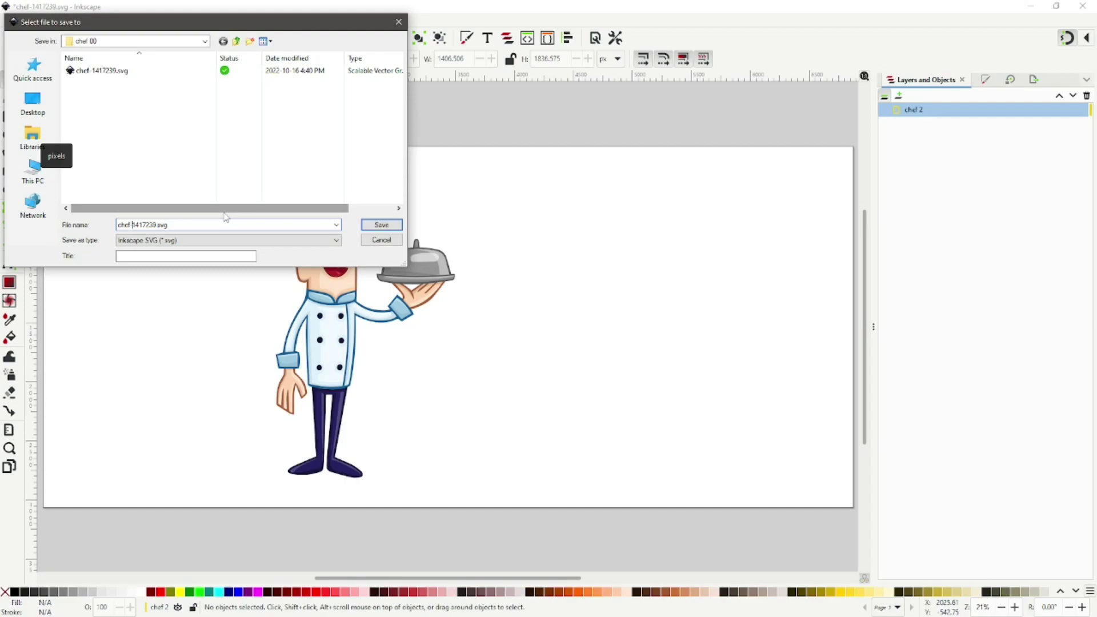
pyautogui.write('2')
pyautogui.press('Delete')
pyautogui.press('Delete')
pyautogui.press('Delete')
pyautogui.press('Delete')
pyautogui.press('Delete')
pyautogui.click(381, 225)
# Export the page as Page 1.png at 305 DPI, then close the document without saving.
pyautogui.hotkey('ctrl', 'shift', 'e')
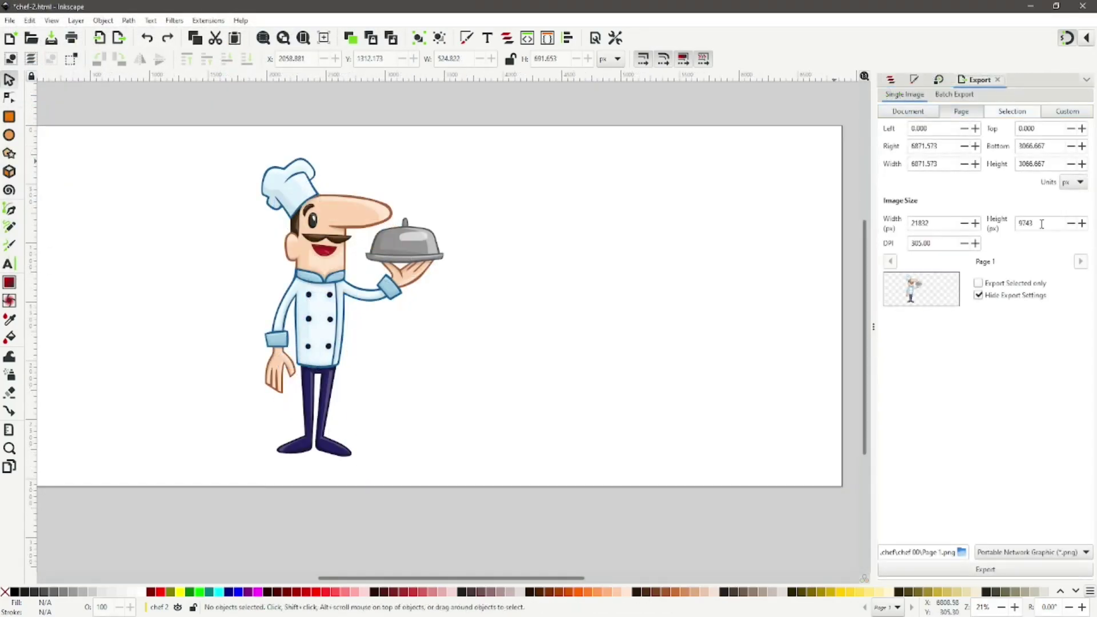
pyautogui.click(953, 572)
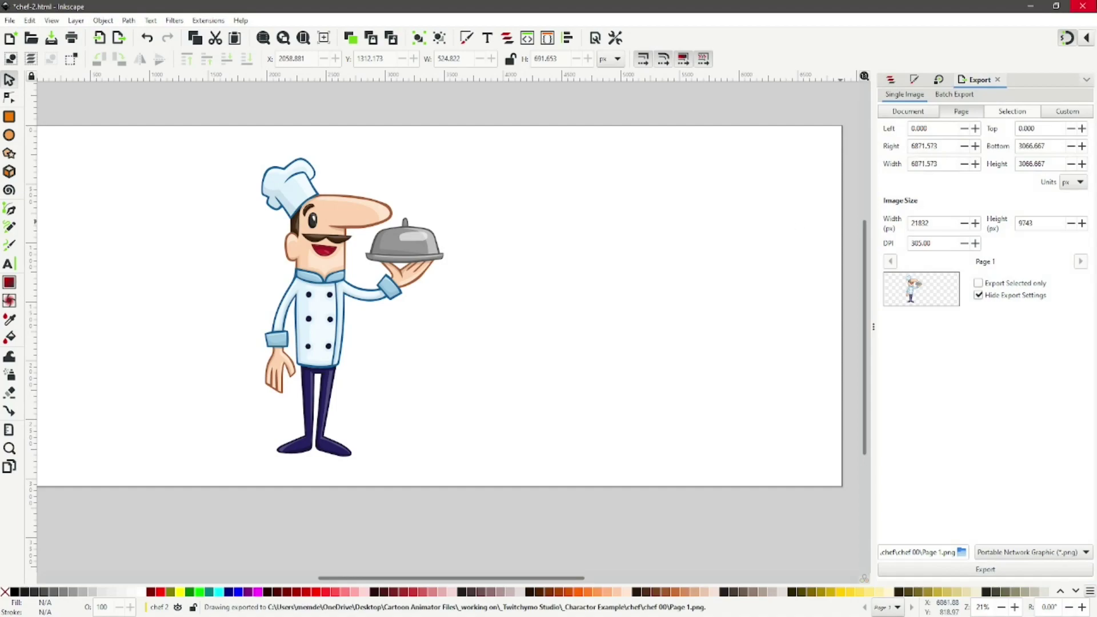
pyautogui.click(1076, 11)
pyautogui.click(481, 360)
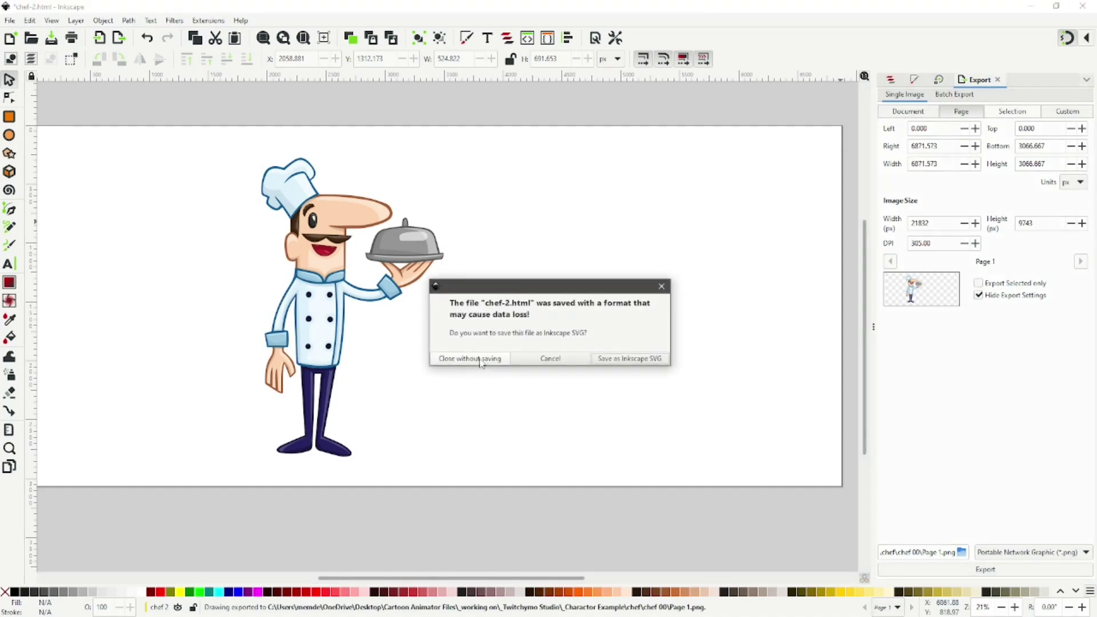
pyautogui.click(481, 360)
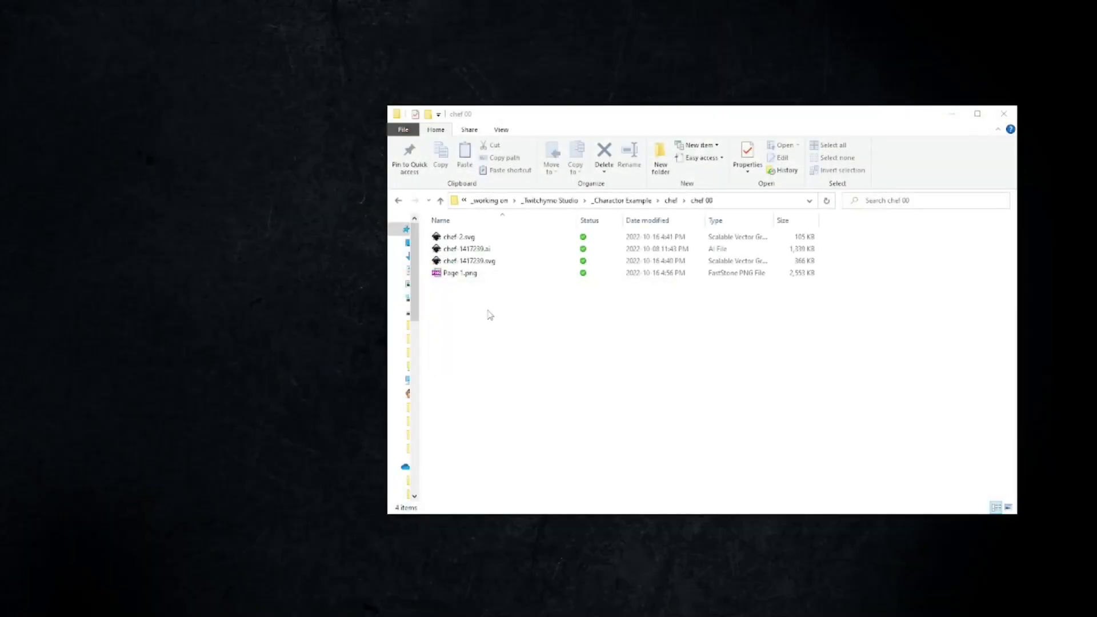
# Open Page 1.png from the chef 00 folder in FastStone Image Viewer.
pyautogui.click(470, 275)
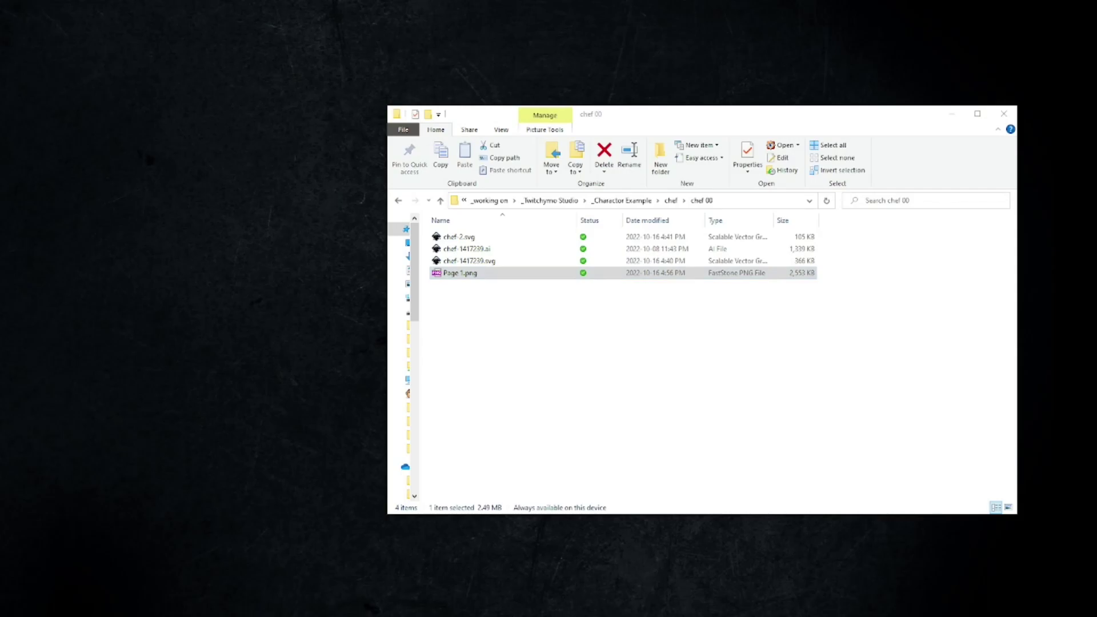
pyautogui.press('Return')
pyautogui.moveTo(718, 29); pyautogui.dragTo(588, 31)
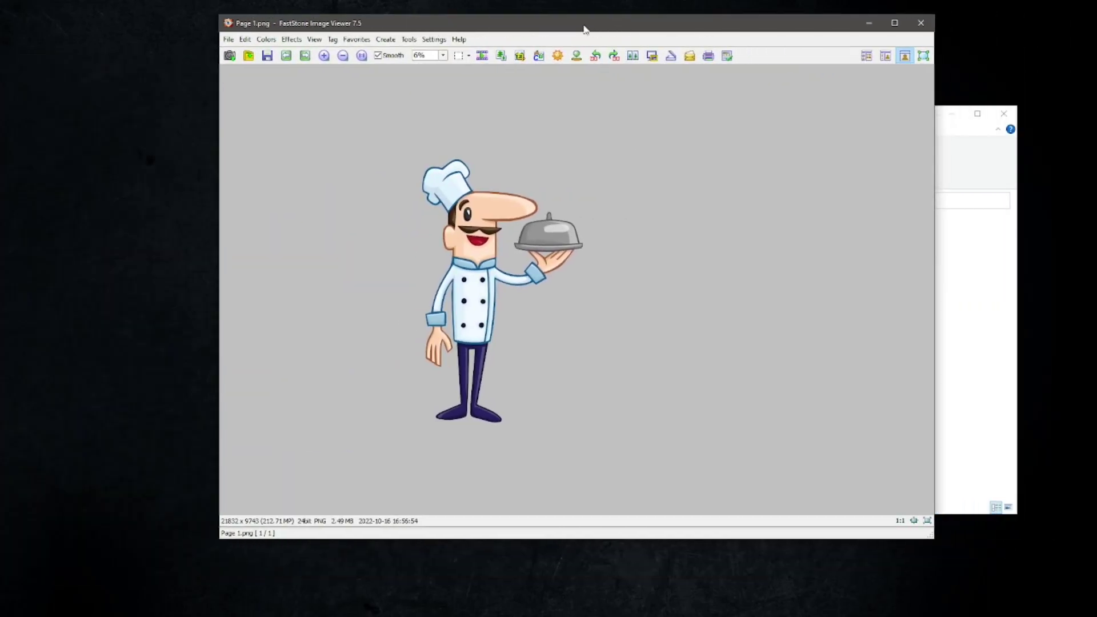
# Crop the image to a freehand area of about 5047 x 8418 pixels around the chef and save it over Page 1.png.
pyautogui.click(519, 55)
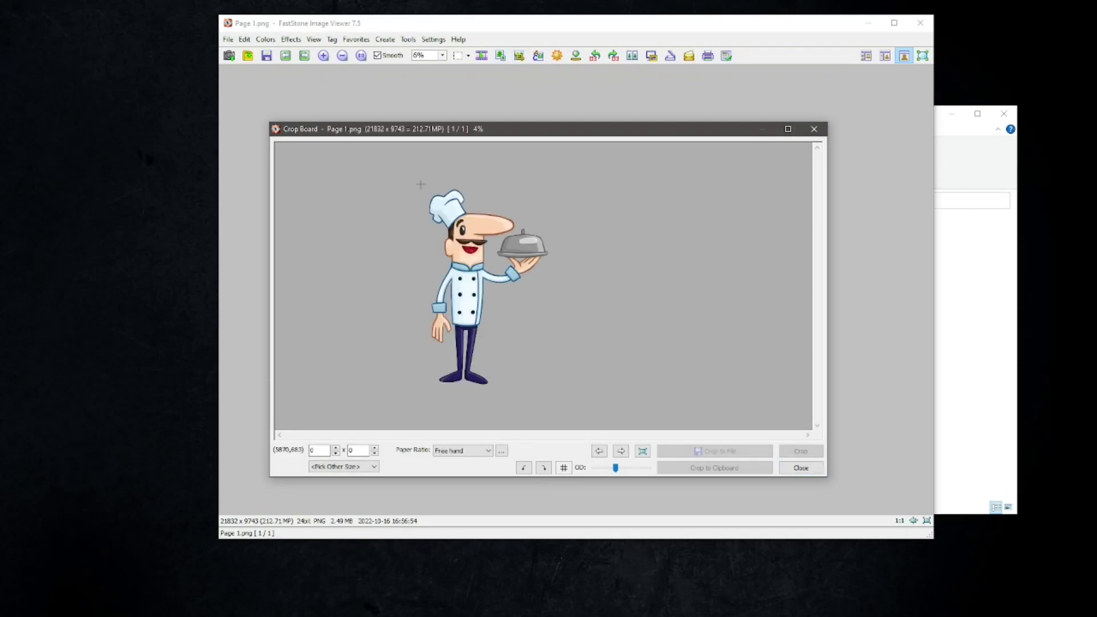
pyautogui.moveTo(420, 184); pyautogui.dragTo(518, 381)
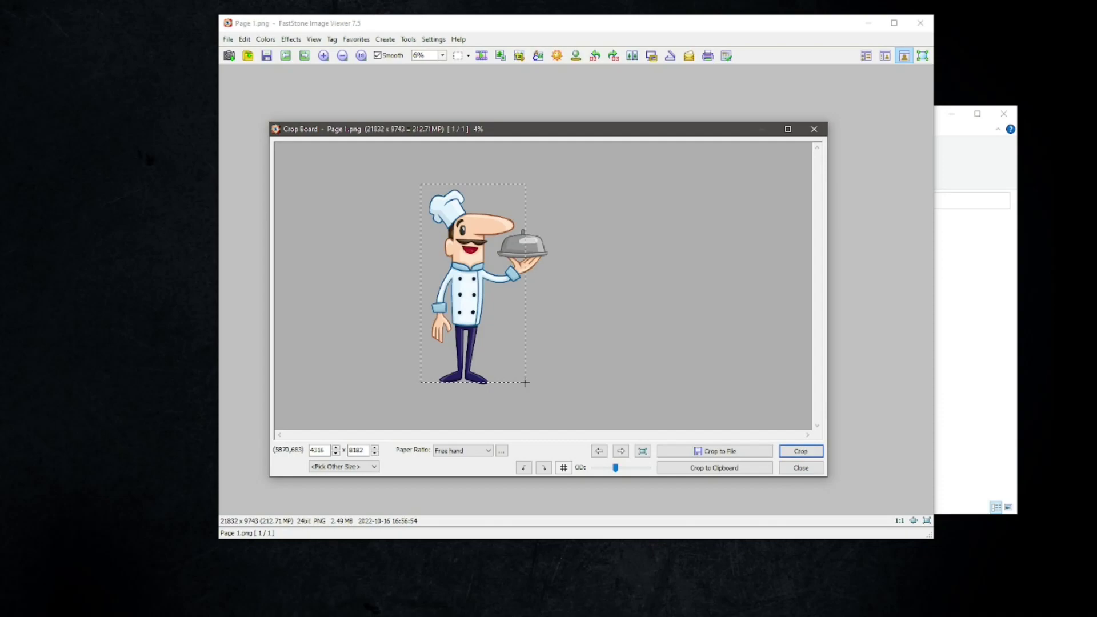
pyautogui.moveTo(525, 382); pyautogui.dragTo(536, 382)
pyautogui.moveTo(421, 284); pyautogui.dragTo(414, 284)
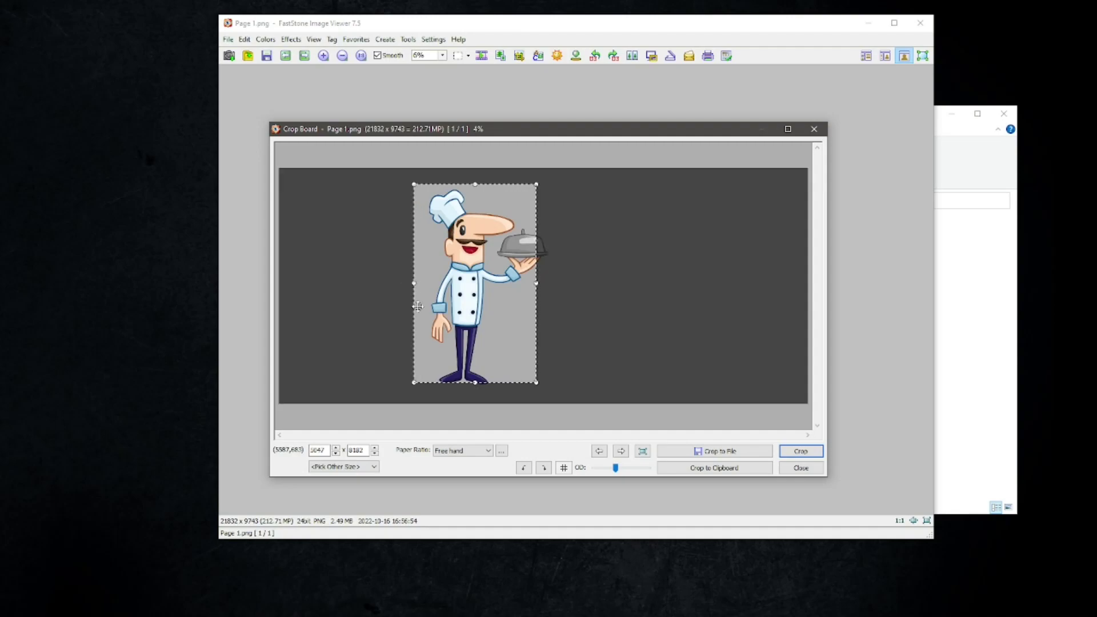
pyautogui.moveTo(513, 318); pyautogui.dragTo(506, 314)
pyautogui.moveTo(468, 383); pyautogui.dragTo(468, 389)
pyautogui.moveTo(498, 336)
pyautogui.mouseDown()
pyautogui.moveTo(514, 314)
pyautogui.moveTo(504, 336)
pyautogui.mouseUp()
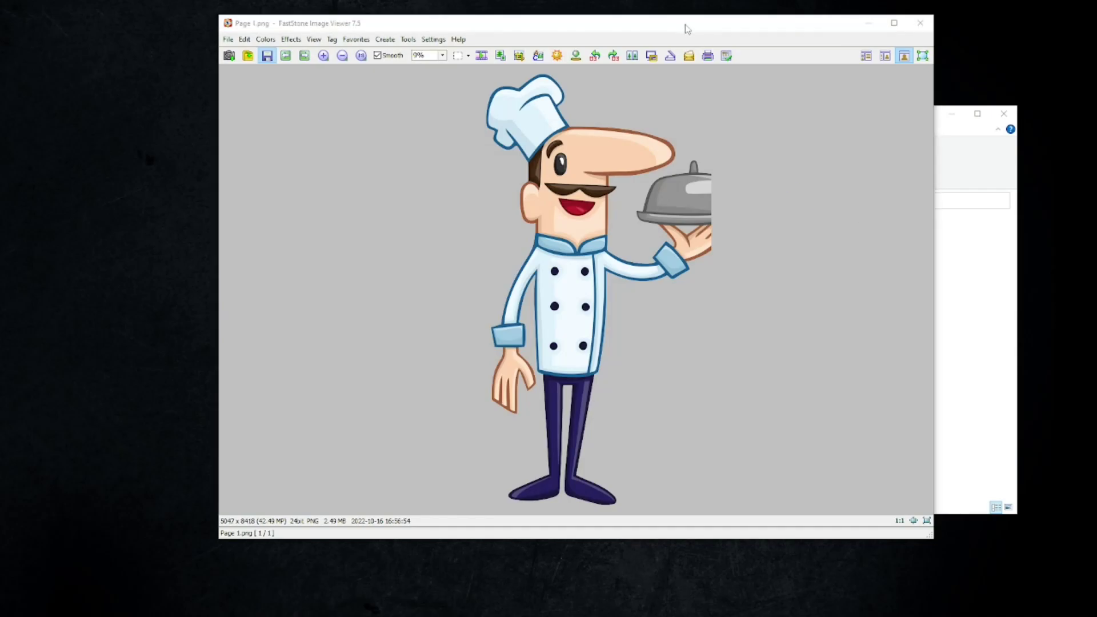
pyautogui.click(674, 389)
pyautogui.click(522, 328)
pyautogui.click(920, 23)
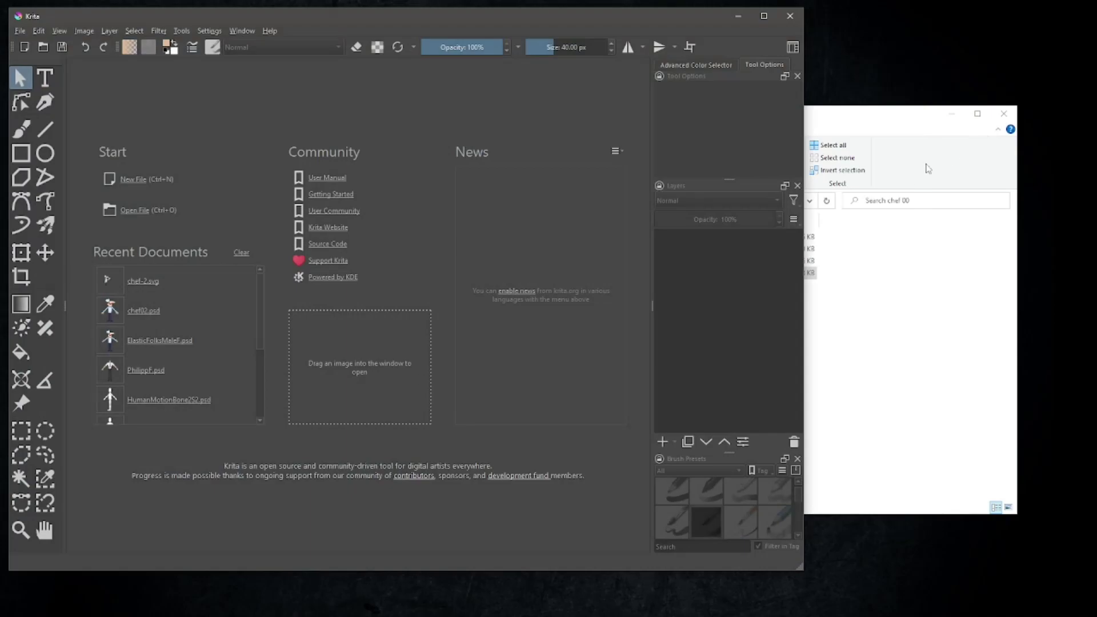
# Switch to Krita and open the cropped Page 1.png from the chef 00 folder as a document.
pyautogui.click(860, 125)
pyautogui.moveTo(460, 273); pyautogui.dragTo(331, 245)
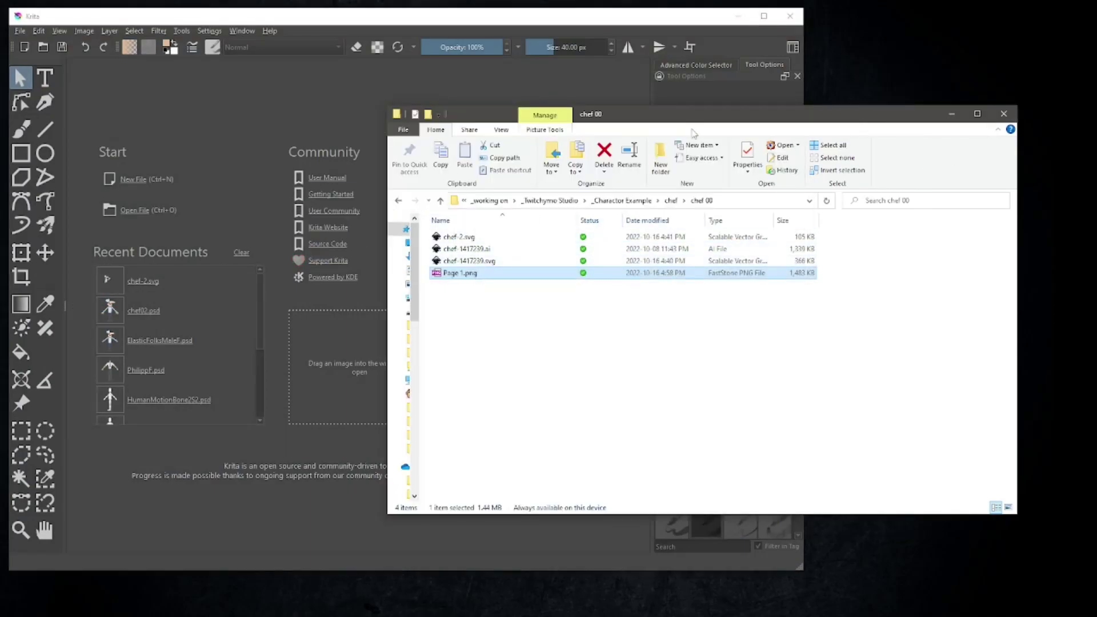
pyautogui.click(687, 20)
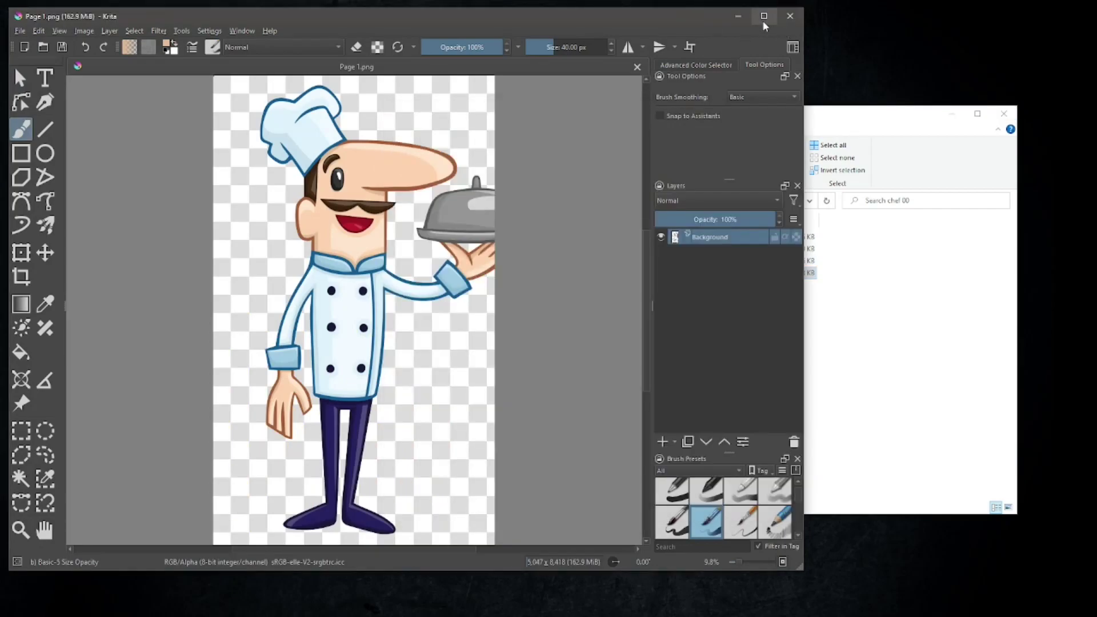
# Maximize the Krita window, duplicate the Background layer and rename the copy as Leg.
pyautogui.click(764, 16)
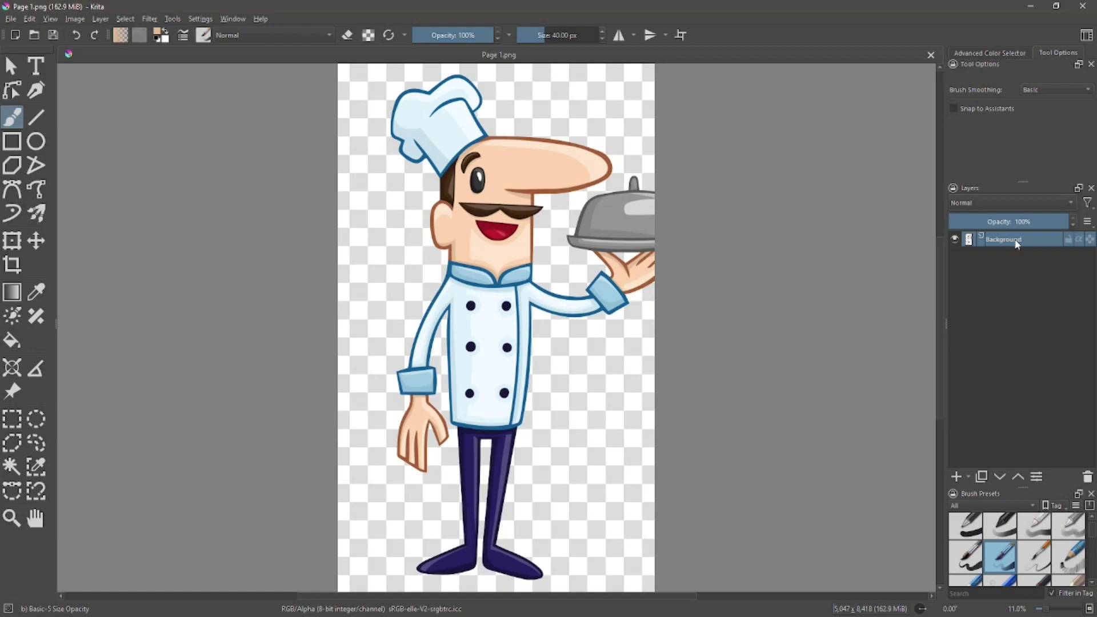
pyautogui.rightClick(1014, 239)
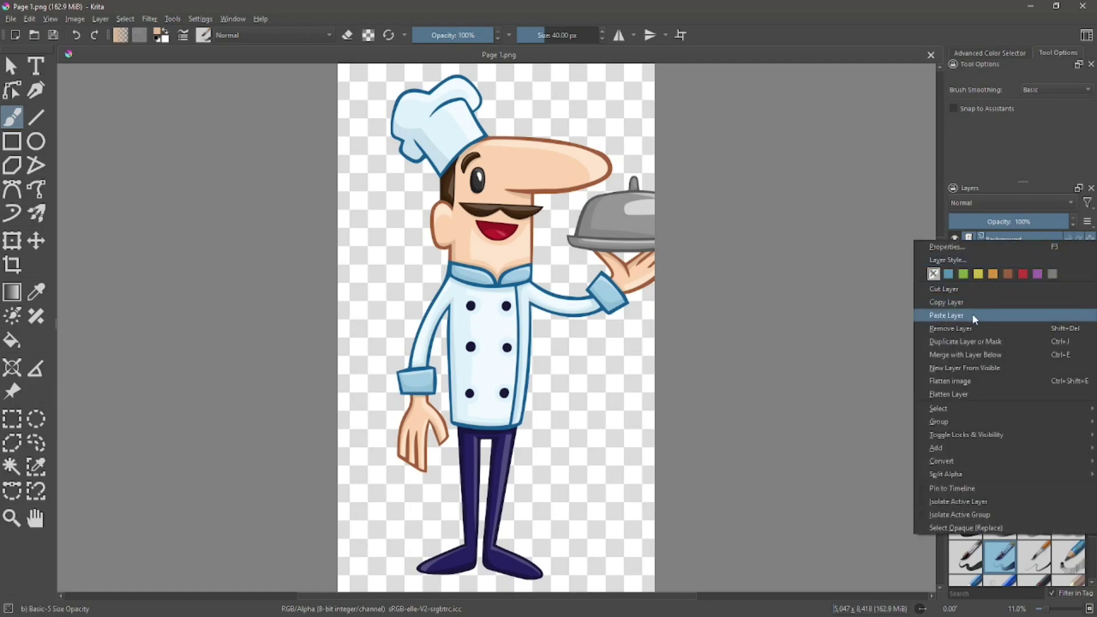
pyautogui.click(966, 342)
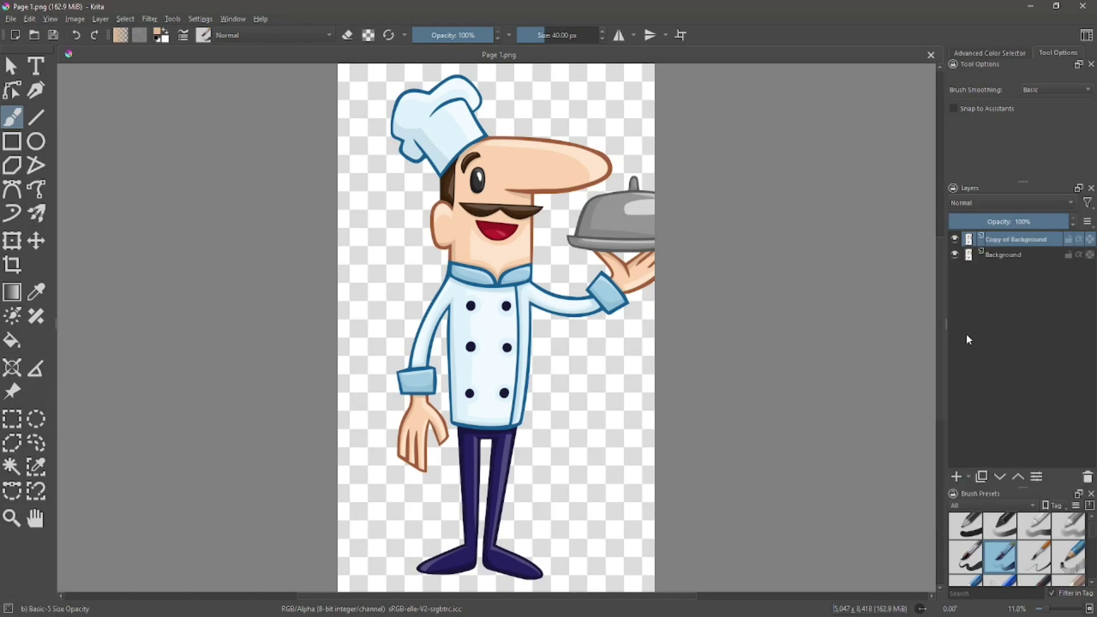
pyautogui.doubleClick(1007, 243)
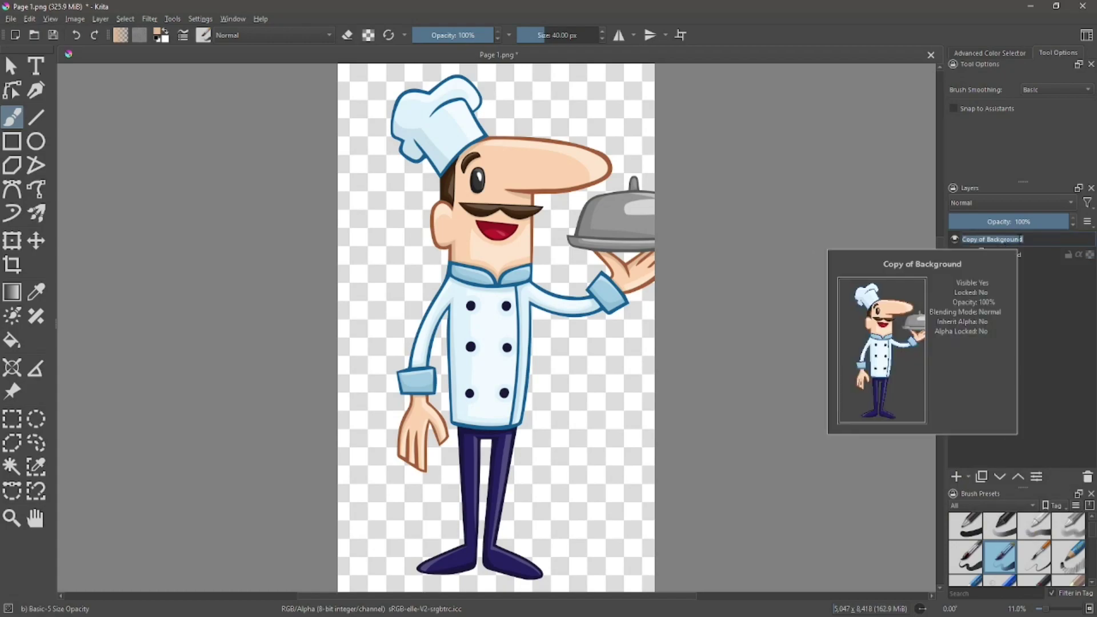
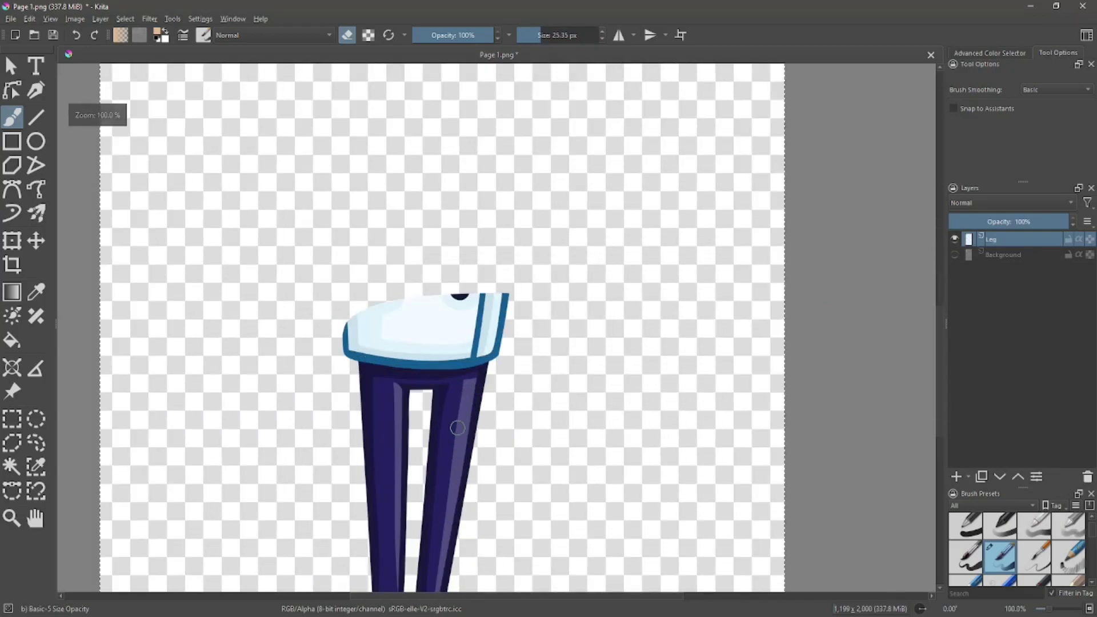
# Select the coat remnant above the trousers along the hem with a path selection, erase it from the Leg layer and deselect.
pyautogui.click(325, 315)
pyautogui.scroll(3, 342, 370)
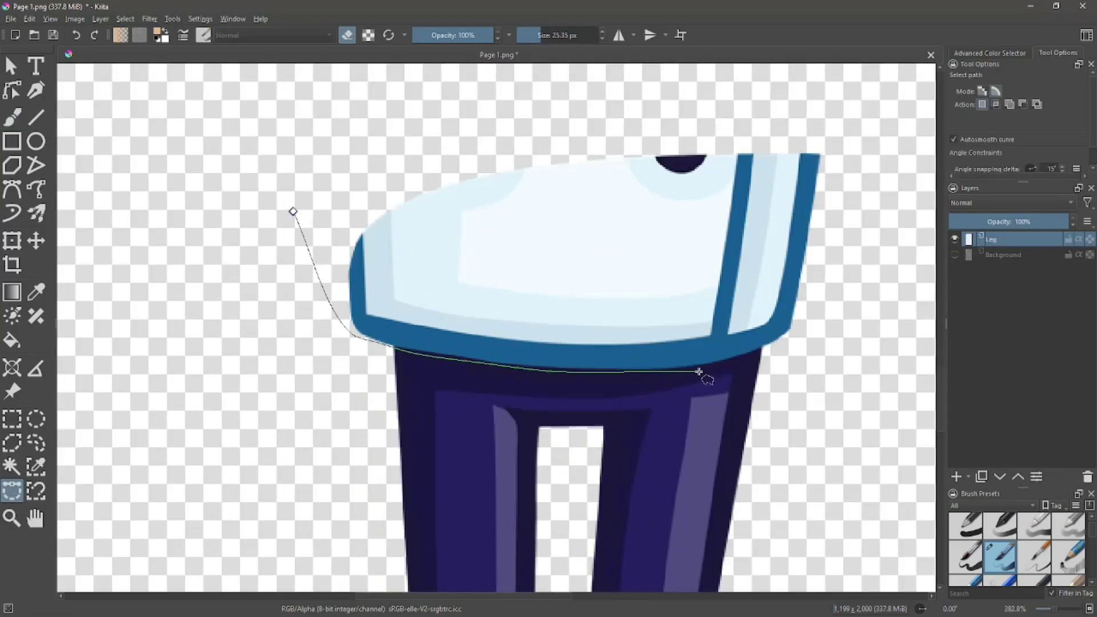
pyautogui.click(793, 337)
pyautogui.click(844, 136)
pyautogui.click(342, 154)
pyautogui.click(293, 211)
pyautogui.press('b')
pyautogui.moveTo(372, 249)
pyautogui.mouseDown()
pyautogui.moveTo(489, 354)
pyautogui.moveTo(686, 320)
pyautogui.moveTo(416, 245)
pyautogui.moveTo(498, 203)
pyautogui.moveTo(708, 167)
pyautogui.moveTo(498, 249)
pyautogui.mouseUp()
pyautogui.hotkey('ctrl', 'shift', 'a')
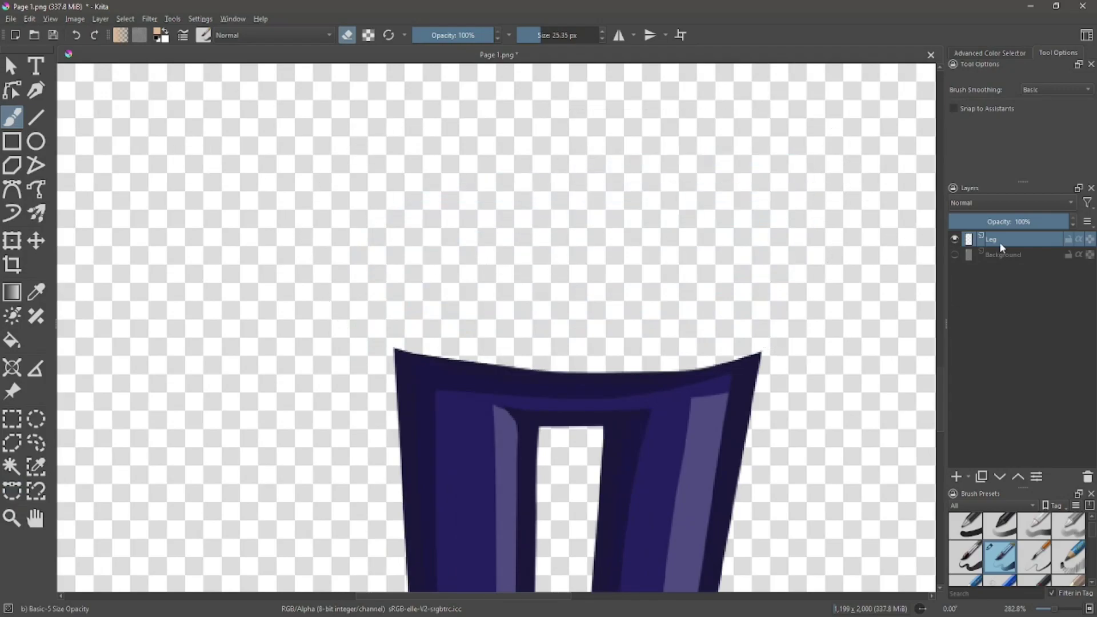
# Sample the dark navy trouser colour and prepare the Ellipse tool with a brush of about 89 px on a new paint layer.
pyautogui.click(35, 291)
pyautogui.click(461, 400)
pyautogui.click(35, 141)
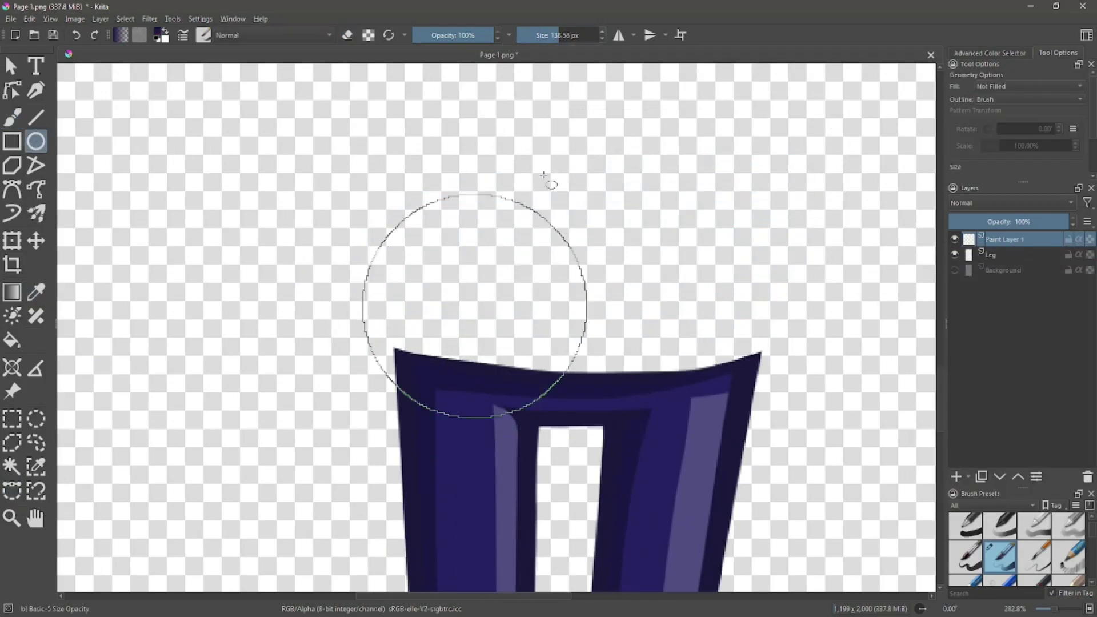
pyautogui.click(556, 36)
pyautogui.click(601, 37)
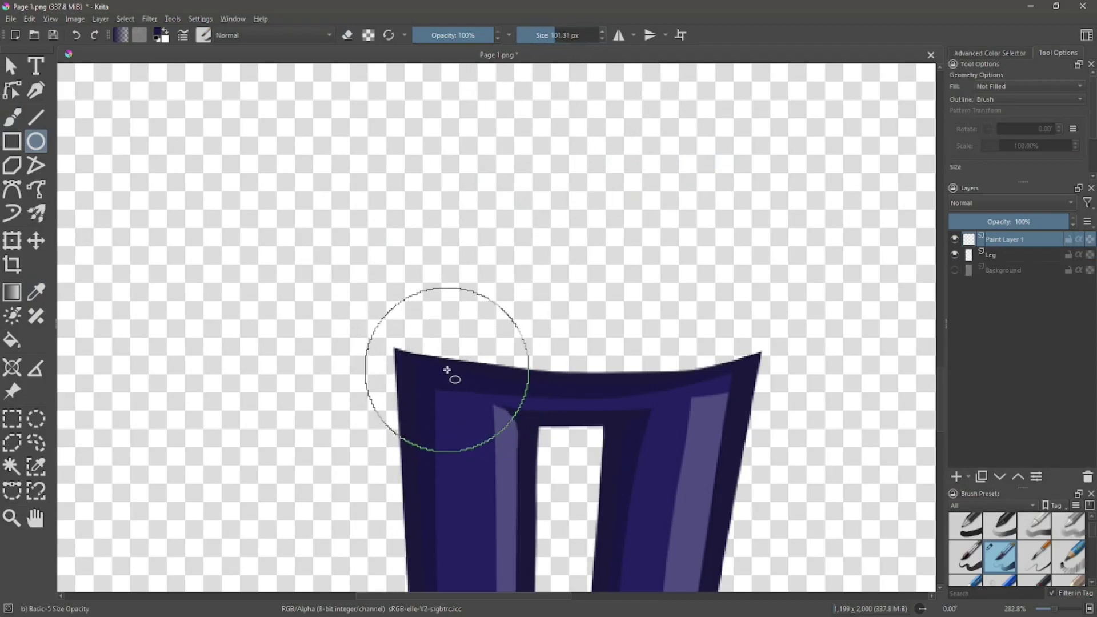
pyautogui.click(602, 39)
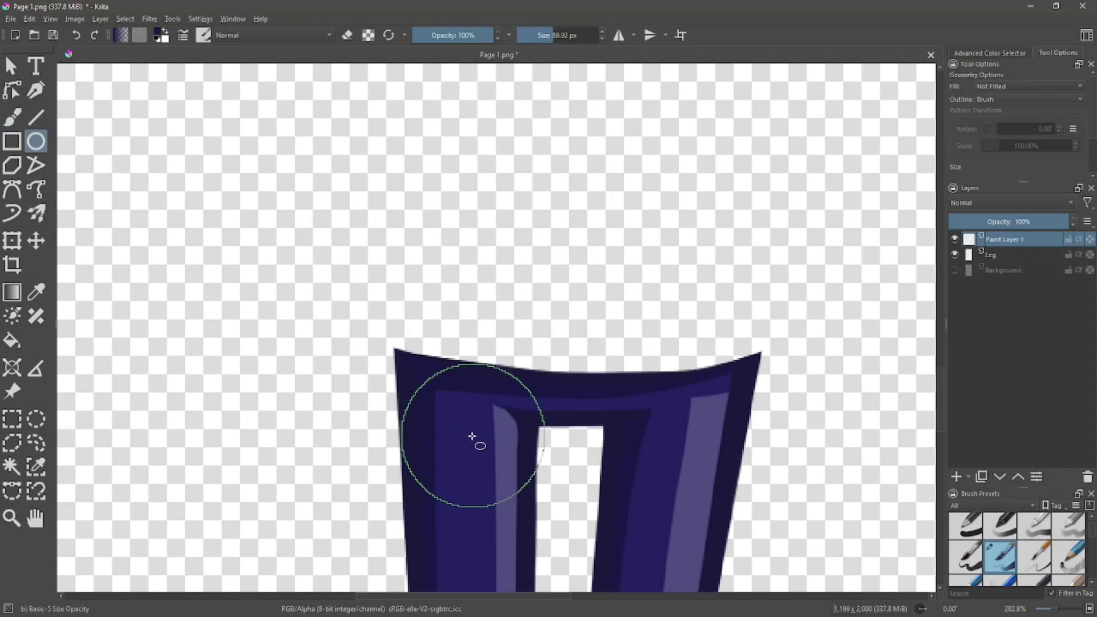
pyautogui.moveTo(469, 421); pyautogui.dragTo(465, 343)
pyautogui.moveTo(678, 423)
pyautogui.mouseDown()
pyautogui.moveTo(693, 340)
pyautogui.moveTo(693, 349)
pyautogui.mouseUp()
pyautogui.click(76, 35)
pyautogui.moveTo(676, 421); pyautogui.dragTo(683, 338)
pyautogui.click(76, 35)
pyautogui.hotkey('ctrl', 'z')
pyautogui.hotkey('ctrl', 'z')
# Paint a rounded dark navy cap over the top end of each leg on the new paint layer.
pyautogui.moveTo(470, 406); pyautogui.dragTo(470, 380)
pyautogui.moveTo(680, 407); pyautogui.dragTo(689, 362)
pyautogui.moveTo(472, 382); pyautogui.dragTo(469, 368)
pyautogui.moveTo(472, 372); pyautogui.dragTo(470, 365)
pyautogui.moveTo(471, 379); pyautogui.dragTo(469, 365)
# On the Leg layer, outline the corner protruding beside the left leg's rounded cap with a path selection, erase it and deselect.
pyautogui.click(990, 254)
pyautogui.click(11, 491)
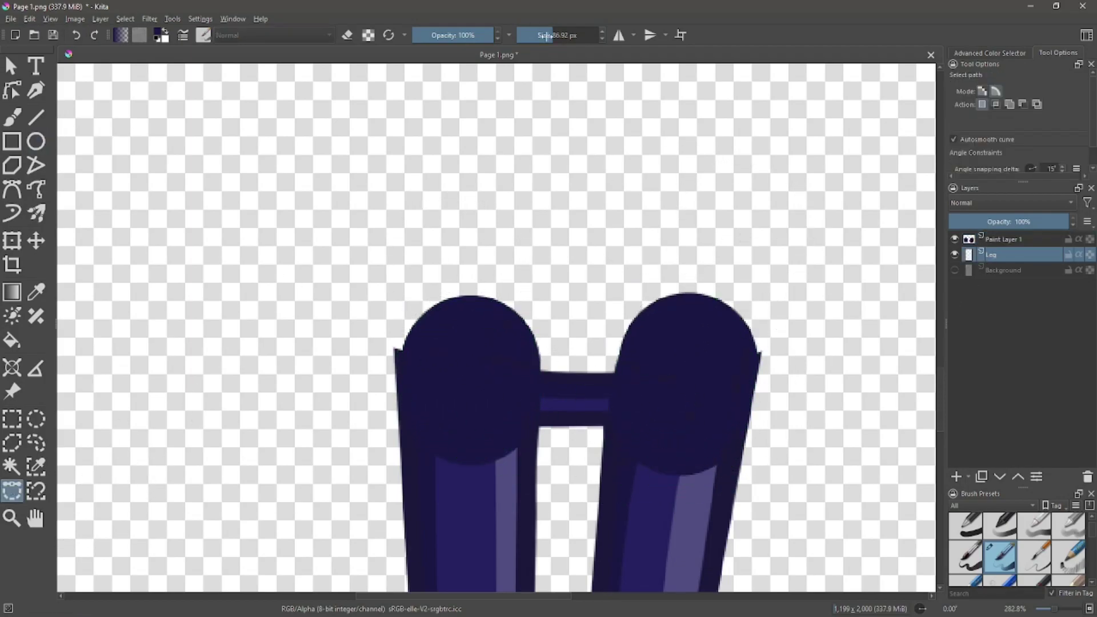
pyautogui.click(446, 298)
pyautogui.click(476, 291)
pyautogui.click(498, 213)
pyautogui.click(308, 228)
pyautogui.click(257, 409)
pyautogui.click(324, 503)
pyautogui.press('b')
pyautogui.moveTo(406, 286); pyautogui.dragTo(385, 368)
pyautogui.hotkey('ctrl', 'z')
pyautogui.press('e')
pyautogui.moveTo(387, 279); pyautogui.dragTo(366, 361)
pyautogui.hotkey('ctrl', 'shift', 'a')
# Select and erase the right leg's protruding outer corner and the strip joining the two legs on the Leg layer.
pyautogui.click(12, 490)
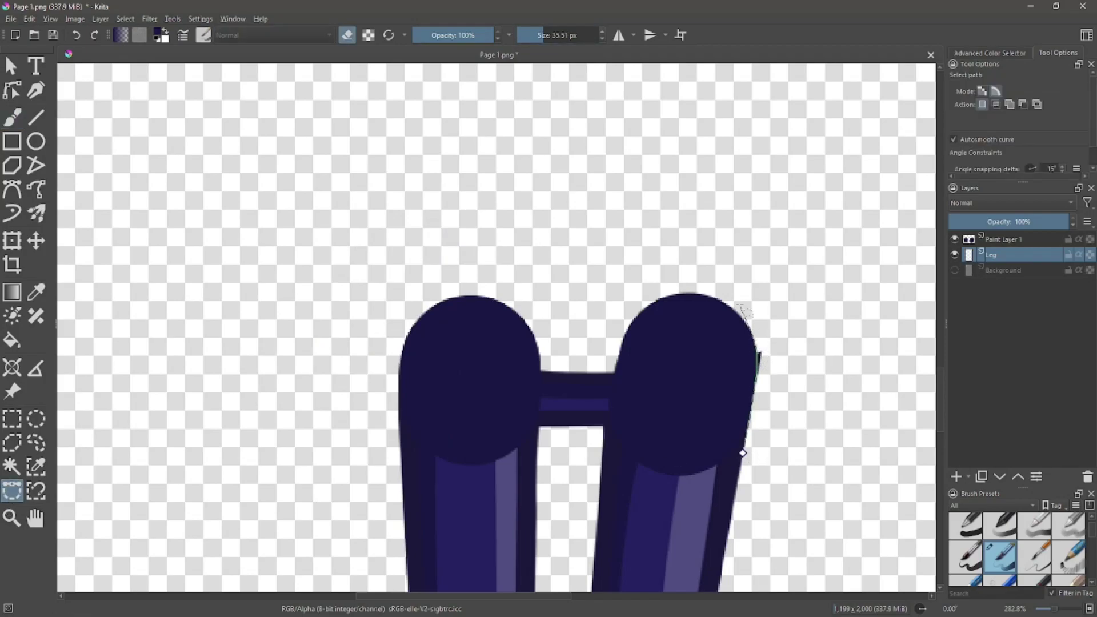
pyautogui.click(744, 454)
pyautogui.press('b')
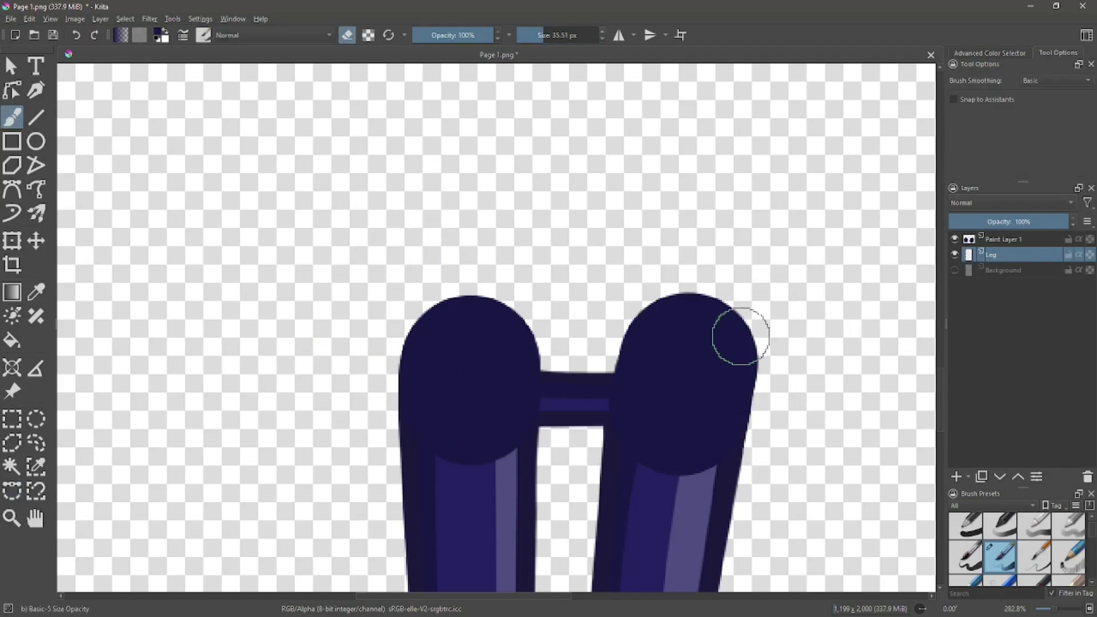
pyautogui.click(12, 490)
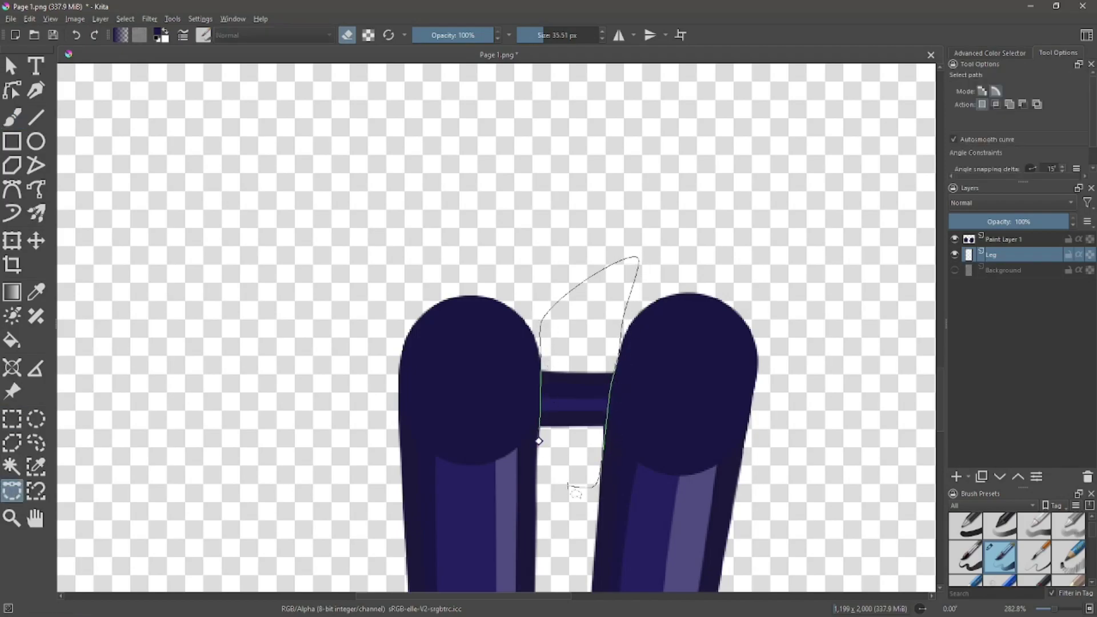
pyautogui.click(12, 117)
pyautogui.moveTo(529, 349)
pyautogui.mouseDown()
pyautogui.moveTo(582, 432)
pyautogui.moveTo(631, 337)
pyautogui.mouseUp()
pyautogui.hotkey('ctrl', 'shift', 'a')
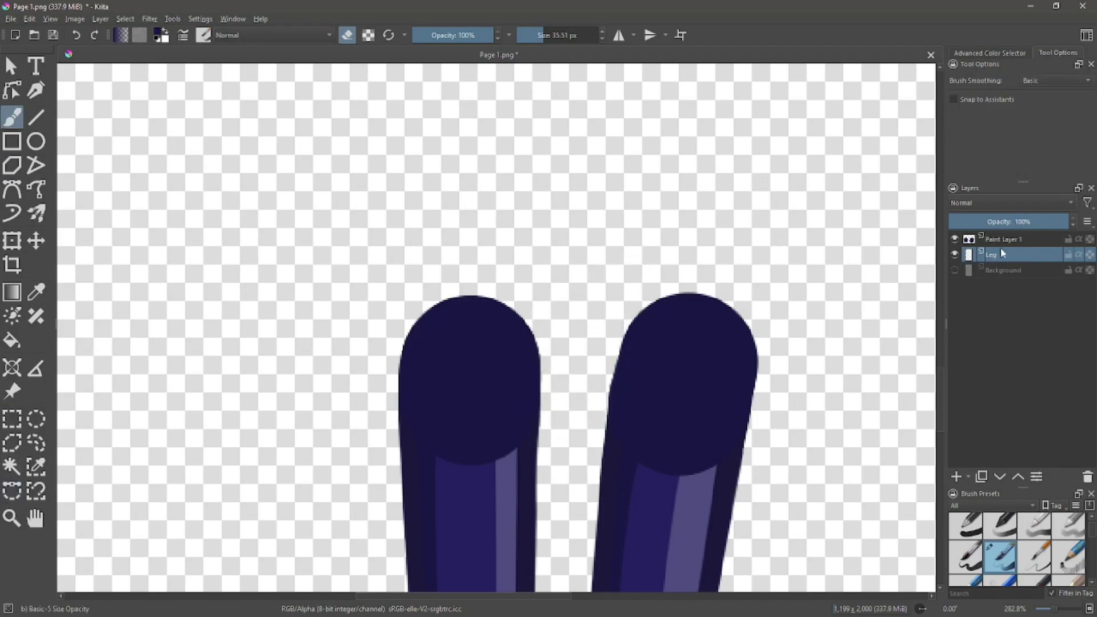
# Move the Leg layer above the paint layer holding the caps and duplicate it.
pyautogui.moveTo(998, 252); pyautogui.dragTo(998, 237)
pyautogui.scroll(-5, 827, 318)
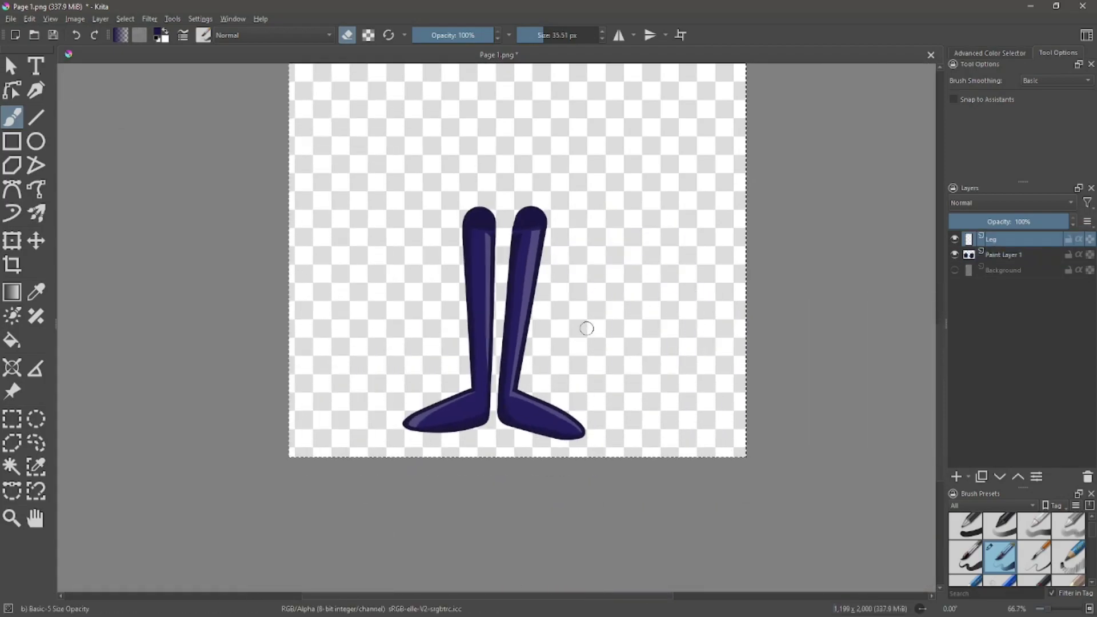
pyautogui.rightClick(996, 241)
pyautogui.click(920, 321)
pyautogui.click(993, 255)
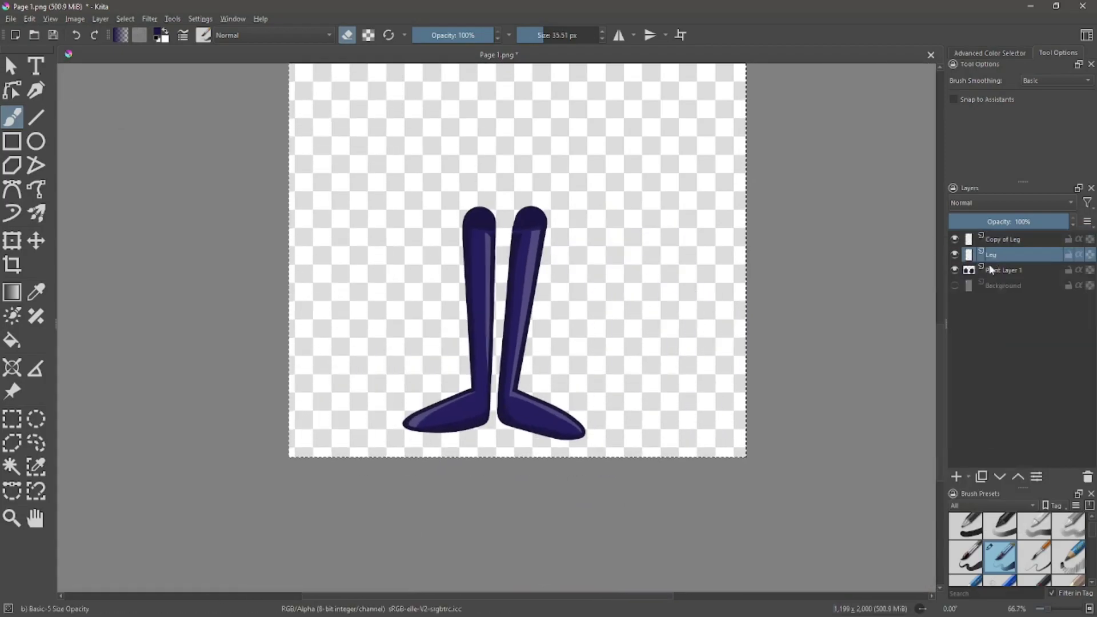
# Rename the original Leg layer as LThigh and its copy as RThigh.
pyautogui.doubleClick(992, 255)
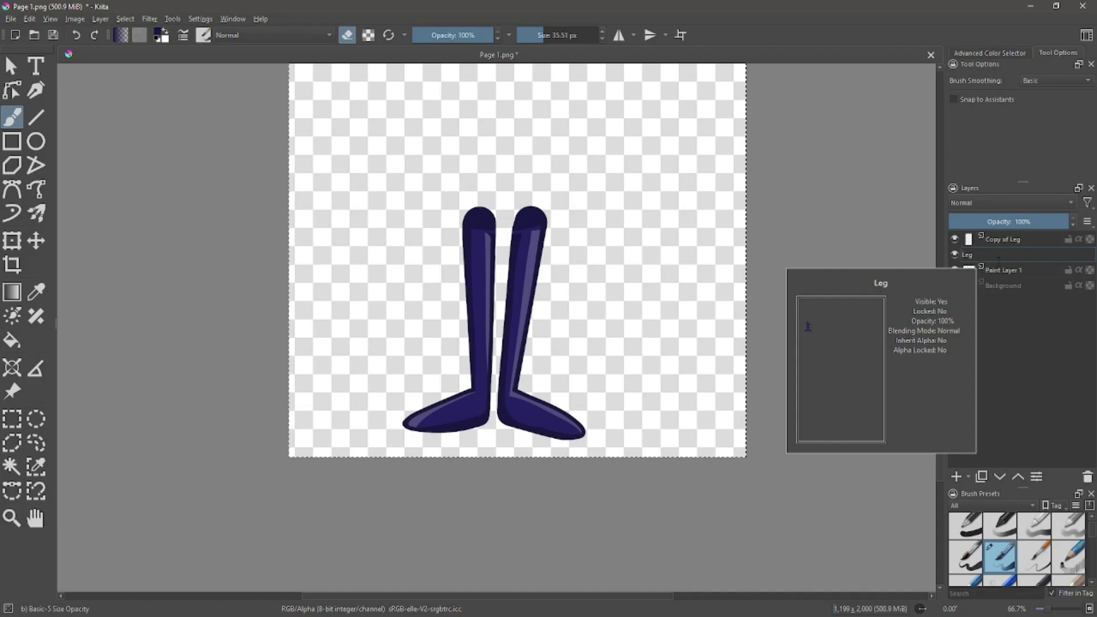
pyautogui.write('LThigh')
pyautogui.doubleClick(1005, 238)
pyautogui.write('R')
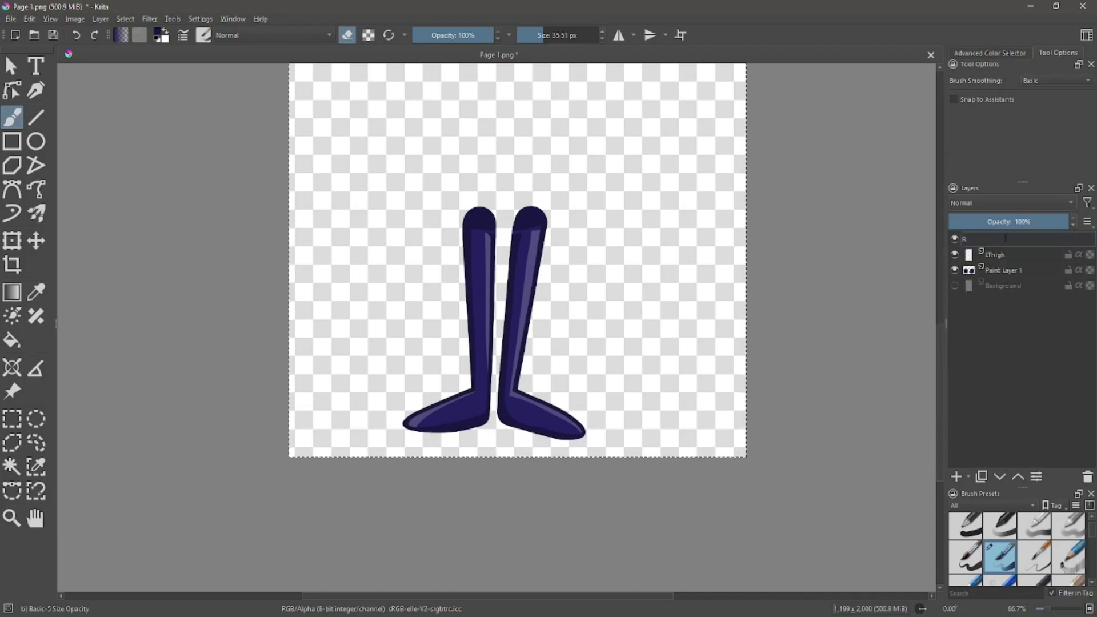
pyautogui.write('Thigh')
pyautogui.press('Return')
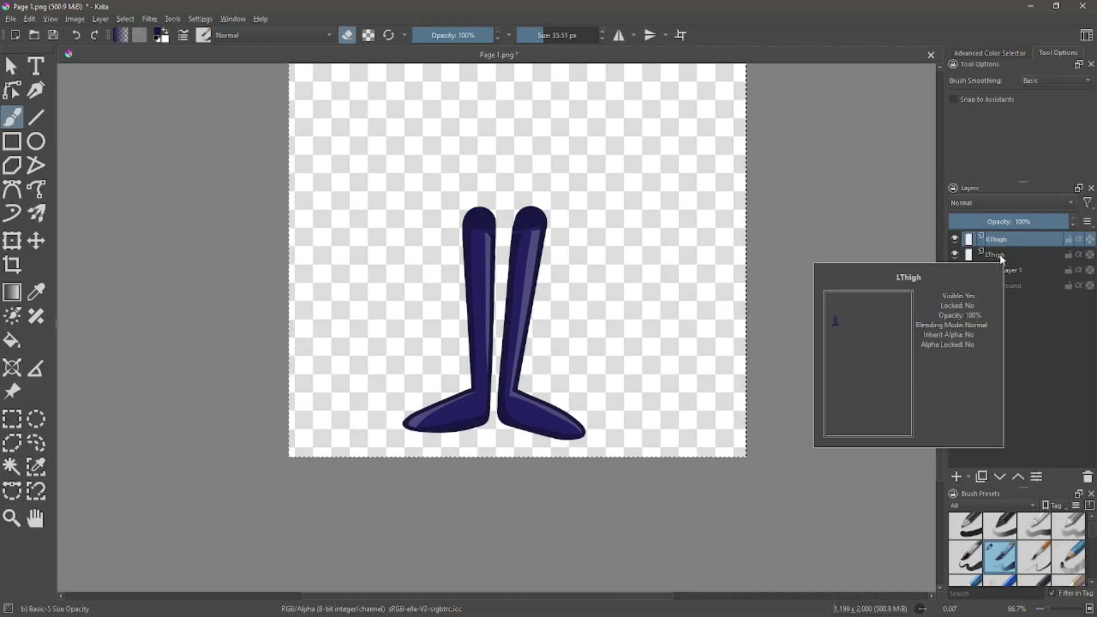
# Merge the leg and cap layers into one layer named LThigh, and duplicate it as RThigh.
pyautogui.hotkey('ctrl', 'e')
pyautogui.click(1012, 239)
pyautogui.write('LThigh')
pyautogui.press('Return')
pyautogui.rightClick(957, 257)
pyautogui.click(1005, 345)
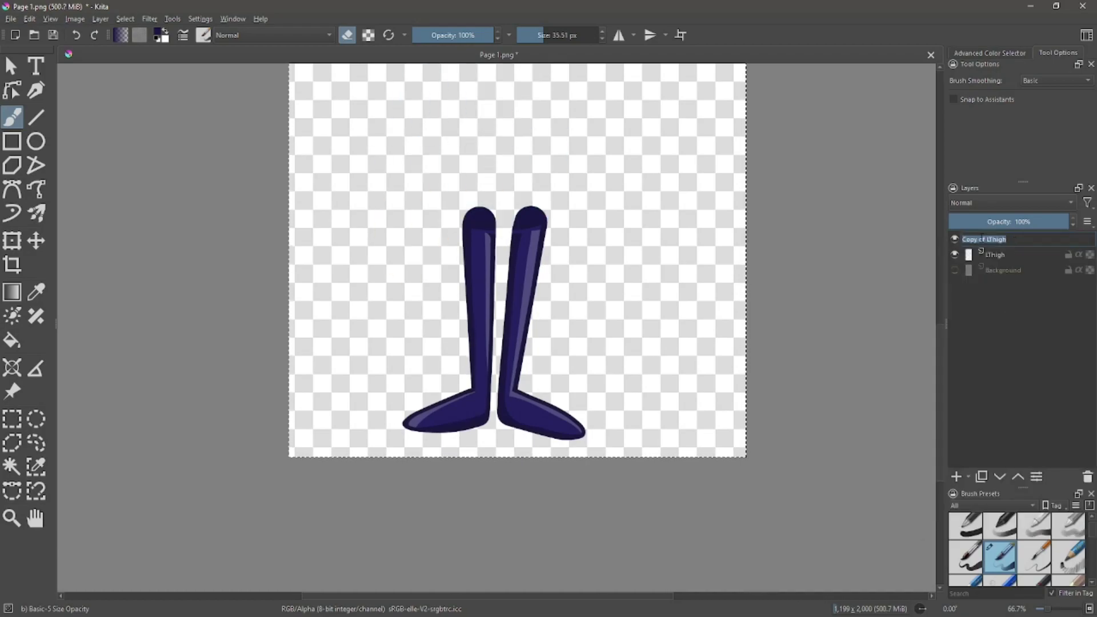
pyautogui.write('RThigh')
pyautogui.press('Return')
# Hide the RThigh layer and erase the leg on the image's left side from the LThigh layer.
pyautogui.click(955, 239)
pyautogui.click(977, 254)
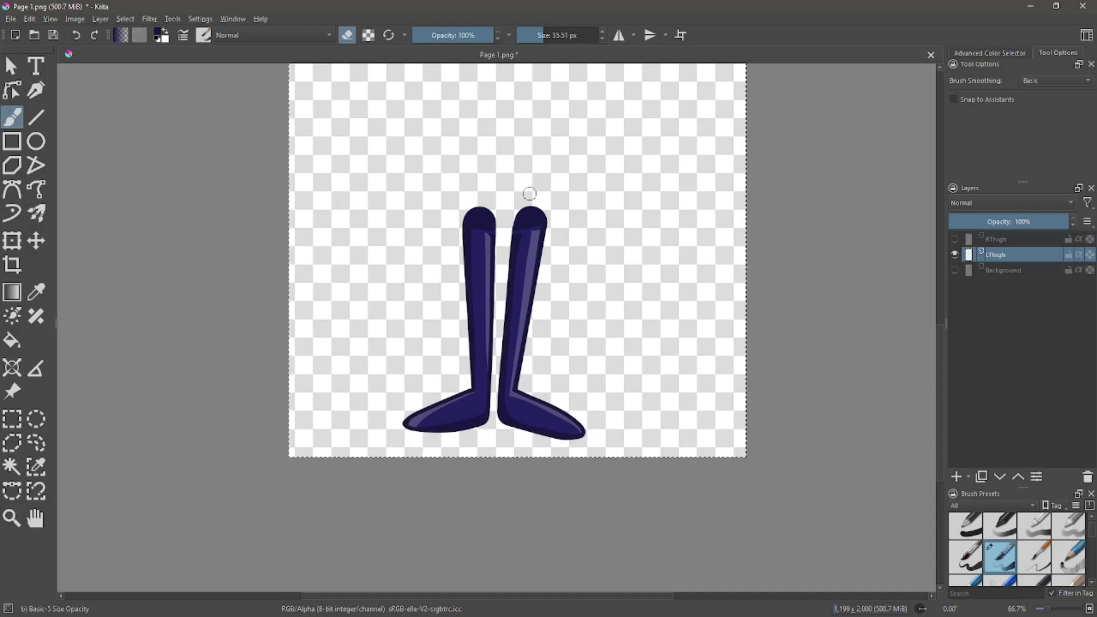
pyautogui.moveTo(471, 429); pyautogui.dragTo(481, 201)
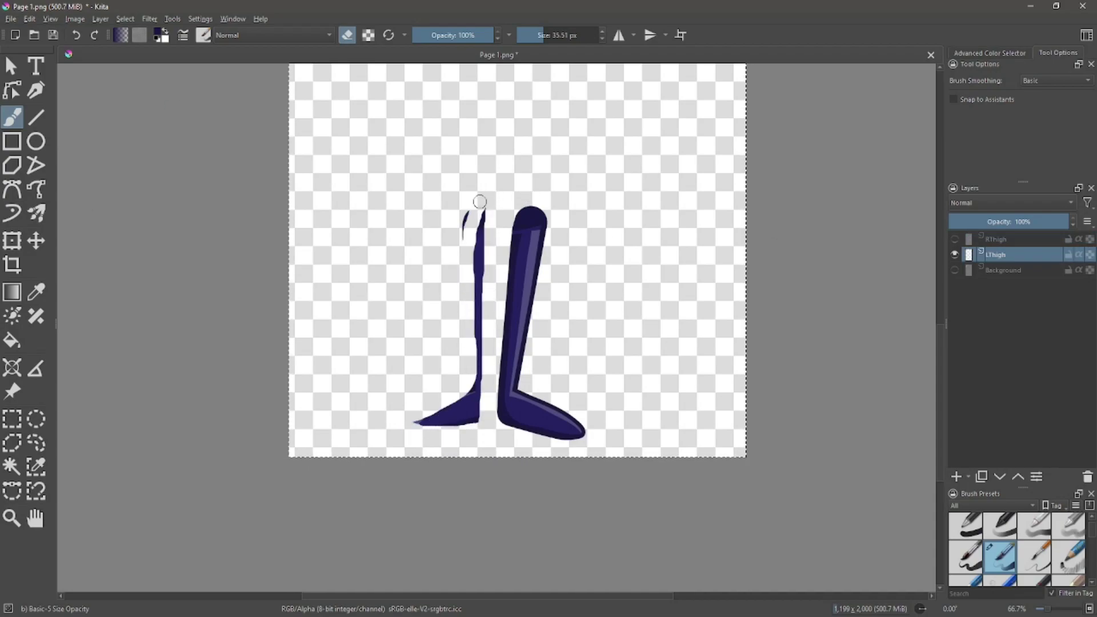
# Show the RThigh layer alone, erase the leg on the image's right side from it, and show LThigh again.
pyautogui.click(954, 255)
pyautogui.click(954, 239)
pyautogui.click(995, 239)
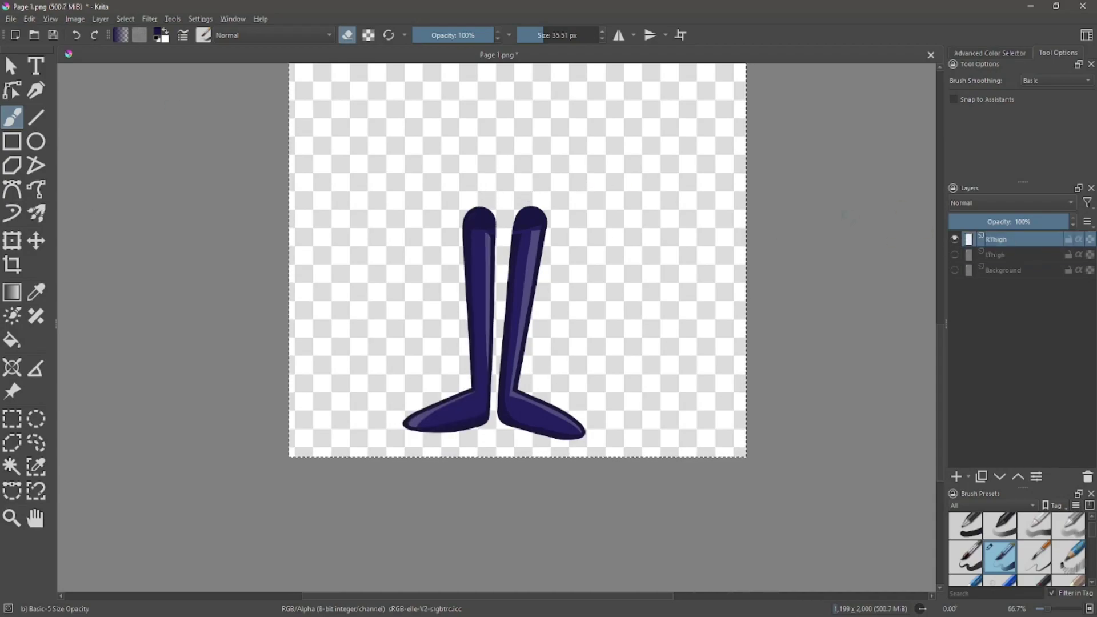
pyautogui.moveTo(515, 227); pyautogui.dragTo(514, 432)
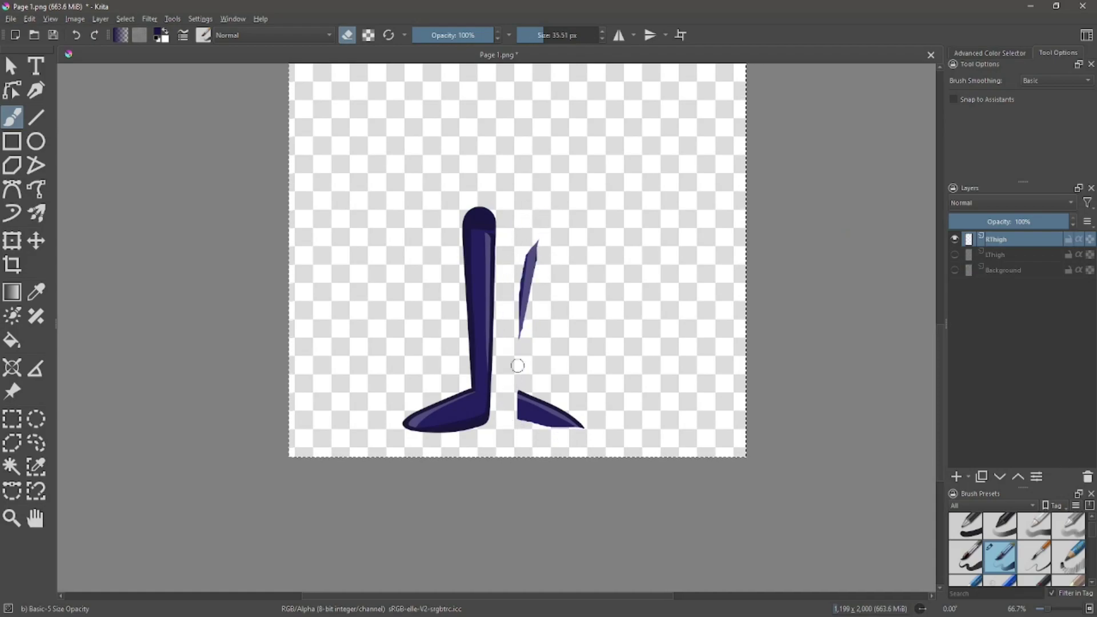
pyautogui.click(954, 254)
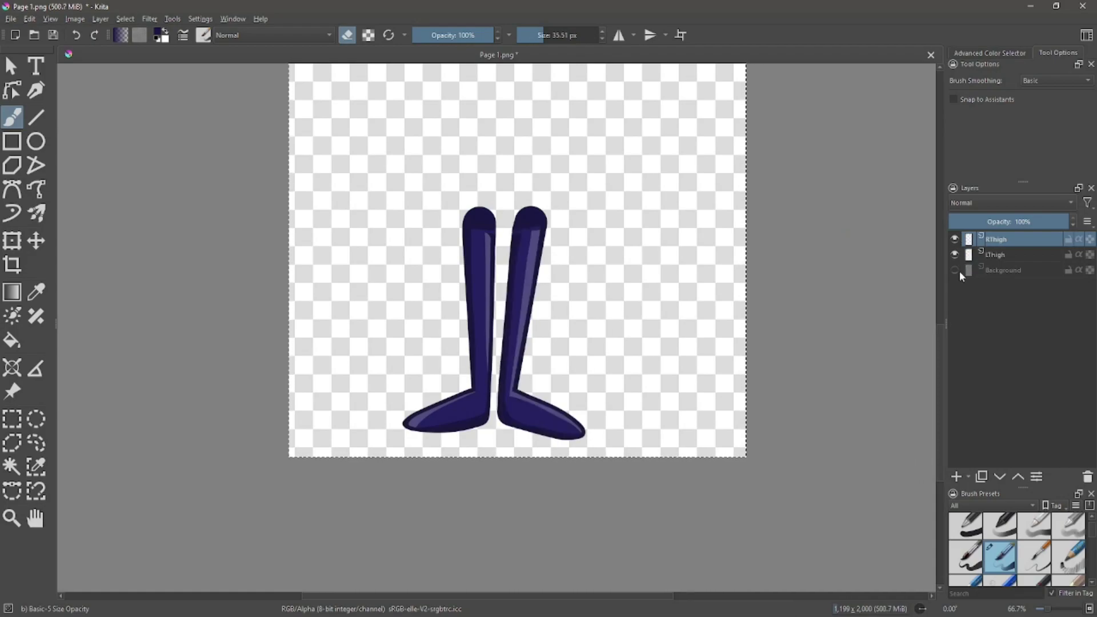
# Hide LThigh, duplicate the RThigh layer and rename the copy as RFoot.
pyautogui.click(954, 254)
pyautogui.rightClick(978, 241)
pyautogui.click(956, 317)
pyautogui.doubleClick(1007, 244)
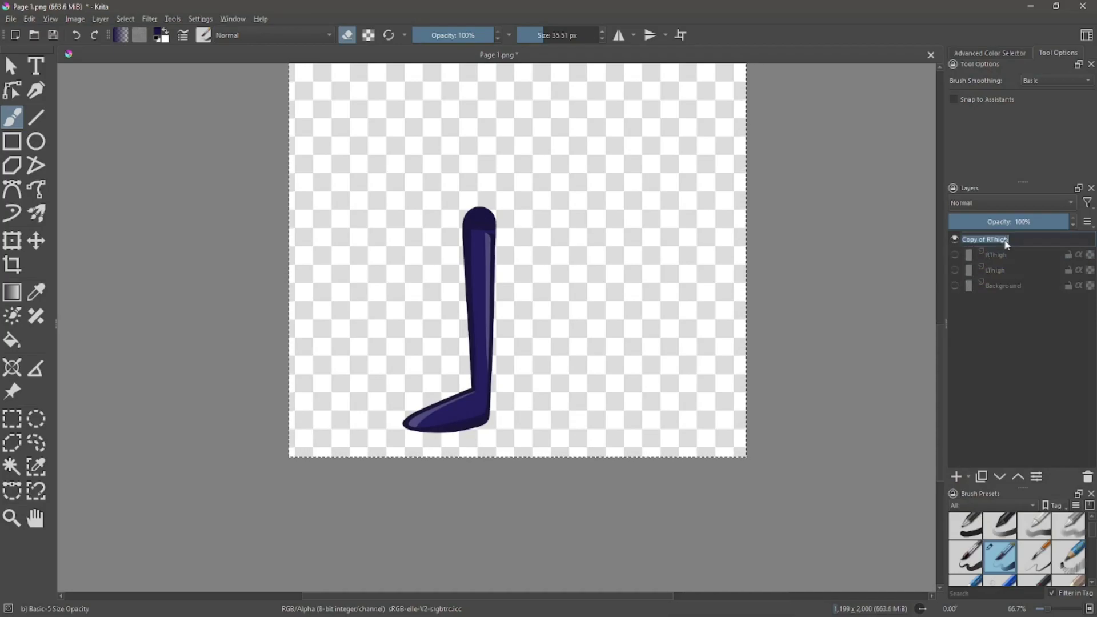
pyautogui.write('Foot')
pyautogui.press('Return')
# Erase the leg shaft above the ankle from the RFoot layer.
pyautogui.scroll(3, 496, 402)
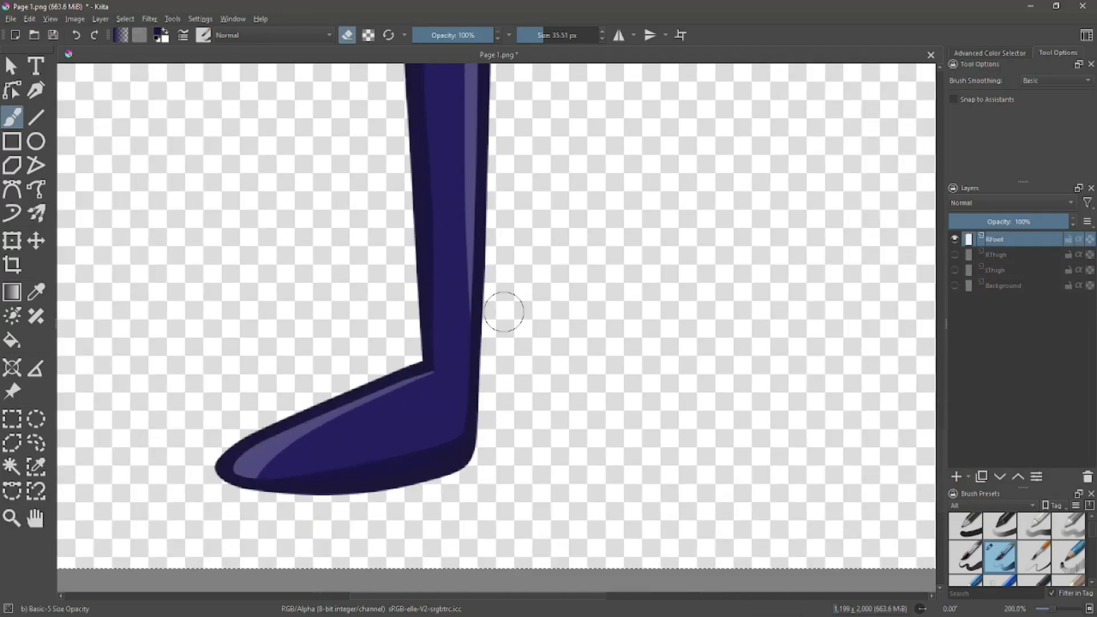
pyautogui.moveTo(410, 340)
pyautogui.mouseDown()
pyautogui.moveTo(451, 298)
pyautogui.moveTo(421, 119)
pyautogui.moveTo(480, 120)
pyautogui.mouseUp()
pyautogui.moveTo(549, 248); pyautogui.dragTo(606, 552)
pyautogui.moveTo(468, 114)
pyautogui.mouseDown()
pyautogui.moveTo(488, 401)
pyautogui.moveTo(468, 150)
pyautogui.moveTo(505, 145)
pyautogui.mouseUp()
# Hide RFoot, show the RThigh layer and erase the foot below the ankle from it.
pyautogui.scroll(-3, 558, 267)
pyautogui.click(954, 254)
pyautogui.click(954, 239)
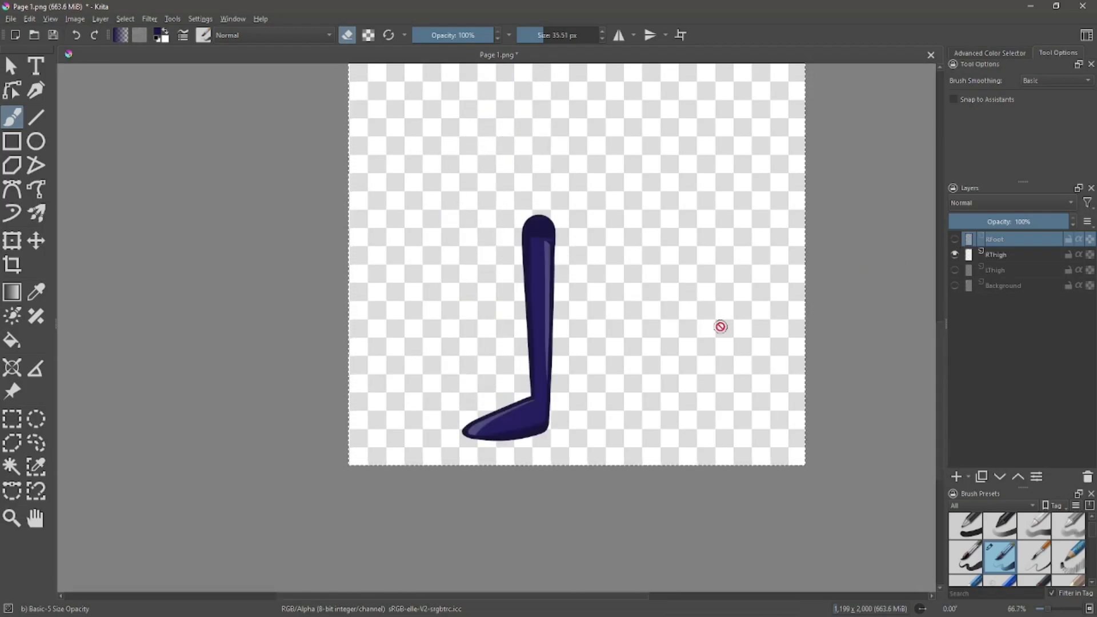
pyautogui.click(987, 257)
pyautogui.scroll(3, 558, 436)
pyautogui.moveTo(455, 310)
pyautogui.mouseDown()
pyautogui.moveTo(274, 434)
pyautogui.moveTo(399, 427)
pyautogui.moveTo(437, 380)
pyautogui.moveTo(456, 421)
pyautogui.mouseUp()
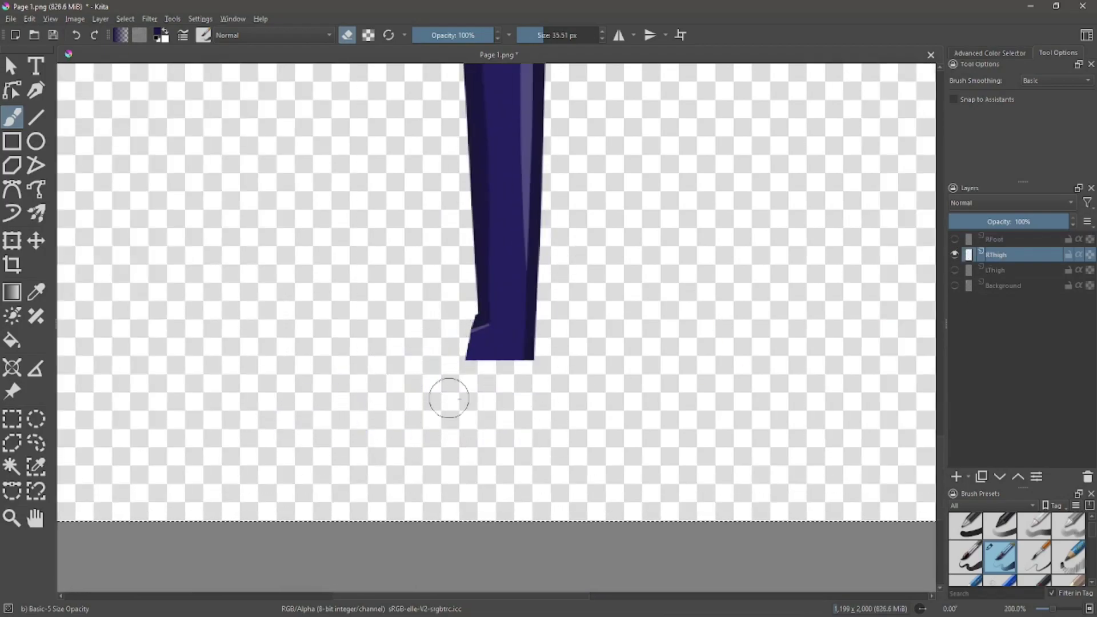
# Outline the leftover foot piece around the ankle with a path selection and erase it from the RThigh layer.
pyautogui.click(12, 490)
pyautogui.scroll(2, 466, 327)
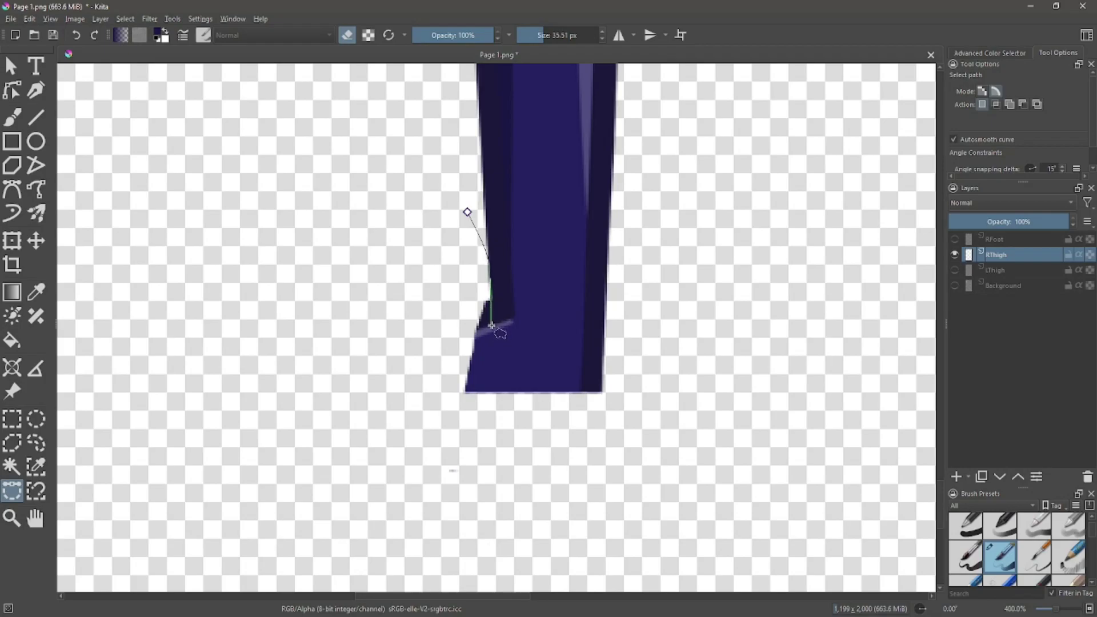
pyautogui.click(12, 117)
pyautogui.moveTo(417, 311)
pyautogui.mouseDown()
pyautogui.moveTo(624, 348)
pyautogui.moveTo(457, 328)
pyautogui.moveTo(508, 366)
pyautogui.moveTo(661, 319)
pyautogui.mouseUp()
# Draw a rounded navy ankle end with the Ellipse tool and a brush of about 51 px on a new paint layer, placed beneath RThigh.
pyautogui.click(36, 141)
pyautogui.press('e')
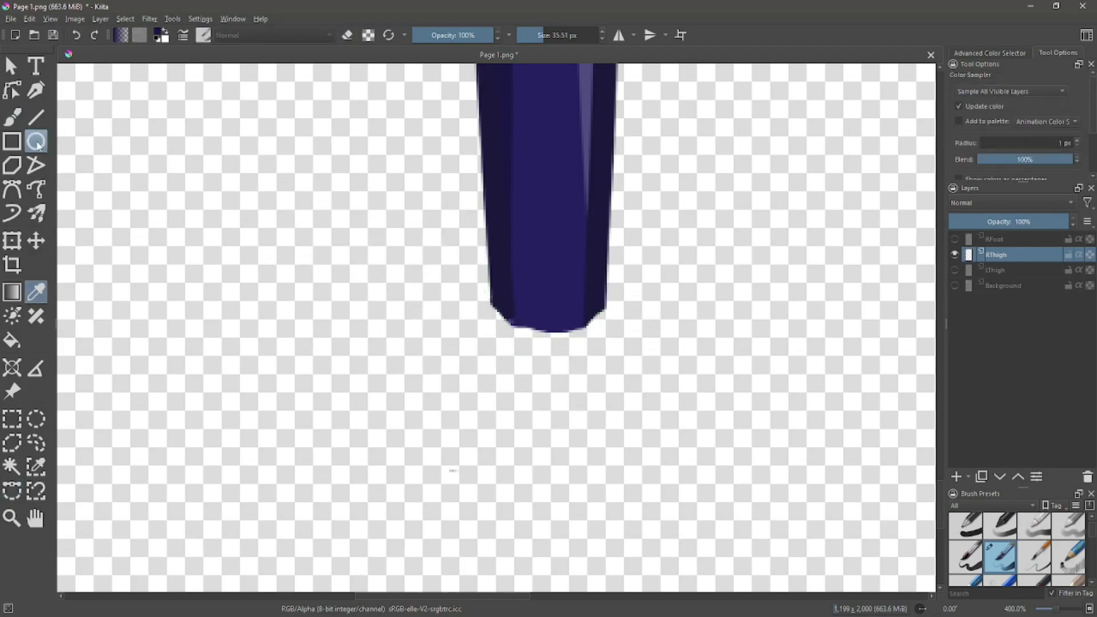
pyautogui.moveTo(535, 35); pyautogui.dragTo(550, 35)
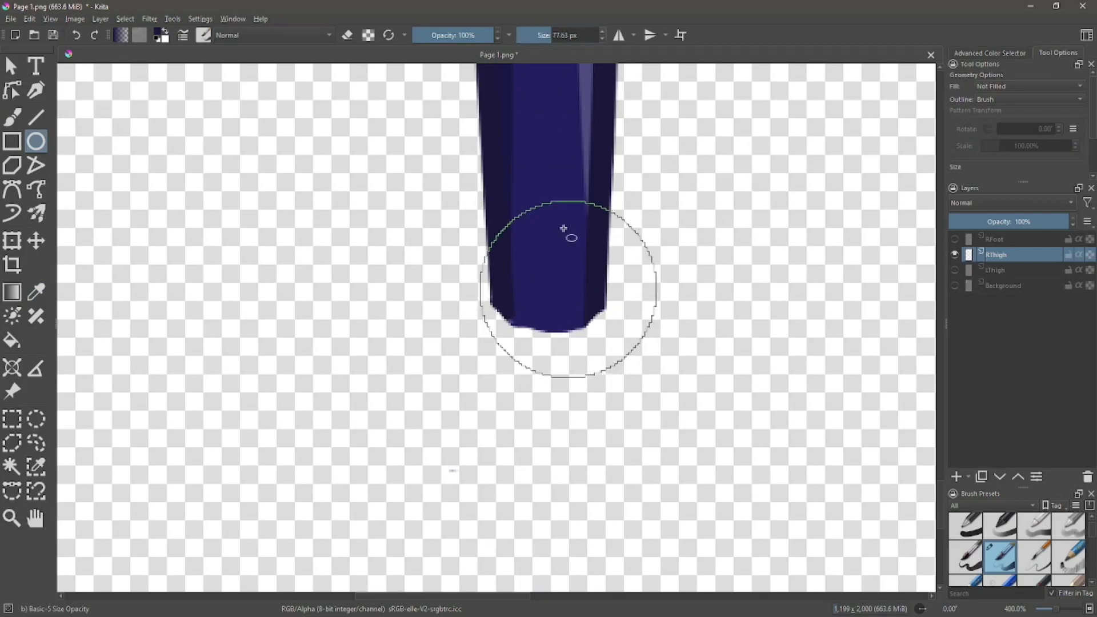
pyautogui.click(602, 32)
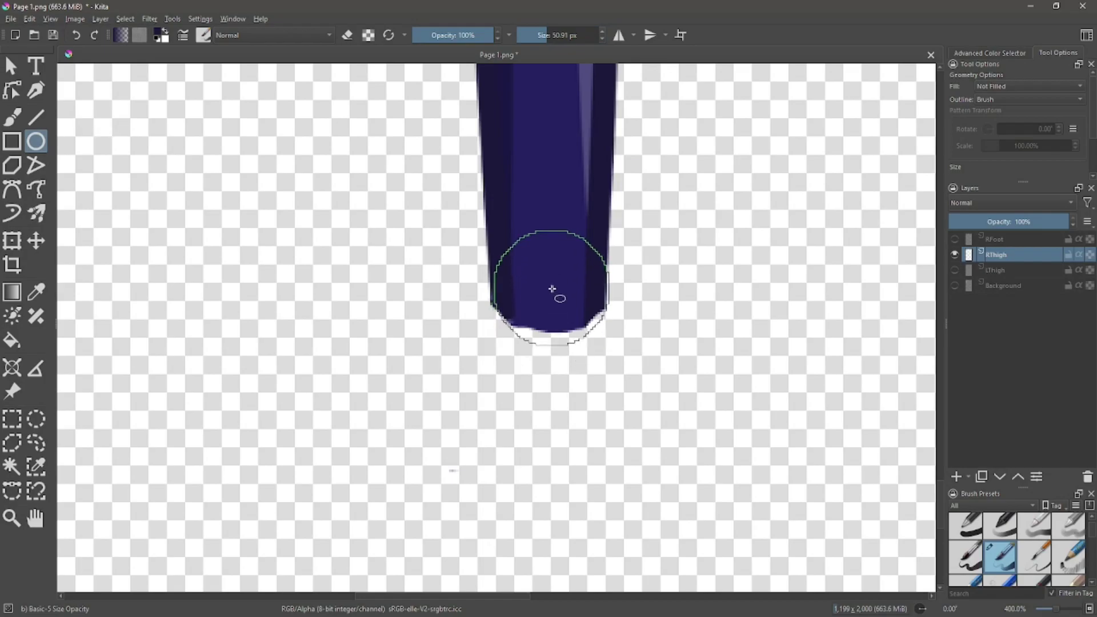
pyautogui.click(550, 301)
pyautogui.hotkey('ctrl', 'z')
pyautogui.press('Insert')
pyautogui.moveTo(547, 284); pyautogui.dragTo(547, 303)
pyautogui.moveTo(977, 273); pyautogui.dragTo(978, 256)
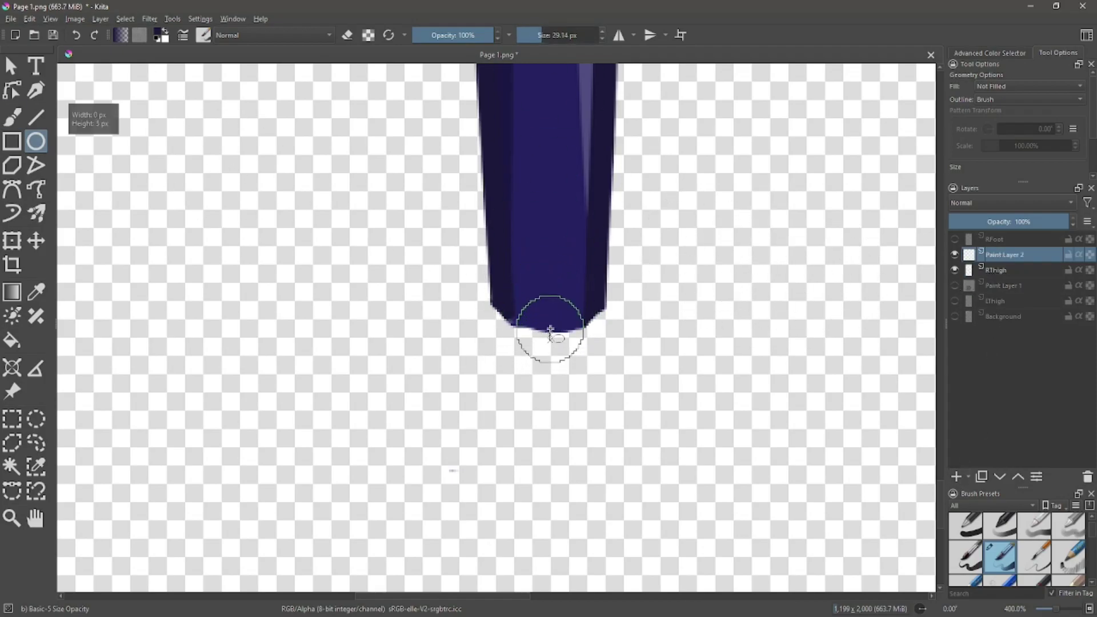
# Erase a rounded notch into the middle of the RThigh layer's ankle end with a brush of about 29 px.
pyautogui.moveTo(548, 412); pyautogui.dragTo(462, 342)
pyautogui.hotkey('ctrl', 'z')
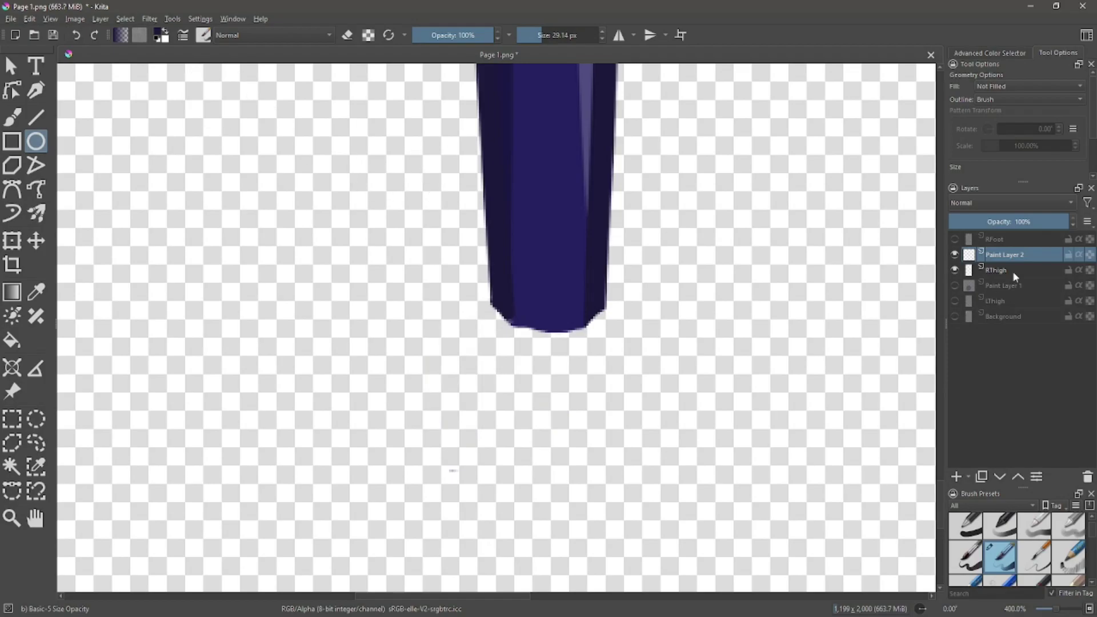
pyautogui.press('b')
pyautogui.click(547, 319)
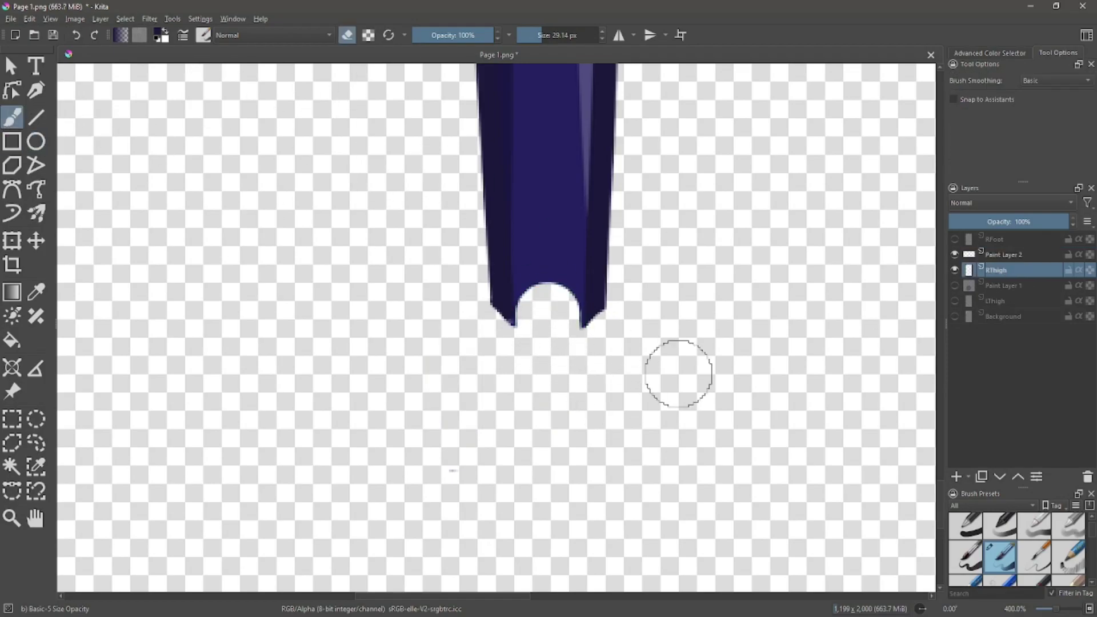
# Draw a lighter navy rounded inner end on Paint Layer 2 over the ankle notch and show Paint Layer 1 beneath.
pyautogui.press('e')
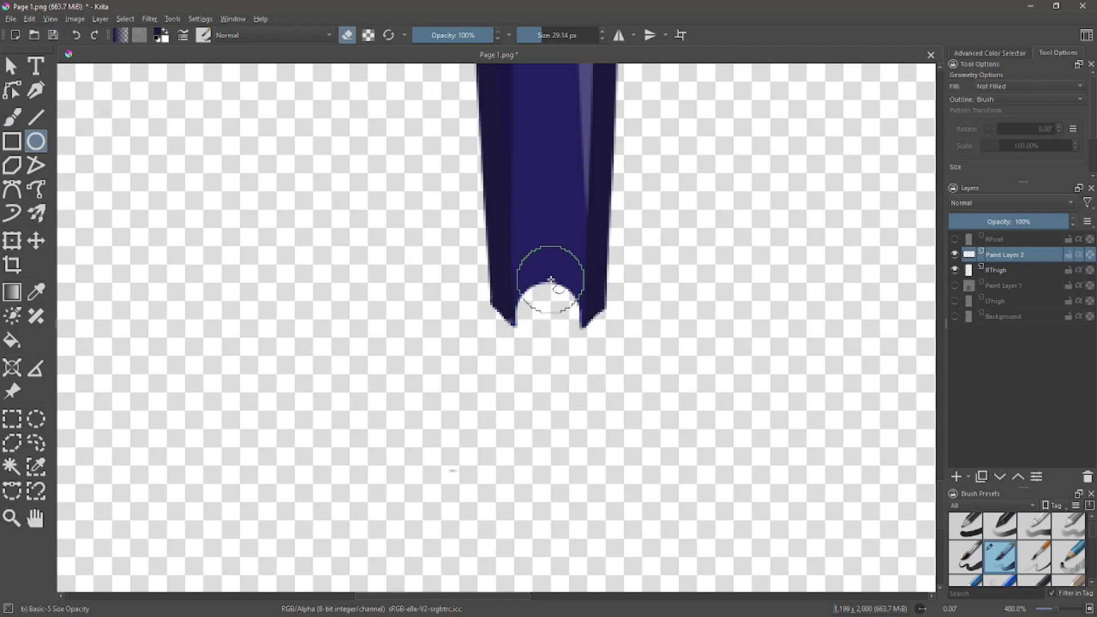
pyautogui.moveTo(549, 290); pyautogui.dragTo(549, 312)
pyautogui.hotkey('ctrl', 'z')
pyautogui.click(954, 240)
pyautogui.click(955, 240)
pyautogui.click(953, 286)
pyautogui.click(954, 287)
pyautogui.click(954, 286)
pyautogui.click(36, 292)
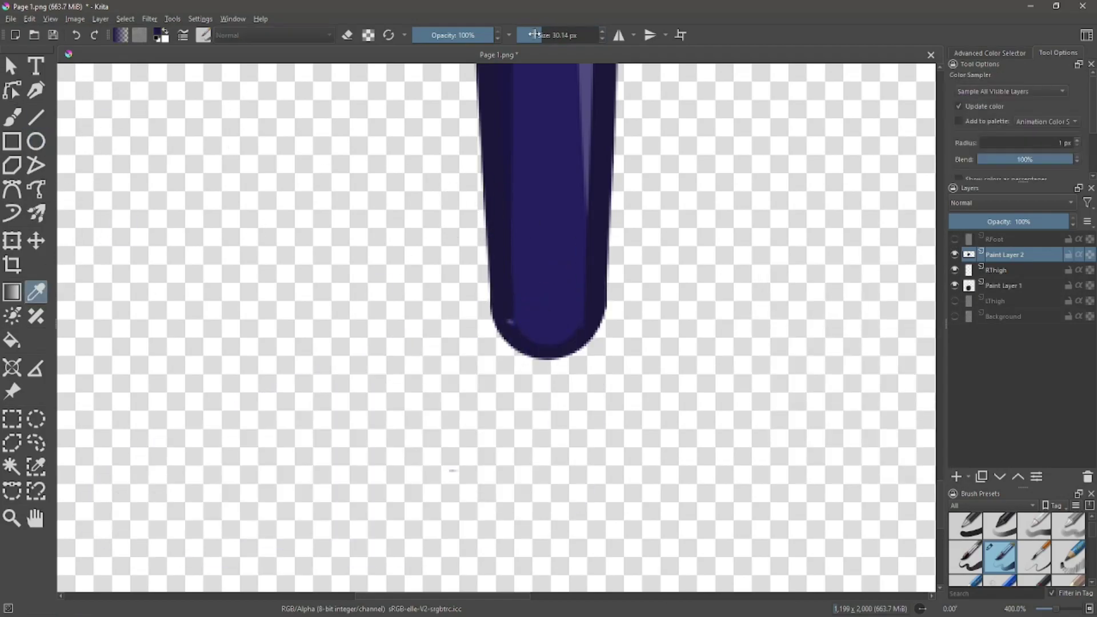
# Paint over the light speck and uneven shading edges at RThigh's ankle with a brush of about 5 px.
pyautogui.scroll(4, 494, 281)
pyautogui.moveTo(613, 525); pyautogui.dragTo(808, 199)
pyautogui.scroll(-5, 471, 407)
pyautogui.scroll(5, 375, 404)
pyautogui.press('b')
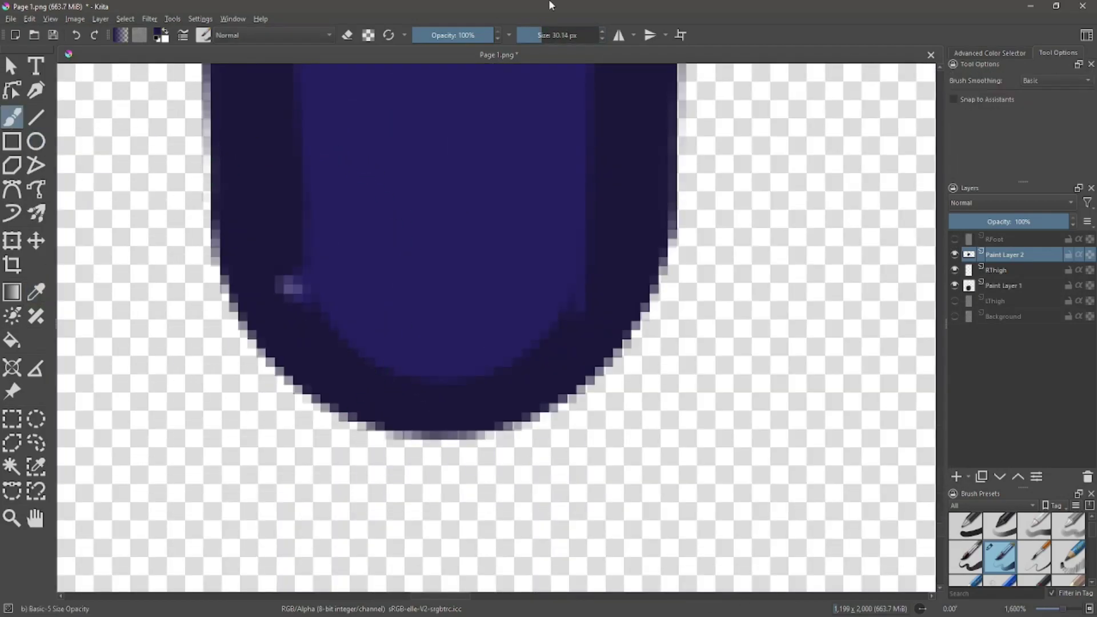
pyautogui.click(1004, 285)
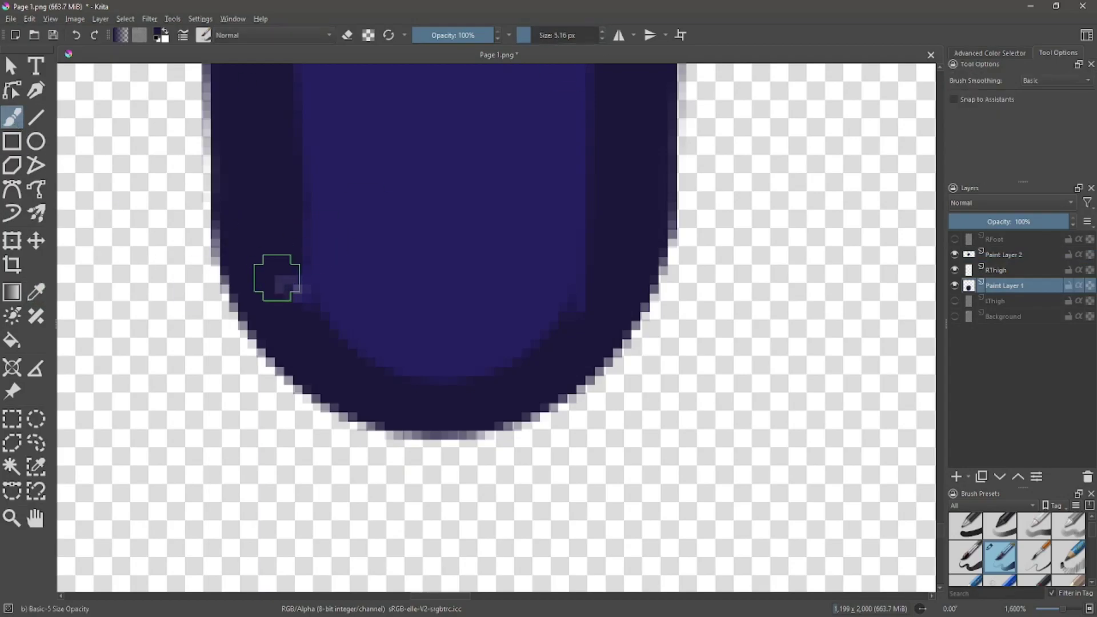
pyautogui.click(1001, 275)
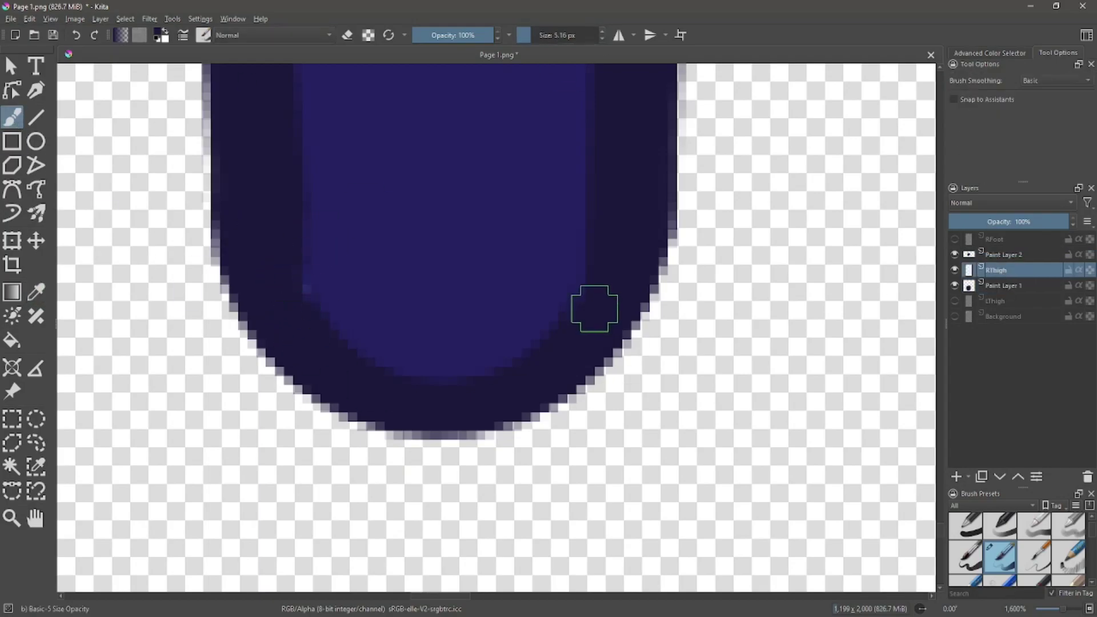
pyautogui.scroll(-3, 629, 318)
pyautogui.scroll(3, 524, 333)
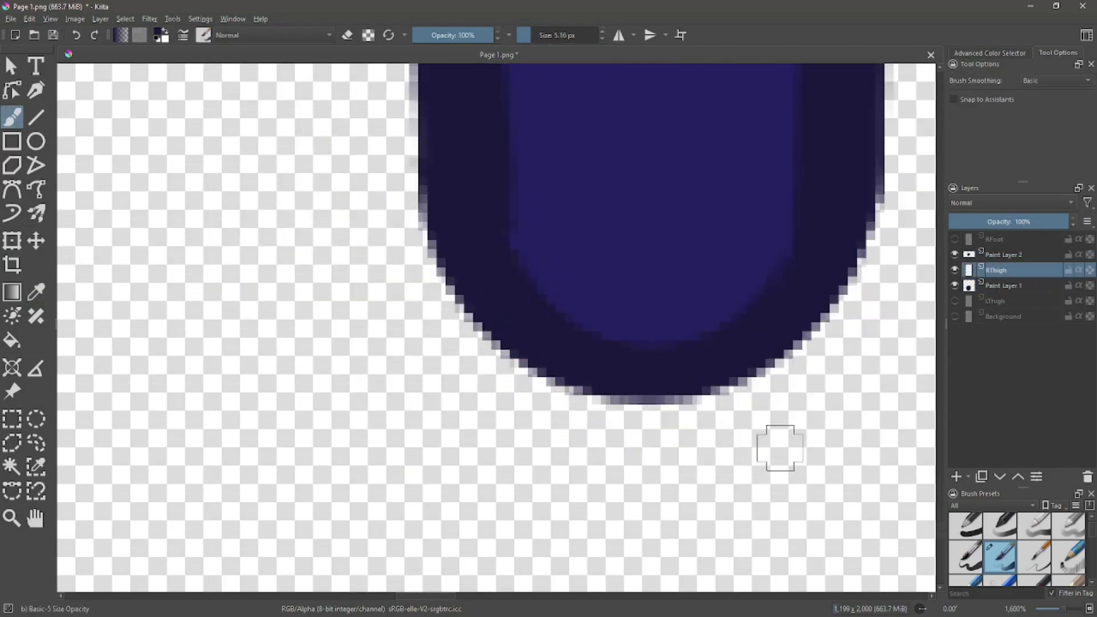
pyautogui.scroll(-3, 510, 182)
pyautogui.scroll(3, 500, 200)
pyautogui.scroll(-10, 827, 228)
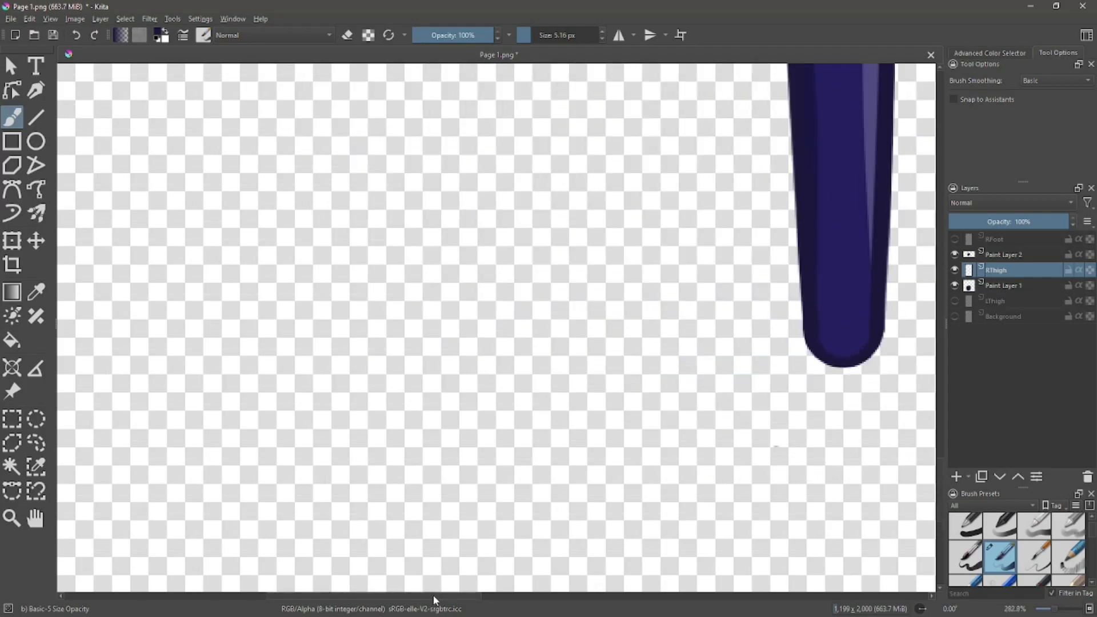
# Merge RThigh with its two paint layers and name the merged layer RThigh.
pyautogui.rightClick(1009, 266)
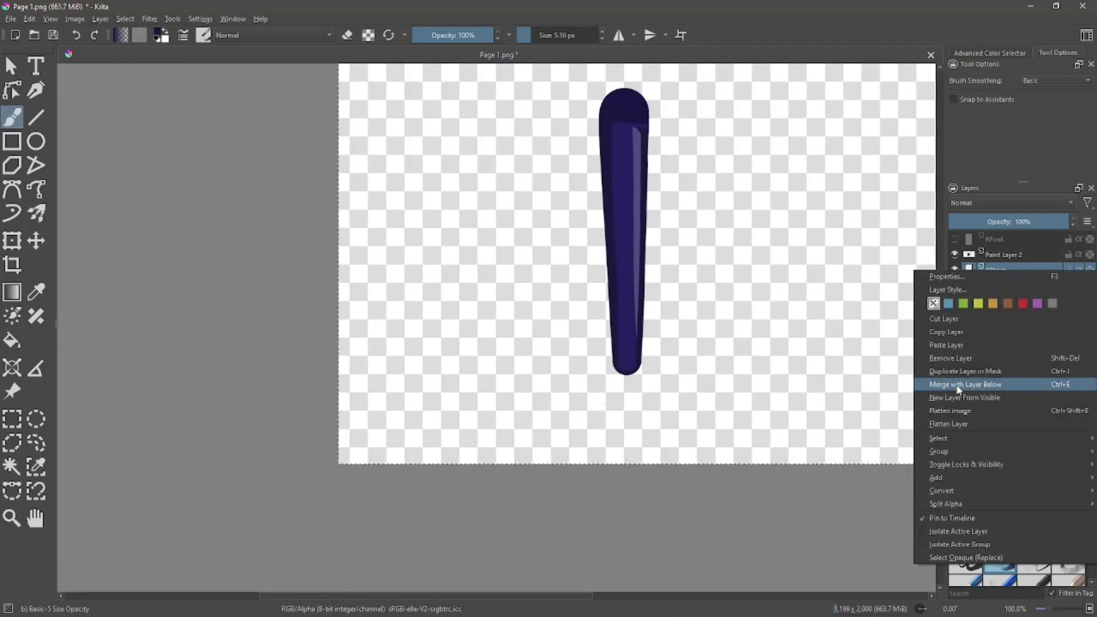
pyautogui.click(977, 365)
pyautogui.doubleClick(1010, 255)
pyautogui.write('RThigh')
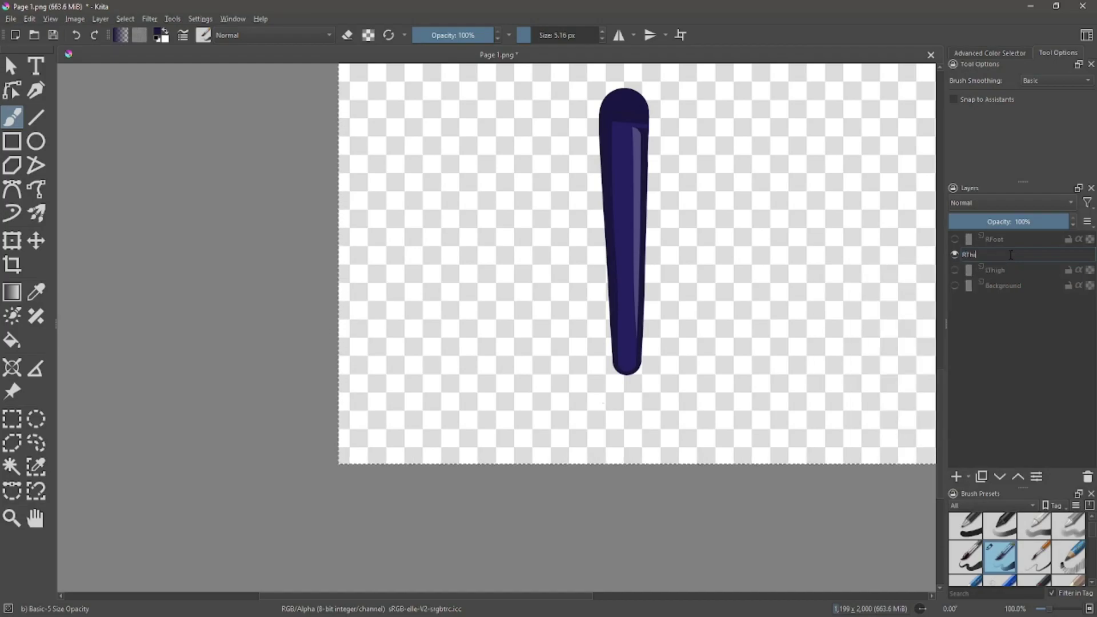
pyautogui.press('Return')
# Show LThigh with a new paint layer above it, hide RThigh, and erase the foot below the ankle from LThigh.
pyautogui.click(955, 270)
pyautogui.click(995, 270)
pyautogui.click(956, 479)
pyautogui.scroll(3, 718, 391)
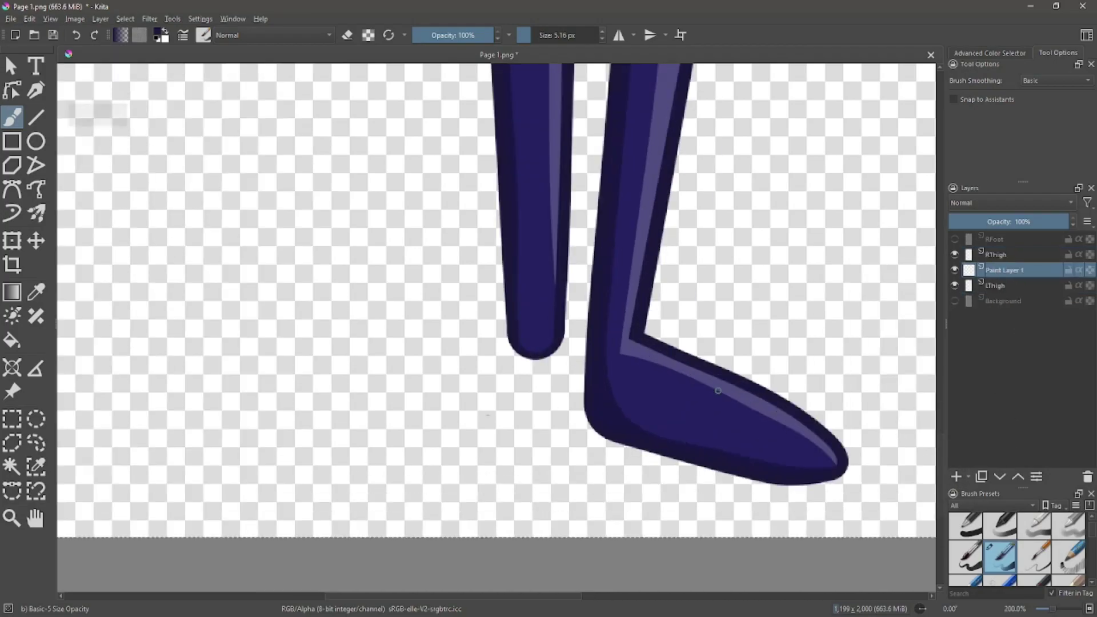
pyautogui.click(955, 255)
pyautogui.click(971, 285)
pyautogui.click(550, 35)
pyautogui.moveTo(568, 389)
pyautogui.mouseDown()
pyautogui.moveTo(566, 434)
pyautogui.moveTo(666, 382)
pyautogui.moveTo(563, 376)
pyautogui.mouseUp()
# Draw a rounded dark navy ankle end on Paint Layer 1 with the Ellipse tool and a 51.83 px brush, placed beneath LThigh.
pyautogui.click(1006, 275)
pyautogui.click(35, 141)
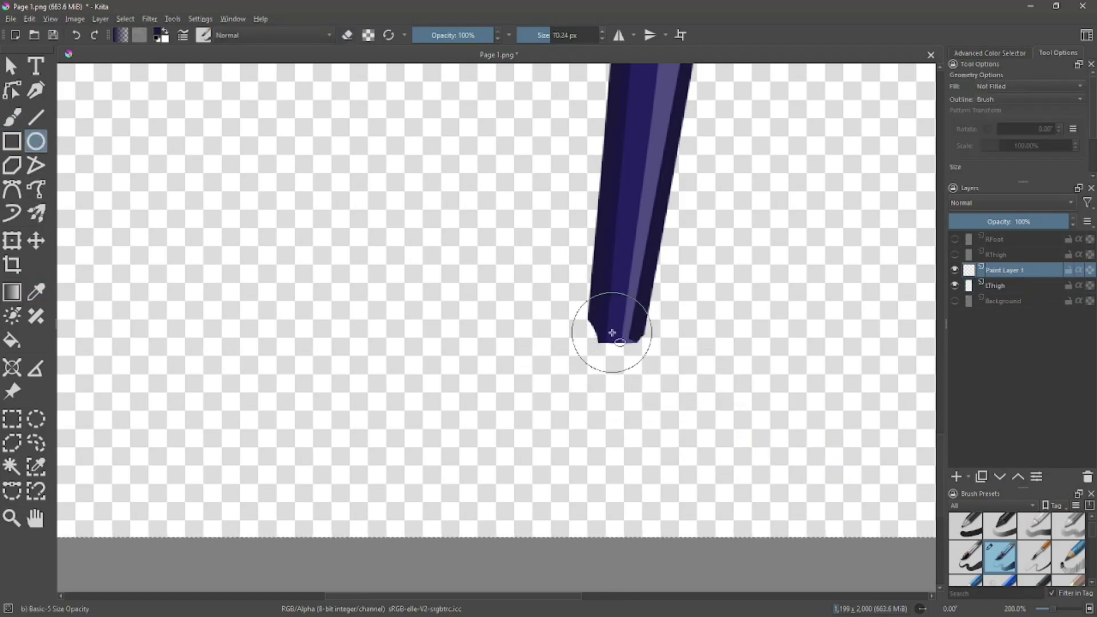
pyautogui.moveTo(618, 320); pyautogui.dragTo(616, 332)
pyautogui.hotkey('ctrl', 'z')
pyautogui.click(601, 38)
pyautogui.click(997, 285)
pyautogui.click(1018, 476)
# Outline the excess bulging around LThigh's ankle with a path selection, erase it and clear the selection.
pyautogui.click(11, 491)
pyautogui.scroll(2, 617, 379)
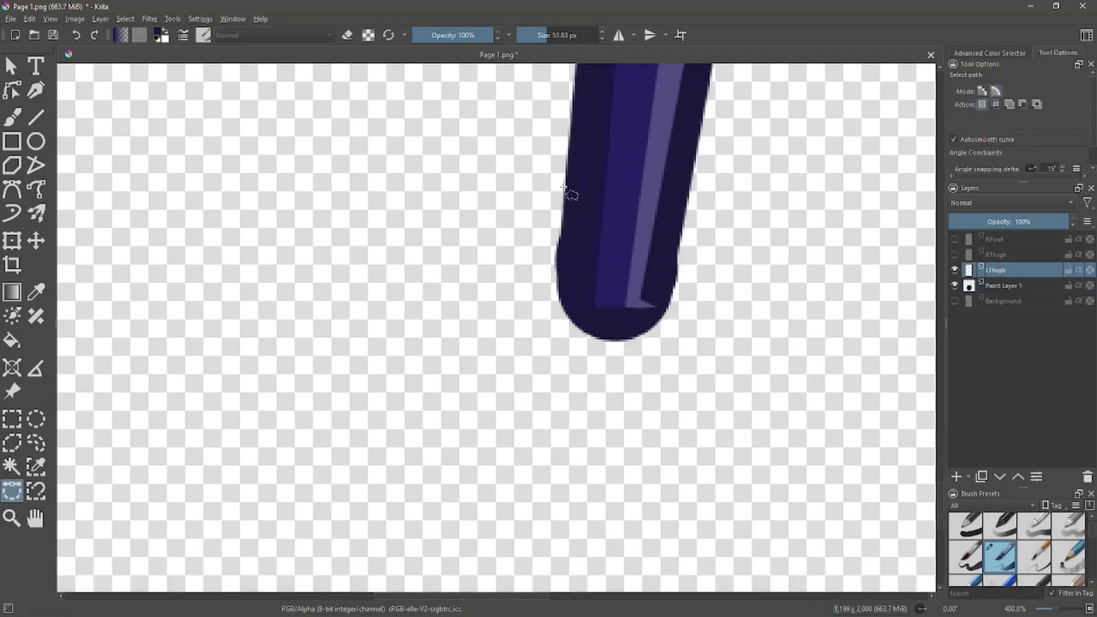
pyautogui.click(691, 194)
pyautogui.click(745, 151)
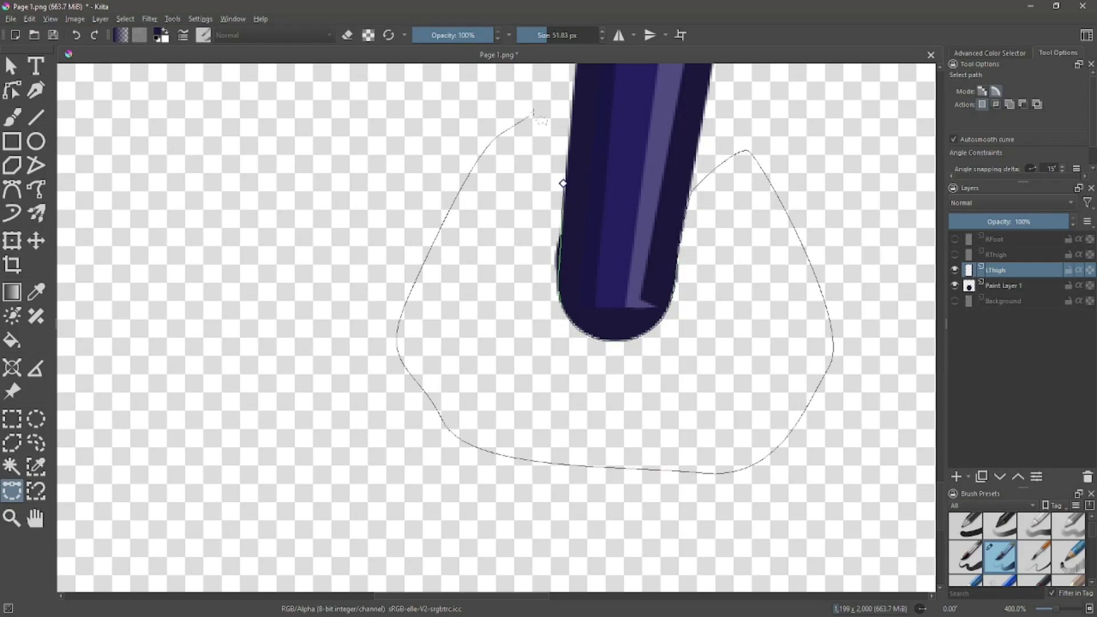
pyautogui.click(563, 183)
pyautogui.press('b')
pyautogui.moveTo(548, 223); pyautogui.dragTo(573, 335)
pyautogui.hotkey('ctrl', 'z')
pyautogui.press('e')
pyautogui.press('pagedown')
pyautogui.hotkey('ctrl', 'shift', 'a')
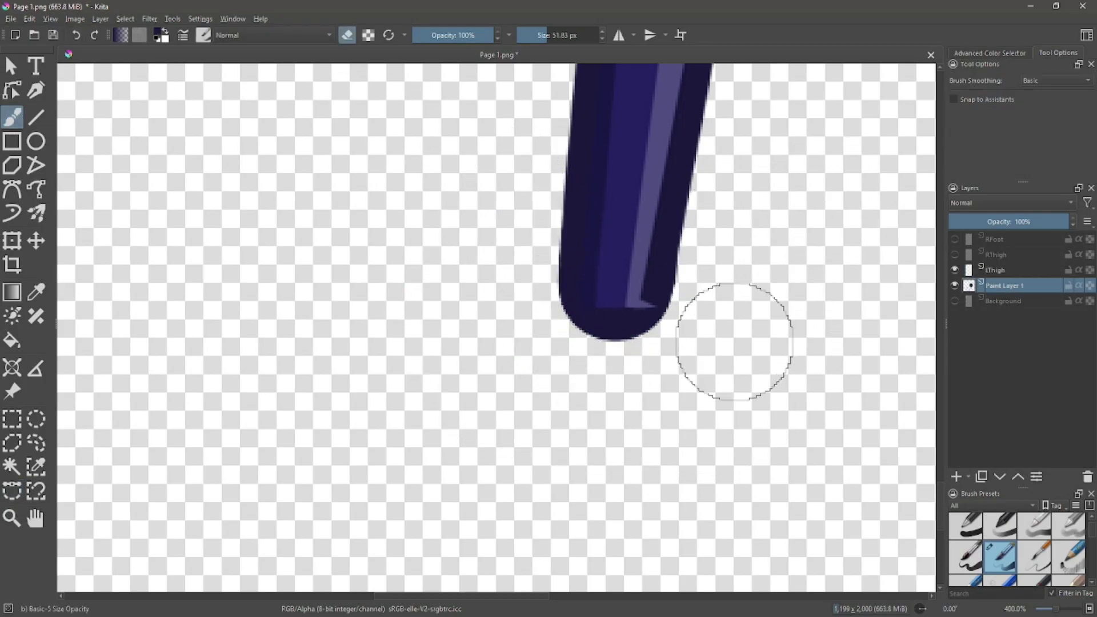
# Show the RThigh layer and merge LThigh with the ankle paint layer below it.
pyautogui.scroll(-3, 746, 336)
pyautogui.click(955, 254)
pyautogui.scroll(4, 479, 325)
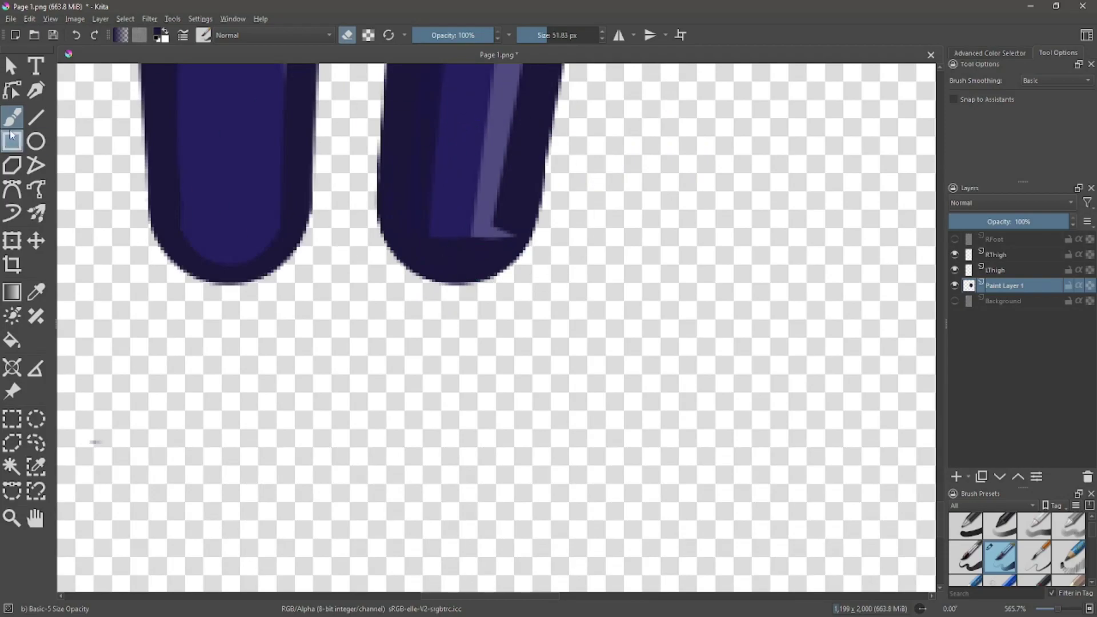
pyautogui.rightClick(997, 268)
pyautogui.click(973, 384)
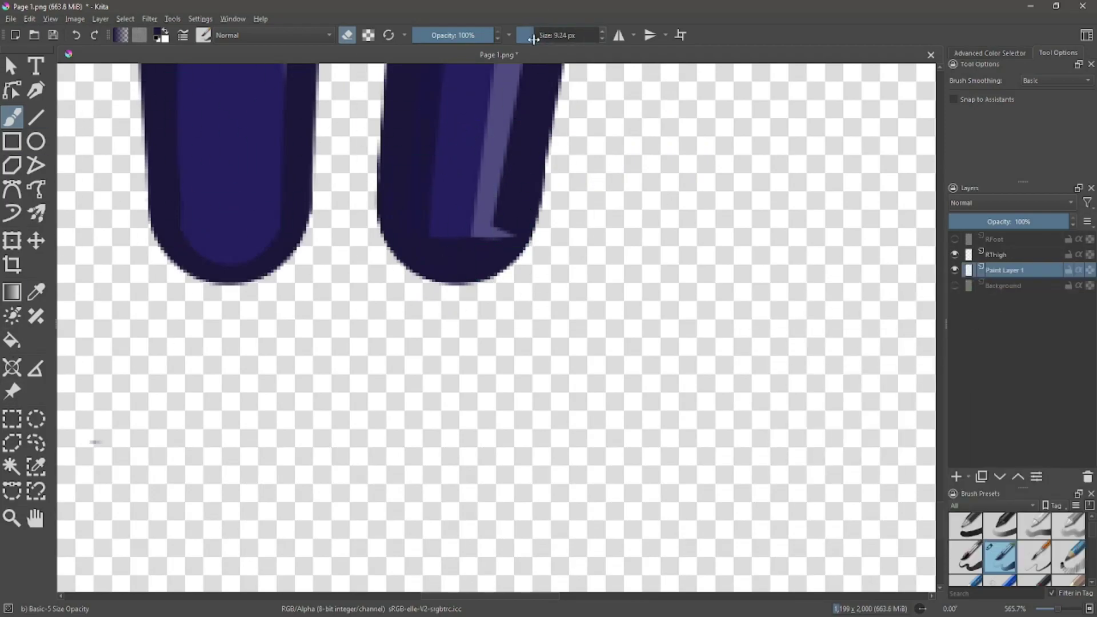
# Paint over the pointed tip of the highlight at the left leg's ankle with a 9.24 px brush.
pyautogui.click(533, 31)
pyautogui.scroll(2, 502, 196)
pyautogui.click(524, 255)
pyautogui.hotkey('ctrl', 'z')
pyautogui.press('e')
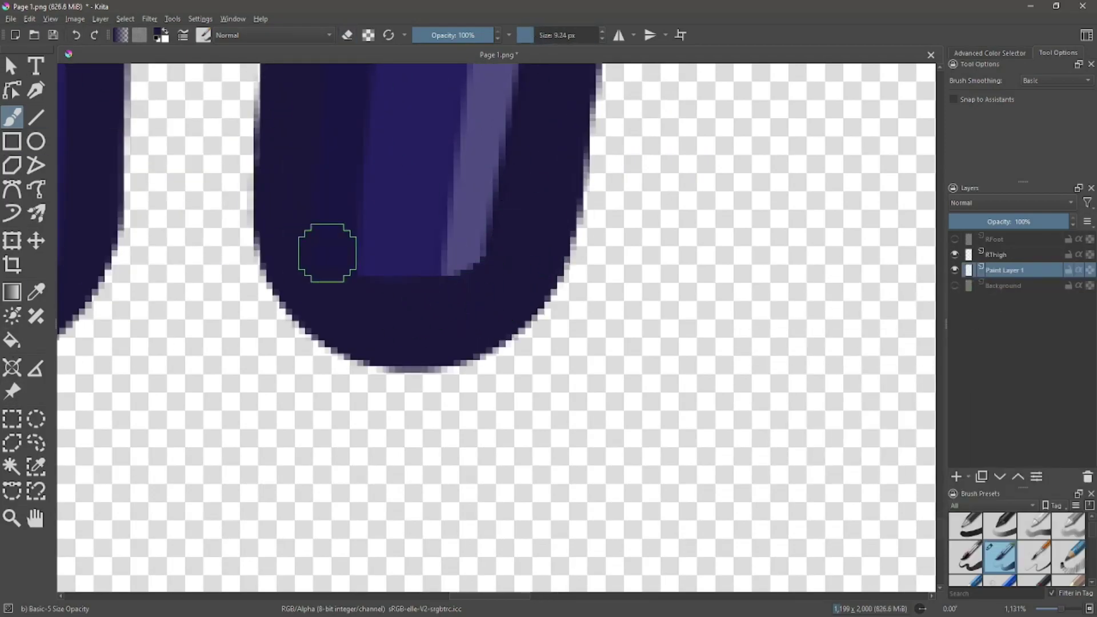
pyautogui.scroll(-6, 678, 336)
# Rename the merged left leg layer as LThigh.
pyautogui.click(939, 313)
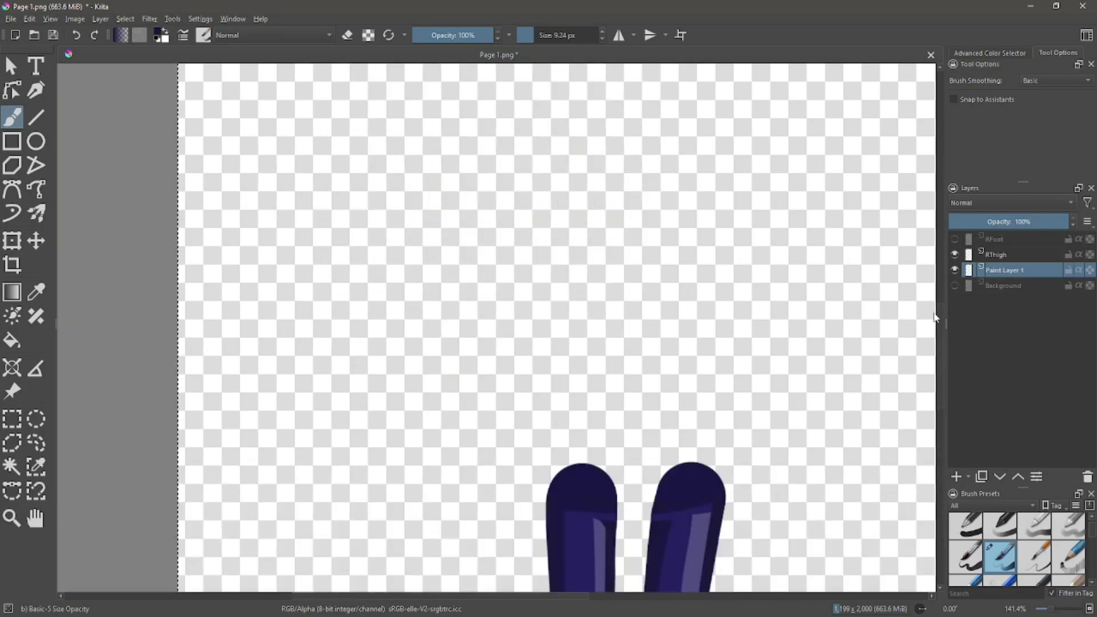
pyautogui.scroll(-2, 509, 223)
pyautogui.hotkey('ctrl', 't')
pyautogui.write('LThigh')
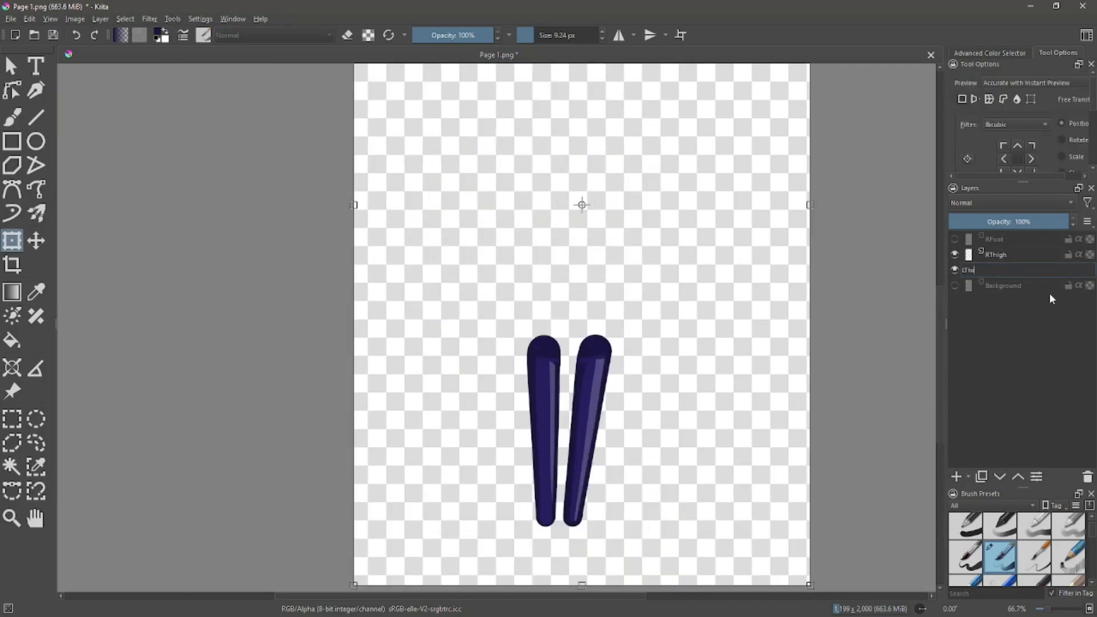
pyautogui.press('Return')
# Show and select the RFoot layer, and hide the LThigh and RThigh layers to isolate the foot.
pyautogui.click(955, 239)
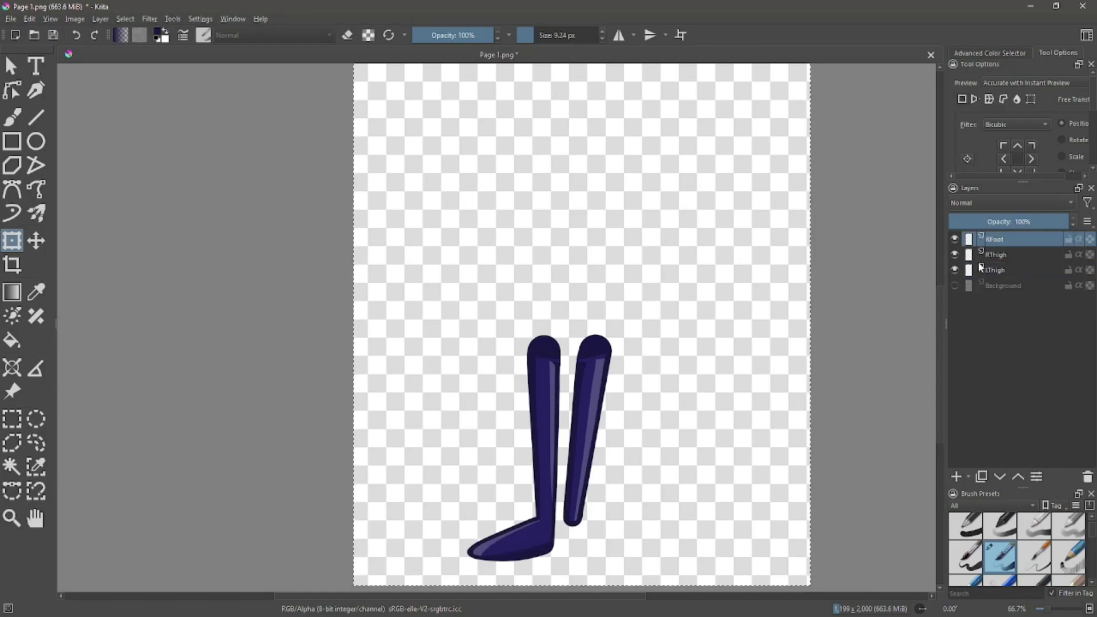
pyautogui.click(955, 286)
pyautogui.click(955, 286)
pyautogui.click(955, 270)
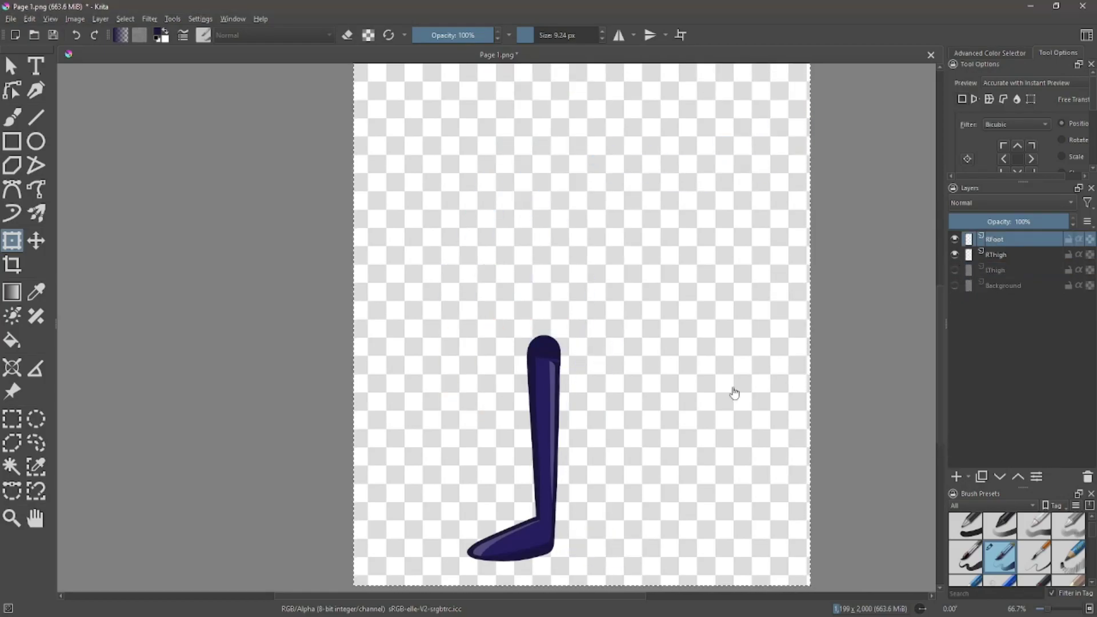
pyautogui.scroll(3, 573, 505)
pyautogui.moveTo(598, 467); pyautogui.dragTo(696, 227)
pyautogui.click(955, 254)
# Outline the sharp heel-side corner atop the foot with a curved path selection and erase it from RFoot.
pyautogui.click(12, 491)
pyautogui.scroll(2, 536, 316)
pyautogui.click(555, 292)
pyautogui.click(637, 276)
pyautogui.click(709, 300)
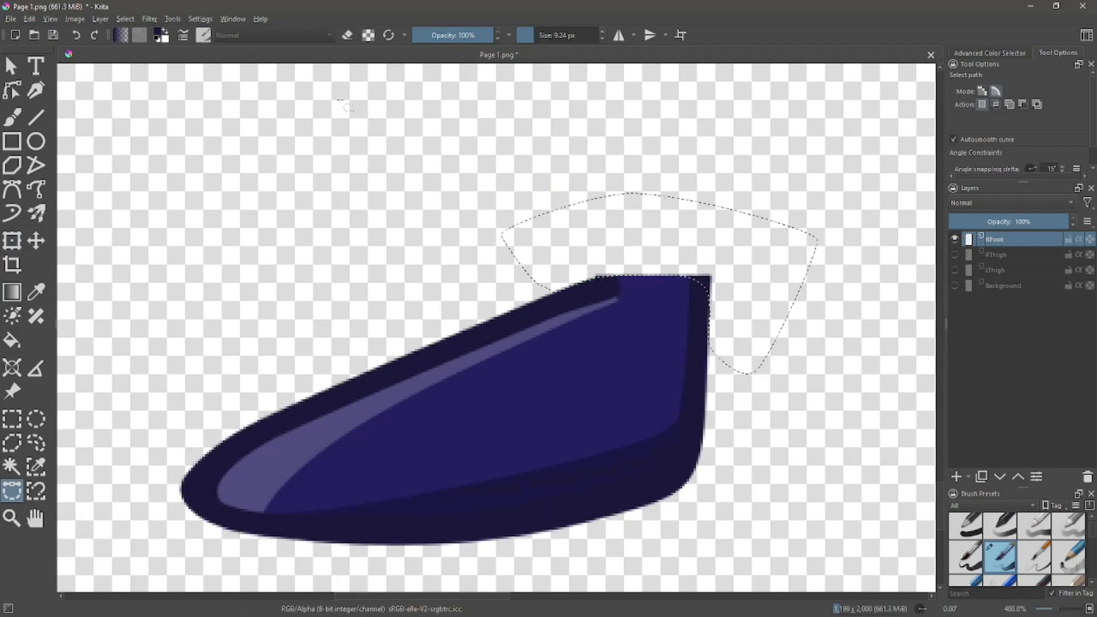
pyautogui.press('b')
pyautogui.press('e')
pyautogui.moveTo(683, 273); pyautogui.dragTo(724, 315)
# Sample the dark navy outline colour and paint a path-selected band with it along the foot's rounded upper edge.
pyautogui.scroll(2, 619, 338)
pyautogui.scroll(-2, 618, 337)
pyautogui.click(36, 292)
pyautogui.click(579, 297)
pyautogui.click(12, 491)
pyautogui.scroll(2, 611, 335)
pyautogui.click(558, 279)
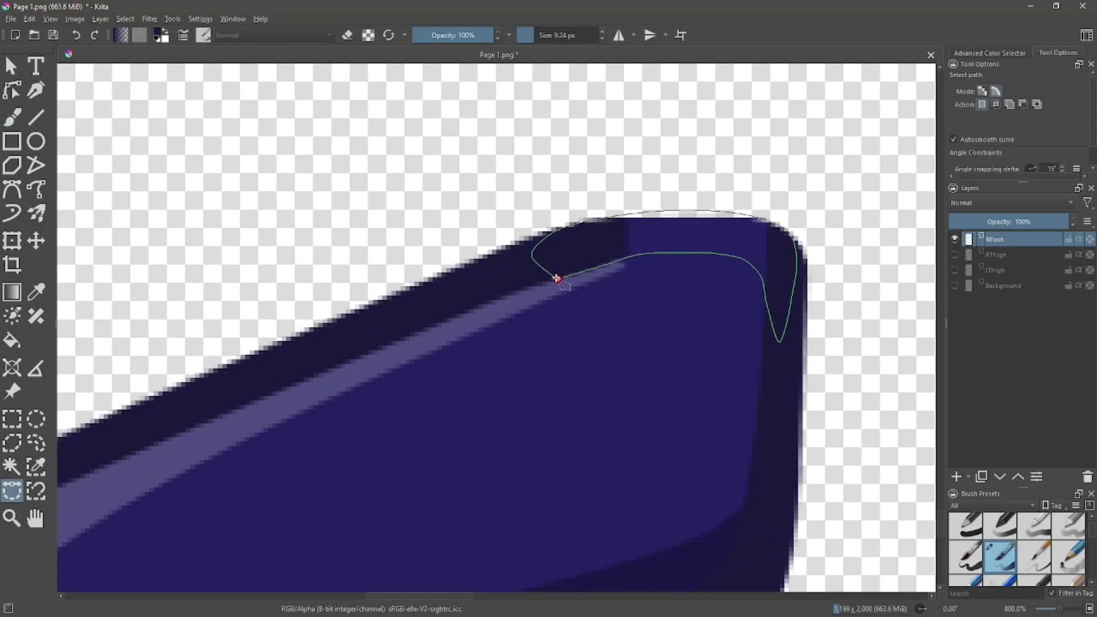
pyautogui.press('b')
pyautogui.moveTo(617, 238); pyautogui.dragTo(646, 208)
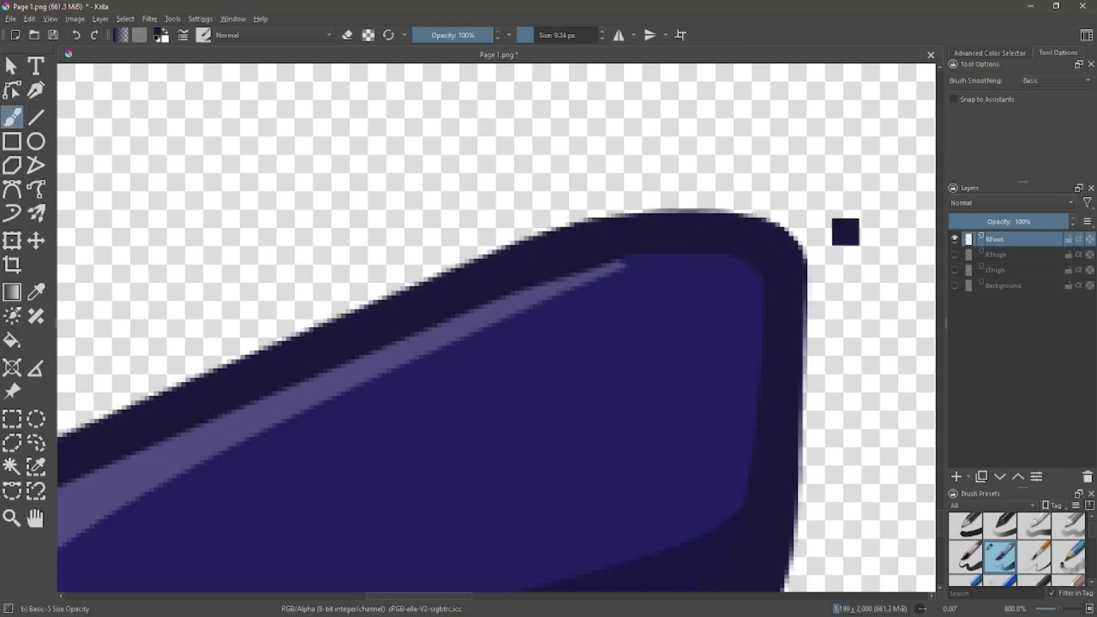
# Duplicate the RFoot layer and name the copy LFoot.
pyautogui.scroll(-3, 796, 213)
pyautogui.rightClick(1000, 239)
pyautogui.click(953, 337)
pyautogui.doubleClick(1000, 243)
pyautogui.moveTo(993, 239); pyautogui.dragTo(958, 238)
pyautogui.write('L')
pyautogui.press('Return')
# Mirror the LFoot layer horizontally.
pyautogui.click(101, 20)
pyautogui.moveTo(76, 19)
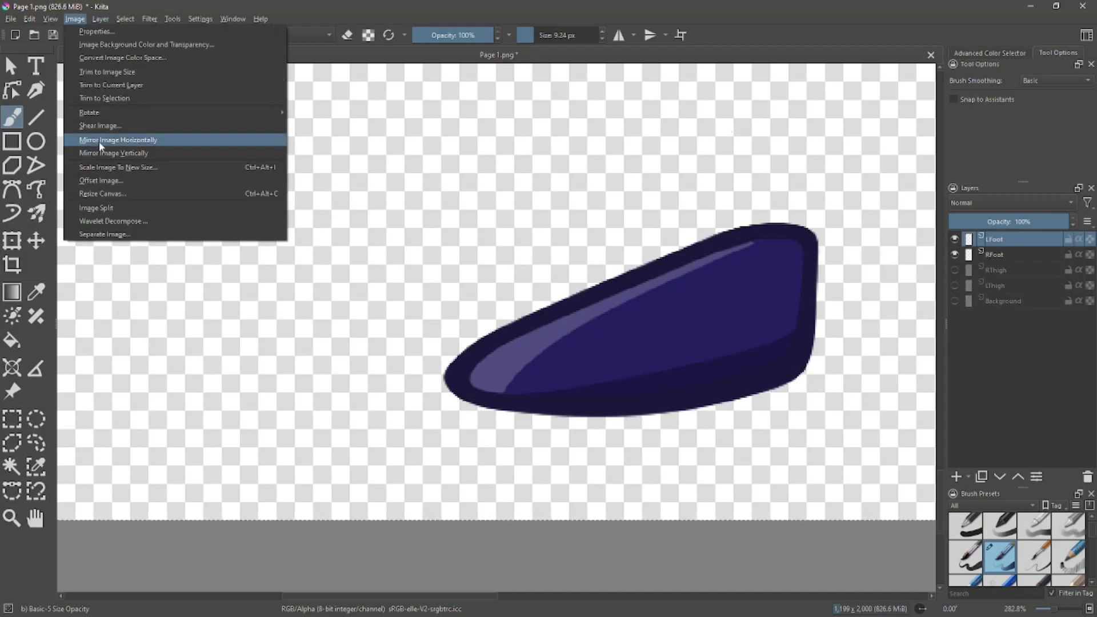
pyautogui.click(101, 141)
pyautogui.scroll(-7, 657, 340)
pyautogui.scroll(3, 657, 340)
pyautogui.click(75, 18)
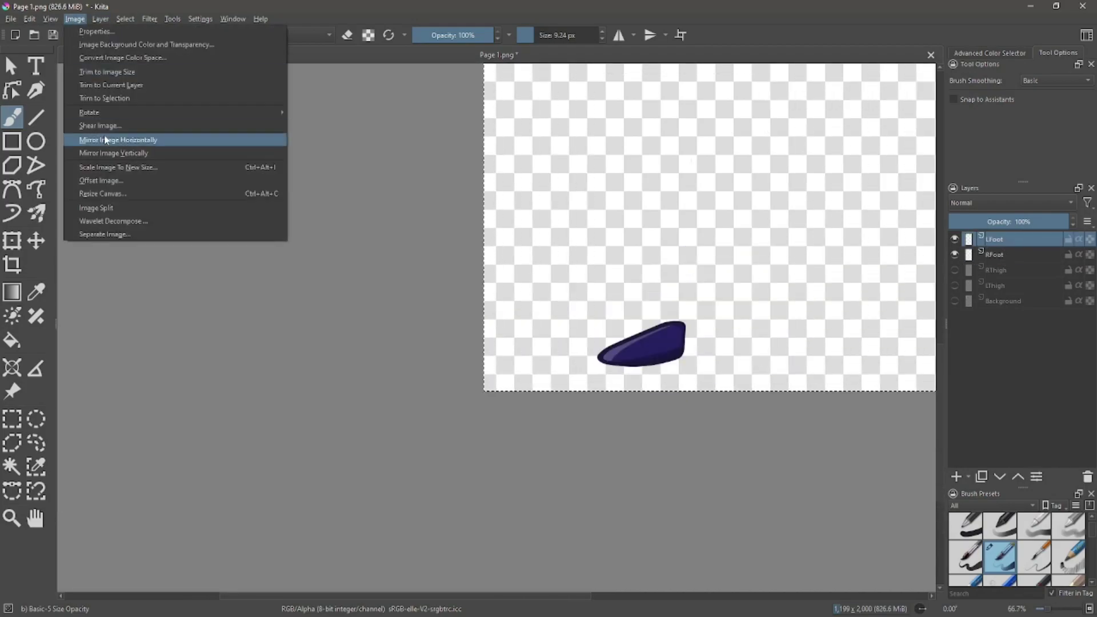
pyautogui.moveTo(136, 156)
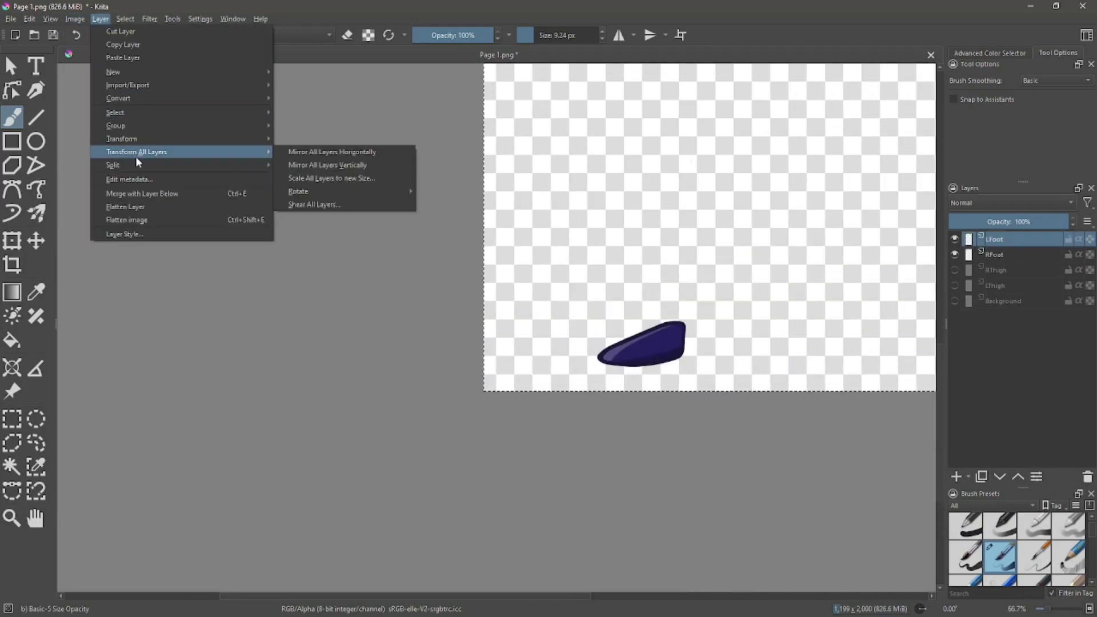
pyautogui.click(319, 150)
# Show the RThigh and LThigh layers and move the LFoot layer so the foot joins LThigh's ankle.
pyautogui.click(955, 270)
pyautogui.click(955, 285)
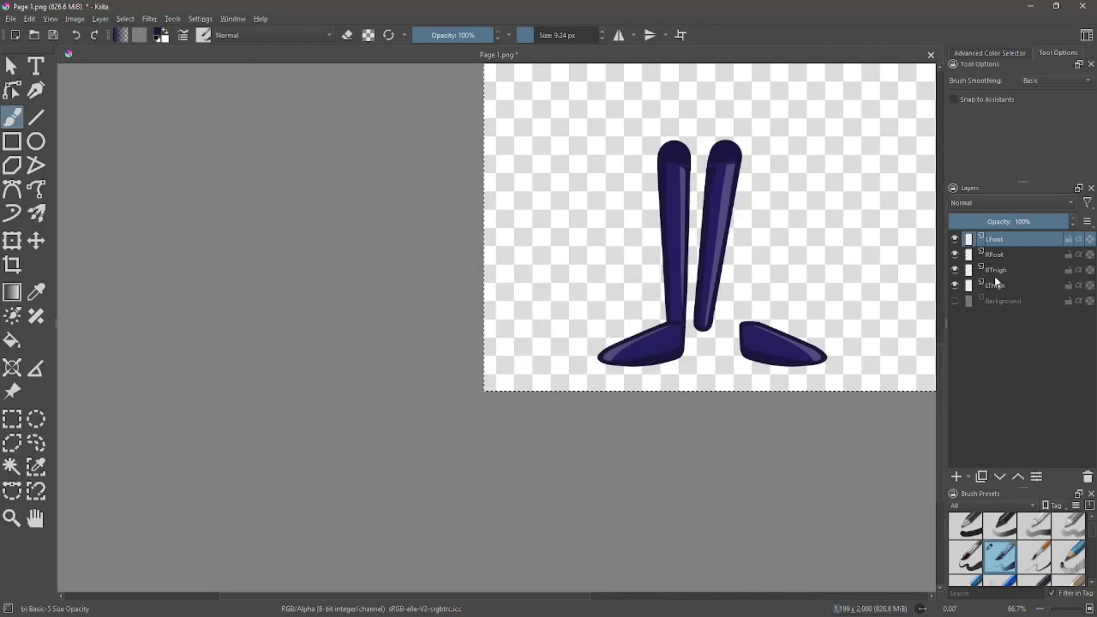
pyautogui.click(997, 285)
pyautogui.hotkey('ctrl', 't')
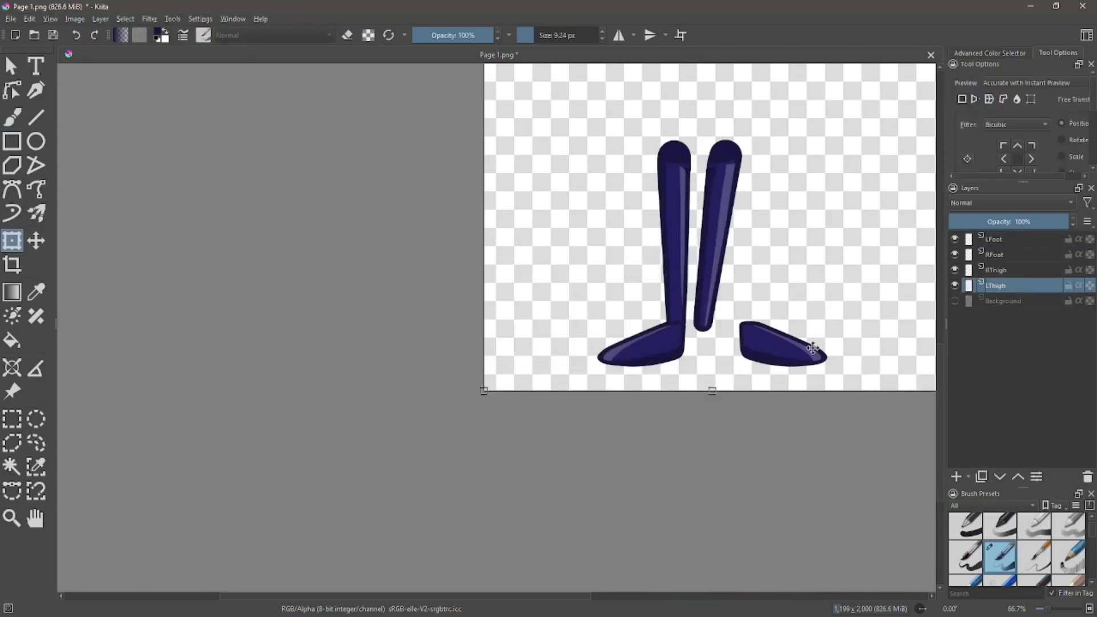
pyautogui.click(990, 241)
pyautogui.moveTo(811, 330); pyautogui.dragTo(739, 367)
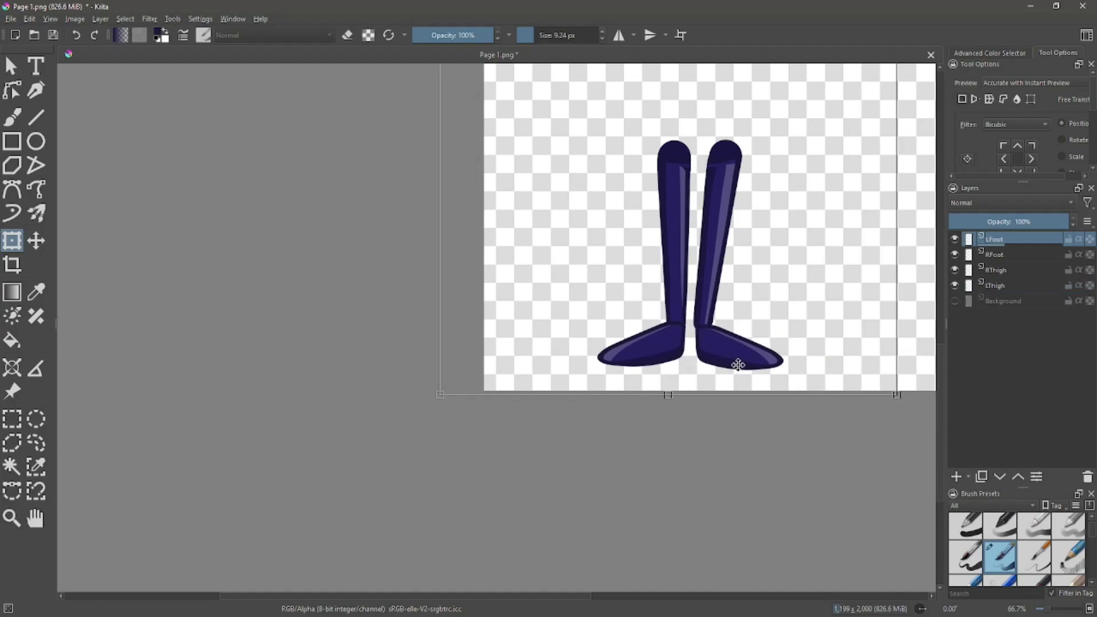
pyautogui.scroll(3, 740, 367)
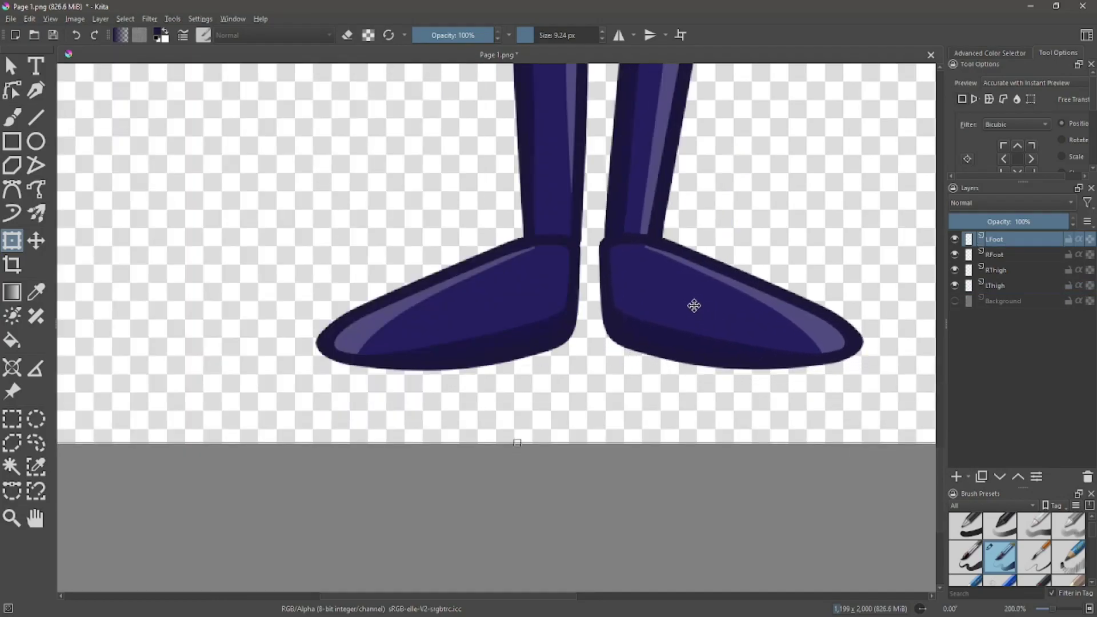
# Hide the LFoot, RFoot, RThigh and LThigh layers and show the Background layer with the full chef.
pyautogui.scroll(-4, 926, 348)
pyautogui.moveTo(537, 596); pyautogui.dragTo(613, 596)
pyautogui.moveTo(940, 452); pyautogui.dragTo(940, 393)
pyautogui.click(954, 239)
pyautogui.click(954, 254)
pyautogui.click(955, 270)
pyautogui.click(955, 285)
pyautogui.click(954, 301)
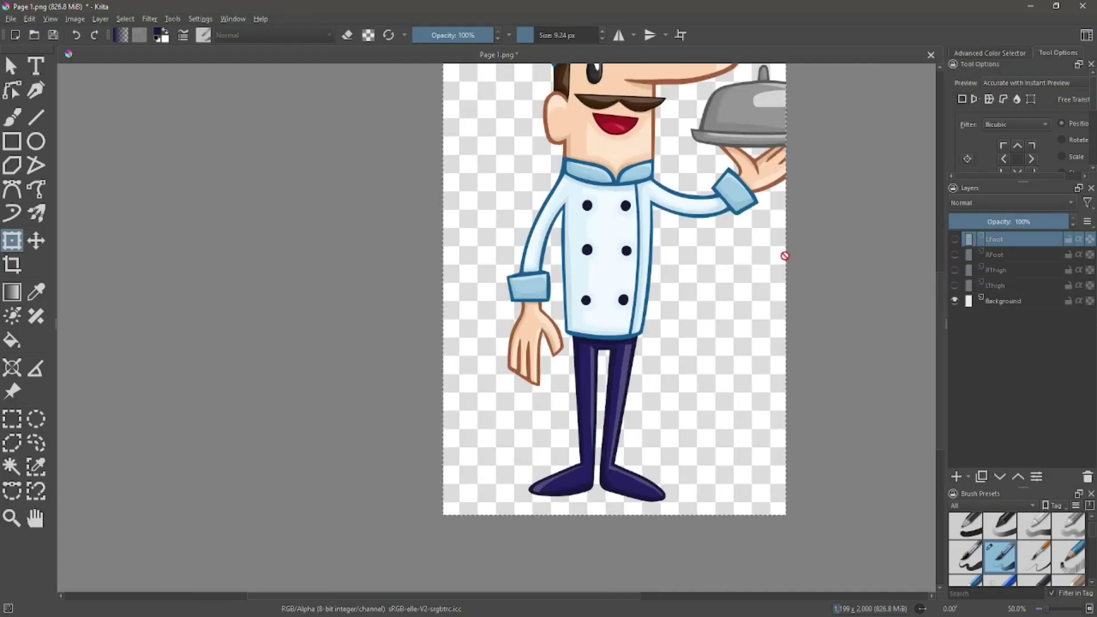
# Duplicate the Background layer.
pyautogui.click(975, 301)
pyautogui.rightClick(974, 300)
pyautogui.click(965, 386)
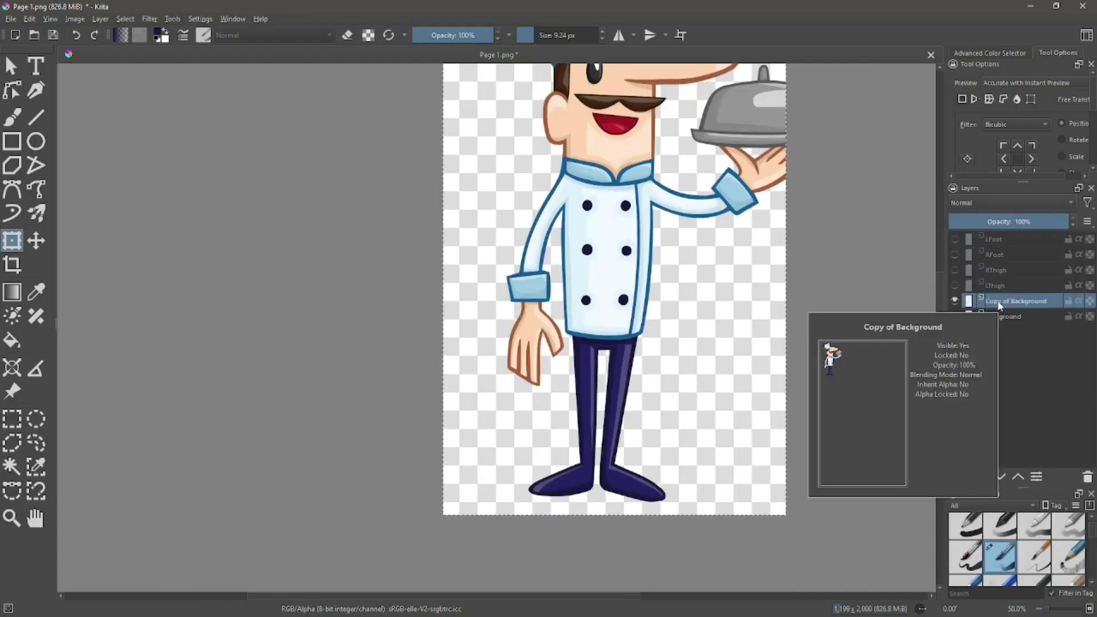
# Rename the duplicated layer Hip, raise it to the top of the layer stack and hide the Background layer.
pyautogui.doubleClick(1003, 301)
pyautogui.write('Hip')
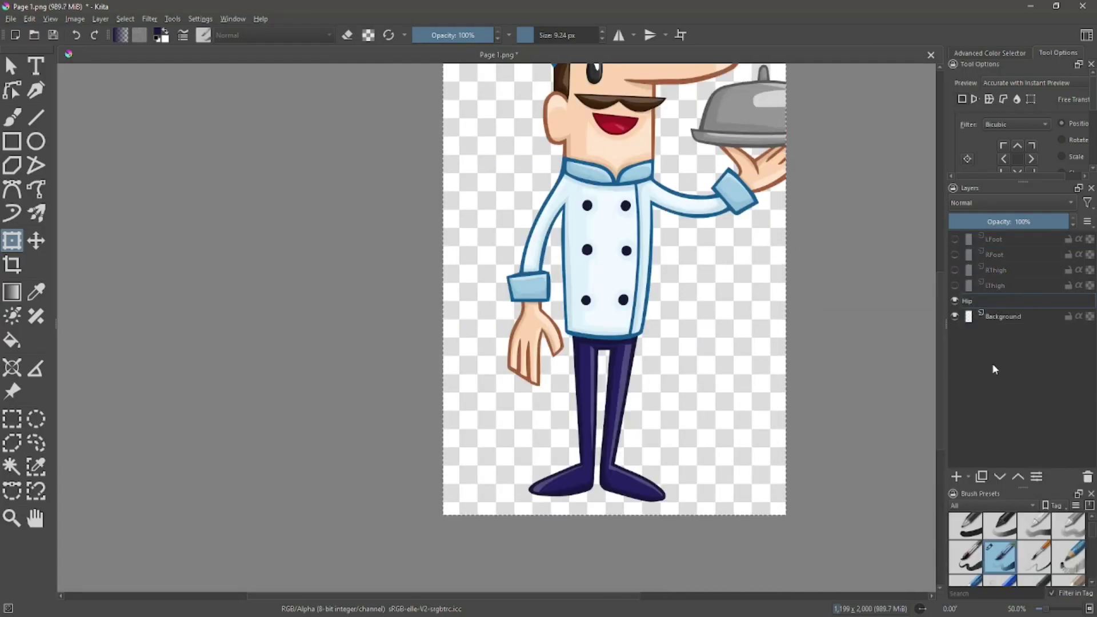
pyautogui.tripleClick(1017, 476)
pyautogui.click(1017, 477)
pyautogui.click(954, 316)
# Erase the chef's legs, arms, tray and head around the torso with a 373.69 px eraser, keeping the neck base and trouser tops.
pyautogui.press('b')
pyautogui.press('e')
pyautogui.click(575, 35)
pyautogui.moveTo(549, 463)
pyautogui.mouseDown()
pyautogui.moveTo(673, 457)
pyautogui.moveTo(595, 408)
pyautogui.mouseUp()
pyautogui.moveTo(504, 193)
pyautogui.mouseDown()
pyautogui.moveTo(499, 272)
pyautogui.moveTo(514, 349)
pyautogui.mouseUp()
pyautogui.moveTo(736, 131); pyautogui.dragTo(739, 201)
pyautogui.scroll(-1, 733, 175)
pyautogui.moveTo(731, 132)
pyautogui.mouseDown()
pyautogui.moveTo(670, 132)
pyautogui.moveTo(643, 210)
pyautogui.mouseUp()
pyautogui.moveTo(656, 126)
pyautogui.mouseDown()
pyautogui.moveTo(583, 200)
pyautogui.moveTo(633, 208)
pyautogui.mouseUp()
# Set the eraser to 45.37 px and trim the ragged trouser stub below the jacket inside a curved path selection.
pyautogui.scroll(3, 669, 407)
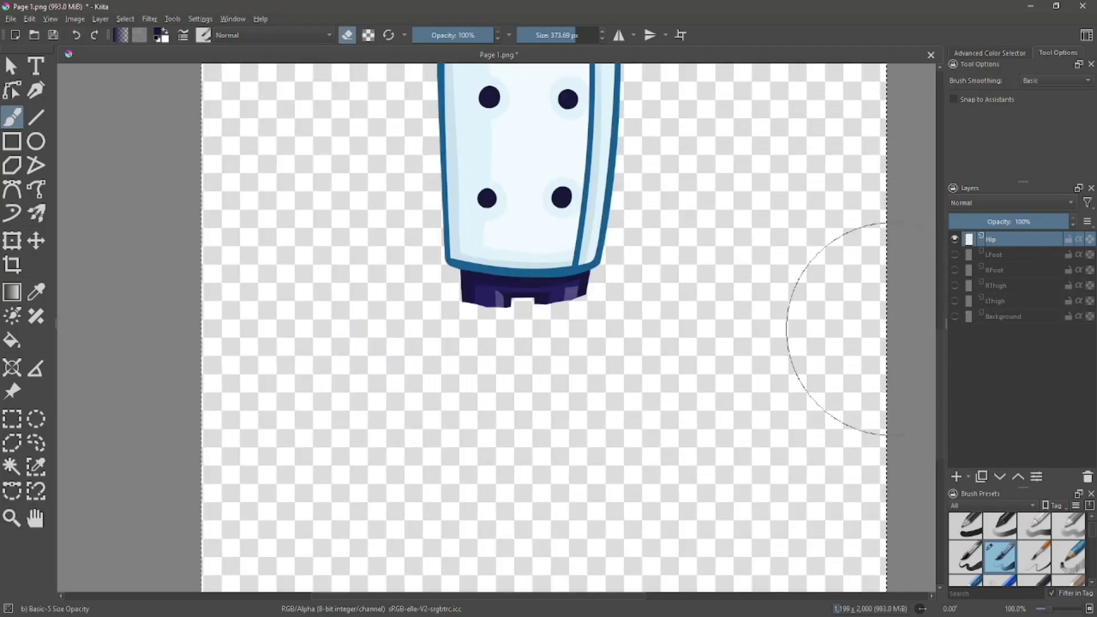
pyautogui.click(546, 35)
pyautogui.scroll(2, 421, 344)
pyautogui.click(11, 491)
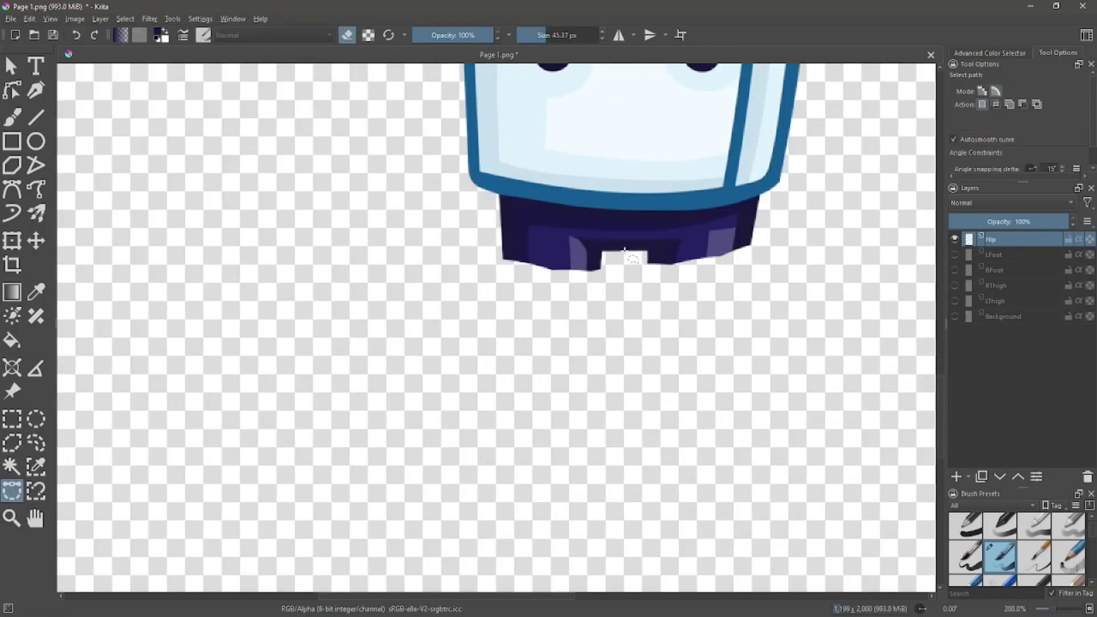
pyautogui.click(783, 228)
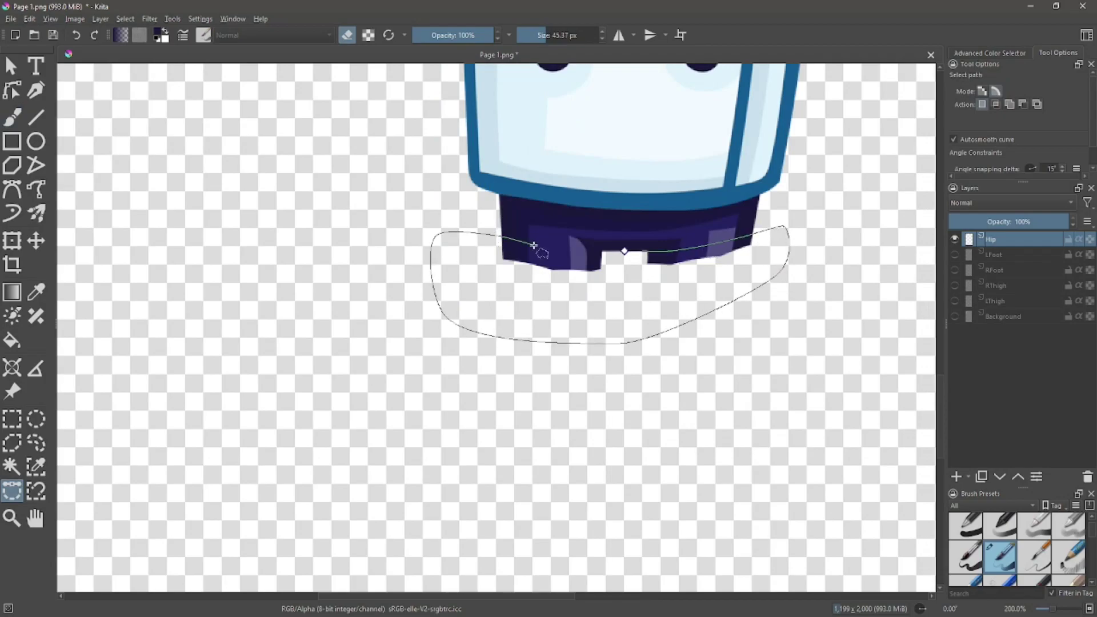
pyautogui.click(12, 117)
pyautogui.moveTo(487, 228)
pyautogui.mouseDown()
pyautogui.moveTo(703, 253)
pyautogui.moveTo(807, 280)
pyautogui.mouseUp()
pyautogui.hotkey('ctrl', 'shift', 'a')
# Smooth the trouser stub's lower edge by erasing inside a second curved selection beneath it, and clear the selection.
pyautogui.scroll(1, 674, 294)
pyautogui.hotkey('shift', 'b')
pyautogui.click(410, 193)
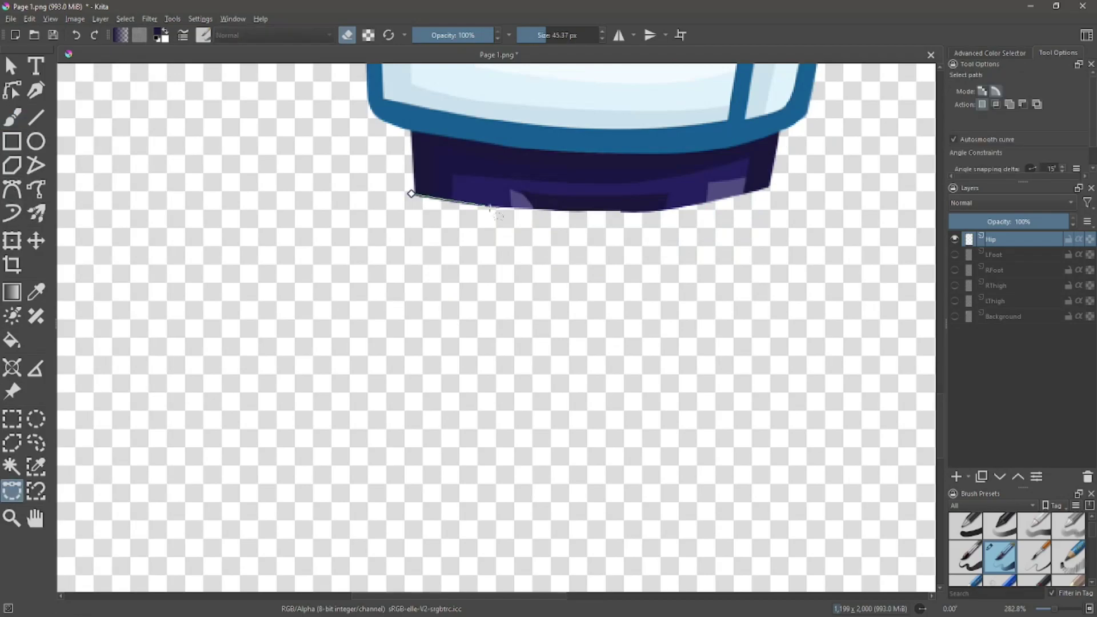
pyautogui.click(765, 190)
pyautogui.click(740, 286)
pyautogui.click(358, 201)
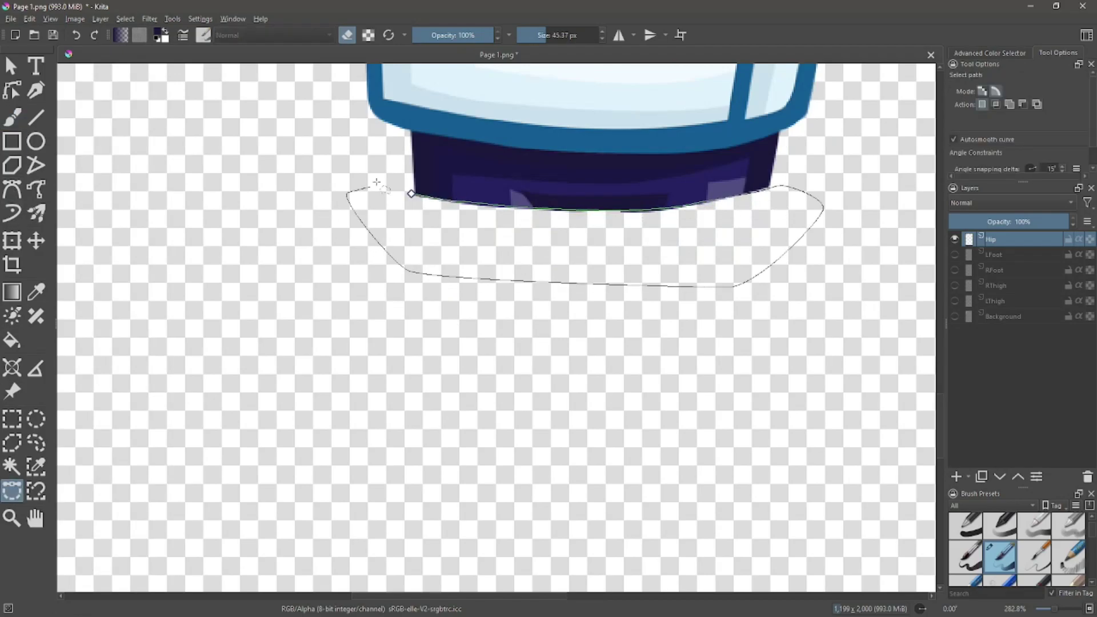
pyautogui.click(411, 194)
pyautogui.press('b')
pyautogui.moveTo(434, 237); pyautogui.dragTo(777, 253)
pyautogui.hotkey('ctrl', 'a')
# Select the sleeve stub on the torso's tray-arm side along the jacket edge and erase it.
pyautogui.scroll(-4, 640, 313)
pyautogui.scroll(4, 743, 126)
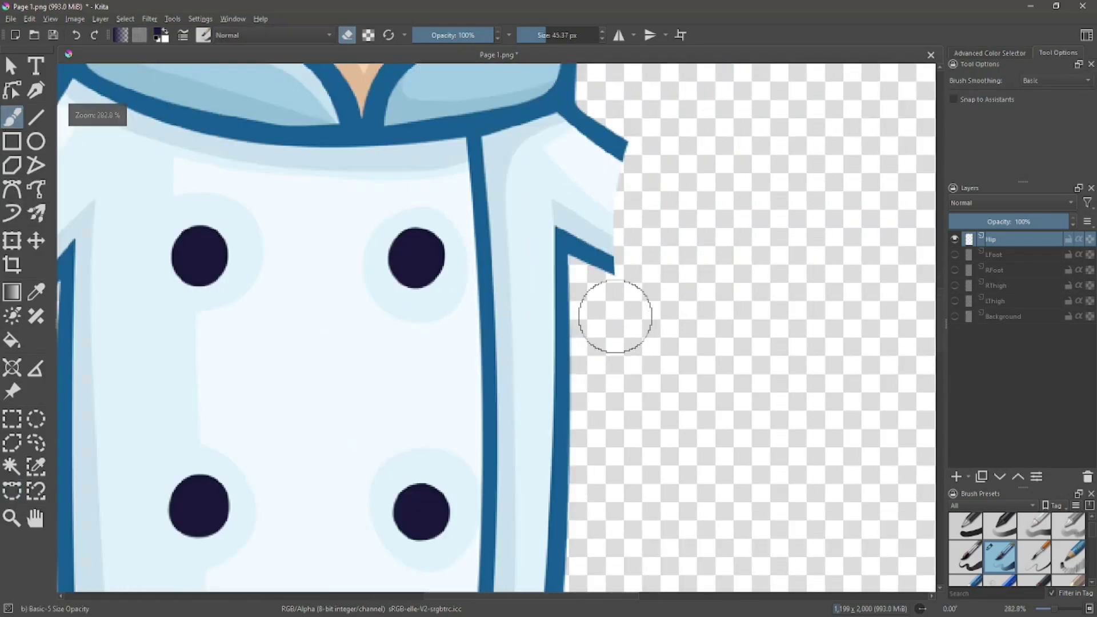
pyautogui.scroll(-1, 612, 318)
pyautogui.click(12, 490)
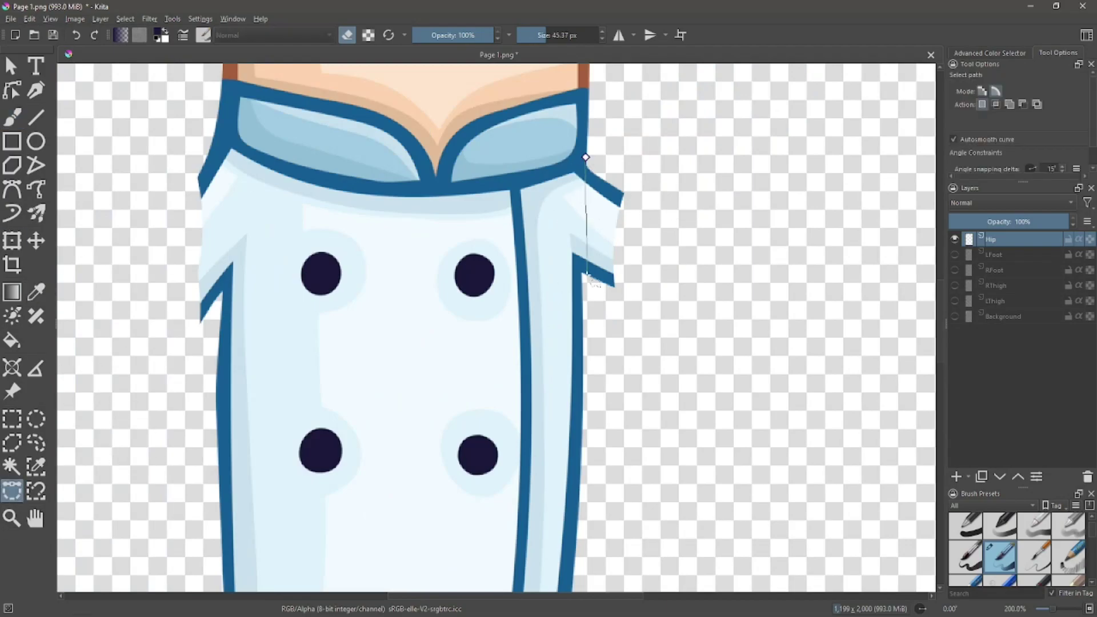
pyautogui.click(686, 234)
pyautogui.click(629, 118)
pyautogui.click(585, 157)
pyautogui.press('b')
pyautogui.moveTo(543, 195); pyautogui.dragTo(646, 201)
pyautogui.hotkey('ctrl', 'shift', 'a')
# Select the sleeve stub on the torso's hanging-arm side along the jacket edge and erase it.
pyautogui.click(12, 490)
pyautogui.click(220, 96)
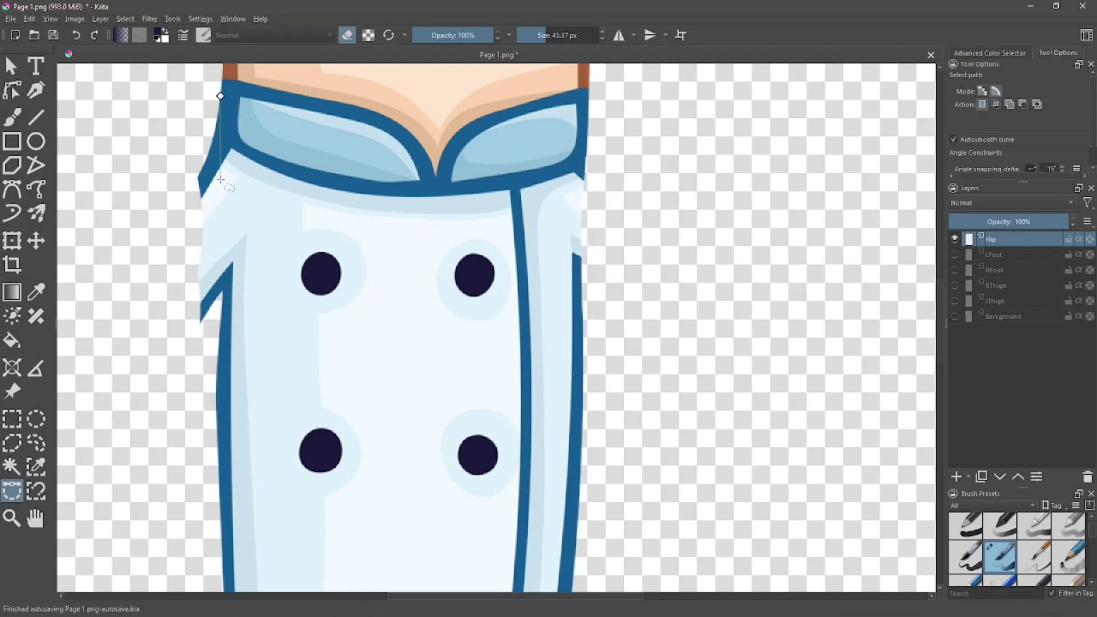
pyautogui.click(215, 503)
pyautogui.click(179, 545)
pyautogui.click(114, 415)
pyautogui.click(143, 155)
pyautogui.click(203, 71)
pyautogui.click(221, 95)
pyautogui.press('b')
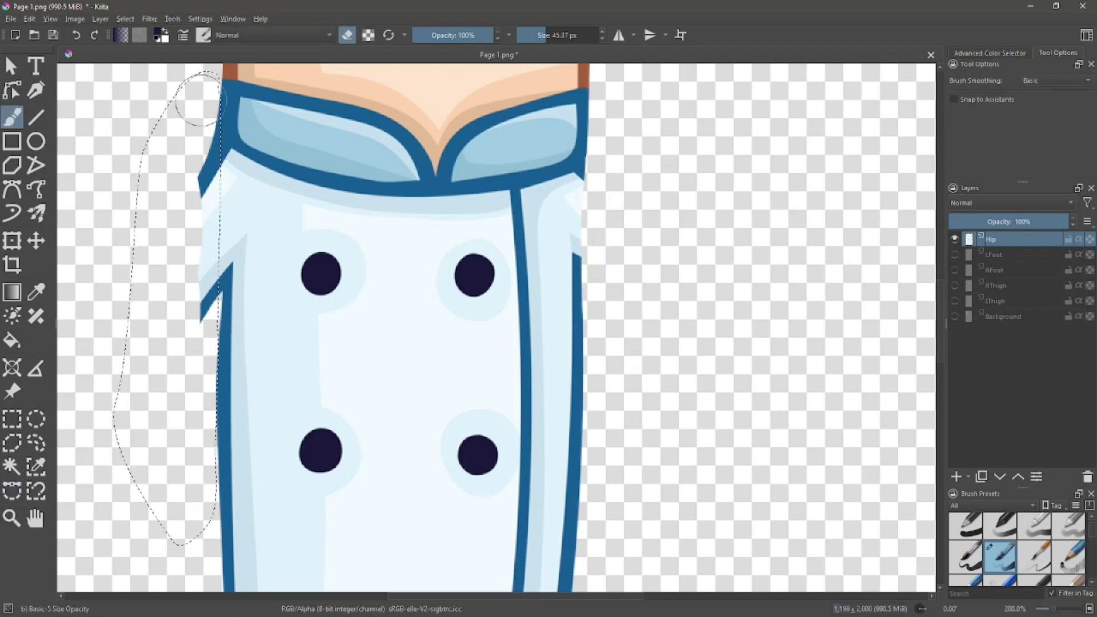
pyautogui.moveTo(210, 108); pyautogui.dragTo(209, 320)
pyautogui.hotkey('ctrl', 'shift', 'a')
# Sample the jacket's blue outline colour and paint the missing outline inside a narrow selection on the torso's hanging-arm side.
pyautogui.click(36, 291)
pyautogui.click(227, 343)
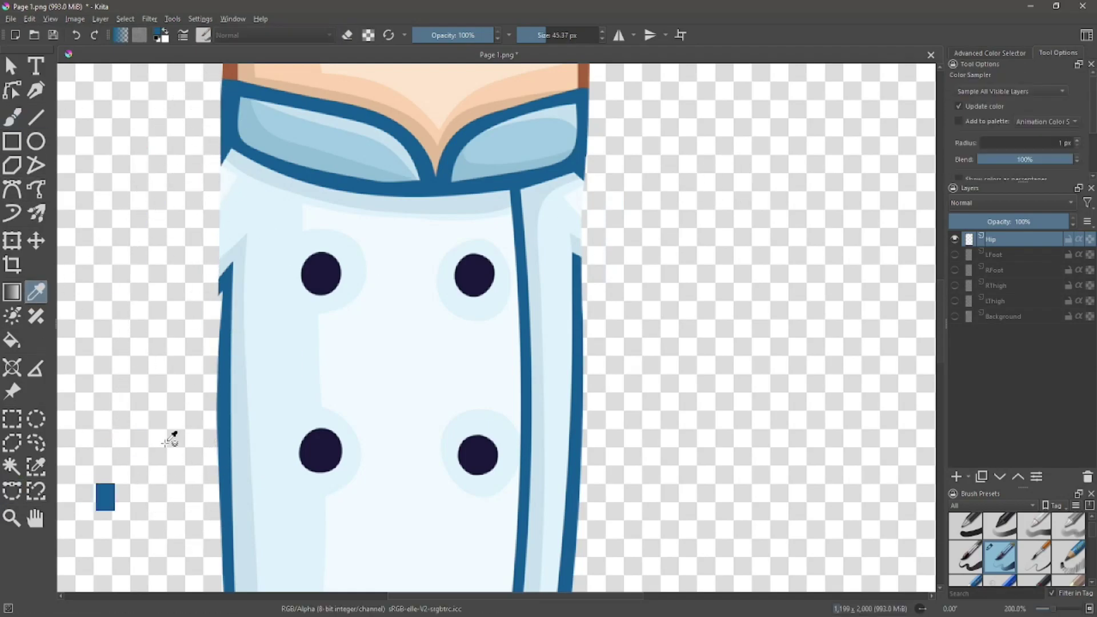
pyautogui.click(12, 490)
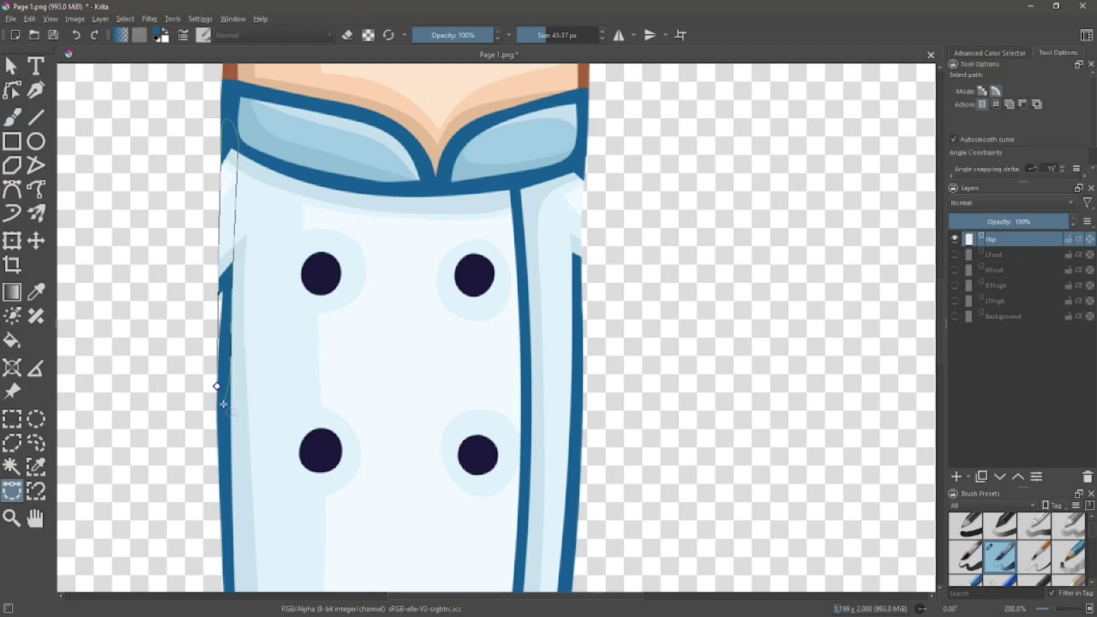
pyautogui.press('Escape')
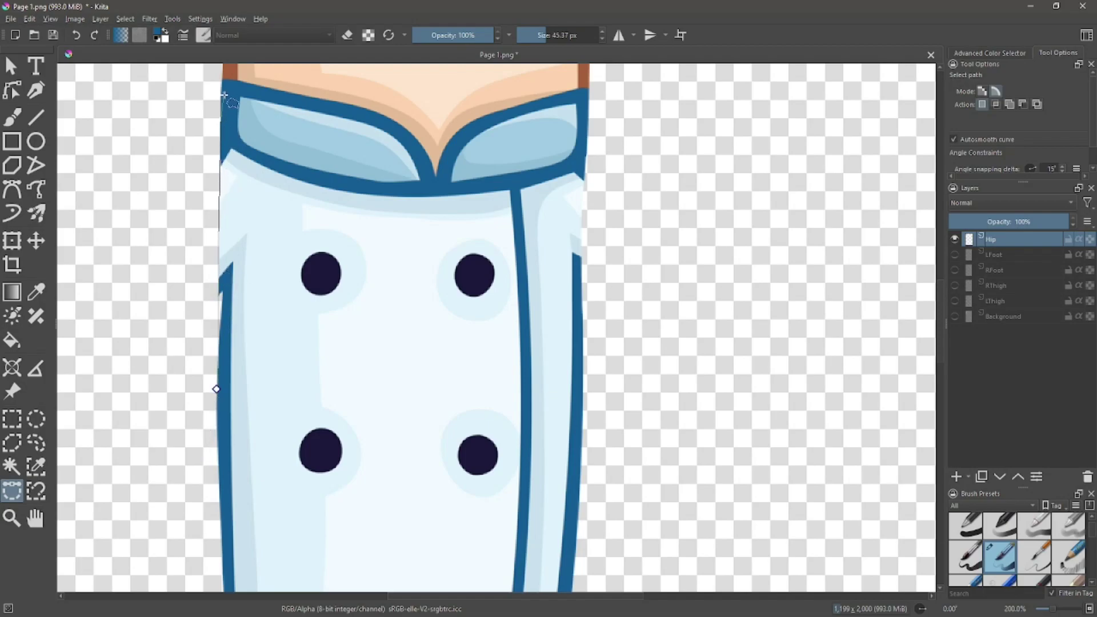
pyautogui.press('Escape')
pyautogui.press('b')
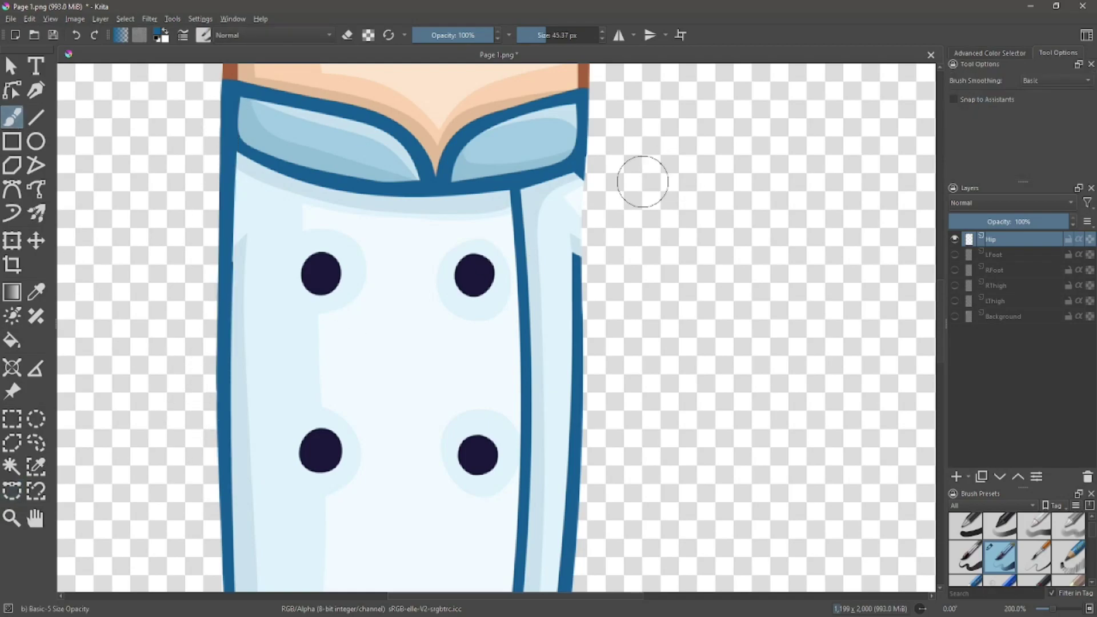
# Paint the missing blue outline inside a narrow curved selection along the torso's tray-arm side.
pyautogui.hotkey('shift', 'b')
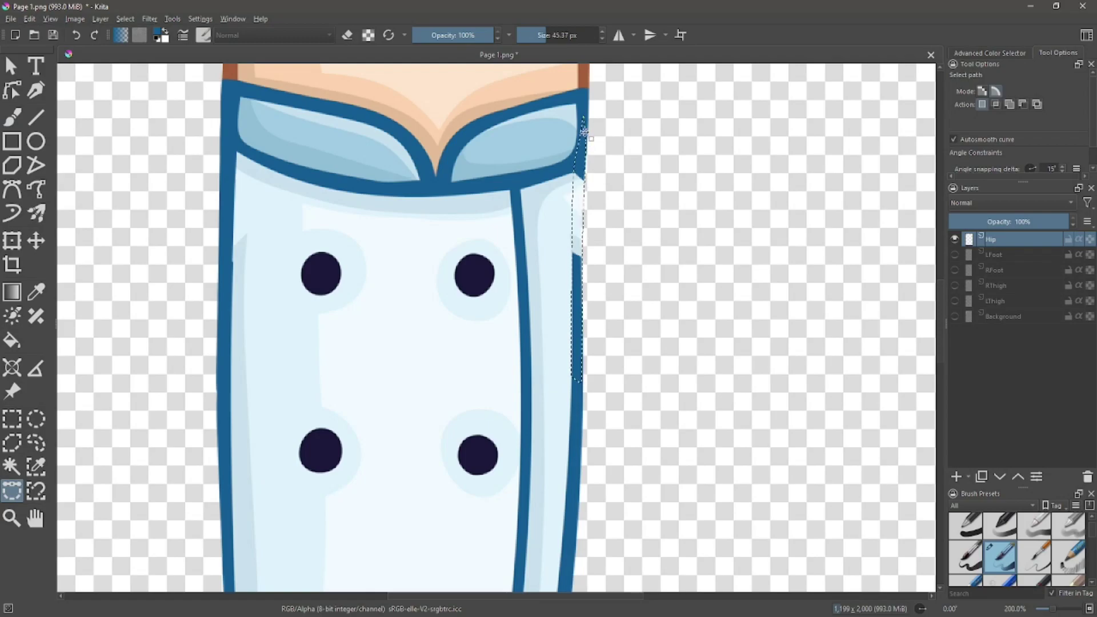
pyautogui.press('b')
pyautogui.moveTo(585, 136); pyautogui.dragTo(582, 332)
pyautogui.hotkey('ctrl', 'shift', 'a')
# On a new paint layer, stamp a circle about 318 px wide in the neck's brown outline colour and place it beneath Hip.
pyautogui.scroll(-3, 726, 289)
pyautogui.scroll(3, 622, 226)
pyautogui.press('Insert')
pyautogui.press('p')
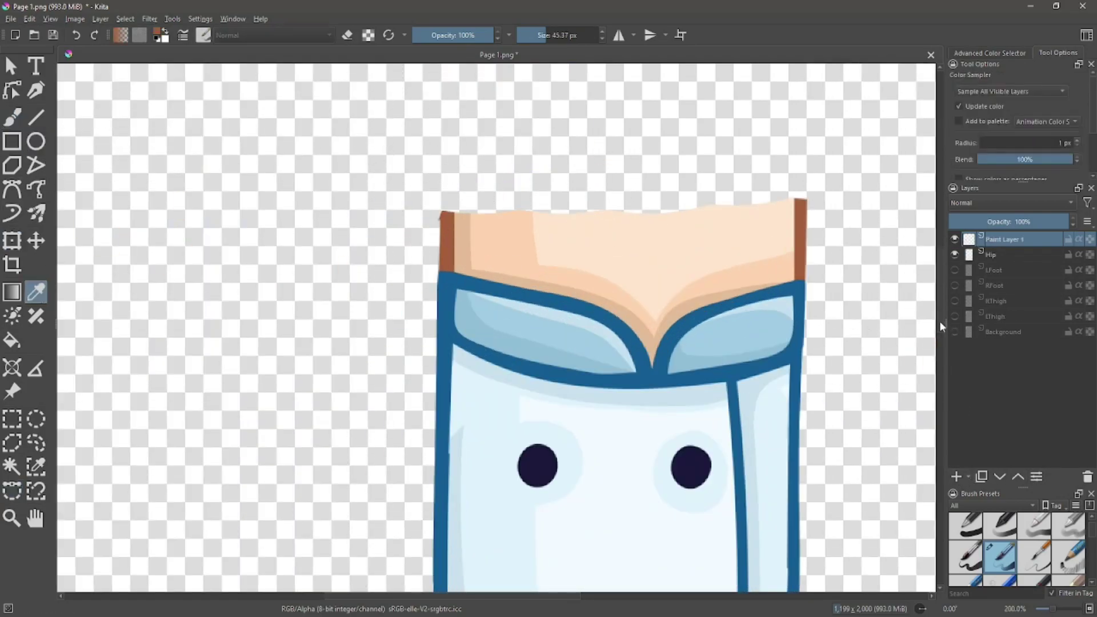
pyautogui.moveTo(940, 321); pyautogui.dragTo(940, 296)
pyautogui.hotkey('shift', 'j')
pyautogui.click(559, 35)
pyautogui.moveTo(566, 34); pyautogui.dragTo(601, 39)
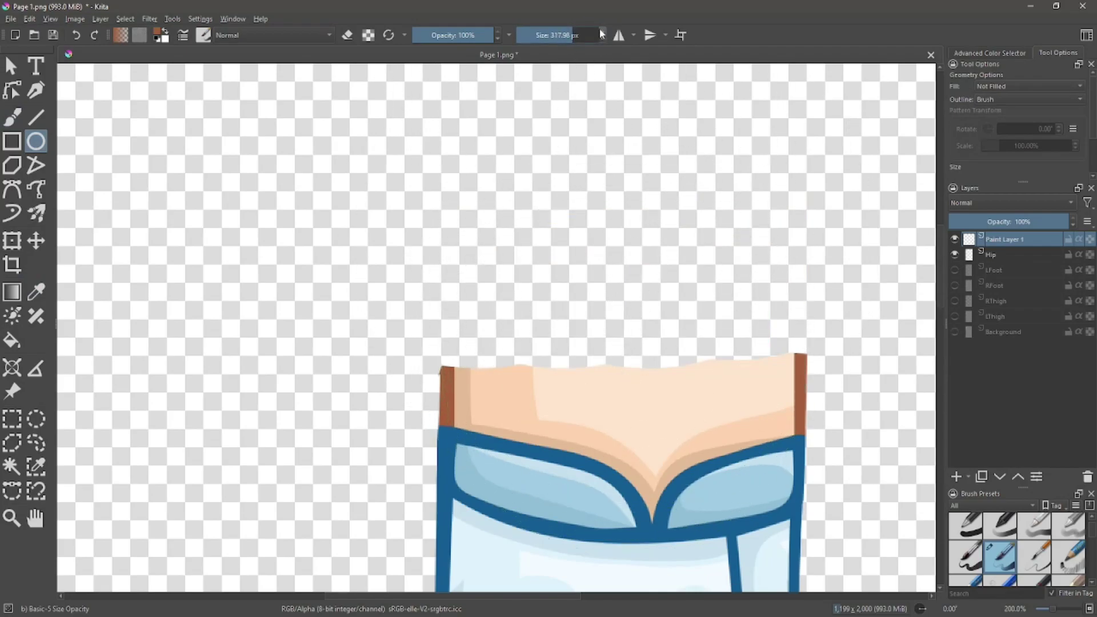
pyautogui.moveTo(624, 382); pyautogui.dragTo(627, 351)
pyautogui.click(1006, 255)
pyautogui.click(1018, 477)
# Set the brush to 25.35 px and paint brown into the notch where the circle meets the back of the neck.
pyautogui.click(540, 35)
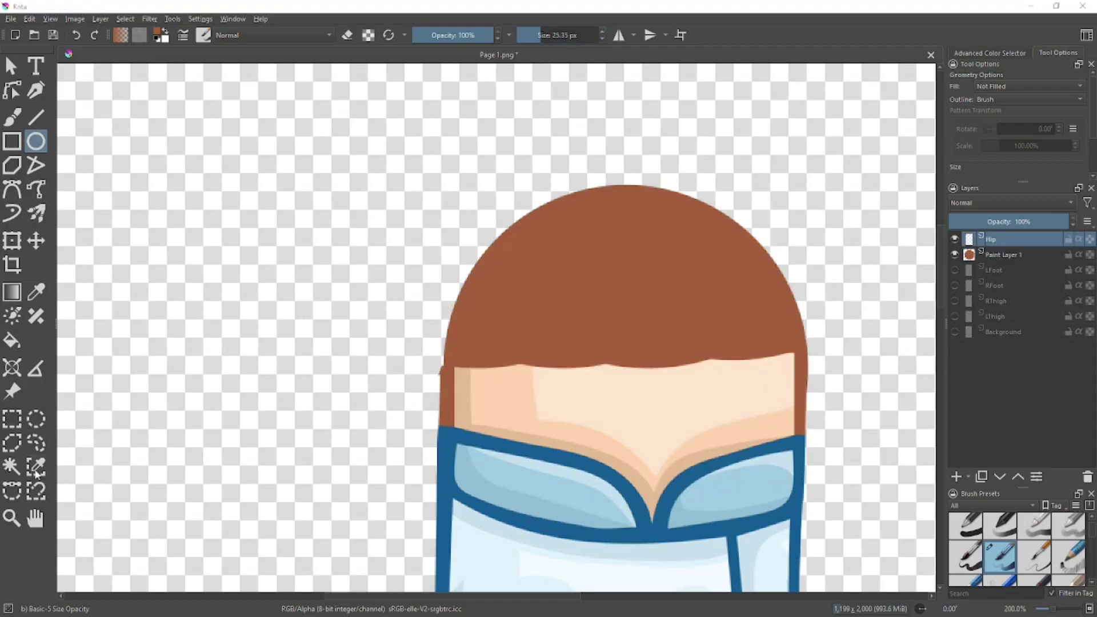
pyautogui.click(36, 292)
pyautogui.click(12, 490)
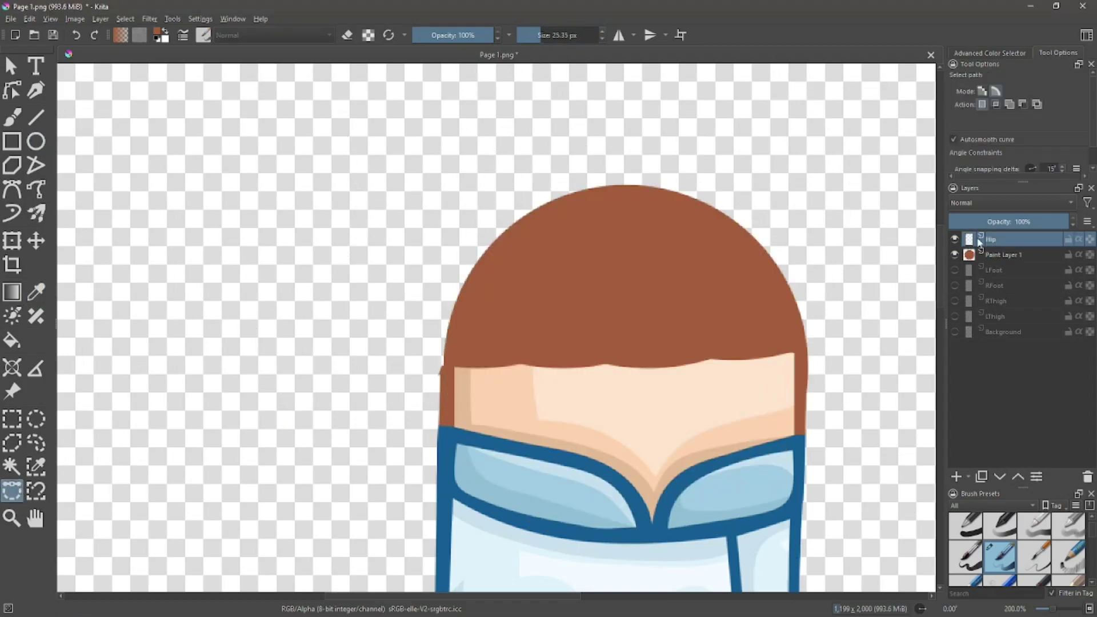
pyautogui.click(440, 394)
pyautogui.press('b')
pyautogui.hotkey('ctrl', 'shift', 'a')
# Select the bump outside the back of the neck along a smooth curve and erase it.
pyautogui.press('s')
pyautogui.scroll(2, 388, 434)
pyautogui.click(508, 260)
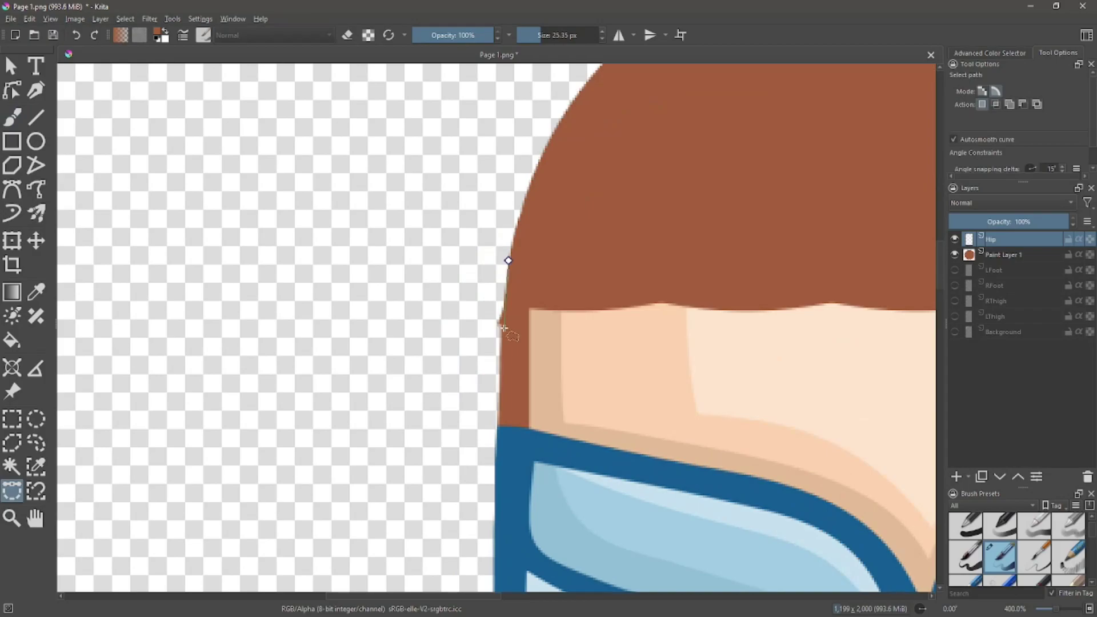
pyautogui.click(461, 460)
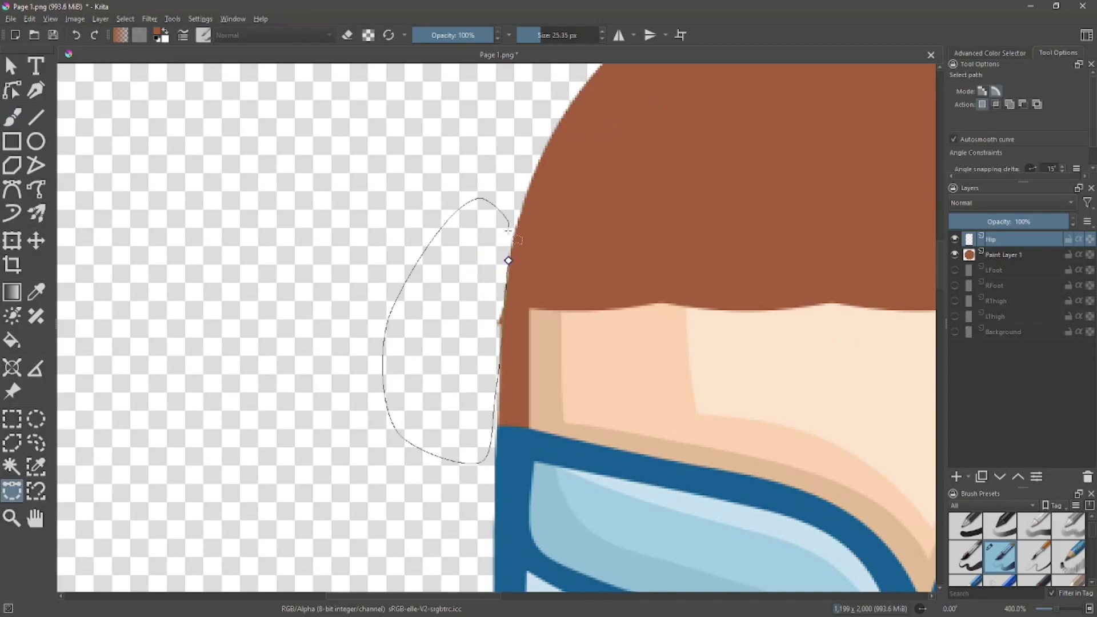
pyautogui.press('b')
pyautogui.press('e')
pyautogui.moveTo(482, 272); pyautogui.dragTo(489, 359)
pyautogui.hotkey('ctrl', 'shift', 'a')
# Sample the lightest skin colour and paint it inside a rounded selection extending the neck into the brown dome.
pyautogui.scroll(-4, 492, 364)
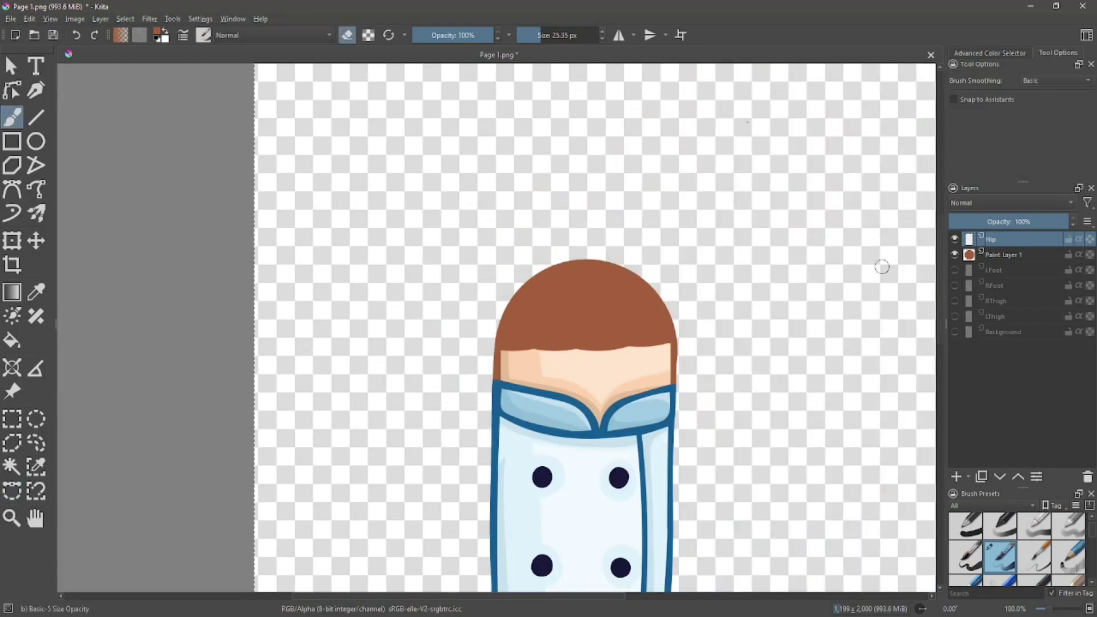
pyautogui.scroll(2, 628, 376)
pyautogui.scroll(1, 627, 375)
pyautogui.click(36, 292)
pyautogui.click(463, 317)
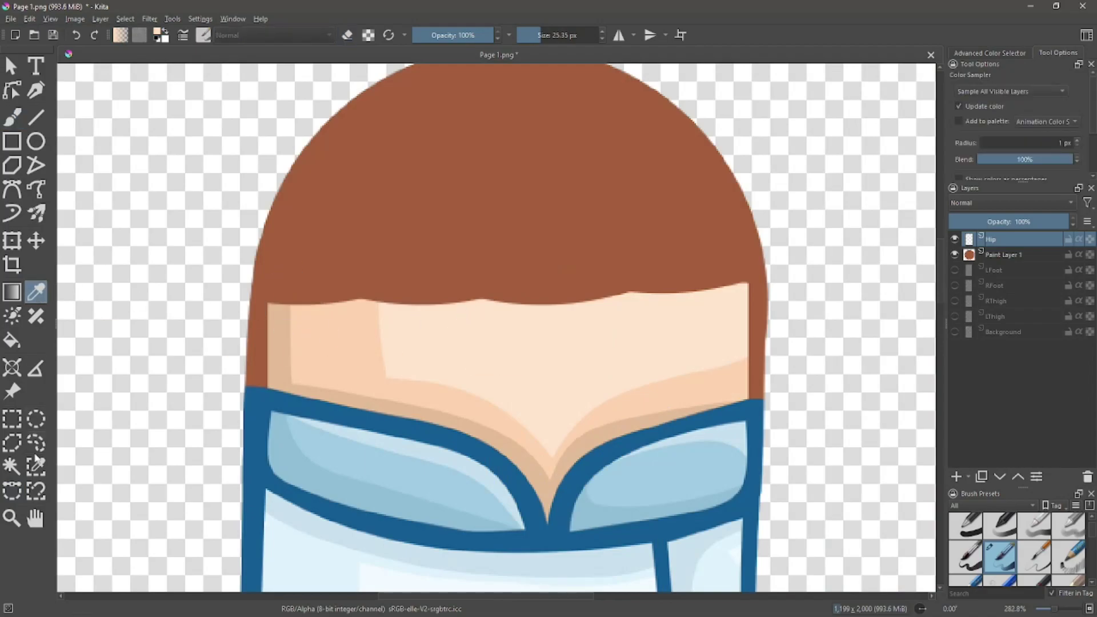
pyautogui.click(12, 491)
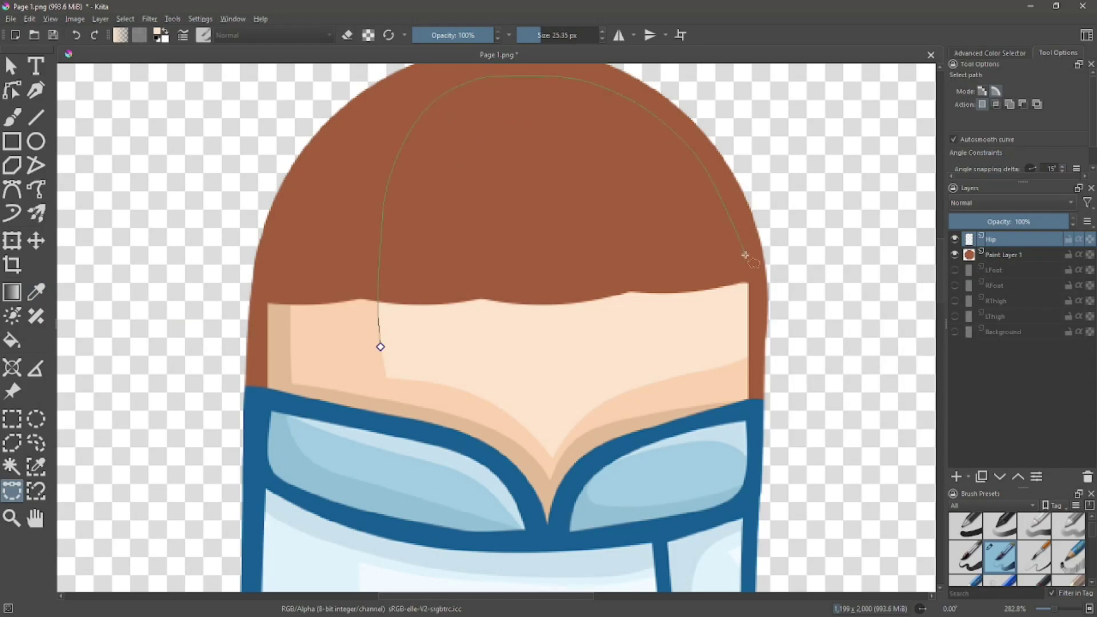
pyautogui.click(743, 362)
pyautogui.press('b')
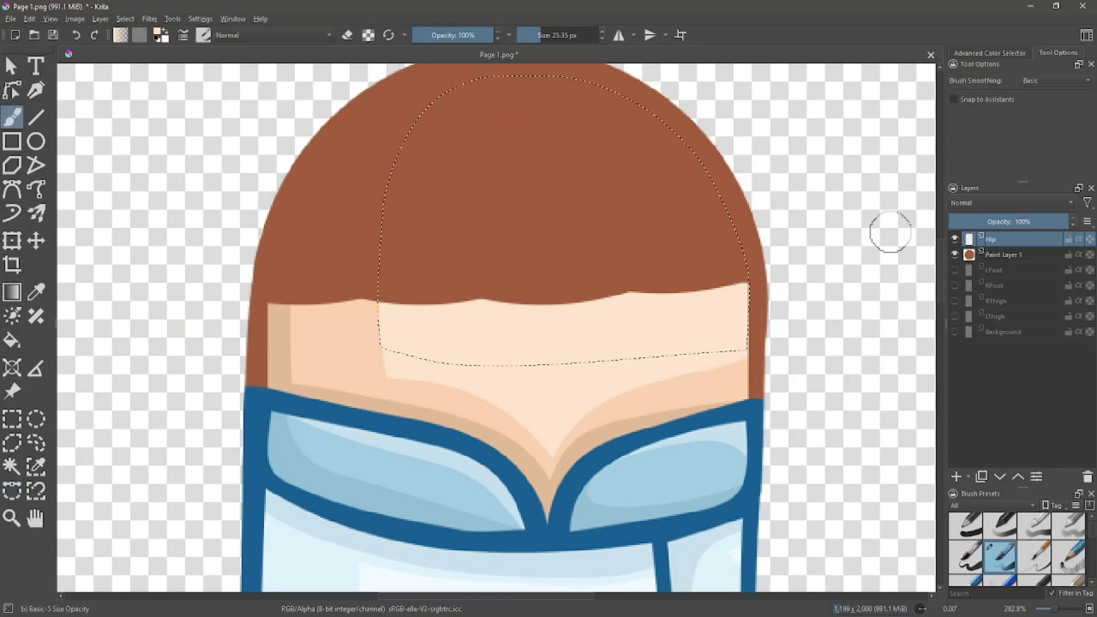
pyautogui.moveTo(384, 314)
pyautogui.mouseDown()
pyautogui.moveTo(708, 177)
pyautogui.moveTo(693, 208)
pyautogui.moveTo(678, 186)
pyautogui.moveTo(522, 230)
pyautogui.mouseUp()
pyautogui.hotkey('ctrl', 'shift', 'a')
# Paint the medium skin shade inside a curved band selected between the light skin area and the back outline of the dome.
pyautogui.scroll(-1, 442, 257)
pyautogui.click(11, 491)
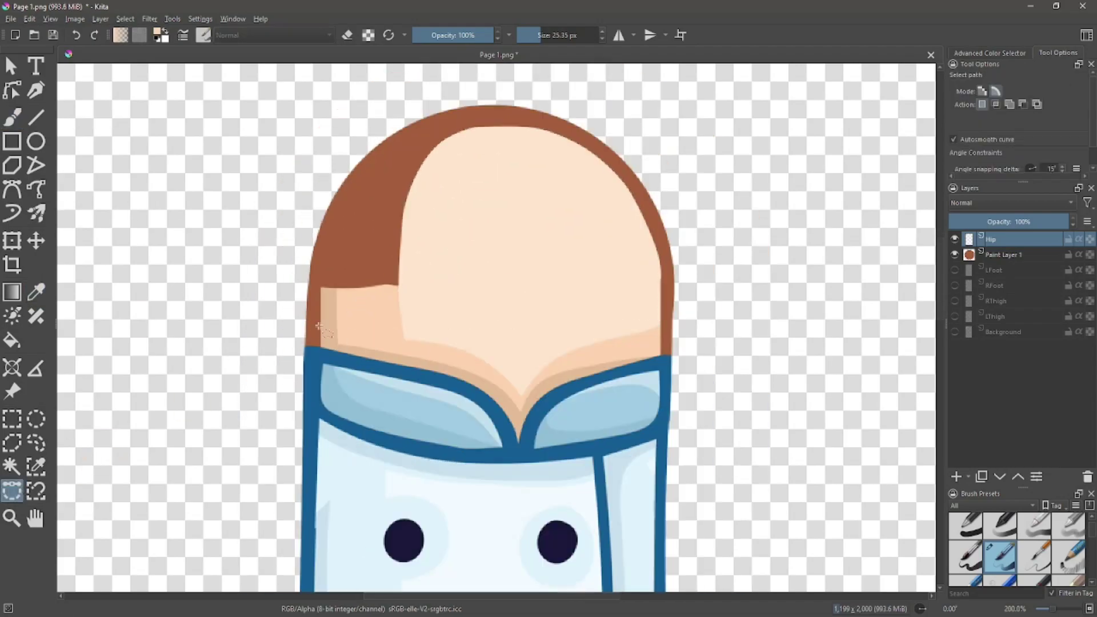
pyautogui.scroll(1, 355, 319)
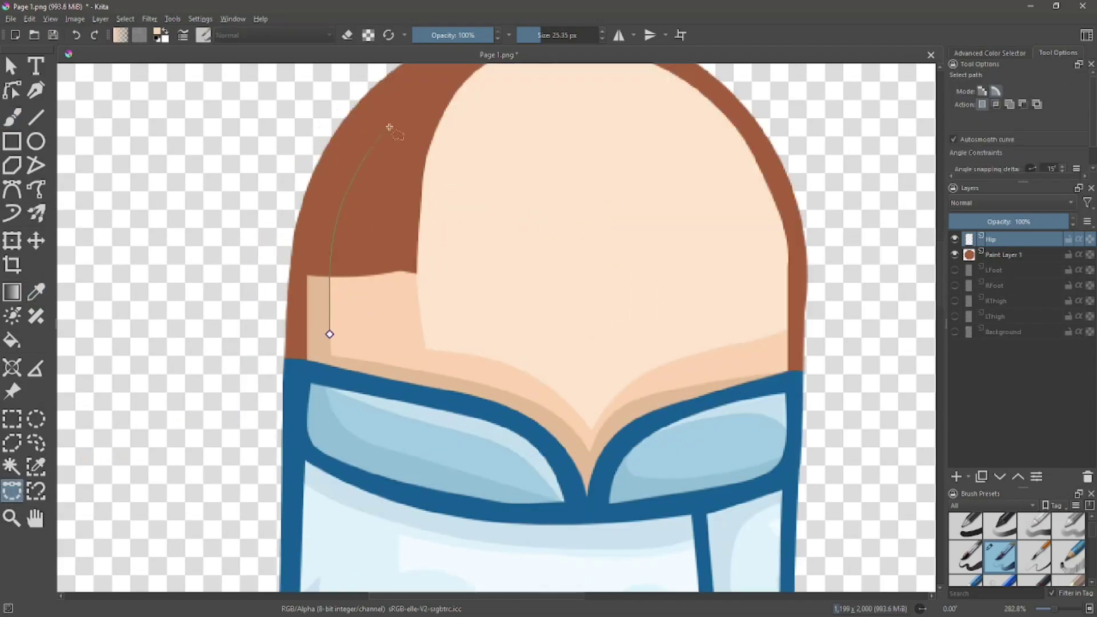
pyautogui.moveTo(393, 117); pyautogui.dragTo(397, 219)
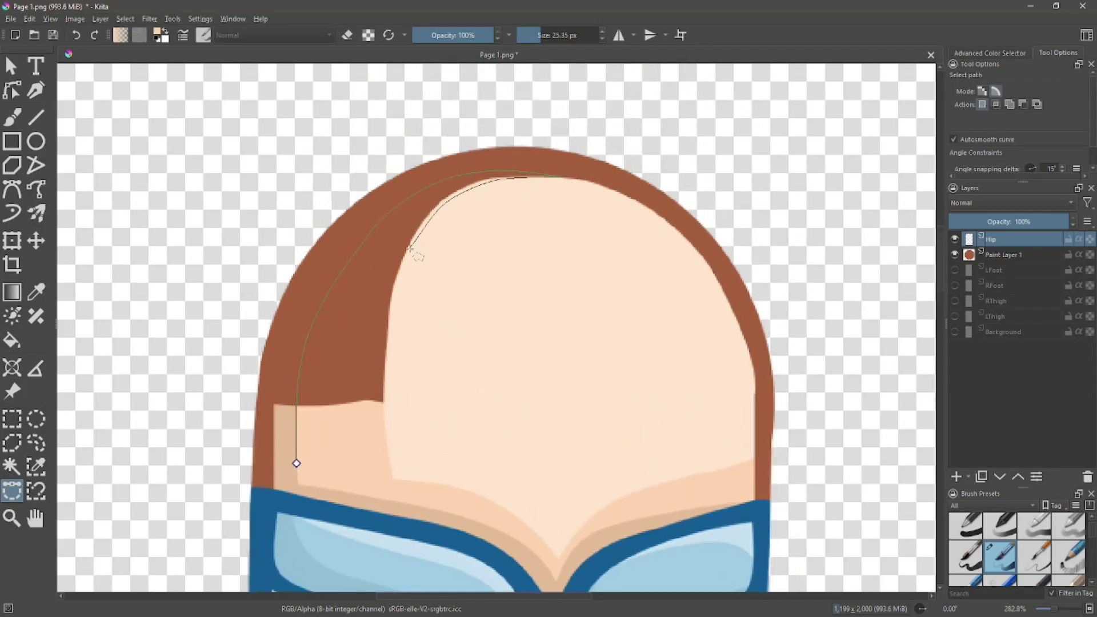
pyautogui.click(12, 117)
pyautogui.moveTo(490, 176)
pyautogui.mouseDown()
pyautogui.moveTo(373, 232)
pyautogui.moveTo(448, 203)
pyautogui.moveTo(318, 437)
pyautogui.mouseUp()
pyautogui.hotkey('ctrl', 'shift', 'a')
# Sample the darkest skin shade and paint it inside a thin curved band along the dome's back outline.
pyautogui.press('p')
pyautogui.click(275, 426)
pyautogui.click(12, 490)
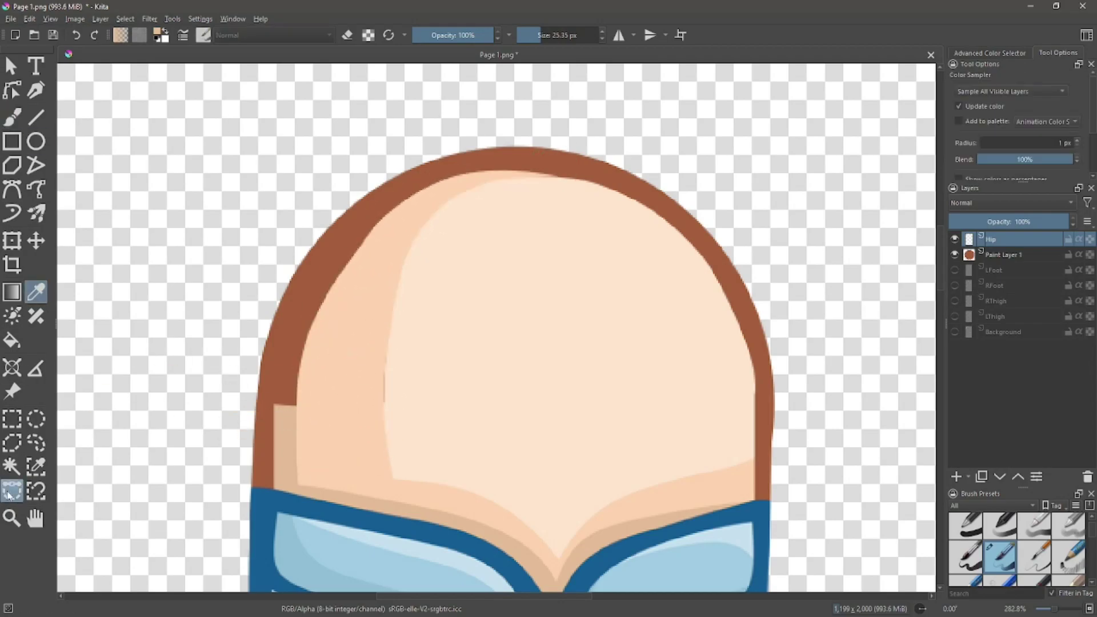
pyautogui.click(274, 444)
pyautogui.scroll(1, 282, 365)
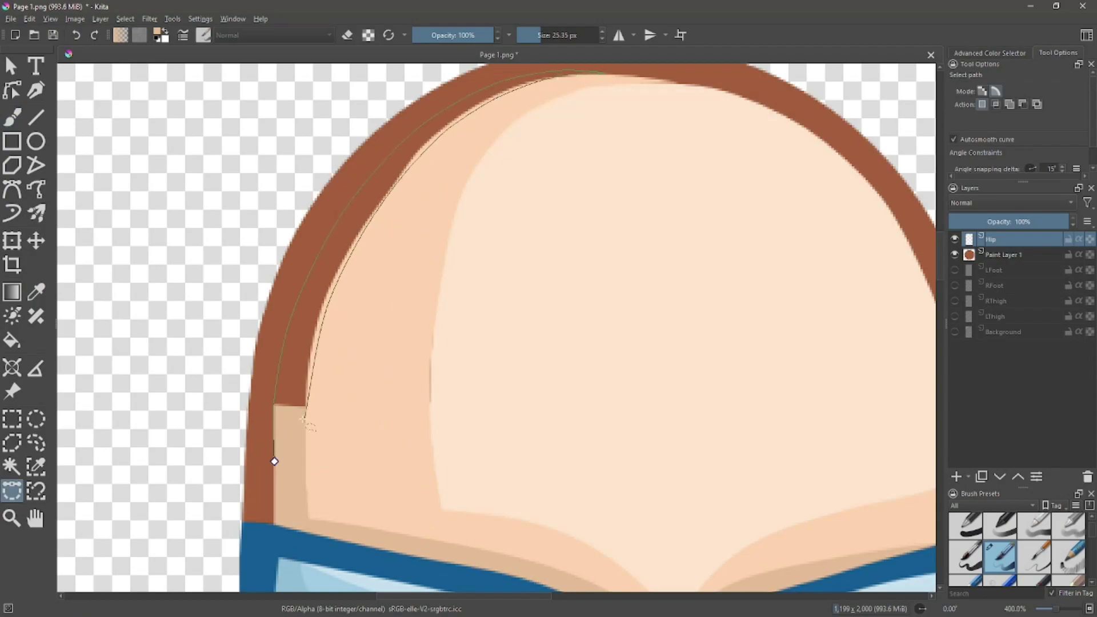
pyautogui.click(275, 462)
pyautogui.click(11, 117)
pyautogui.moveTo(572, 85)
pyautogui.mouseDown()
pyautogui.moveTo(294, 473)
pyautogui.moveTo(312, 348)
pyautogui.mouseUp()
pyautogui.hotkey('ctrl', 'shift', 'a')
pyautogui.scroll(-3, 469, 264)
pyautogui.scroll(3, 472, 268)
pyautogui.click(549, 196)
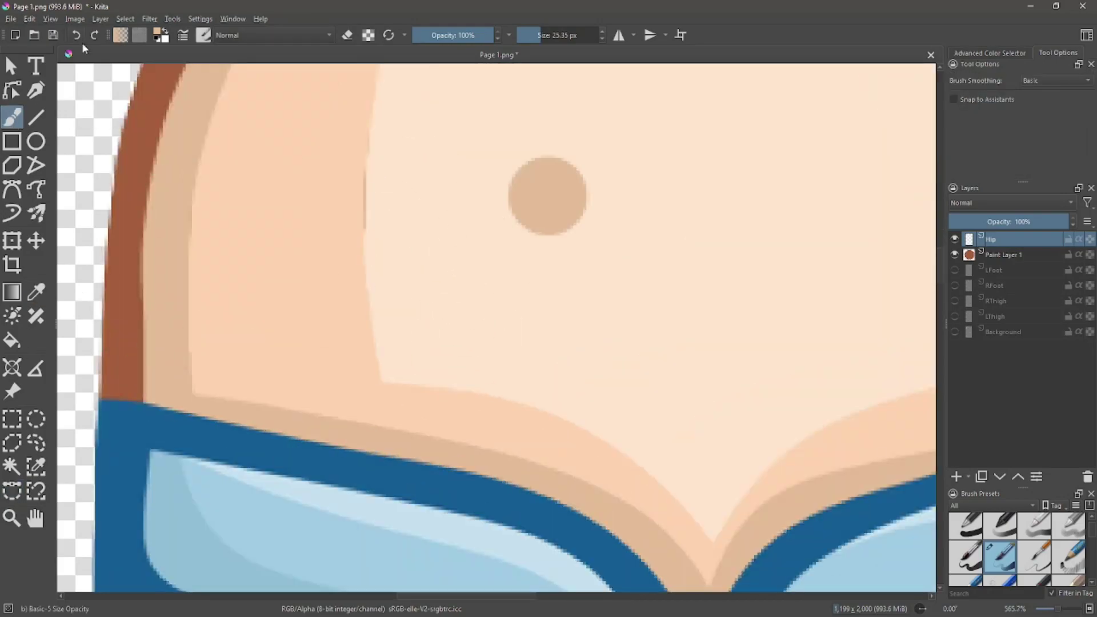
pyautogui.click(76, 36)
# Sample the light skin colour and paint over the dark sliver on the shading edge inside a curved selection.
pyautogui.click(36, 292)
pyautogui.click(593, 251)
pyautogui.click(12, 491)
pyautogui.click(376, 84)
pyautogui.click(406, 368)
pyautogui.click(537, 280)
pyautogui.click(514, 131)
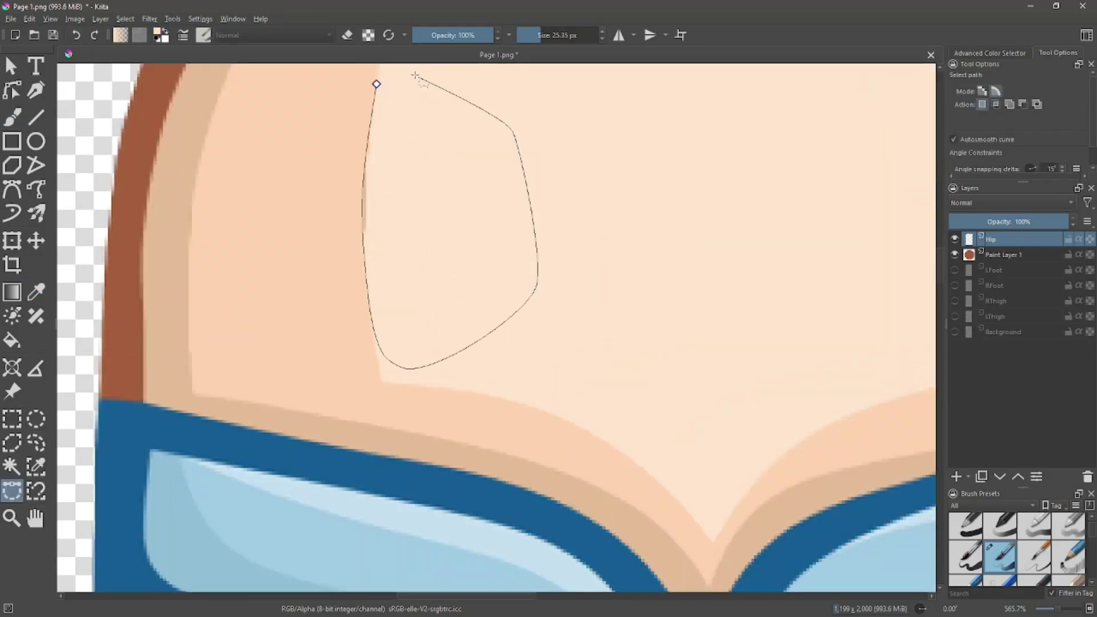
pyautogui.click(12, 117)
pyautogui.moveTo(364, 166); pyautogui.dragTo(366, 231)
pyautogui.hotkey('ctrl', 'a')
# Merge the Hip layer with the paint layer below it and name the merged layer Hip.
pyautogui.scroll(-6, 495, 265)
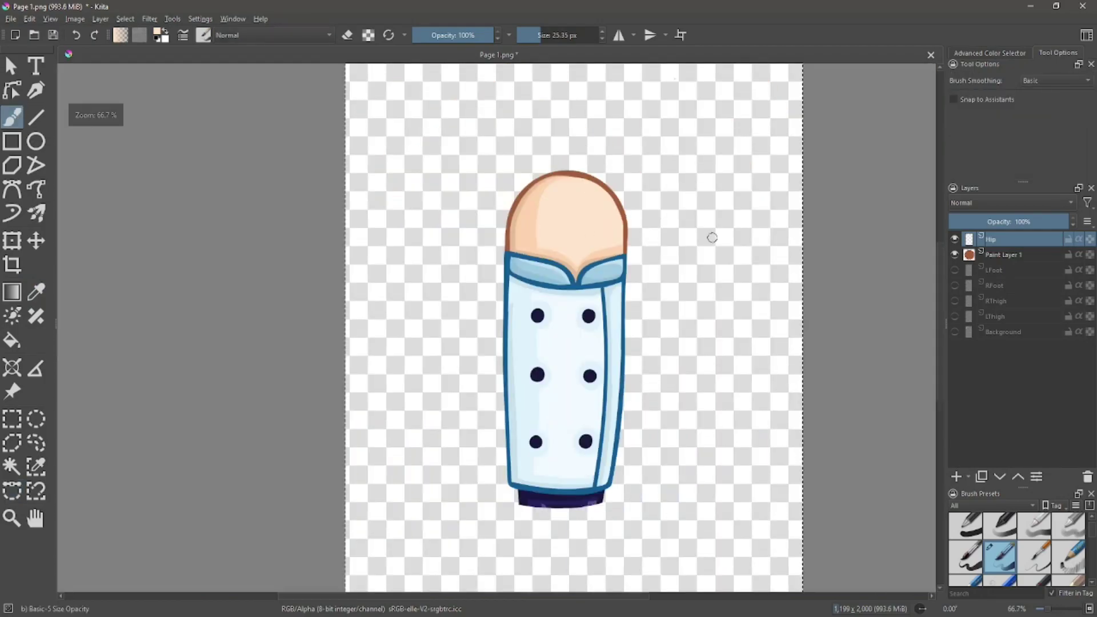
pyautogui.rightClick(1008, 245)
pyautogui.click(988, 355)
pyautogui.doubleClick(996, 239)
pyautogui.write('Hip')
pyautogui.press('Return')
# Show the LFoot, RFoot, RThigh and LThigh layers to check how the legs join the hip, and hide them again.
pyautogui.click(954, 254)
pyautogui.click(955, 270)
pyautogui.click(954, 285)
pyautogui.click(954, 300)
pyautogui.scroll(-2, 821, 420)
pyautogui.scroll(1, 820, 420)
pyautogui.click(955, 301)
pyautogui.click(954, 285)
pyautogui.click(954, 269)
pyautogui.click(955, 254)
# With the Hip layer hidden, show the Background layer and duplicate it.
pyautogui.click(955, 316)
pyautogui.rightClick(996, 318)
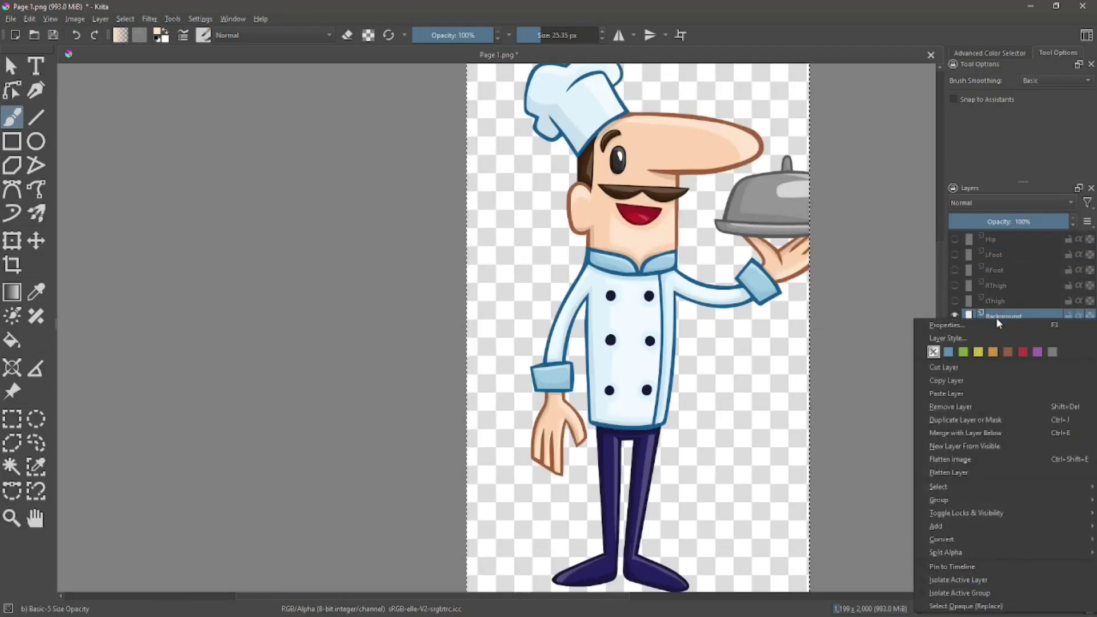
pyautogui.click(950, 419)
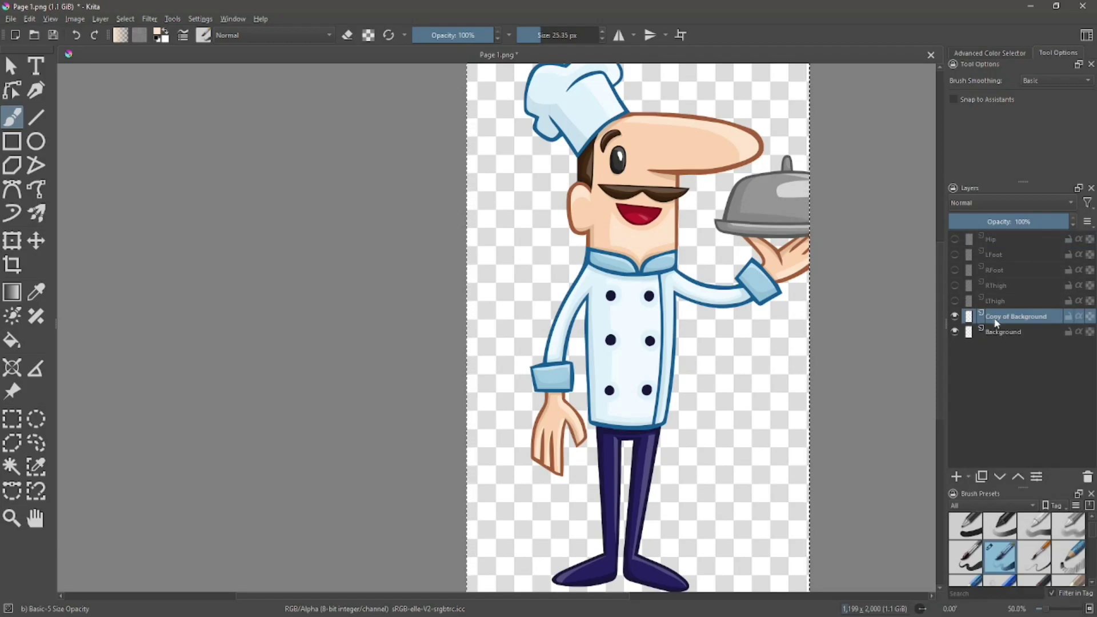
# Move the copied Background layer to the top of the layer stack and rename it arm.
pyautogui.moveTo(996, 321)
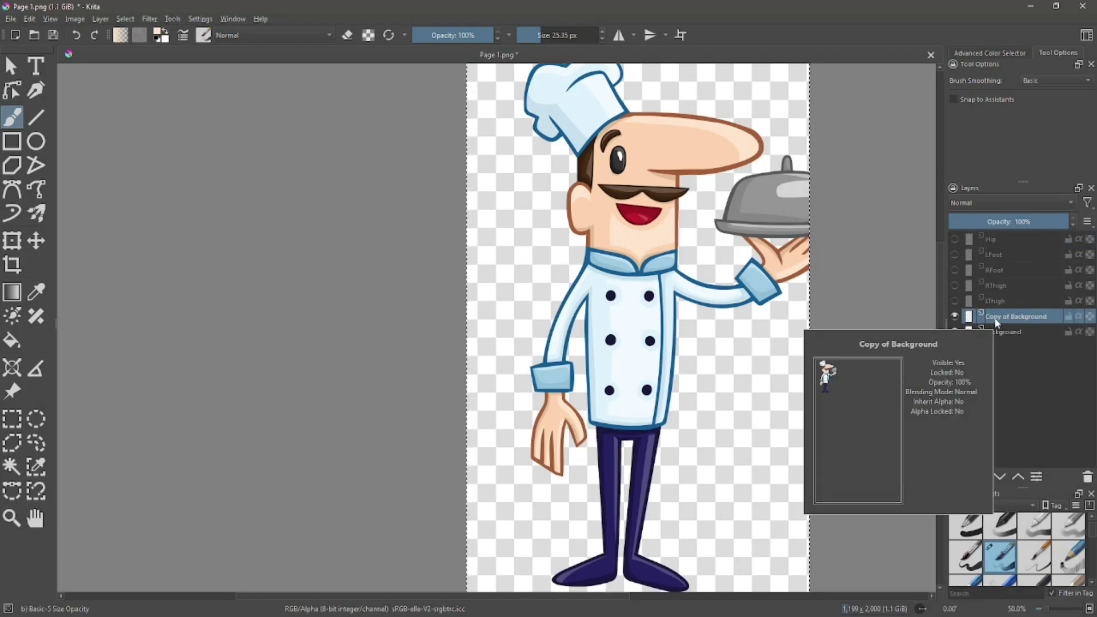
pyautogui.click(1016, 479)
pyautogui.click(1016, 479)
pyautogui.click(1016, 479)
pyautogui.click(1016, 479)
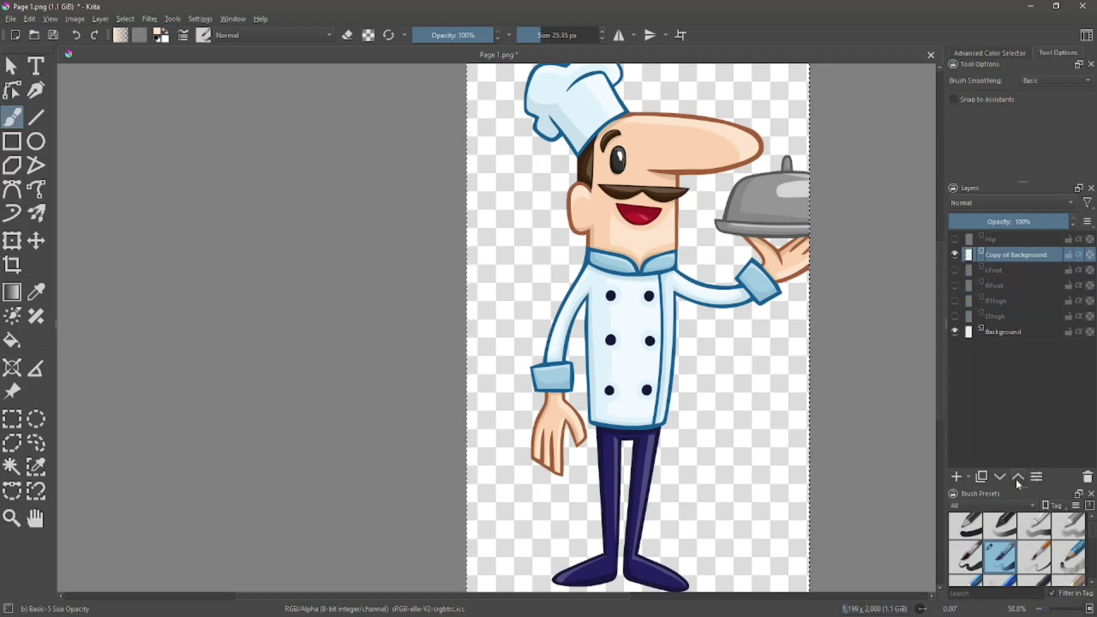
pyautogui.click(1016, 479)
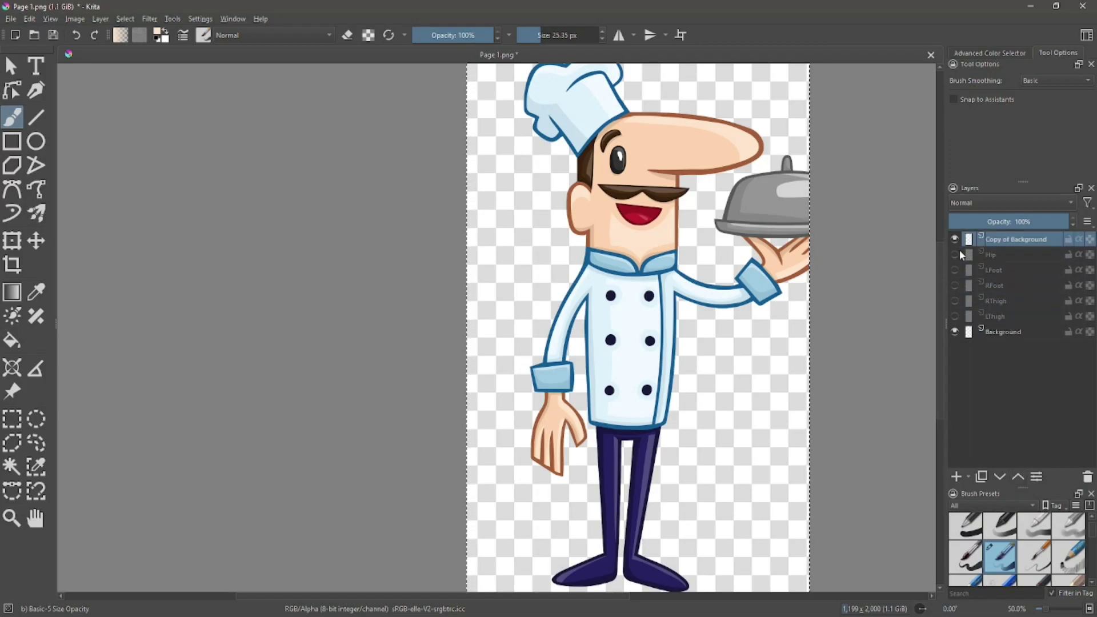
pyautogui.doubleClick(1009, 240)
pyautogui.write('arm')
pyautogui.press('Return')
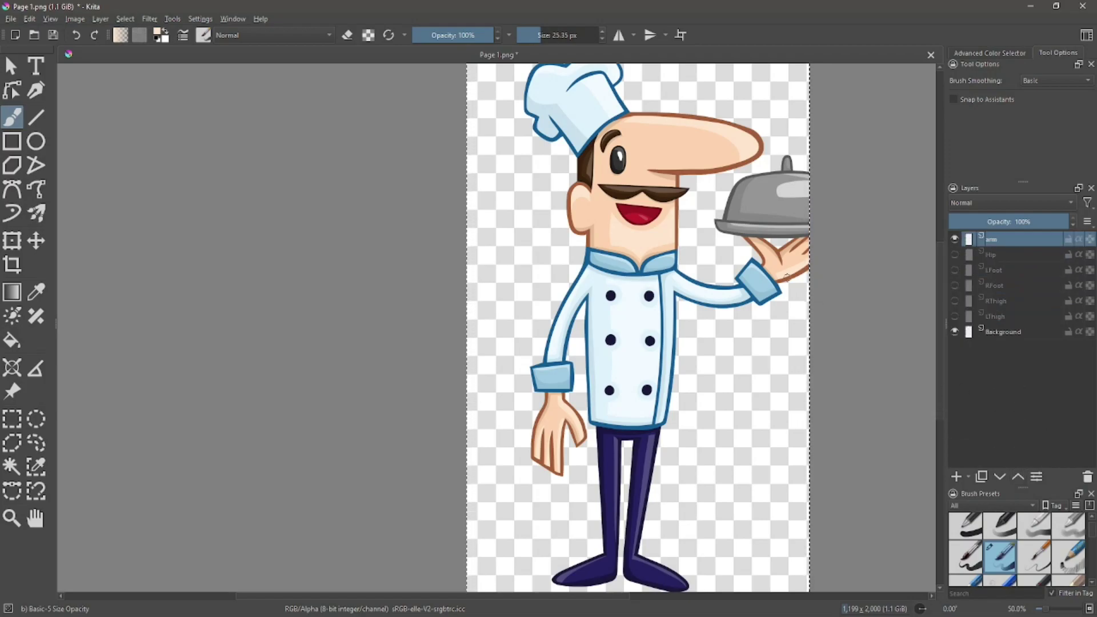
# Hide Background, enclose the head, body, legs and tray in a curved selection on the arm layer, and delete them.
pyautogui.click(12, 491)
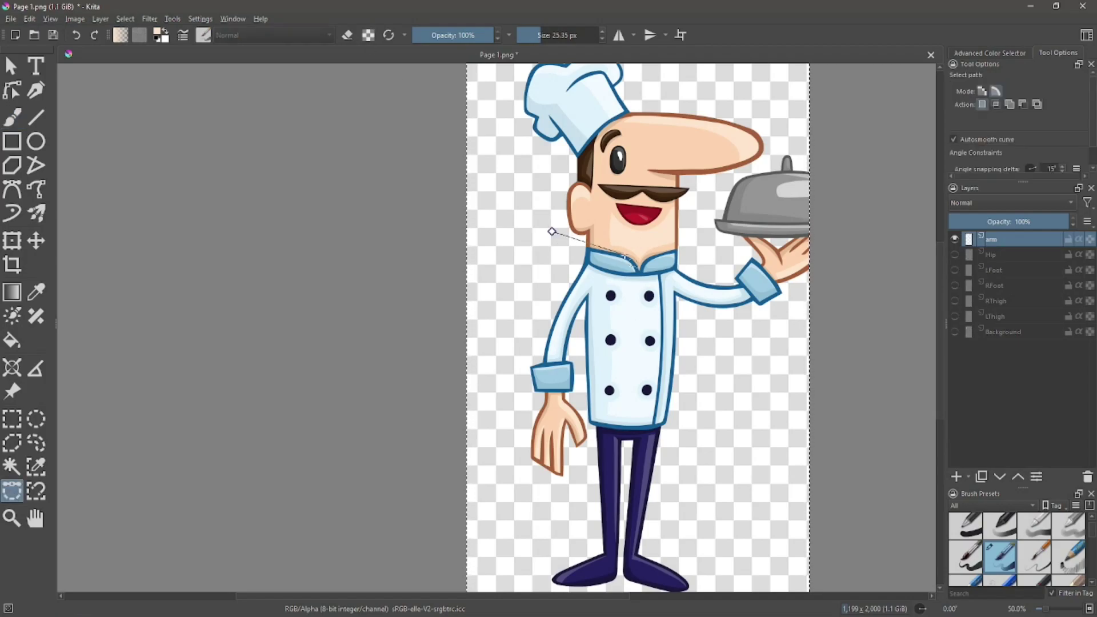
pyautogui.click(600, 432)
pyautogui.click(532, 588)
pyautogui.click(707, 584)
pyautogui.click(717, 502)
pyautogui.click(801, 357)
pyautogui.click(834, 147)
pyautogui.click(733, 93)
pyautogui.scroll(-1, 728, 99)
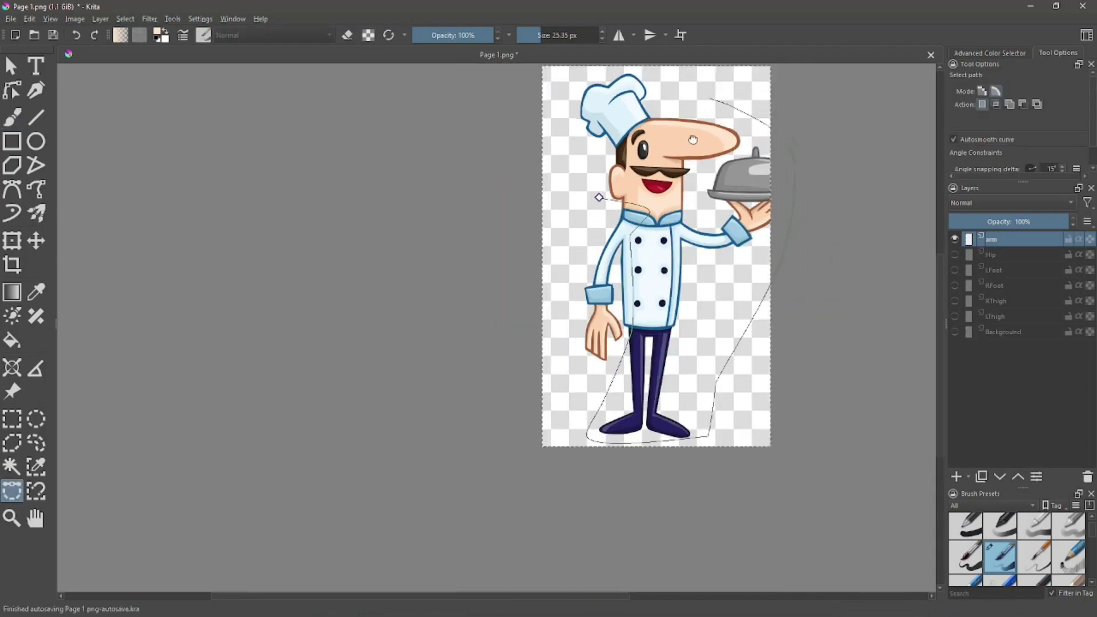
pyautogui.press('Delete')
pyautogui.hotkey('ctrl', 'a')
# Enclose the leftover jacket strip beside the hanging arm in a curved selection and delete it.
pyautogui.scroll(2, 647, 371)
pyautogui.click(531, 277)
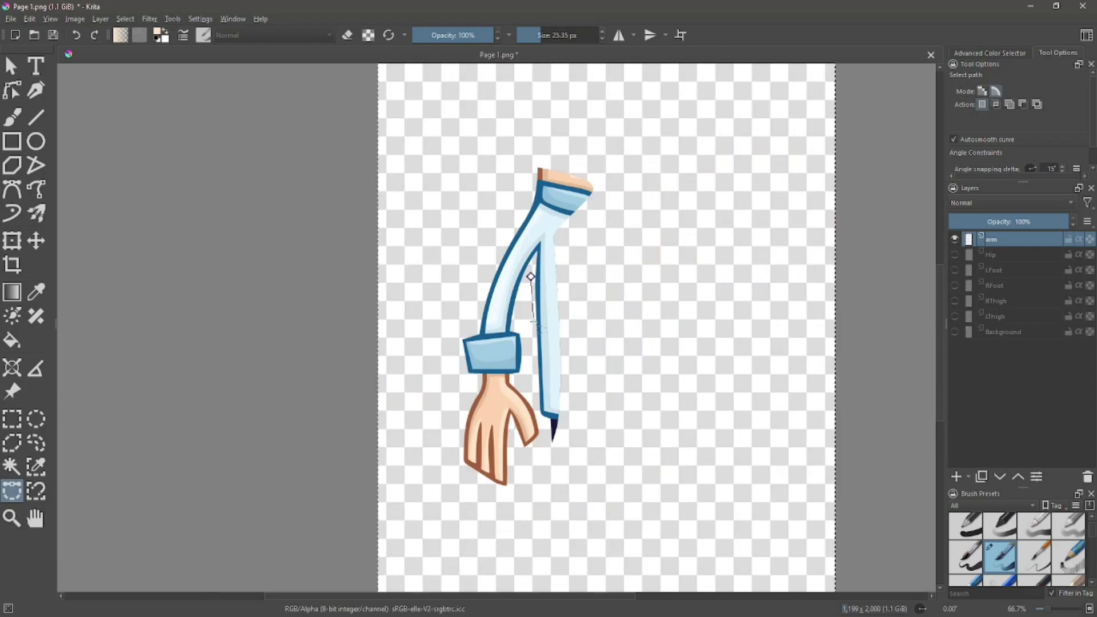
pyautogui.click(545, 467)
pyautogui.click(583, 451)
pyautogui.click(569, 243)
pyautogui.click(531, 277)
pyautogui.press('Delete')
# Check the arm against the Hip layer, and with Hip hidden again add a new paint layer above arm.
pyautogui.click(956, 331)
pyautogui.click(955, 331)
pyautogui.click(955, 254)
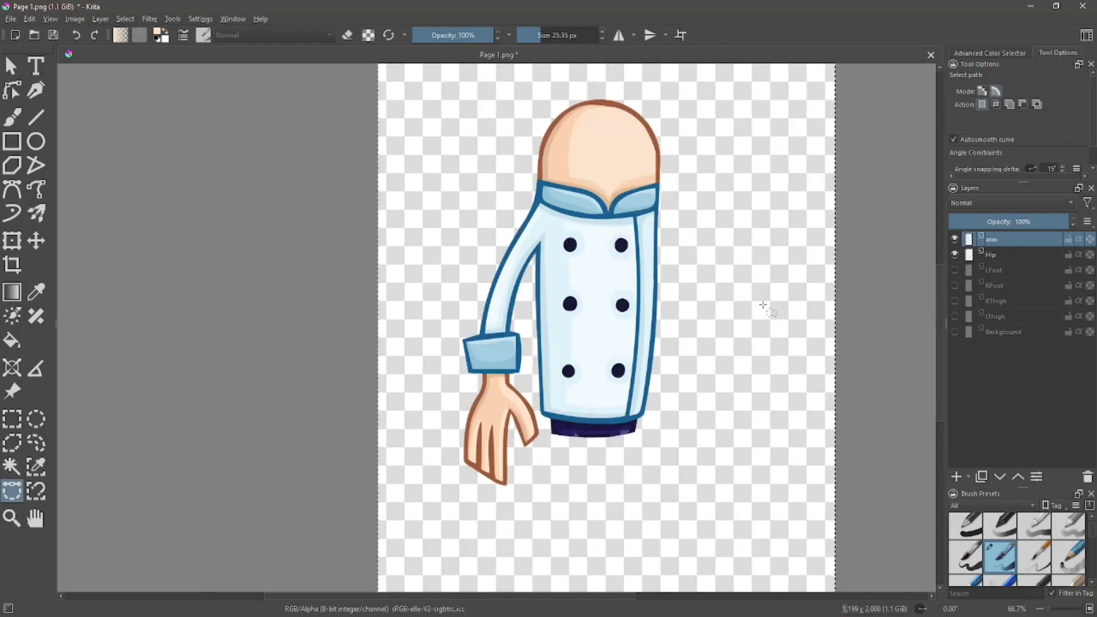
pyautogui.press('Insert')
pyautogui.press('+')
pyautogui.click(954, 270)
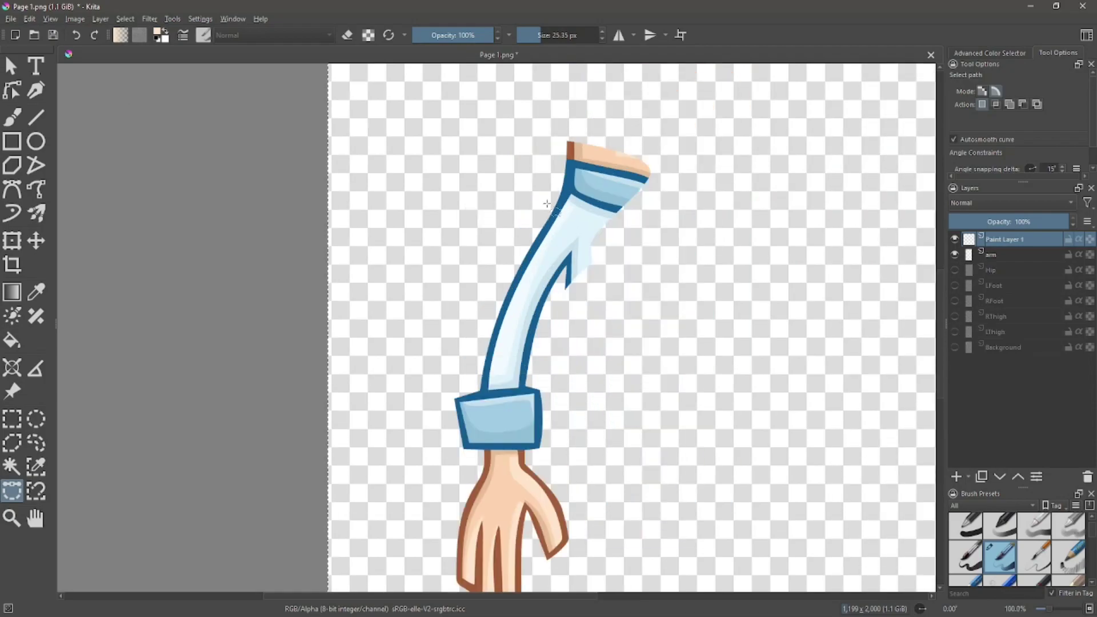
# Erase the collar, neck and jacket remnants around the shoulder end of the arm layer.
pyautogui.press('b')
pyautogui.press('e')
pyautogui.press('pagedown')
pyautogui.moveTo(574, 149)
pyautogui.mouseDown()
pyautogui.moveTo(650, 167)
pyautogui.moveTo(602, 179)
pyautogui.moveTo(574, 293)
pyautogui.moveTo(546, 196)
pyautogui.moveTo(569, 181)
pyautogui.moveTo(592, 188)
pyautogui.moveTo(591, 245)
pyautogui.moveTo(633, 199)
pyautogui.moveTo(599, 198)
pyautogui.moveTo(582, 253)
pyautogui.moveTo(578, 179)
pyautogui.mouseUp()
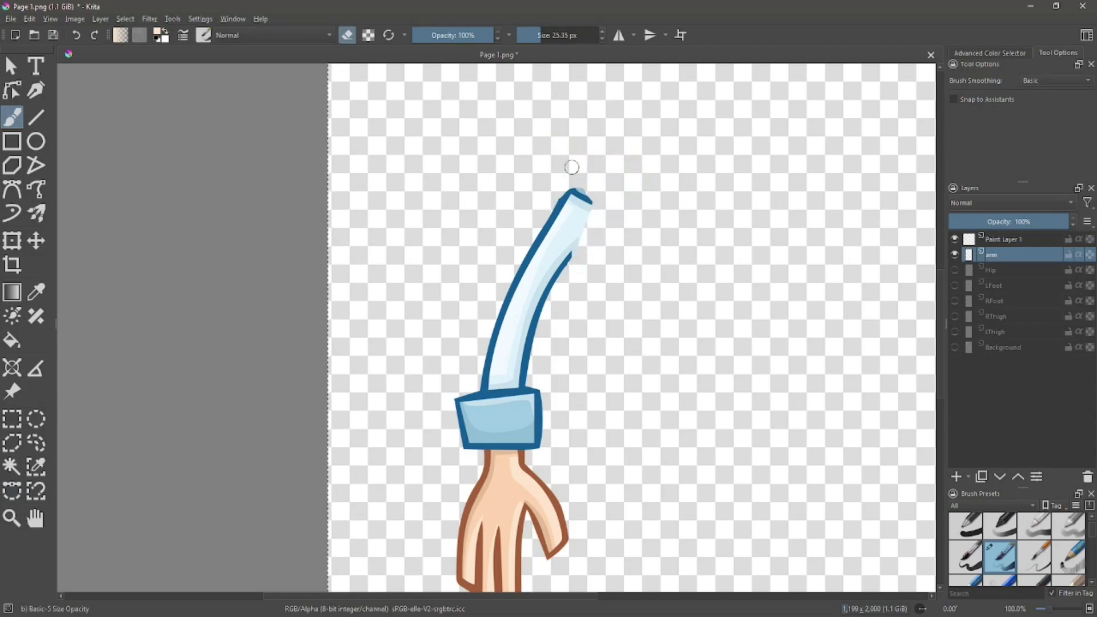
# Sample the dark blue outline colour and paint a 71.35 px round cap over the shoulder end on Paint Layer 1.
pyautogui.click(1004, 239)
pyautogui.click(36, 291)
pyautogui.click(563, 204)
pyautogui.click(346, 34)
pyautogui.click(36, 141)
pyautogui.click(603, 32)
pyautogui.scroll(2, 588, 186)
pyautogui.click(603, 31)
pyautogui.click(603, 31)
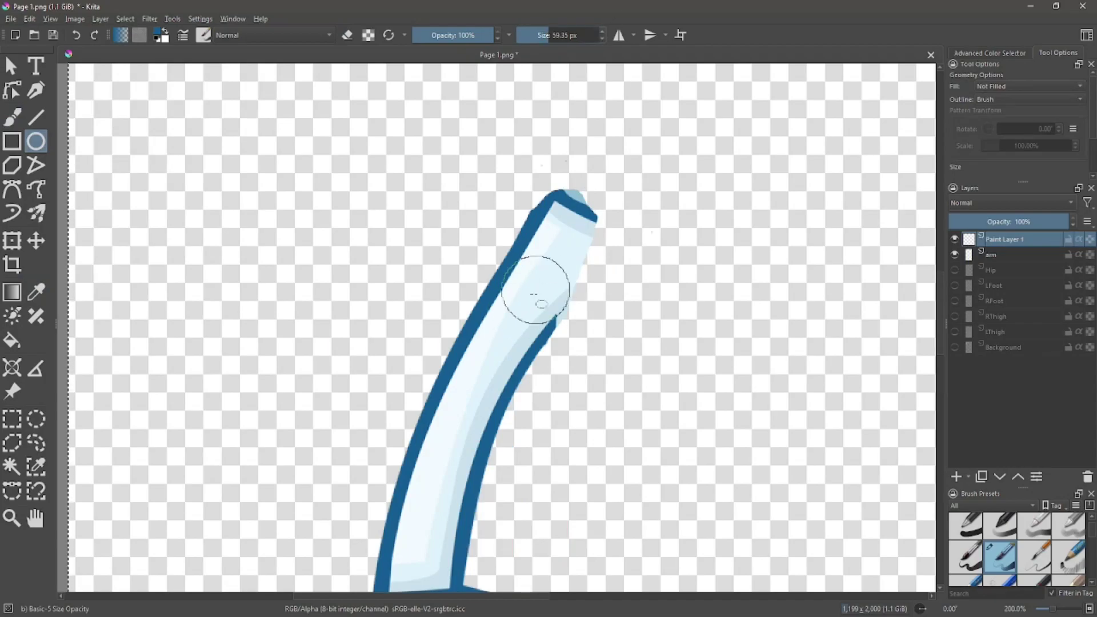
pyautogui.press(']')
pyautogui.press(']')
pyautogui.moveTo(557, 249)
pyautogui.mouseDown()
pyautogui.moveTo(576, 216)
pyautogui.moveTo(572, 226)
pyautogui.mouseUp()
pyautogui.hotkey('ctrl', 'z')
# Move the arm layer above Paint Layer 1 in the layer stack.
pyautogui.click(981, 257)
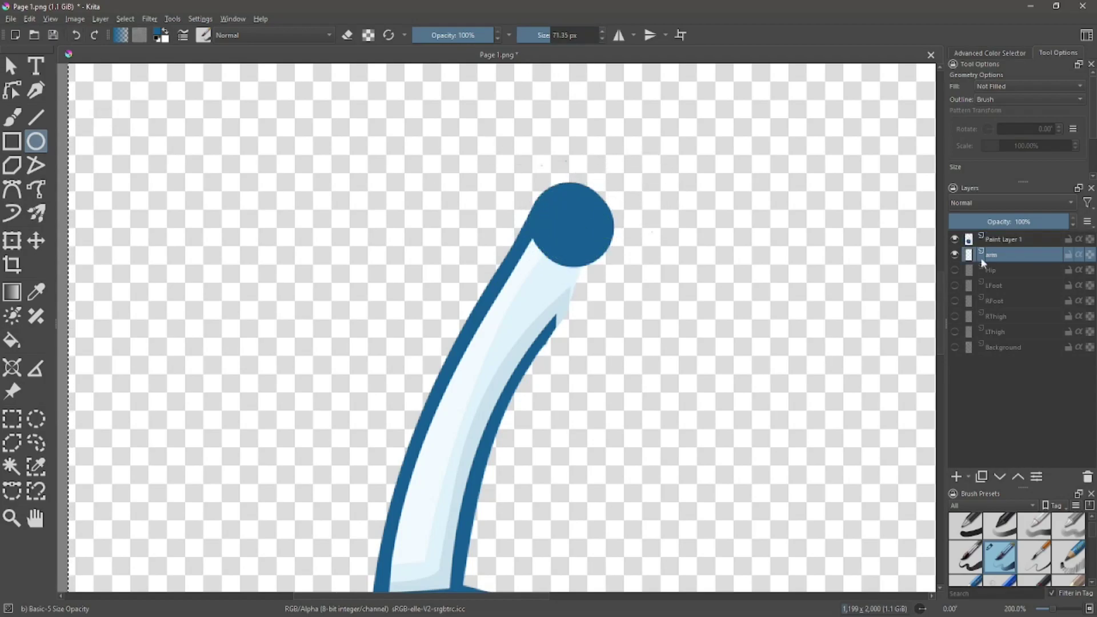
pyautogui.click(1005, 240)
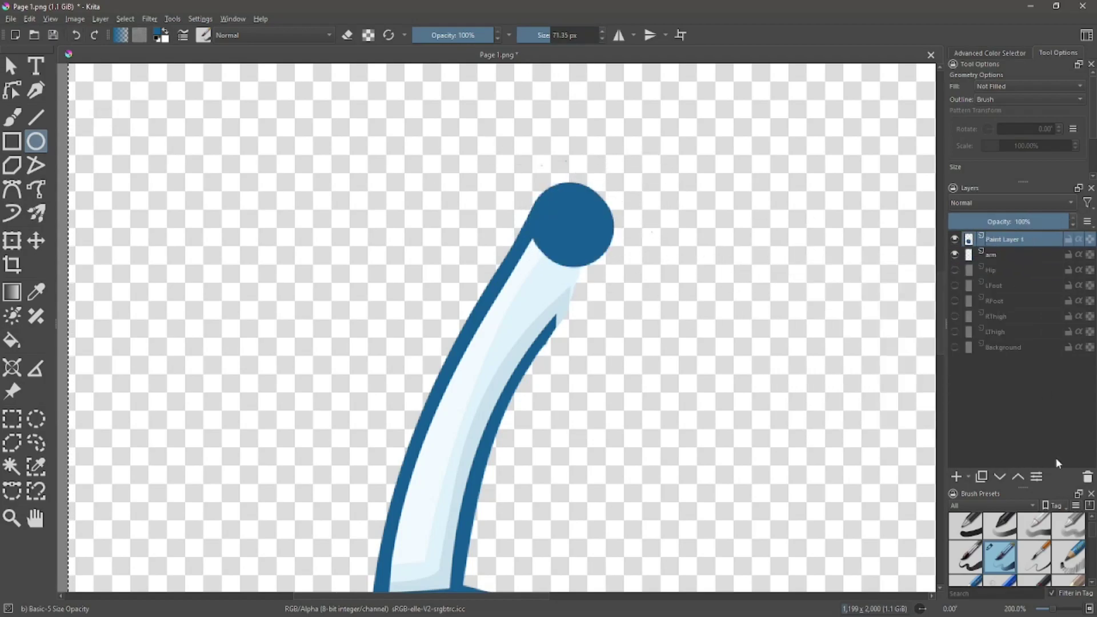
pyautogui.moveTo(999, 255); pyautogui.dragTo(999, 234)
# On Paint Layer 1, paint the dark blue outline from the shoulder cap down the sleeve's inner edge inside a curved selection.
pyautogui.click(12, 491)
pyautogui.press('pagedown')
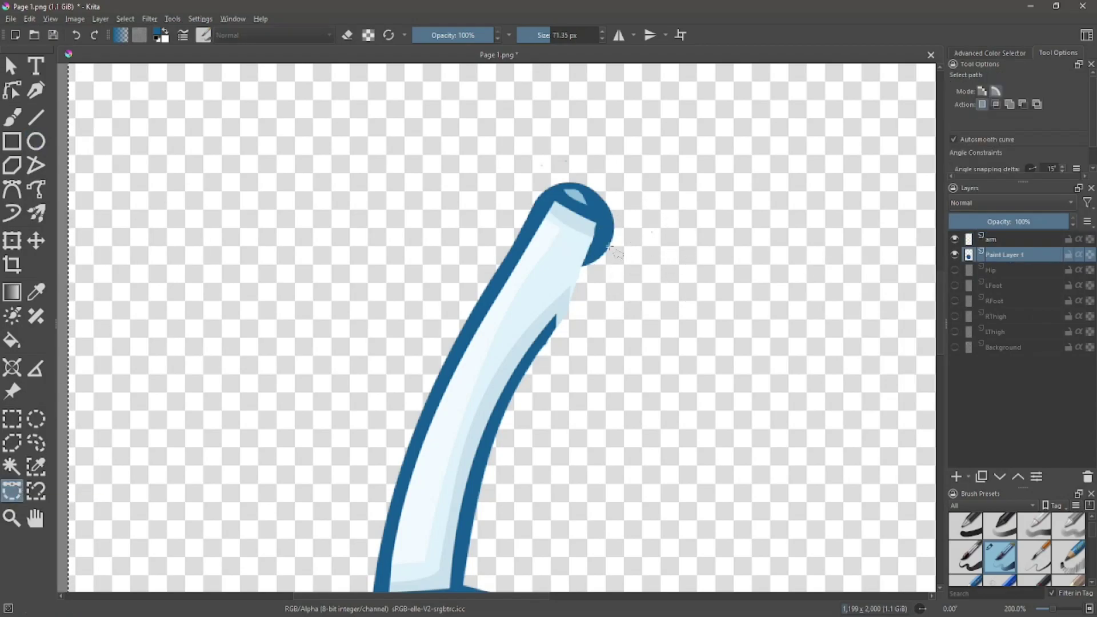
pyautogui.scroll(1, 610, 250)
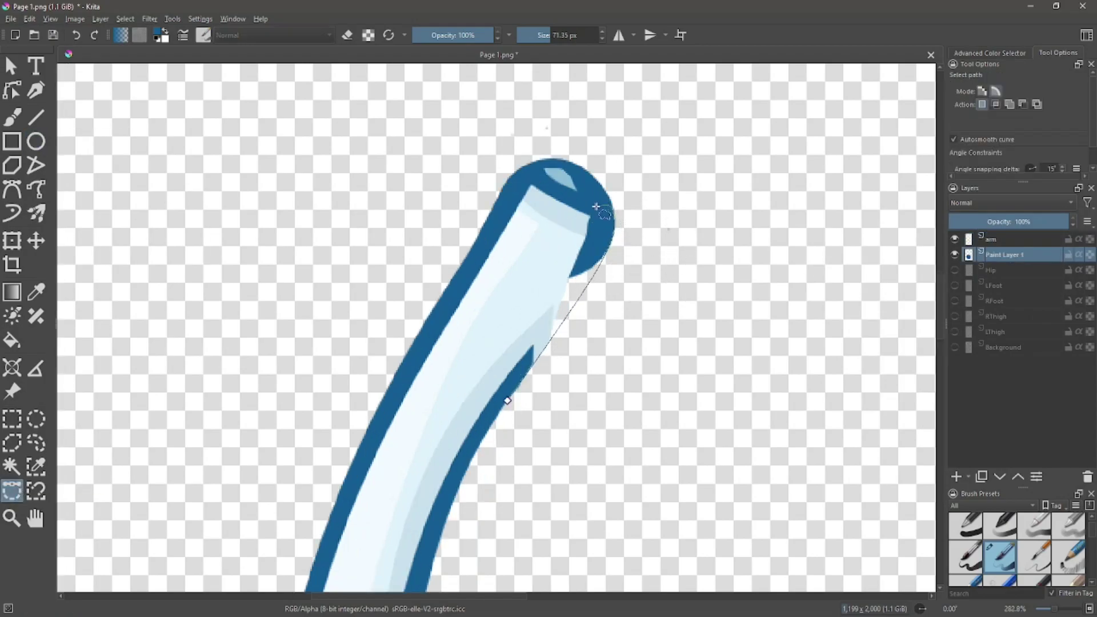
pyautogui.click(504, 396)
pyautogui.press('Return')
pyautogui.press('b')
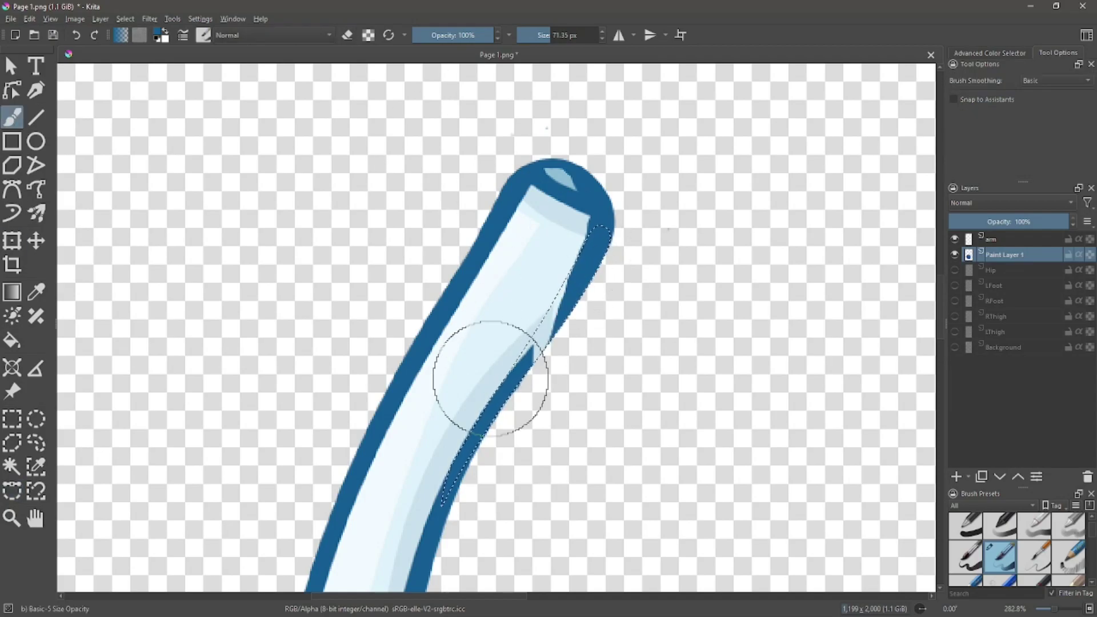
pyautogui.hotkey('ctrl', 'shift', 'a')
# With Paint Layer 1 hidden, erase the leftover collar outline at the shoulder end of the arm layer, and show Paint Layer 1 again.
pyautogui.press('pageup')
pyautogui.press('e')
pyautogui.click(77, 35)
pyautogui.moveTo(573, 353); pyautogui.dragTo(549, 369)
pyautogui.click(77, 35)
pyautogui.click(956, 255)
pyautogui.moveTo(577, 150)
pyautogui.mouseDown()
pyautogui.moveTo(478, 148)
pyautogui.moveTo(477, 159)
pyautogui.mouseUp()
pyautogui.moveTo(646, 180); pyautogui.dragTo(632, 248)
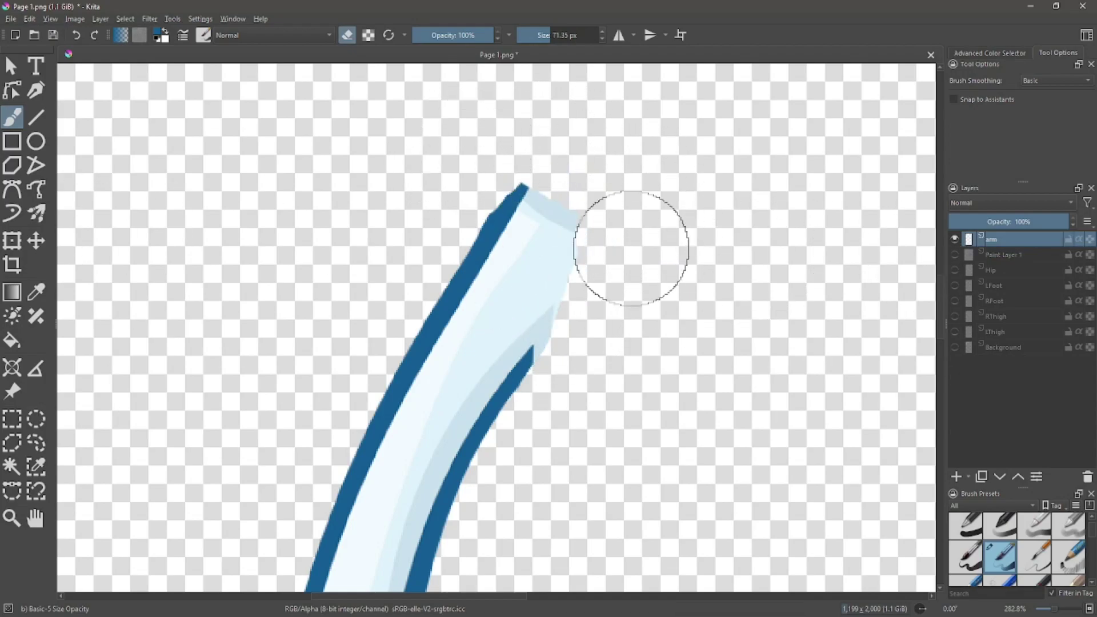
pyautogui.click(955, 254)
# Erase the uneven outline on the shoulder's outer edge inside a curved selection, and merge the arm layer with Paint Layer 1 below.
pyautogui.click(11, 490)
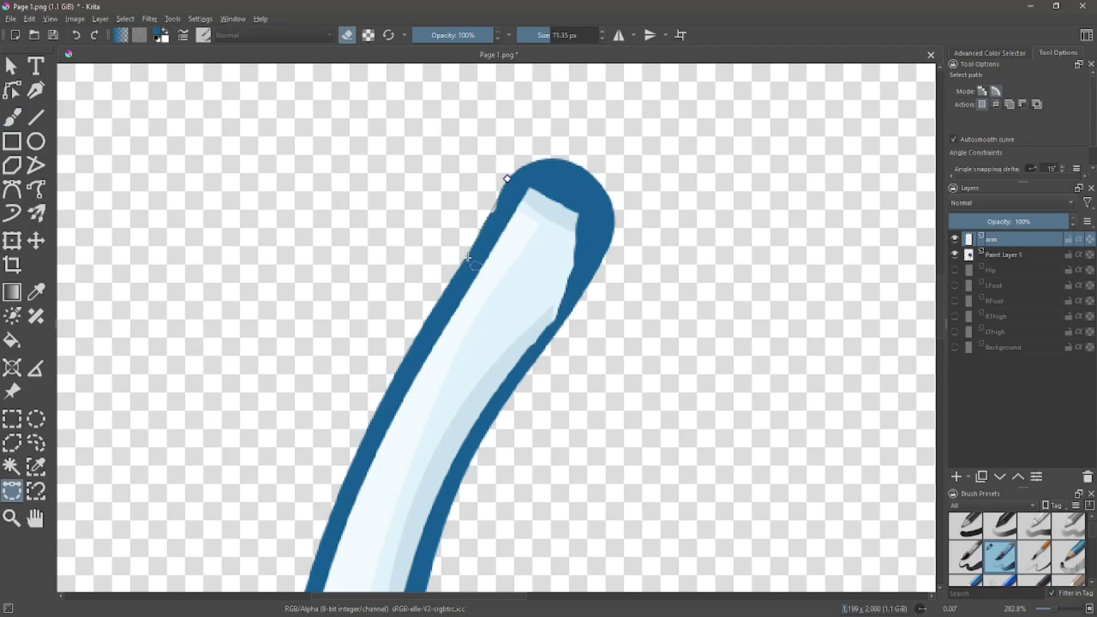
pyautogui.press('b')
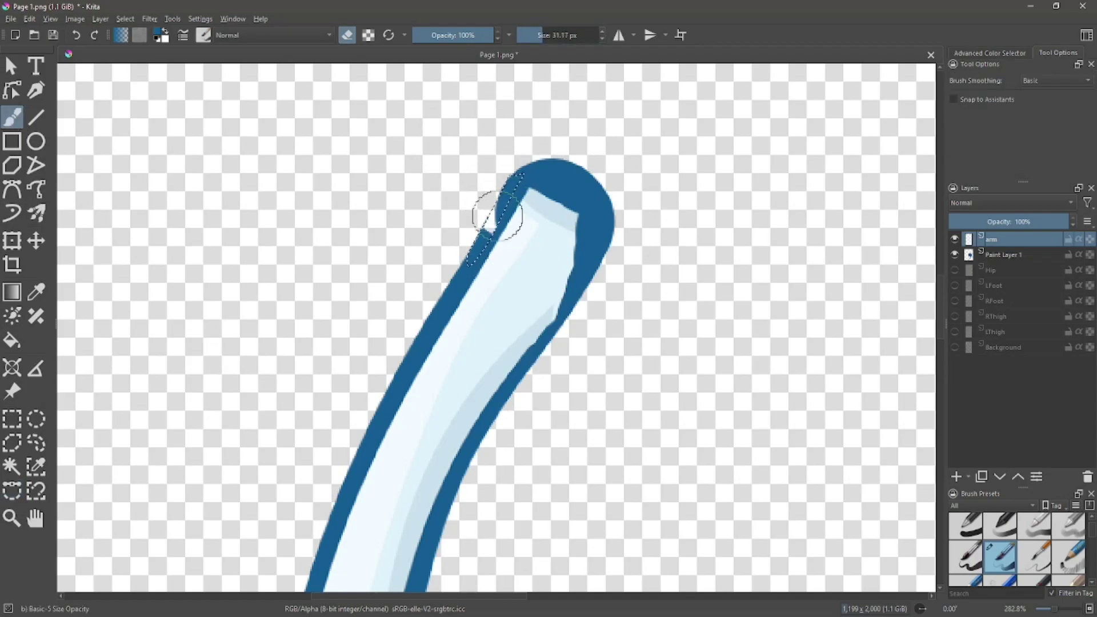
pyautogui.press('e')
pyautogui.moveTo(478, 212); pyautogui.dragTo(463, 254)
pyautogui.hotkey('ctrl', 'shift', 'a')
pyautogui.click(350, 35)
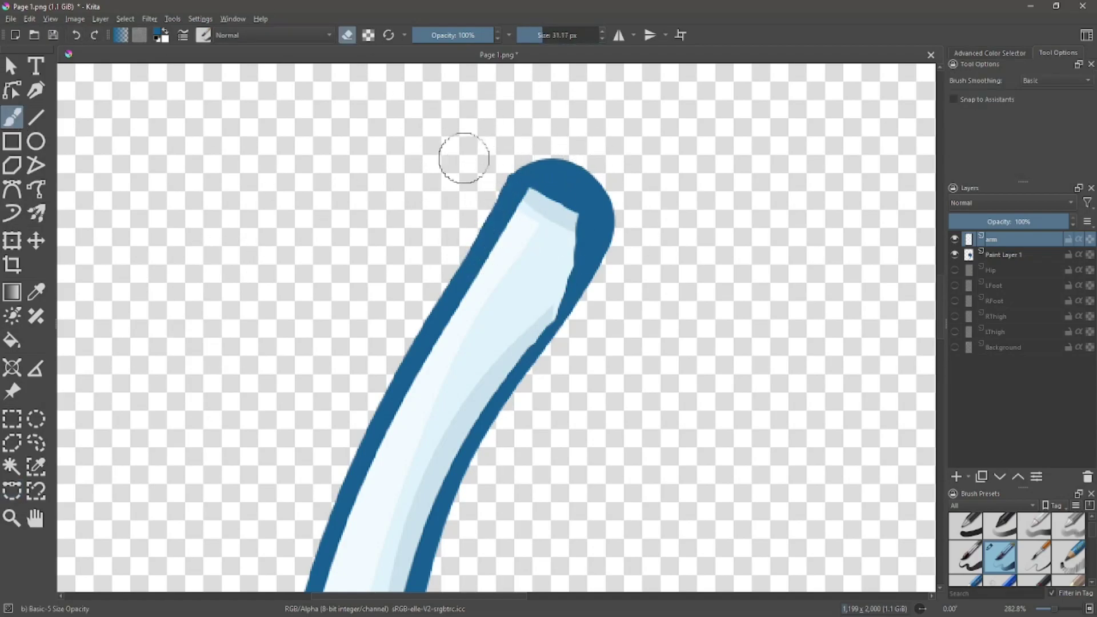
pyautogui.rightClick(1023, 239)
pyautogui.click(979, 320)
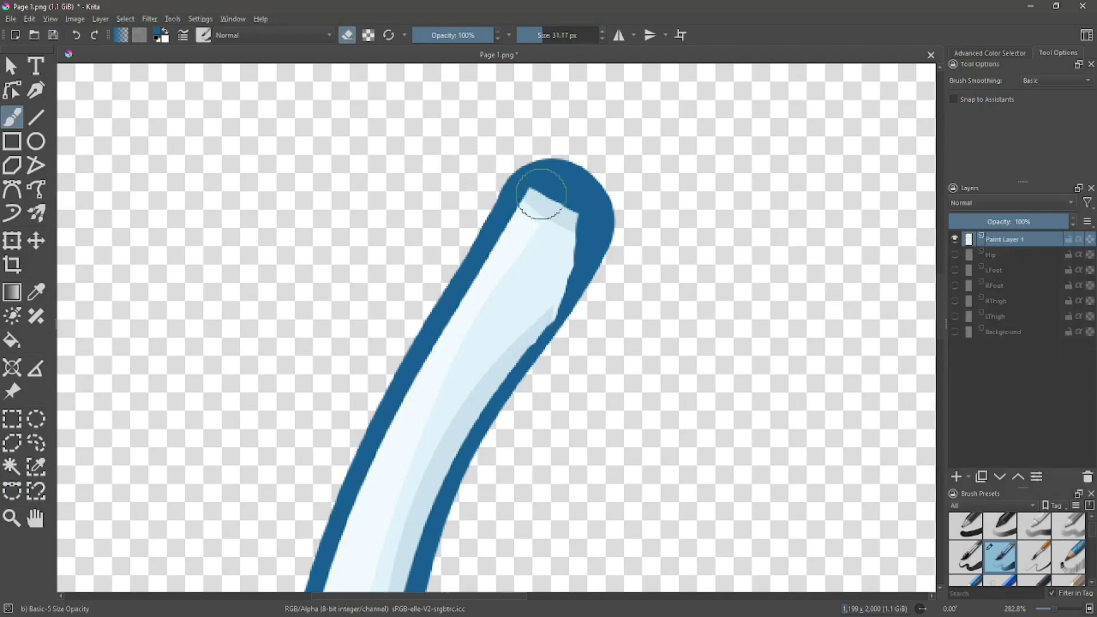
# Round off the sharp upper corner of the sleeve's light fill by painting dark blue inside a curved selection.
pyautogui.click(11, 490)
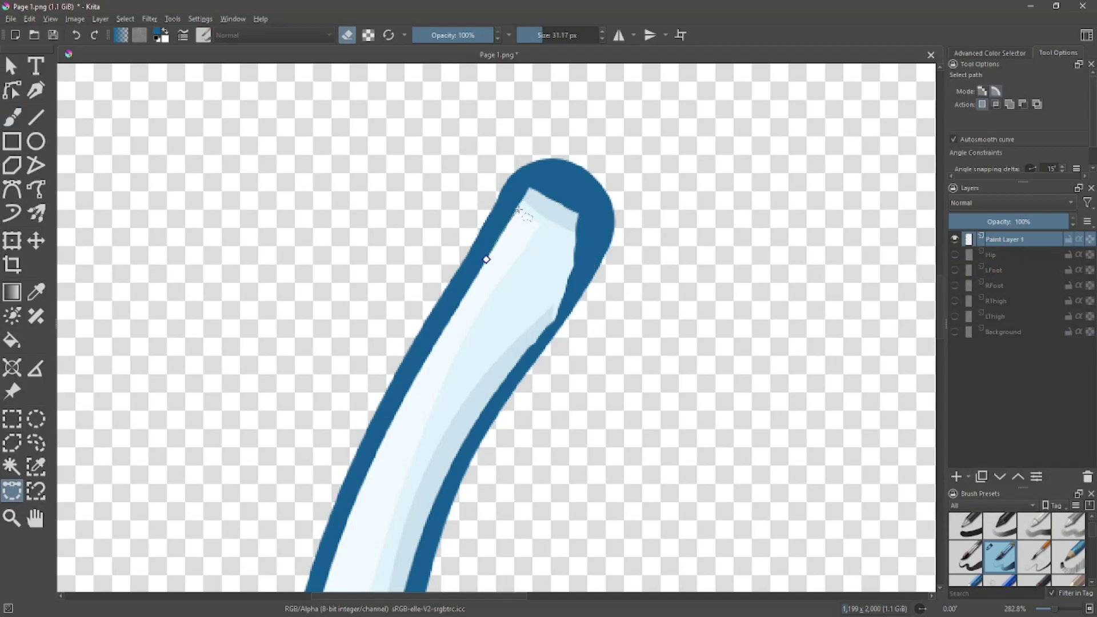
pyautogui.click(467, 274)
pyautogui.click(487, 260)
pyautogui.press('b')
pyautogui.moveTo(563, 194)
pyautogui.mouseDown()
pyautogui.moveTo(489, 252)
pyautogui.moveTo(550, 230)
pyautogui.mouseUp()
pyautogui.click(76, 35)
pyautogui.press('e')
pyautogui.hotkey('ctrl', 'shift', 'a')
# Sample the light blue shading colour and paint a rounded shaded area inside the shoulder cap using a curved selection.
pyautogui.press('p')
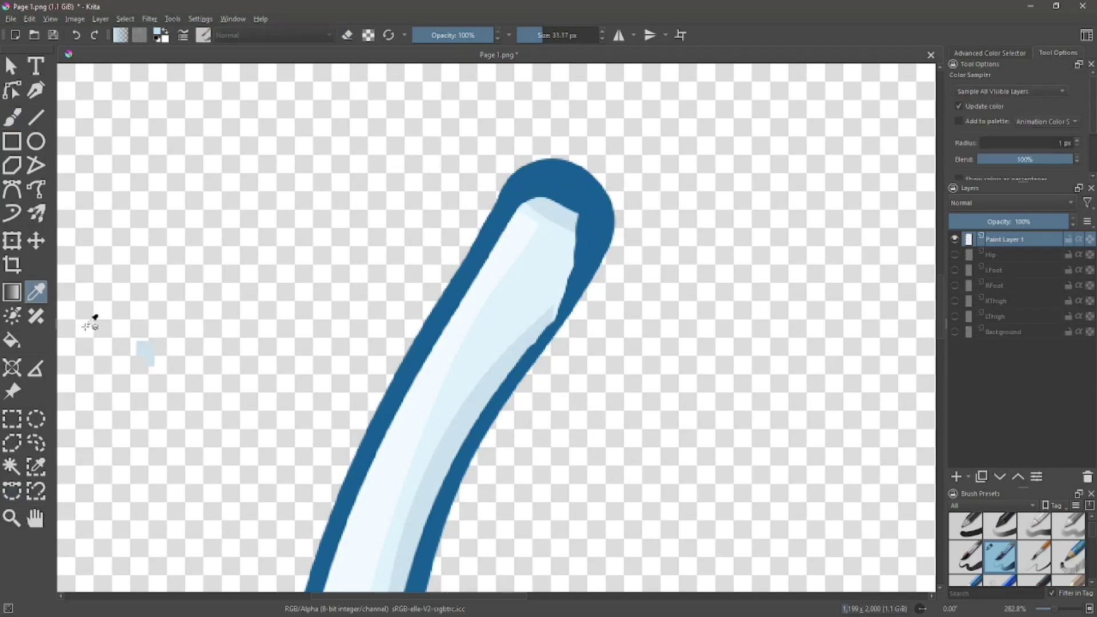
pyautogui.click(11, 491)
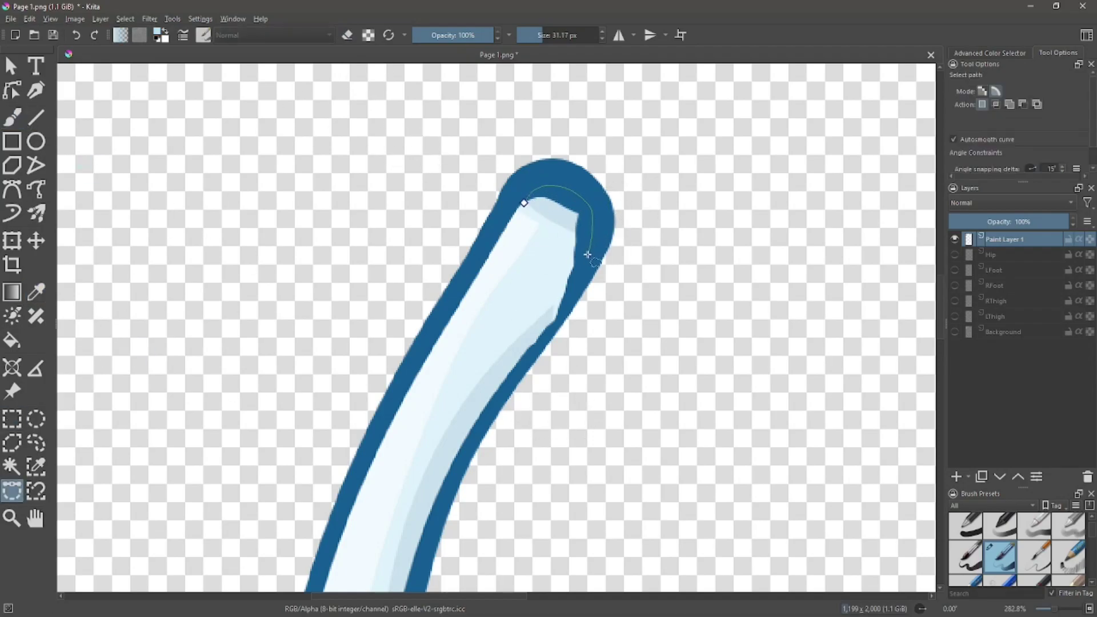
pyautogui.click(524, 202)
pyautogui.press('b')
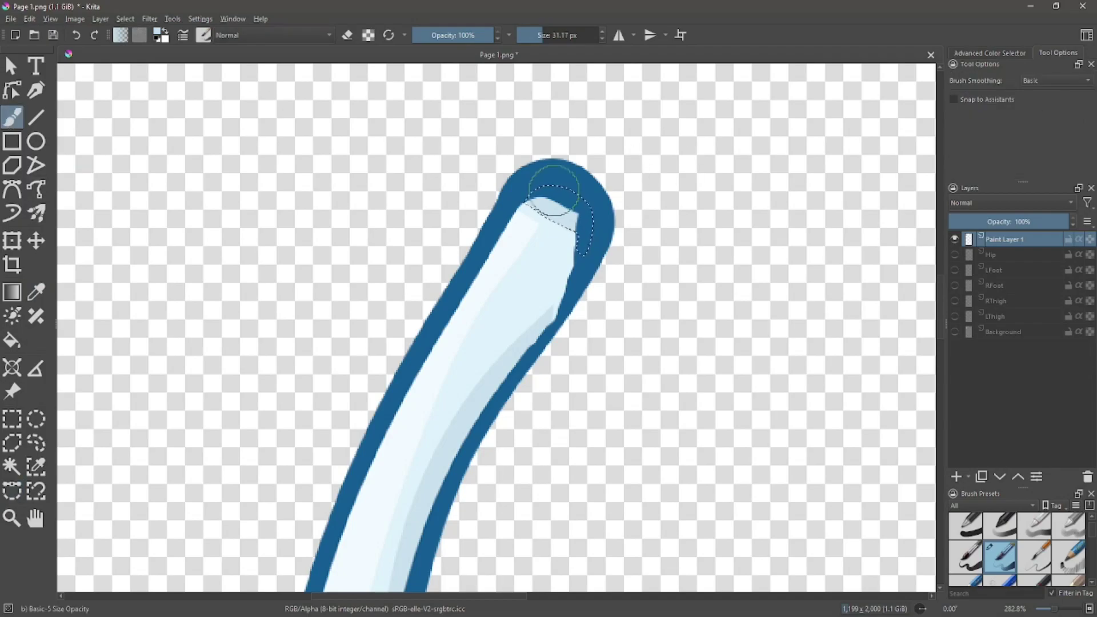
pyautogui.moveTo(517, 224); pyautogui.dragTo(575, 223)
pyautogui.hotkey('ctrl', 'shift', 'a')
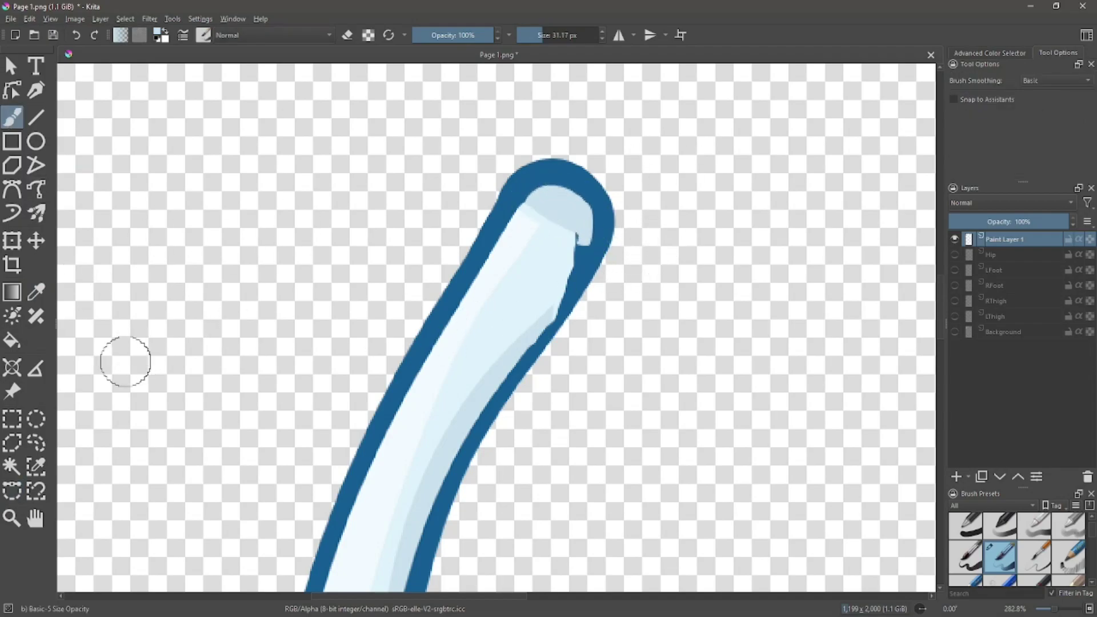
# Extend the light blue shading from the shoulder cap down the sleeve's inner edge inside a curved selection.
pyautogui.hotkey('ctrl', 'shift', 'b')
pyautogui.click(499, 356)
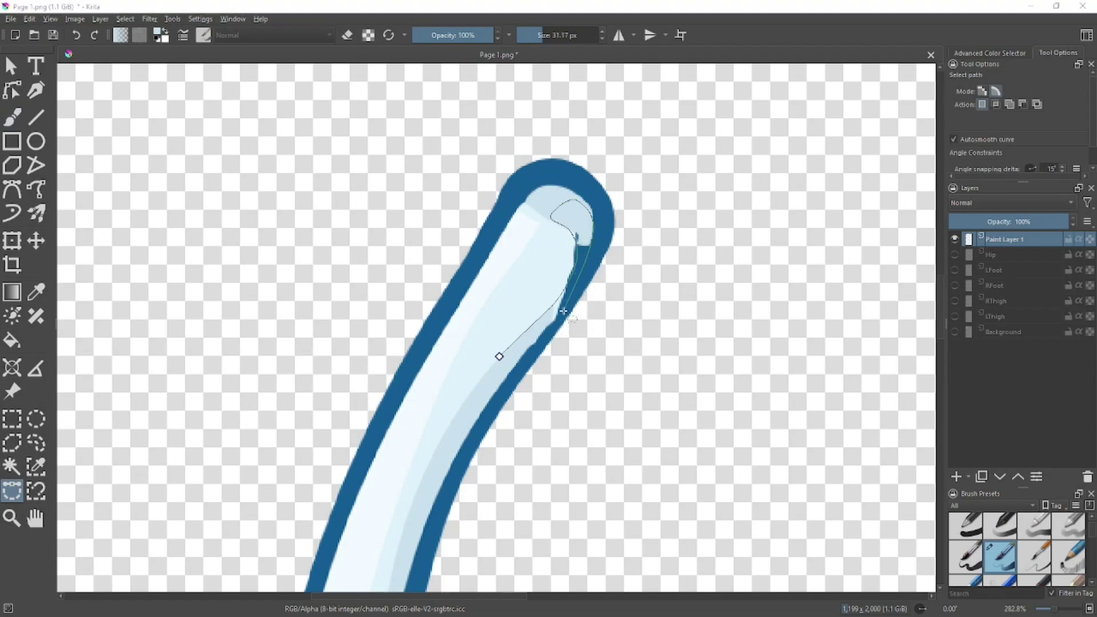
pyautogui.press('b')
pyautogui.hotkey('ctrl', 'shift', 'a')
# Sample the dark blue outline colour and smooth the outline along the shoulder's inner side by painting inside a curved selection.
pyautogui.scroll(1, 568, 313)
pyautogui.press('p')
pyautogui.click(511, 133)
pyautogui.press('s')
pyautogui.click(592, 154)
pyautogui.click(602, 184)
pyautogui.click(595, 225)
pyautogui.click(484, 414)
pyautogui.click(591, 147)
pyautogui.press('b')
pyautogui.moveTo(590, 189)
pyautogui.mouseDown()
pyautogui.moveTo(574, 270)
pyautogui.moveTo(500, 372)
pyautogui.mouseUp()
pyautogui.hotkey('ctrl', 'shift', 'a')
# Sample the light blue at the shoulder and paint over the remaining dark slivers in the sleeve inside a curved selection.
pyautogui.press('p')
pyautogui.click(534, 171)
pyautogui.press('s')
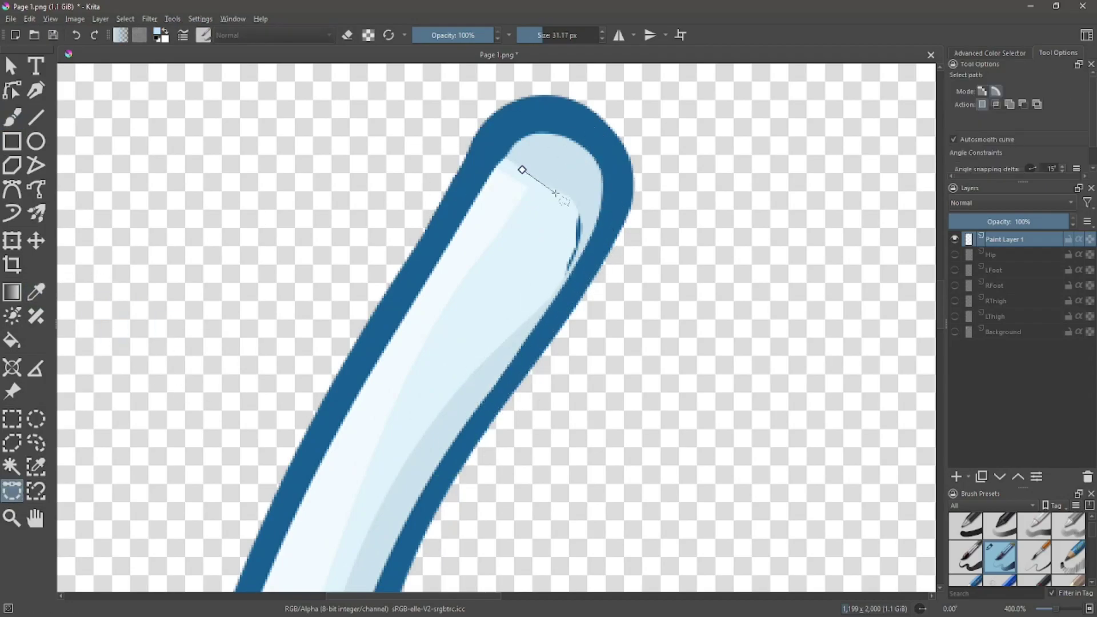
pyautogui.click(484, 403)
pyautogui.click(522, 170)
pyautogui.press('b')
pyautogui.moveTo(548, 179); pyautogui.dragTo(468, 401)
pyautogui.hotkey('ctrl', 'a')
# Show the Hip layer to check how the rounded arm meets the shoulder, and hide it again.
pyautogui.scroll(-5, 459, 338)
pyautogui.moveTo(642, 416); pyautogui.dragTo(715, 271)
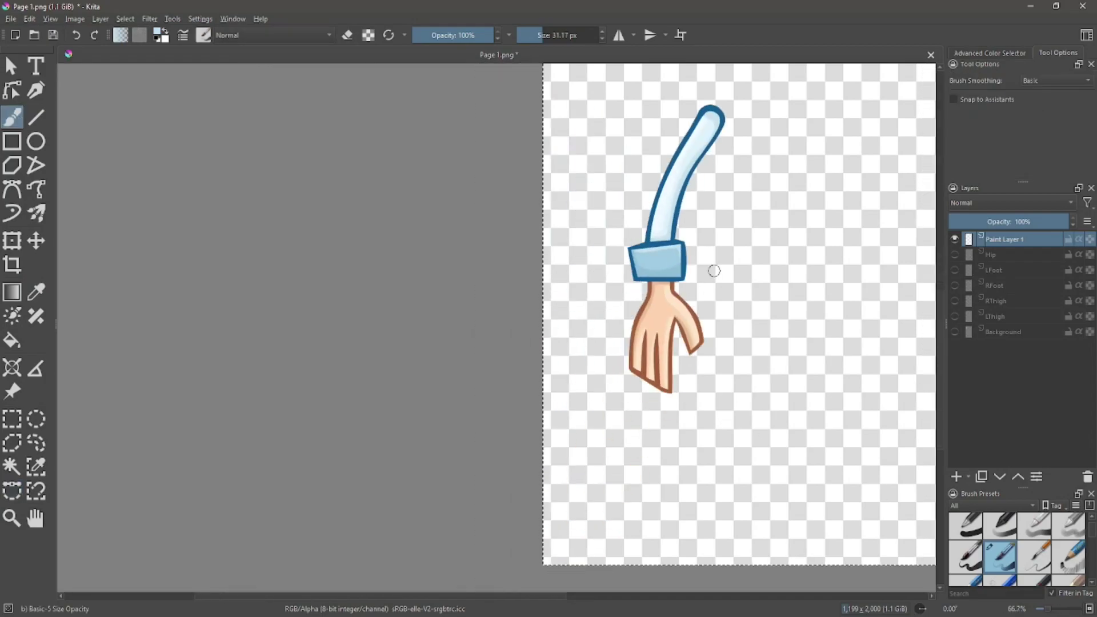
pyautogui.click(955, 255)
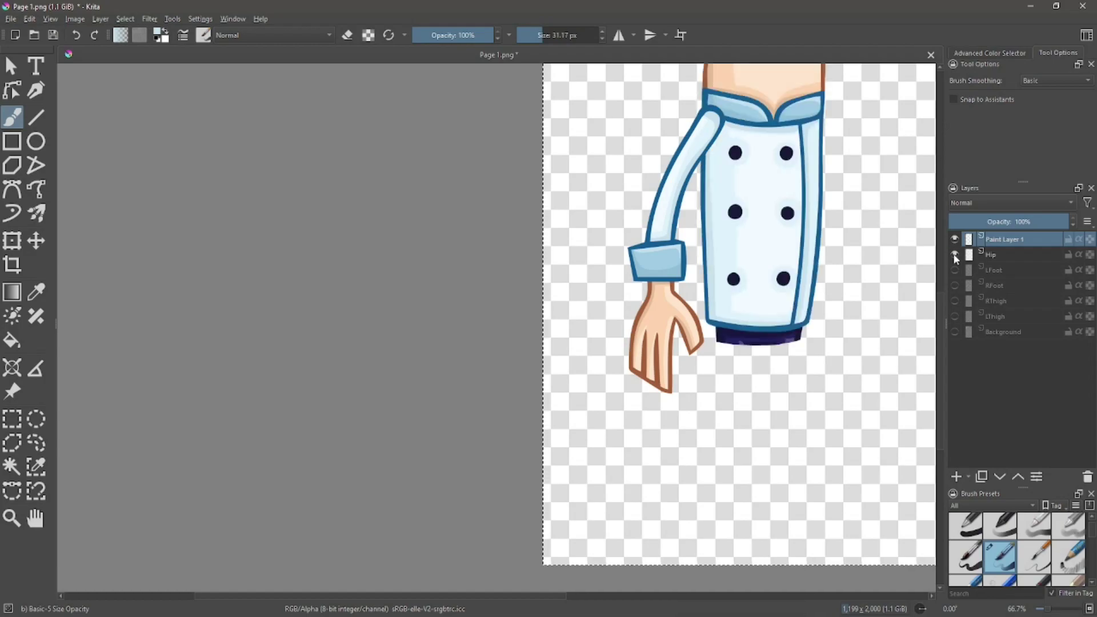
pyautogui.click(954, 255)
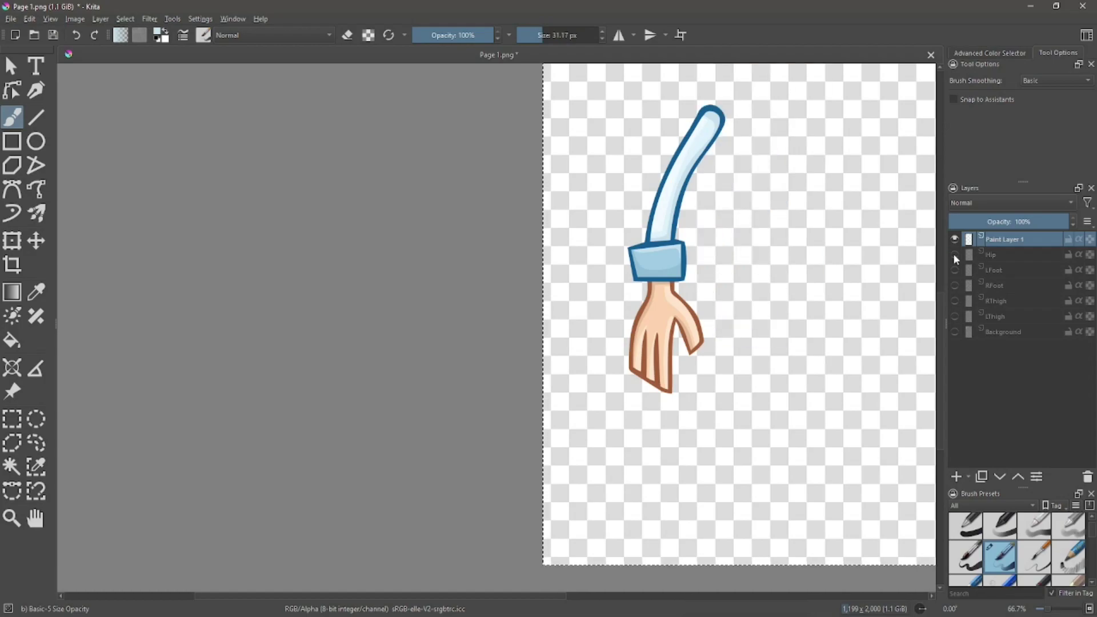
# Duplicate the arm's layer as a hidden layer named hand, and remove the hand below the cuff from Paint Layer 1.
pyautogui.rightClick(1005, 239)
pyautogui.click(941, 347)
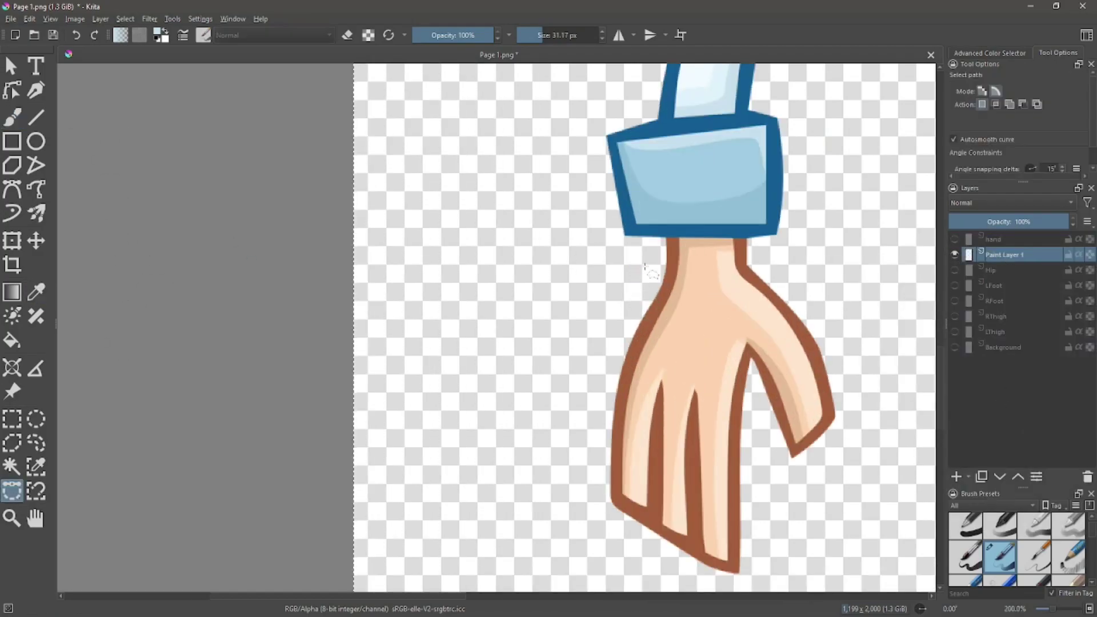
pyautogui.moveTo(620, 235)
pyautogui.mouseDown()
pyautogui.moveTo(718, 236)
pyautogui.moveTo(877, 485)
pyautogui.moveTo(611, 225)
pyautogui.moveTo(781, 257)
pyautogui.mouseUp()
pyautogui.click(620, 235)
pyautogui.press('b')
pyautogui.press('e')
pyautogui.press('Delete')
pyautogui.scroll(-1, 774, 269)
pyautogui.hotkey('ctrl', 'shift', 'a')
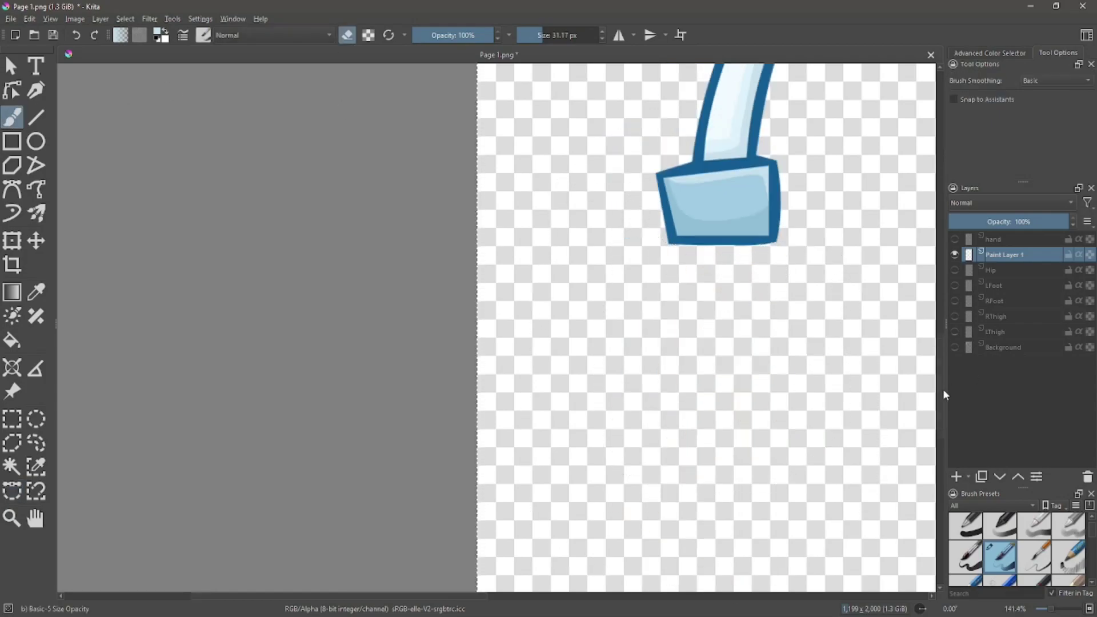
pyautogui.hotkey('ctrl', 't')
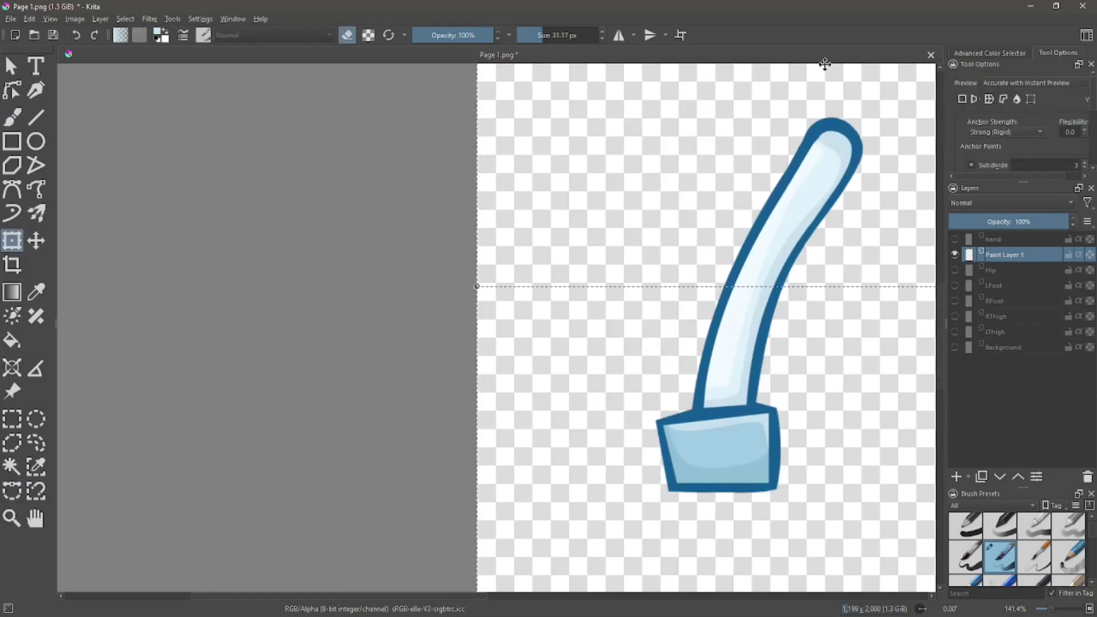
pyautogui.rightClick(1010, 258)
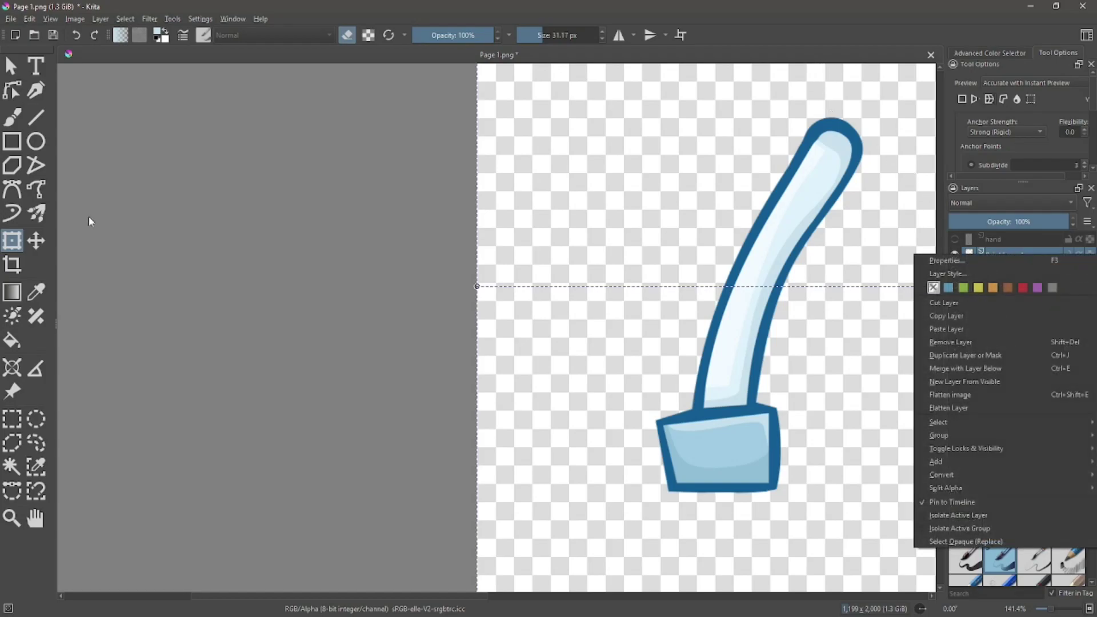
pyautogui.click(11, 66)
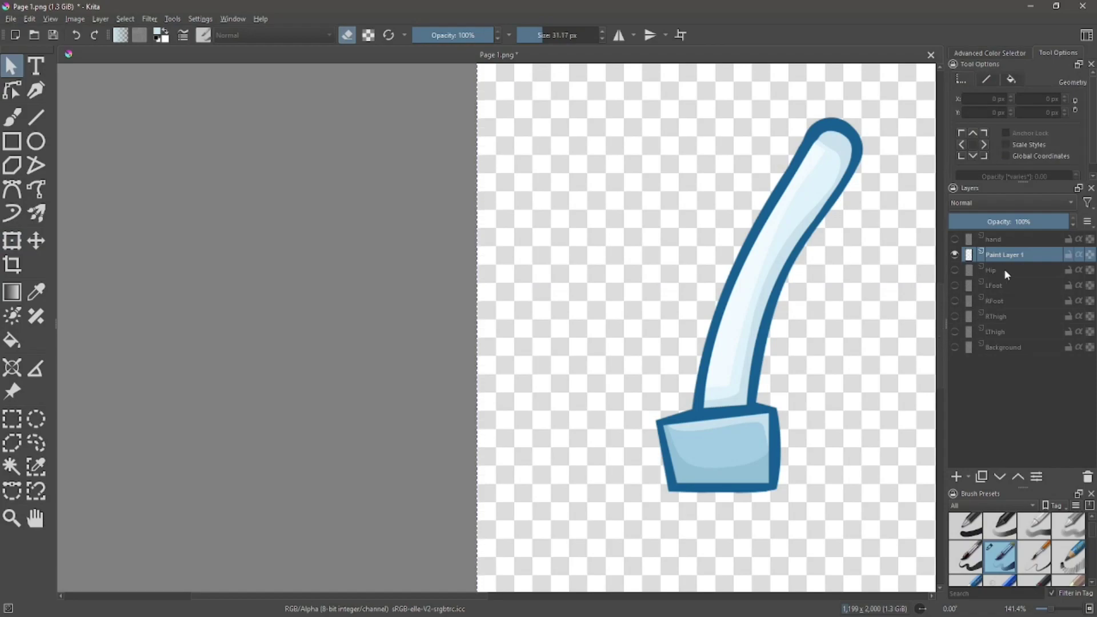
# Copy Paint Layer 1 and paste the arm into a new image, interpreting its colours as web (sRGB).
pyautogui.rightClick(1012, 255)
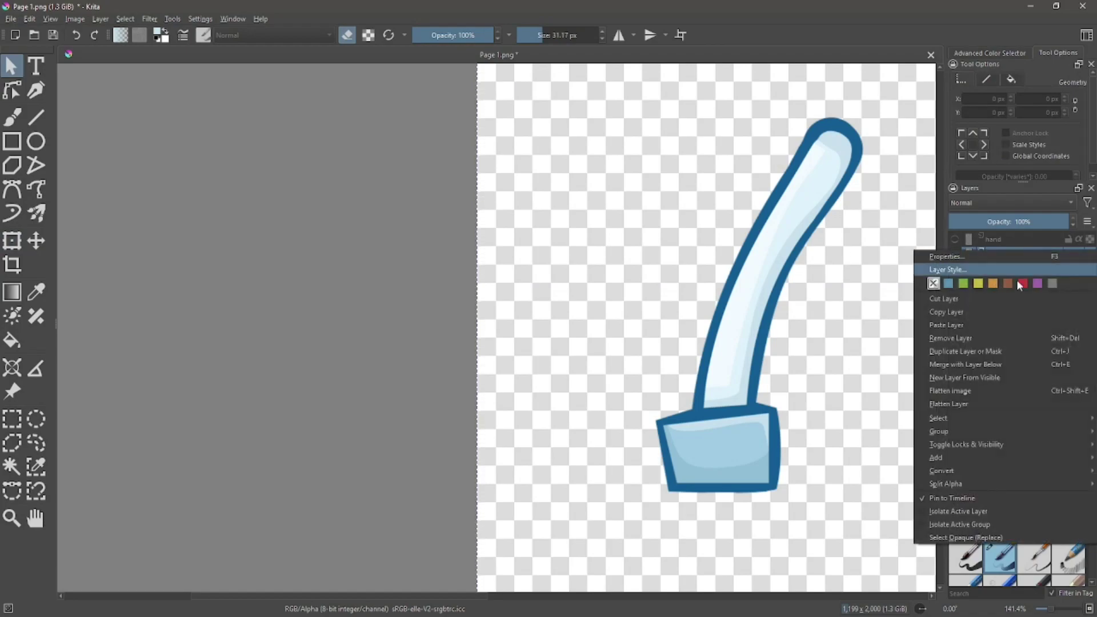
pyautogui.click(969, 313)
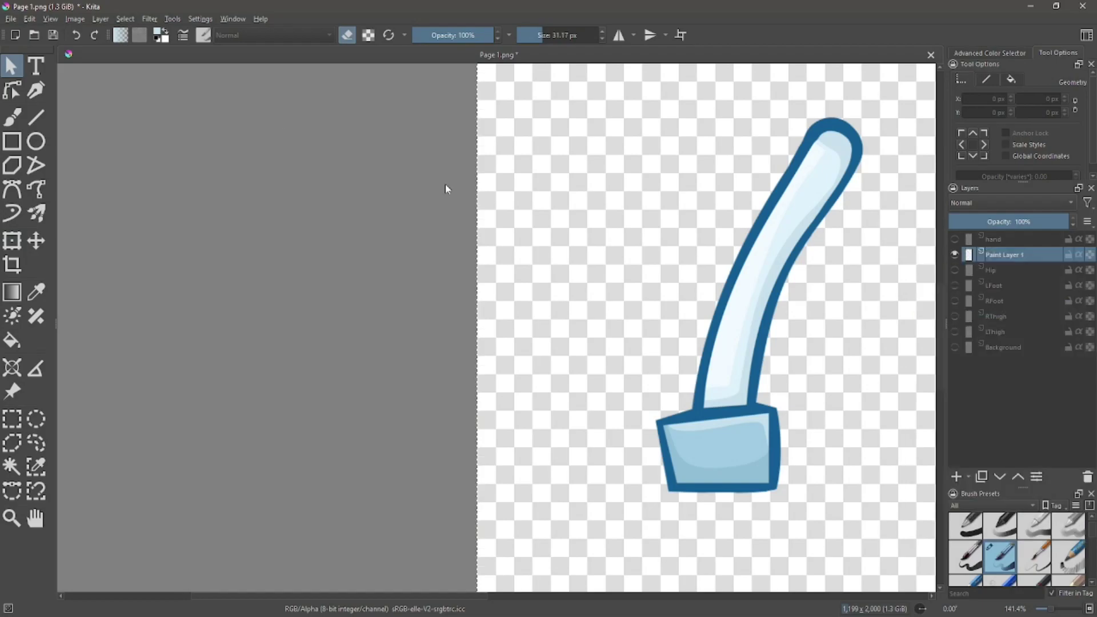
pyautogui.click(11, 19)
pyautogui.moveTo(29, 19)
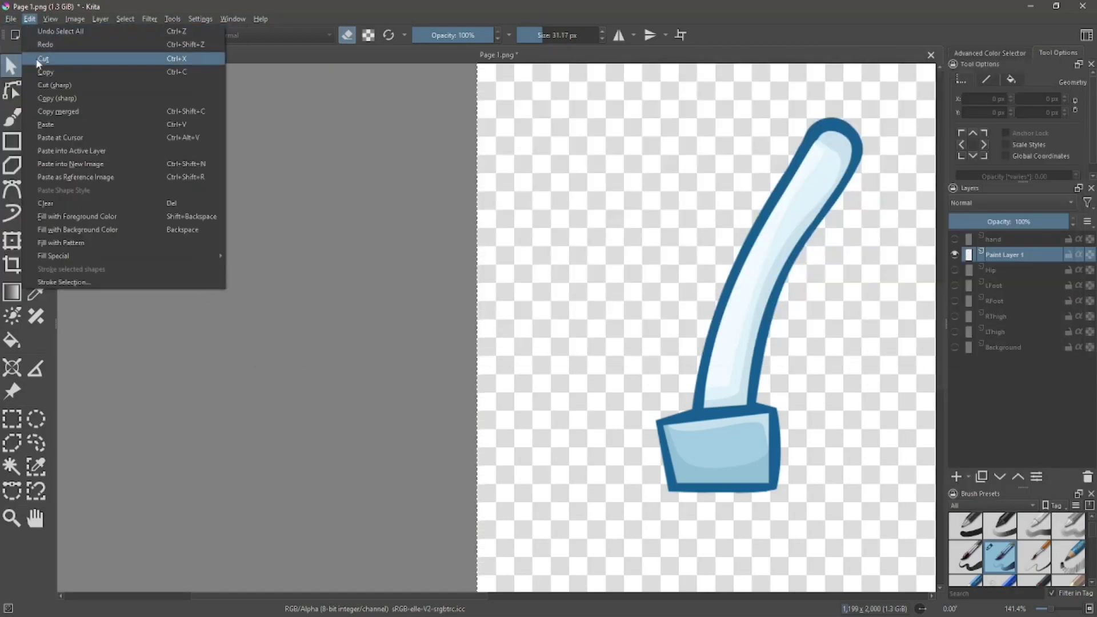
pyautogui.click(56, 164)
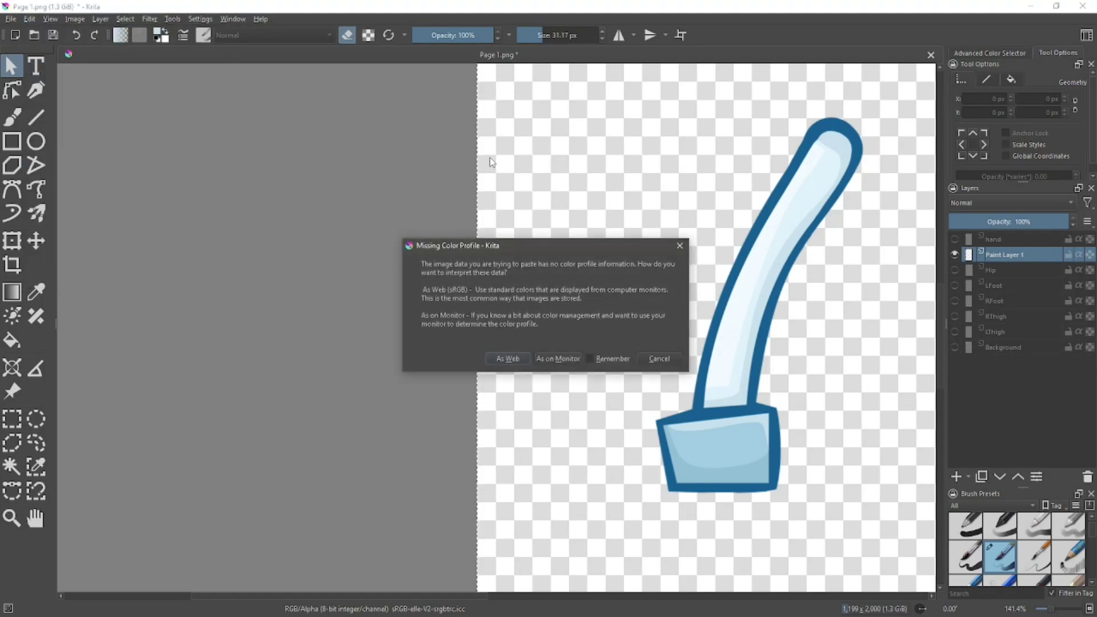
pyautogui.click(507, 359)
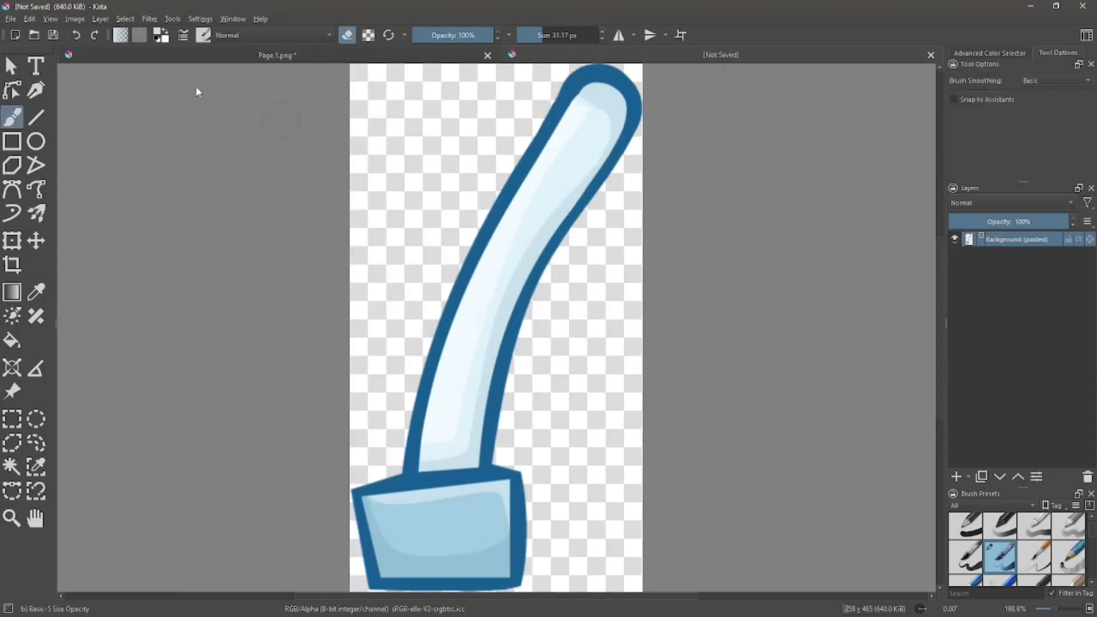
# Resize the new image's canvas to 500 px wide with proportions constrained.
pyautogui.click(30, 19)
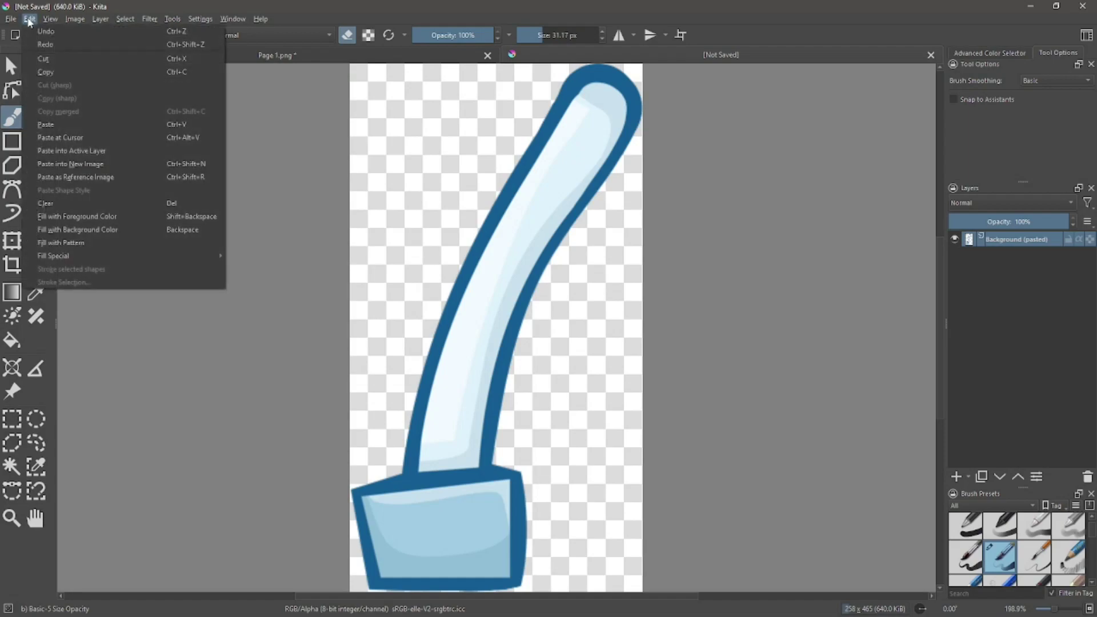
pyautogui.moveTo(58, 22)
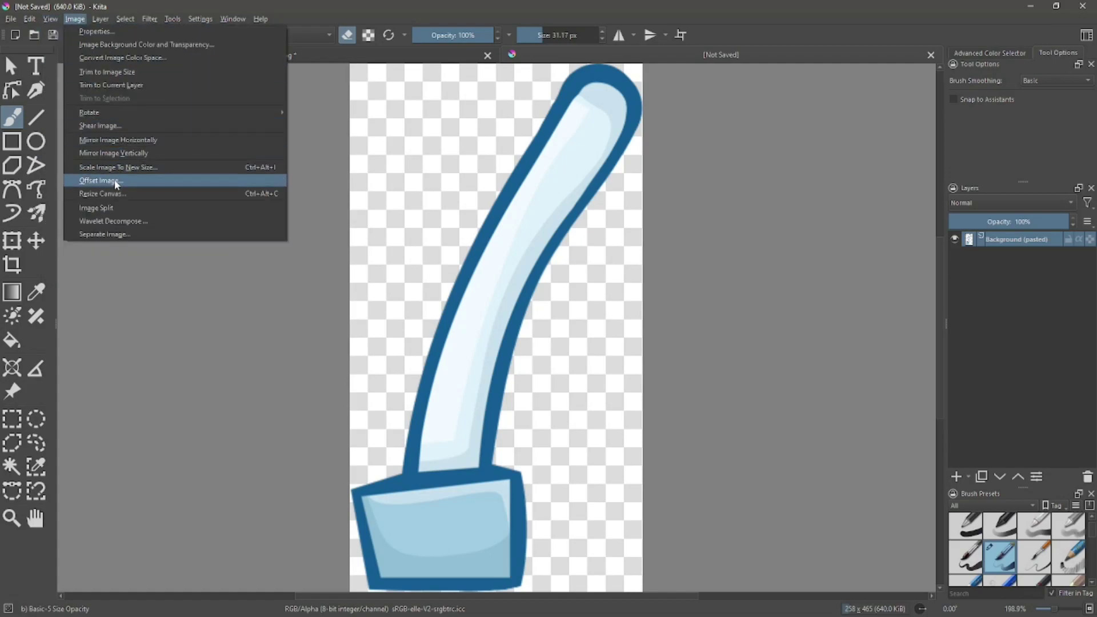
pyautogui.click(115, 193)
pyautogui.click(529, 232)
pyautogui.write('500')
pyautogui.click(509, 266)
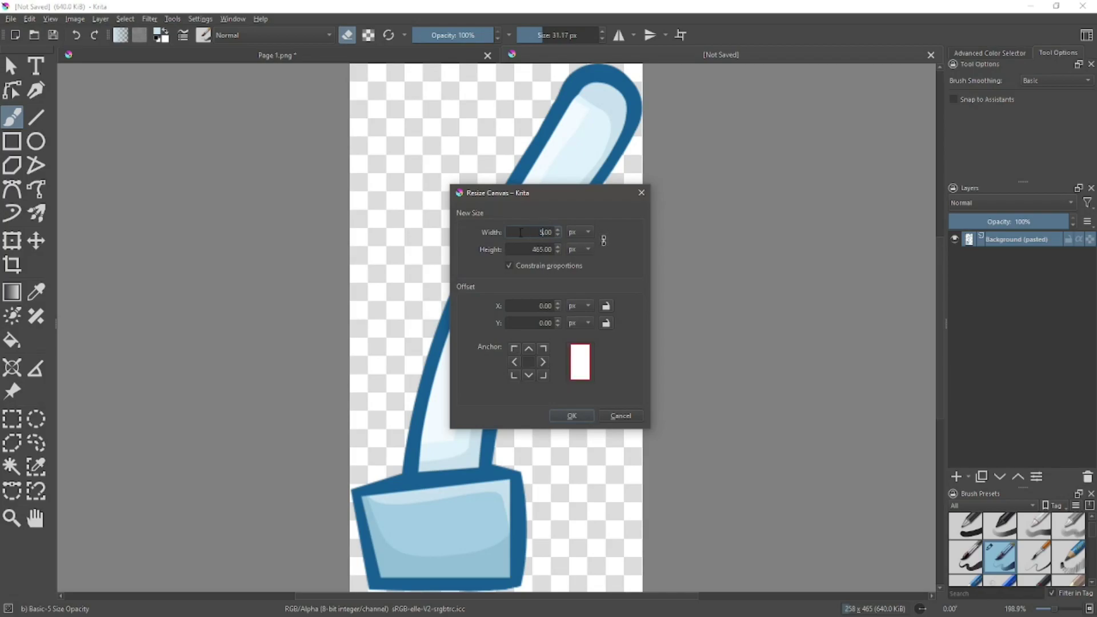
pyautogui.click(572, 416)
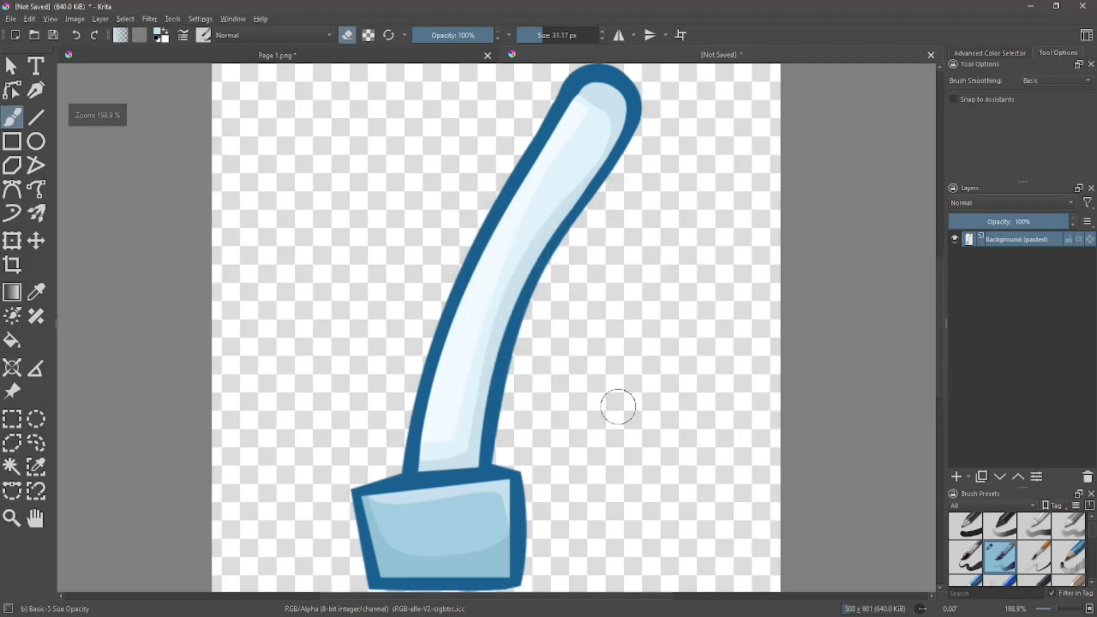
# Warp the curved arm by its anchor points until the sleeve runs nearly straight down to a tilted cuff, and apply the transform.
pyautogui.press('1')
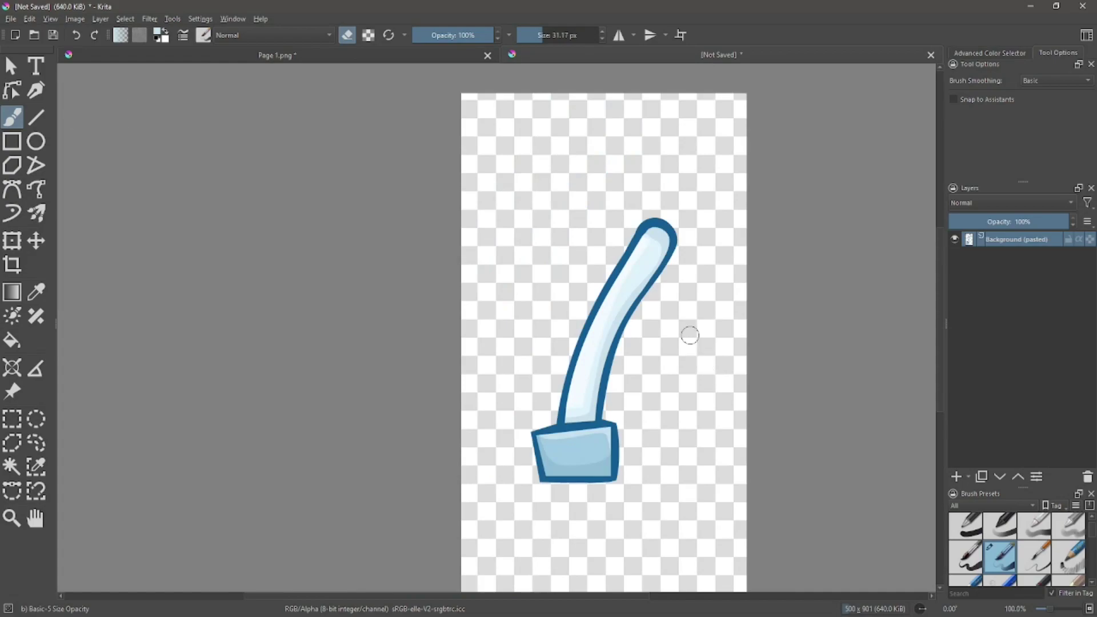
pyautogui.click(12, 240)
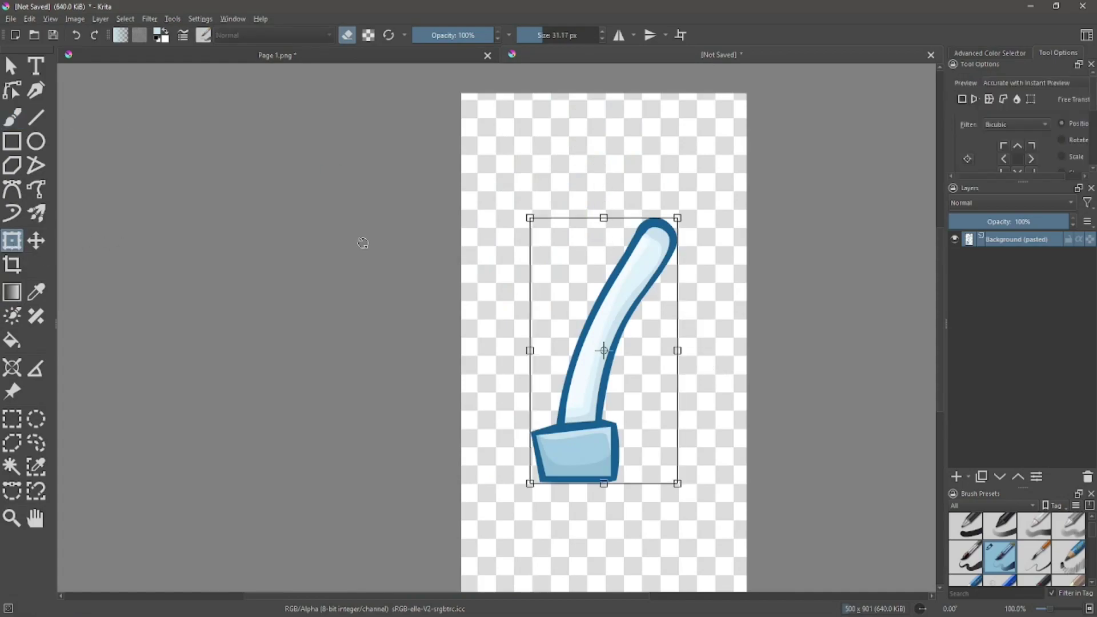
pyautogui.click(987, 102)
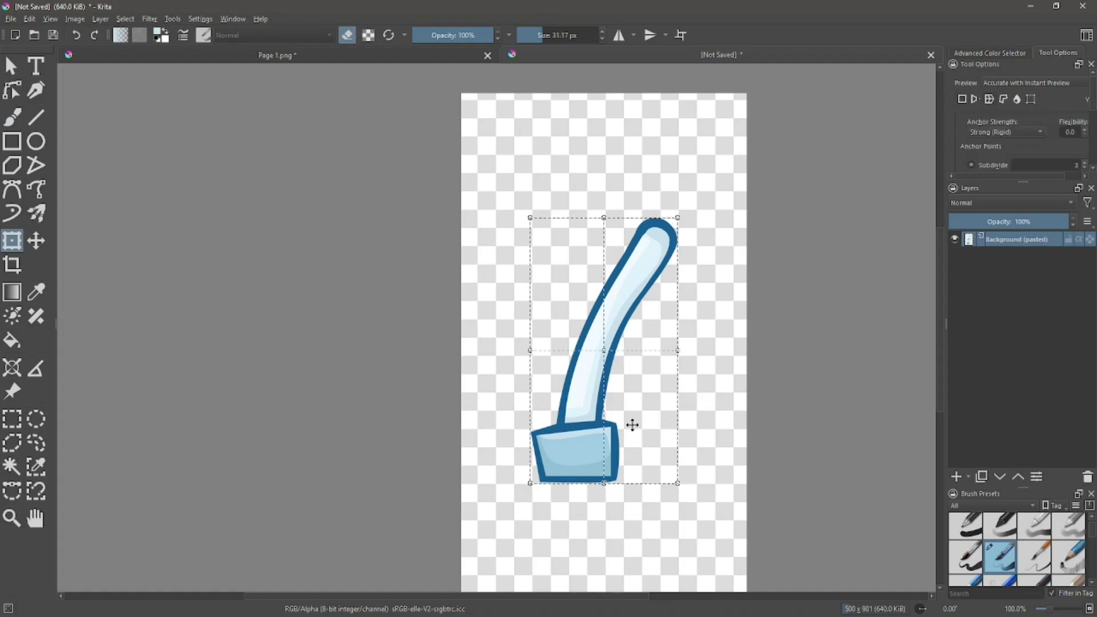
pyautogui.moveTo(679, 487)
pyautogui.mouseDown()
pyautogui.moveTo(658, 499)
pyautogui.moveTo(603, 487)
pyautogui.moveTo(566, 494)
pyautogui.moveTo(492, 463)
pyautogui.moveTo(484, 478)
pyautogui.mouseUp()
pyautogui.moveTo(530, 351); pyautogui.dragTo(535, 343)
pyautogui.moveTo(566, 495); pyautogui.dragTo(555, 501)
pyautogui.moveTo(657, 499); pyautogui.dragTo(642, 553)
pyautogui.moveTo(531, 219); pyautogui.dragTo(549, 224)
pyautogui.moveTo(678, 353); pyautogui.dragTo(680, 368)
pyautogui.moveTo(483, 470)
pyautogui.mouseDown()
pyautogui.moveTo(485, 457)
pyautogui.moveTo(481, 469)
pyautogui.mouseUp()
pyautogui.moveTo(555, 501); pyautogui.dragTo(553, 498)
pyautogui.moveTo(642, 553); pyautogui.dragTo(635, 570)
pyautogui.moveTo(481, 469); pyautogui.dragTo(475, 457)
pyautogui.moveTo(535, 342); pyautogui.dragTo(551, 328)
pyautogui.moveTo(553, 498); pyautogui.dragTo(544, 503)
pyautogui.moveTo(604, 350); pyautogui.dragTo(589, 372)
pyautogui.moveTo(550, 329); pyautogui.dragTo(554, 321)
pyautogui.moveTo(679, 367); pyautogui.dragTo(681, 367)
pyautogui.moveTo(548, 224); pyautogui.dragTo(533, 224)
pyautogui.moveTo(555, 321); pyautogui.dragTo(529, 337)
pyautogui.moveTo(604, 217); pyautogui.dragTo(597, 226)
pyautogui.moveTo(475, 459); pyautogui.dragTo(472, 460)
pyautogui.moveTo(543, 503); pyautogui.dragTo(540, 507)
pyautogui.hotkey('ctrl', 'Return')
pyautogui.press('Escape')
pyautogui.press('Return')
# Apply a second warp to the arm, refining the sleeve and the shape of the cuff.
pyautogui.click(122, 246)
pyautogui.moveTo(461, 350); pyautogui.dragTo(476, 349)
pyautogui.moveTo(461, 93); pyautogui.dragTo(455, 85)
pyautogui.scroll(-2, 800, 527)
pyautogui.scroll(1, 800, 526)
pyautogui.moveTo(674, 502); pyautogui.dragTo(678, 465)
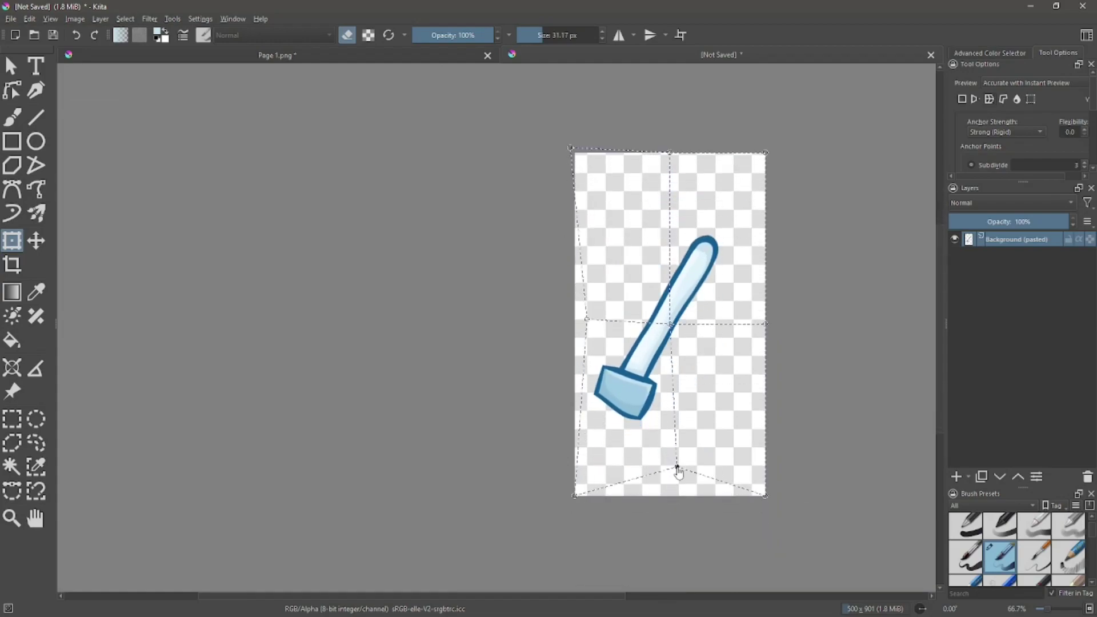
pyautogui.moveTo(577, 496); pyautogui.dragTo(567, 487)
pyautogui.moveTo(587, 327); pyautogui.dragTo(598, 317)
pyautogui.press('Return')
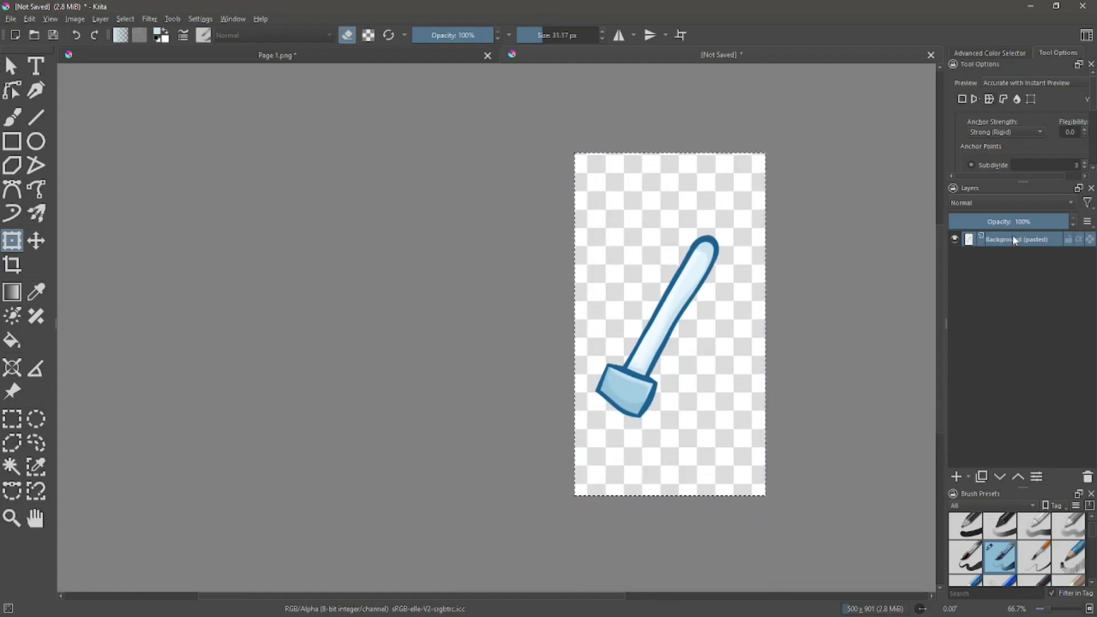
# Copy the straightened arm's layer and paste it as a layer into the Page 1.png document.
pyautogui.rightClick(1013, 238)
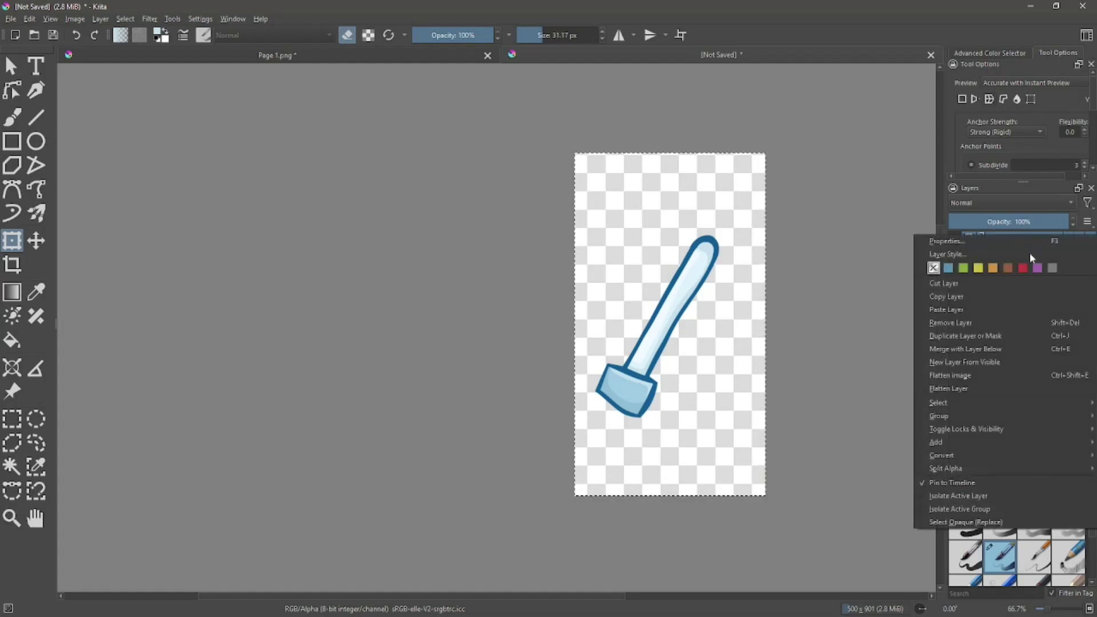
pyautogui.click(958, 298)
pyautogui.click(312, 58)
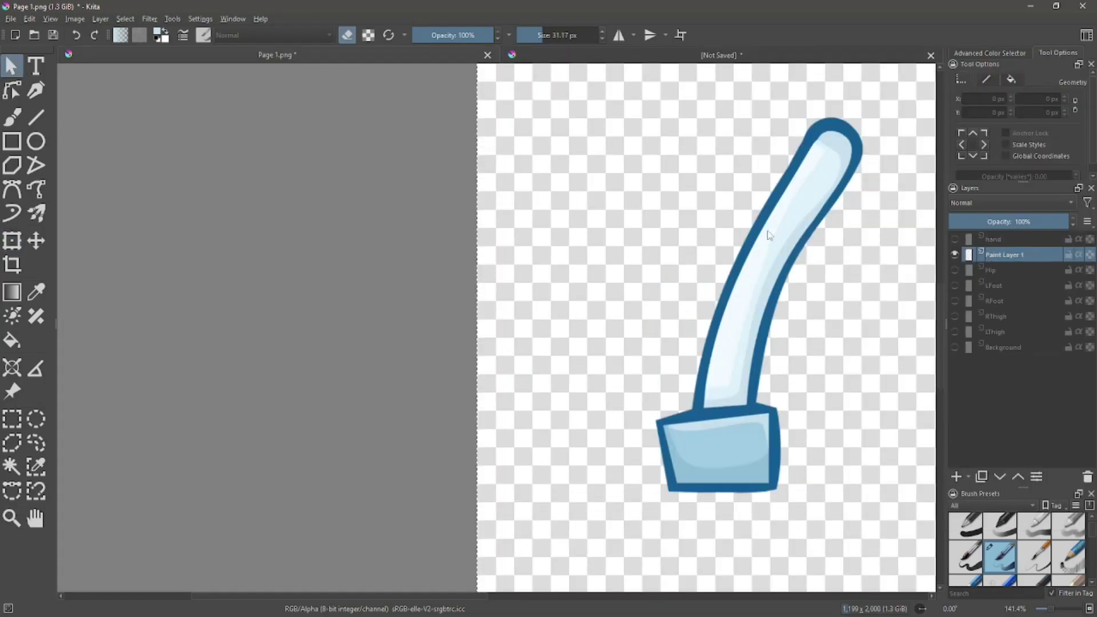
pyautogui.rightClick(680, 254)
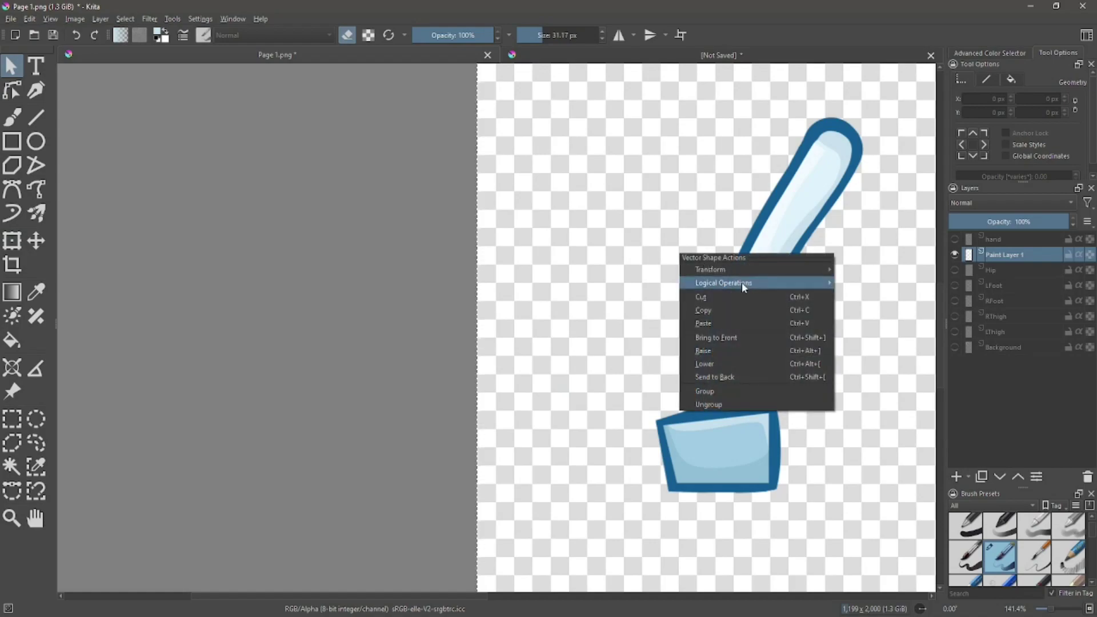
pyautogui.click(732, 327)
# Show Paint Layer 1 as a reference and move the pasted straight arm down over the old curved arm.
pyautogui.click(955, 270)
pyautogui.scroll(-4, 829, 333)
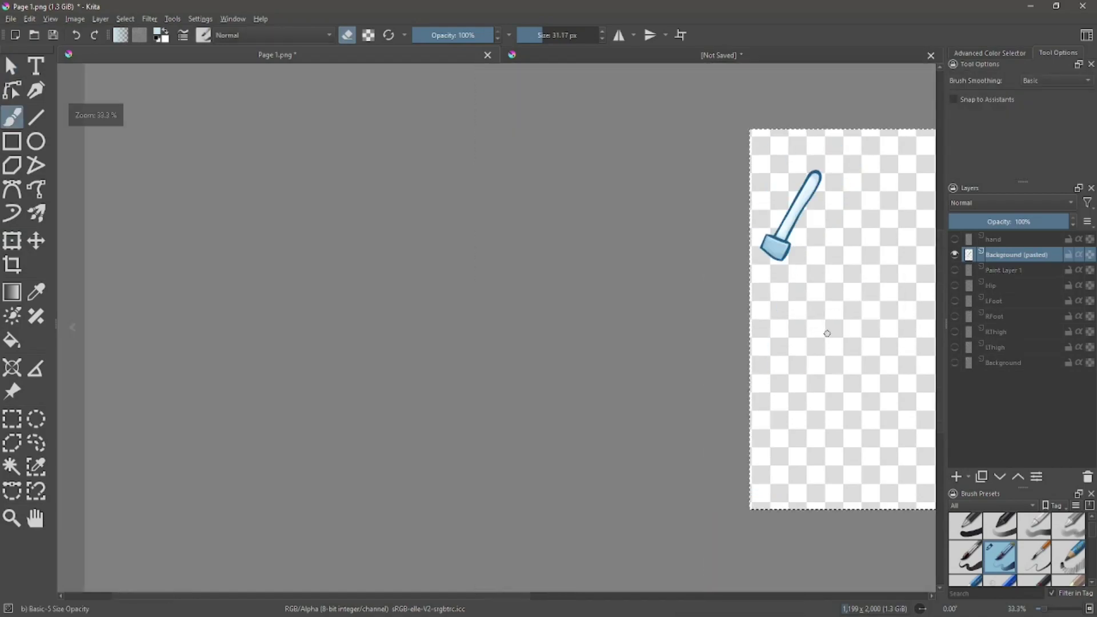
pyautogui.scroll(1, 831, 334)
pyautogui.click(955, 270)
pyautogui.click(11, 241)
pyautogui.moveTo(780, 149); pyautogui.dragTo(809, 308)
# Show the Hip layer, hide Paint Layer 1, and undo the last shift of the straight arm.
pyautogui.click(955, 286)
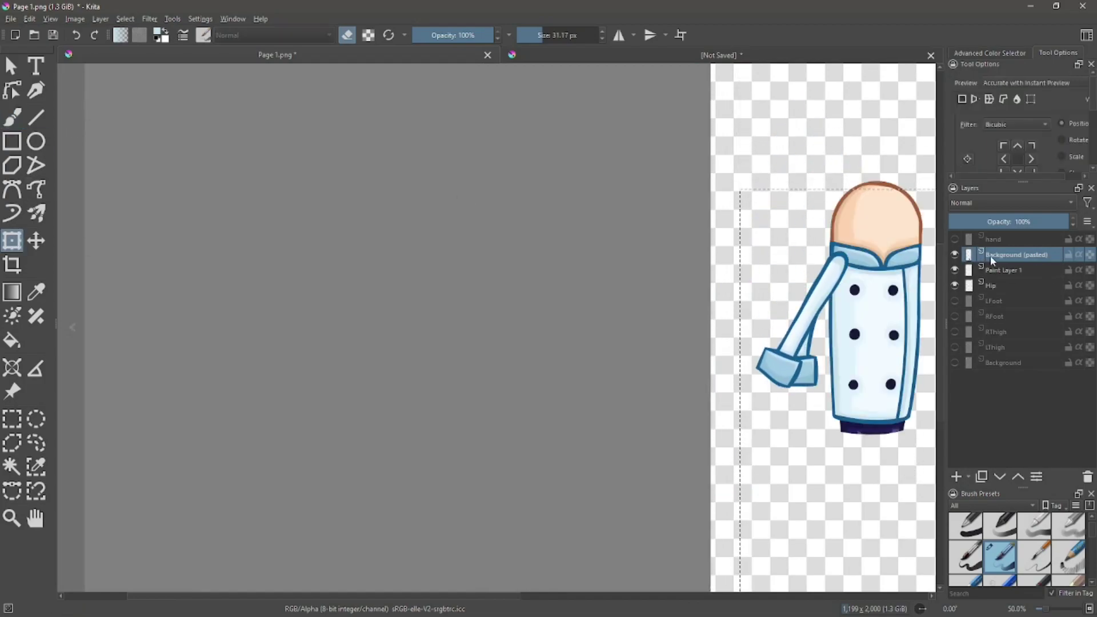
pyautogui.click(955, 270)
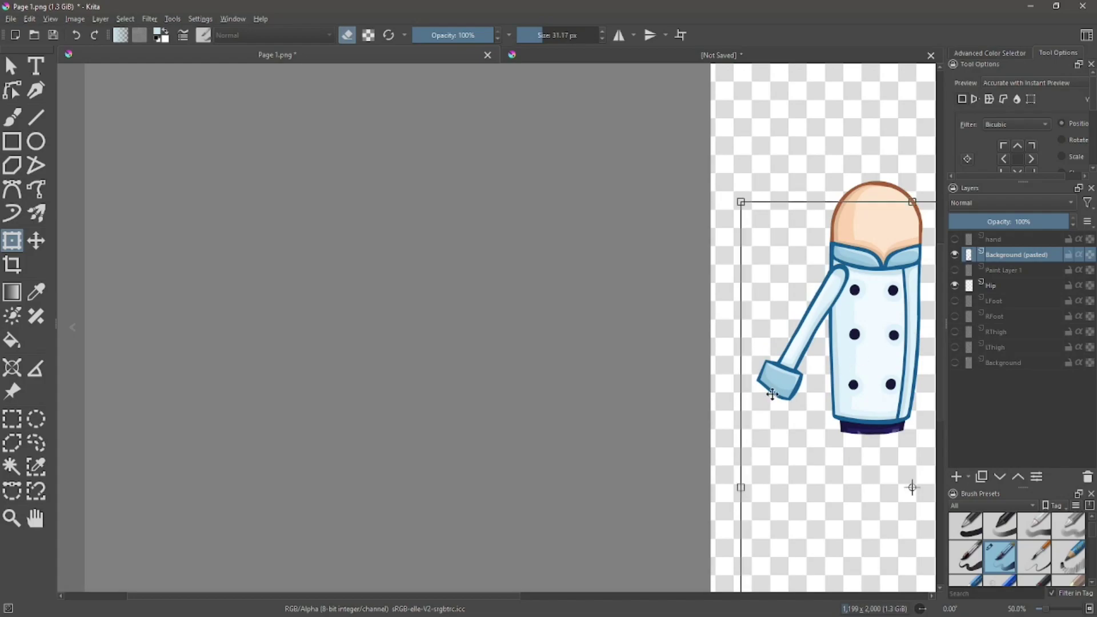
pyautogui.click(988, 100)
pyautogui.hotkey('ctrl', 'z')
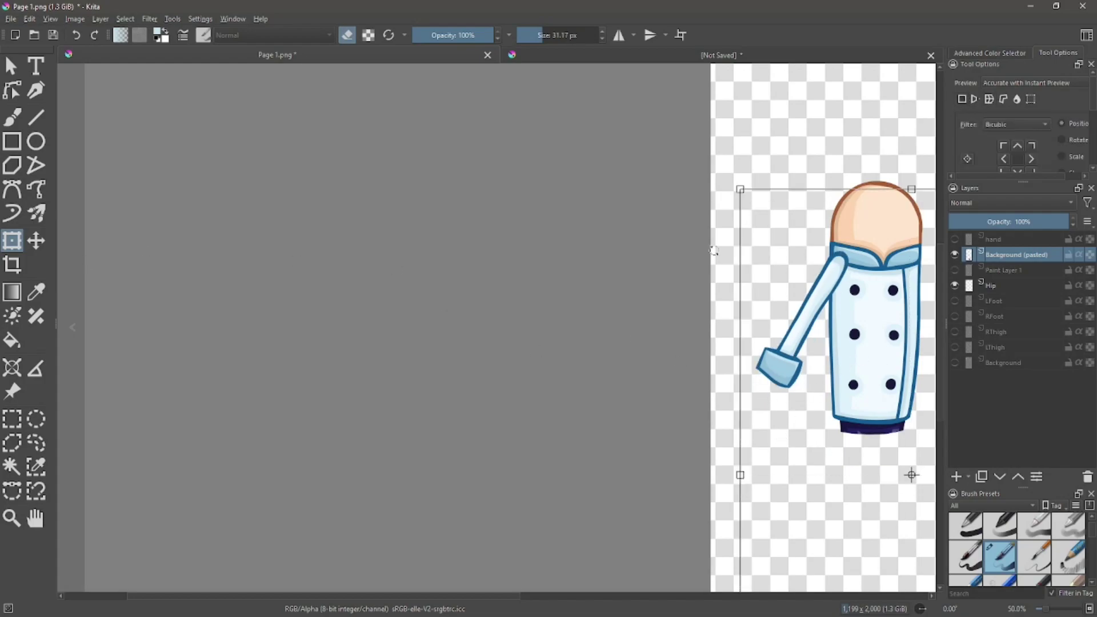
# Move the straight arm slightly down so its rounded end sits at the jacket's shoulder just below the collar.
pyautogui.scroll(-2, 842, 194)
pyautogui.press('Return')
pyautogui.moveTo(514, 595); pyautogui.dragTo(634, 595)
pyautogui.click(595, 250)
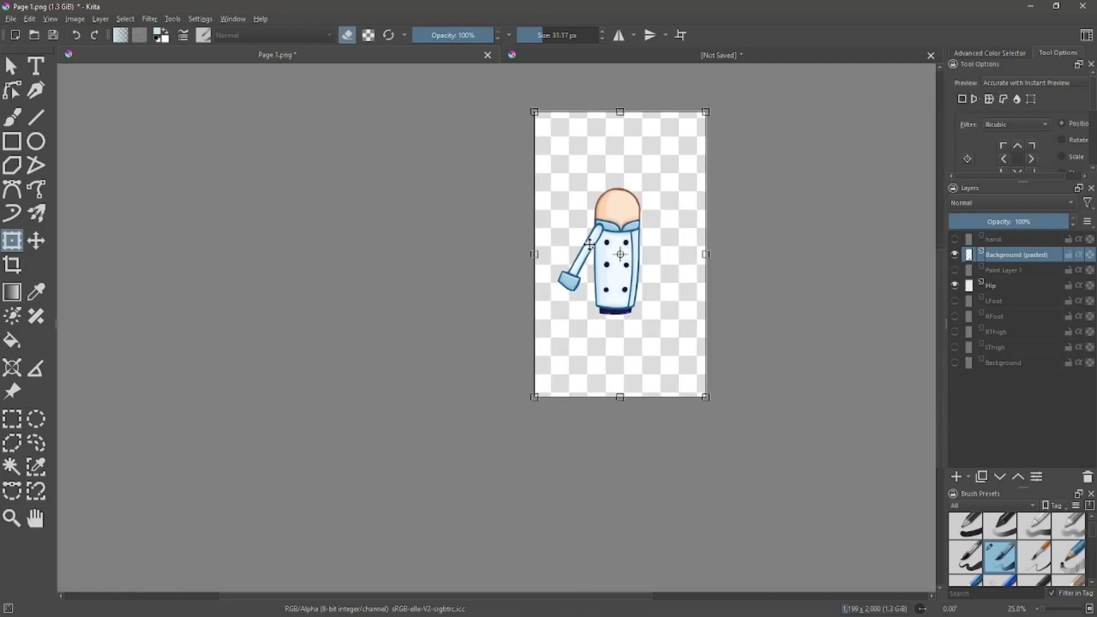
pyautogui.moveTo(592, 239); pyautogui.dragTo(589, 247)
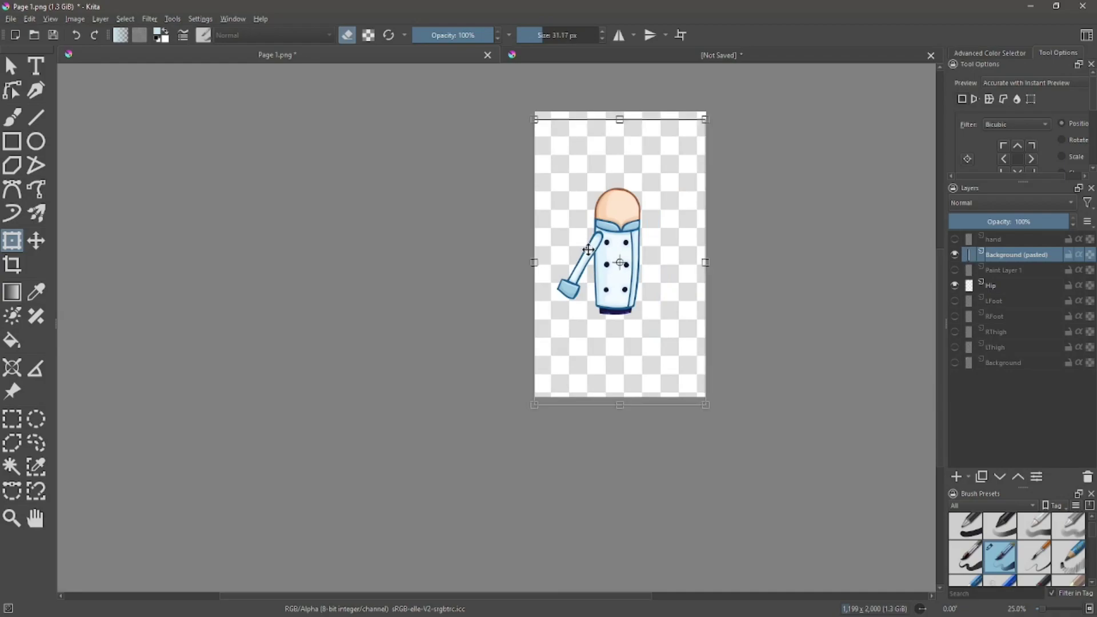
# Duplicate the straight arm's layer, naming the original RHand and the copy LHand.
pyautogui.rightClick(1034, 256)
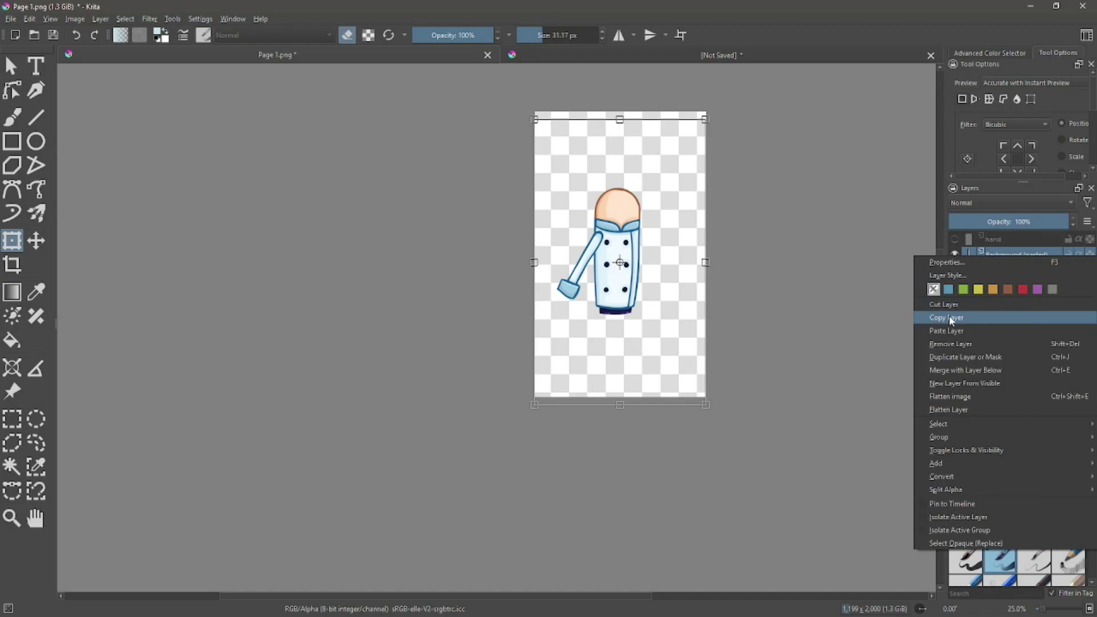
pyautogui.click(958, 357)
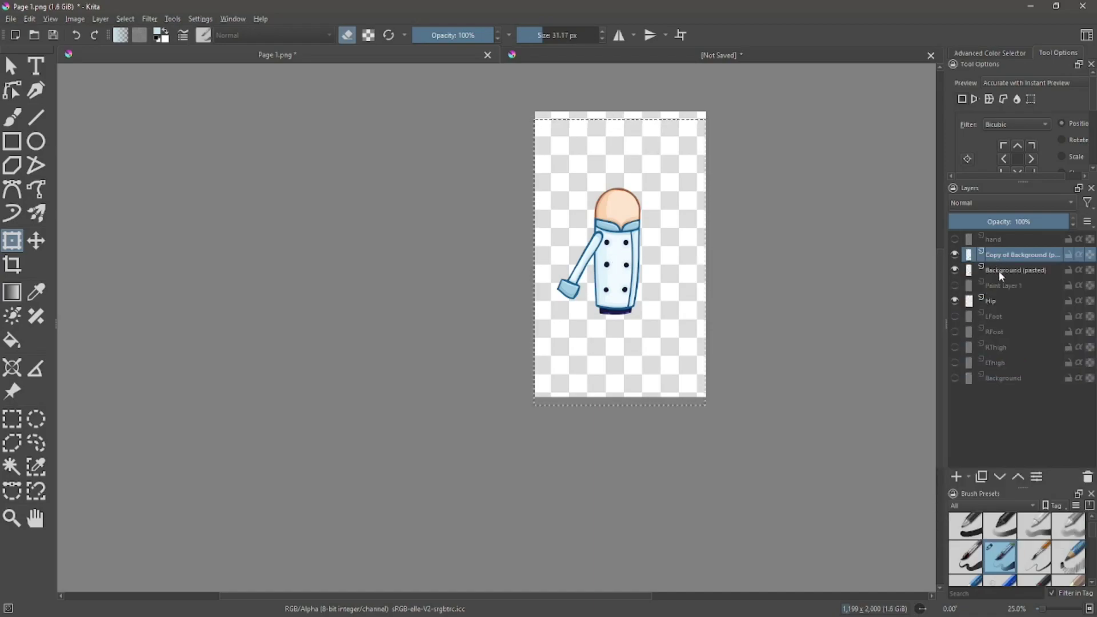
pyautogui.click(999, 270)
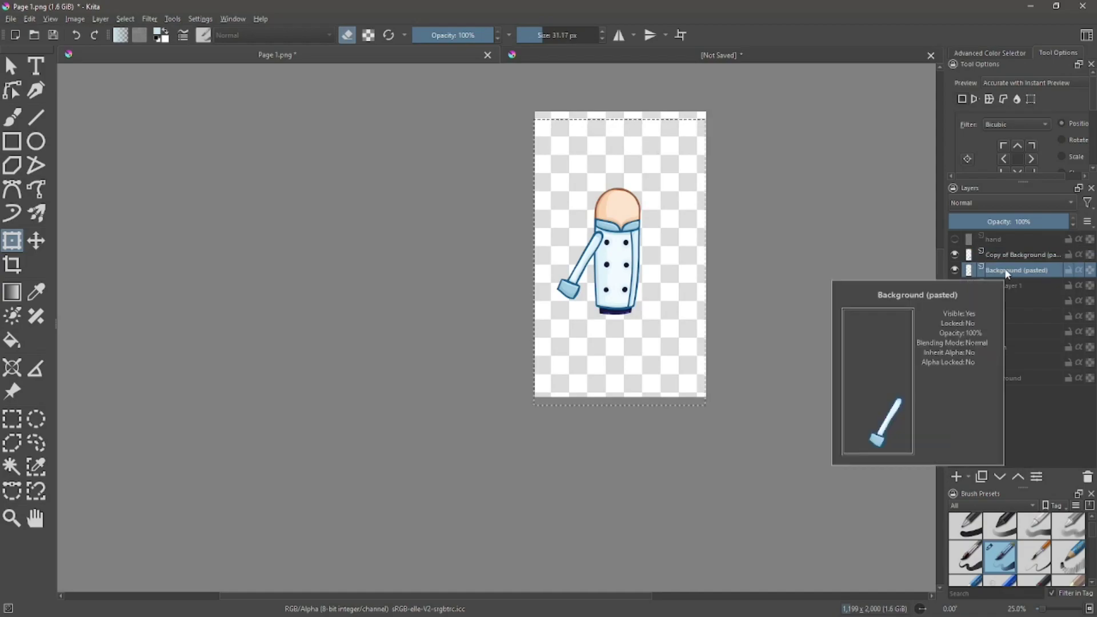
pyautogui.doubleClick(1004, 270)
pyautogui.write('RHand')
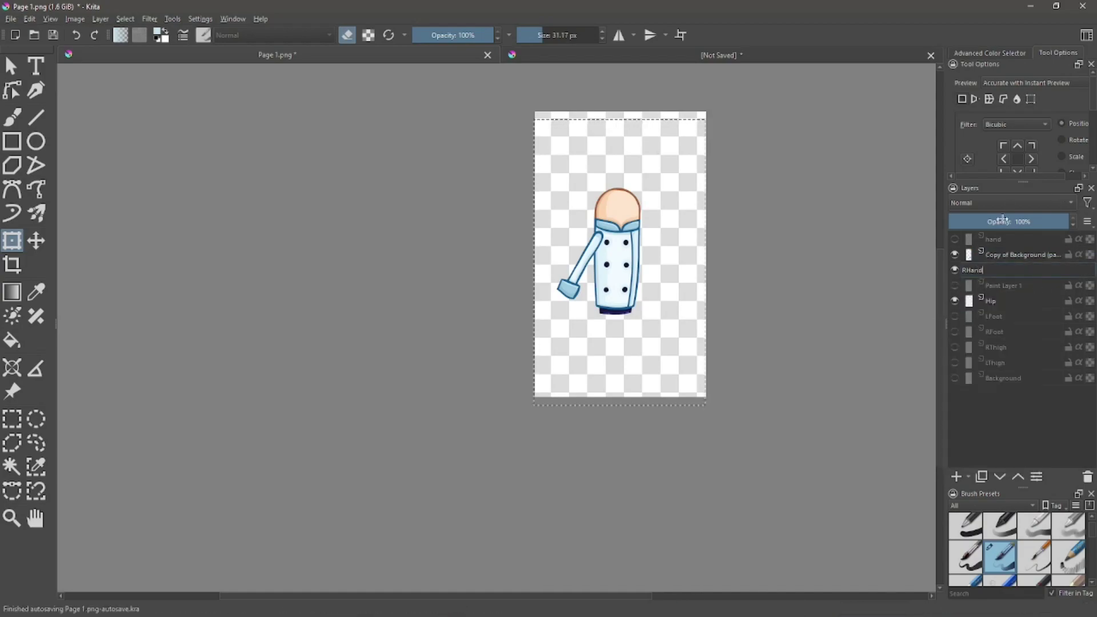
pyautogui.doubleClick(1021, 254)
pyautogui.write('LHand')
pyautogui.press('Return')
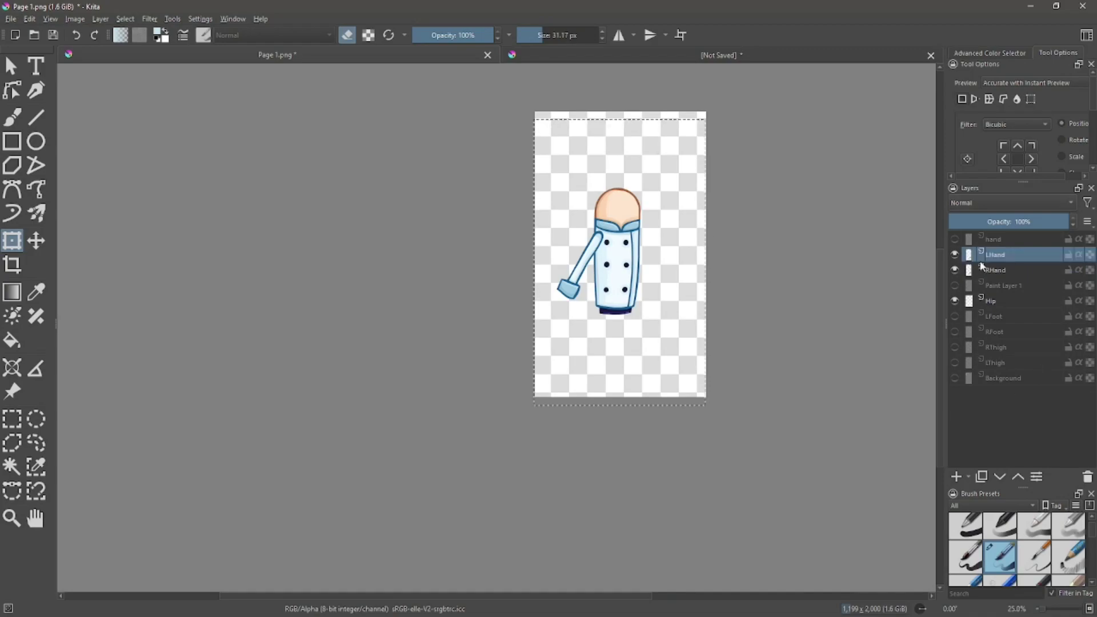
# Mirror the LHand layer horizontally to form the arm on the body's other side.
pyautogui.click(75, 18)
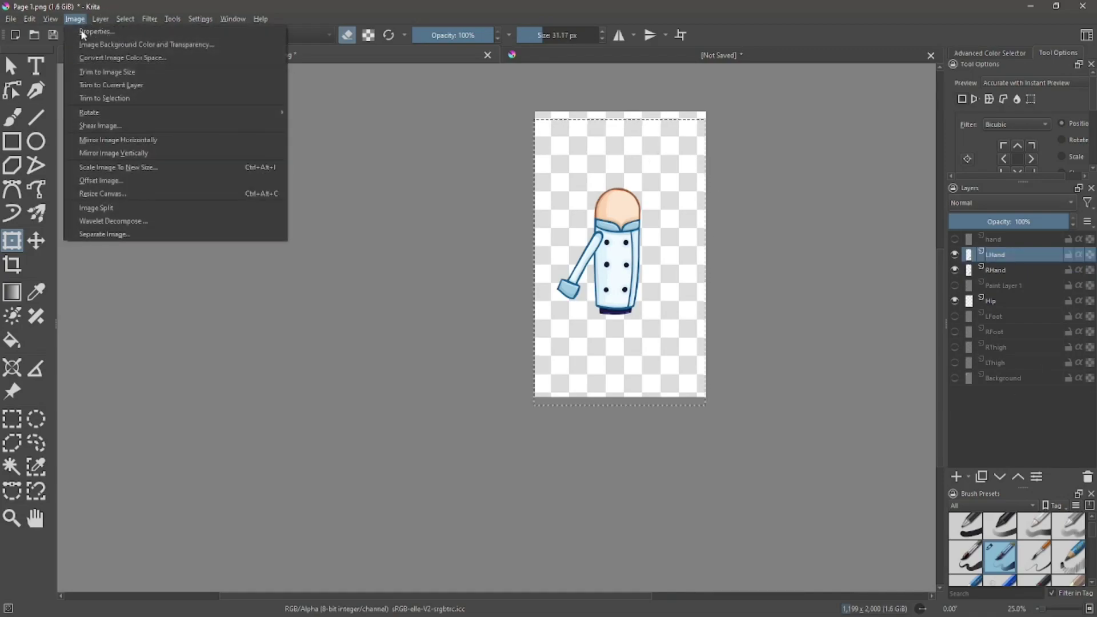
pyautogui.moveTo(101, 18)
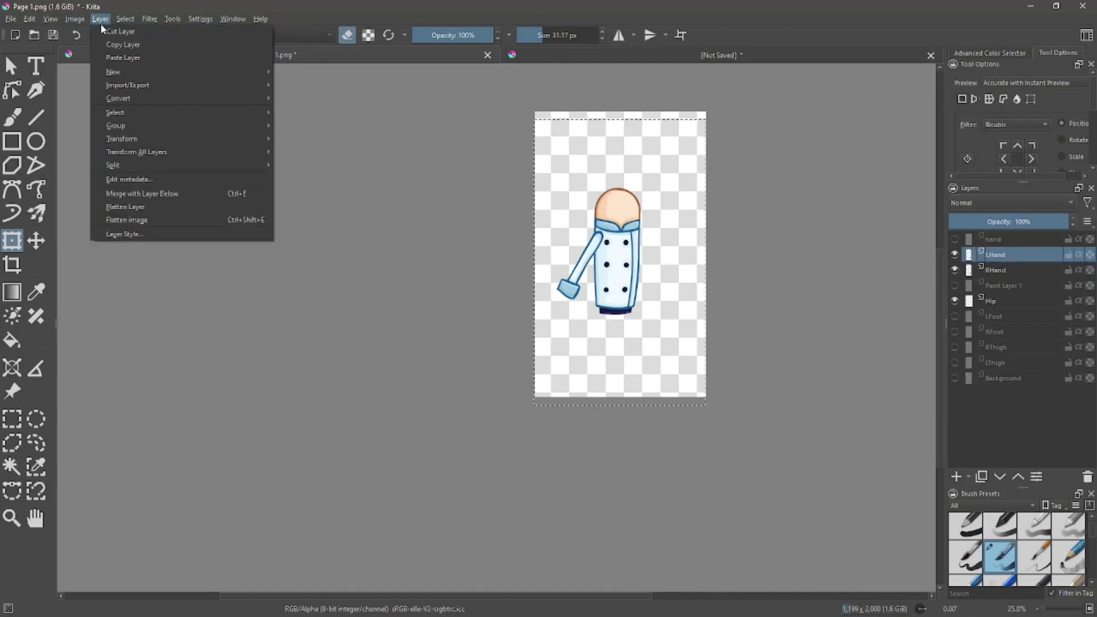
pyautogui.moveTo(120, 139)
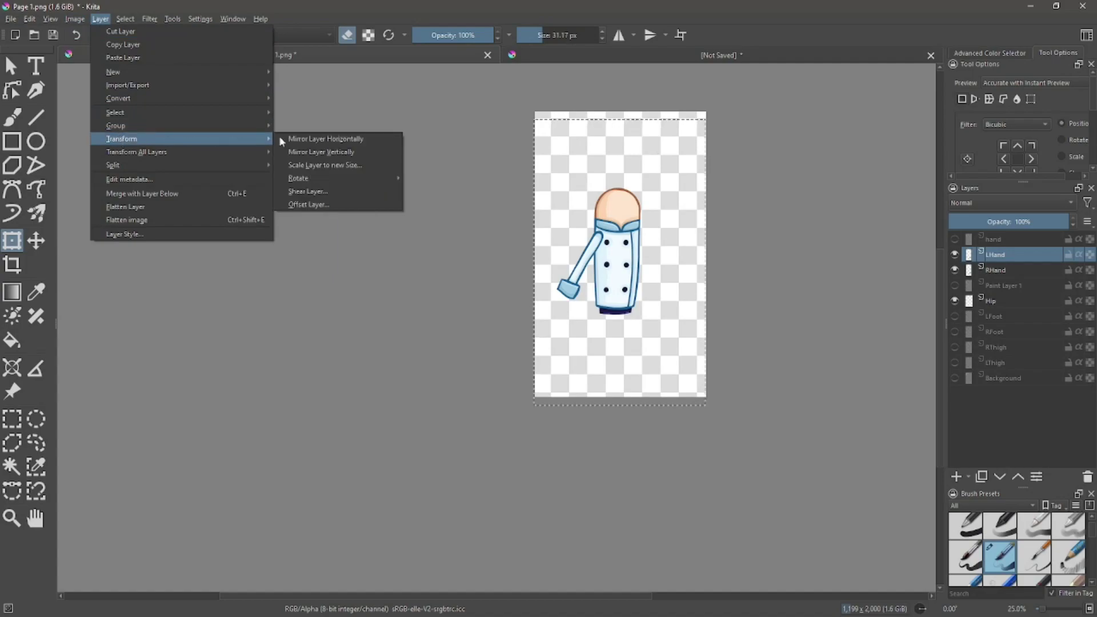
pyautogui.click(321, 140)
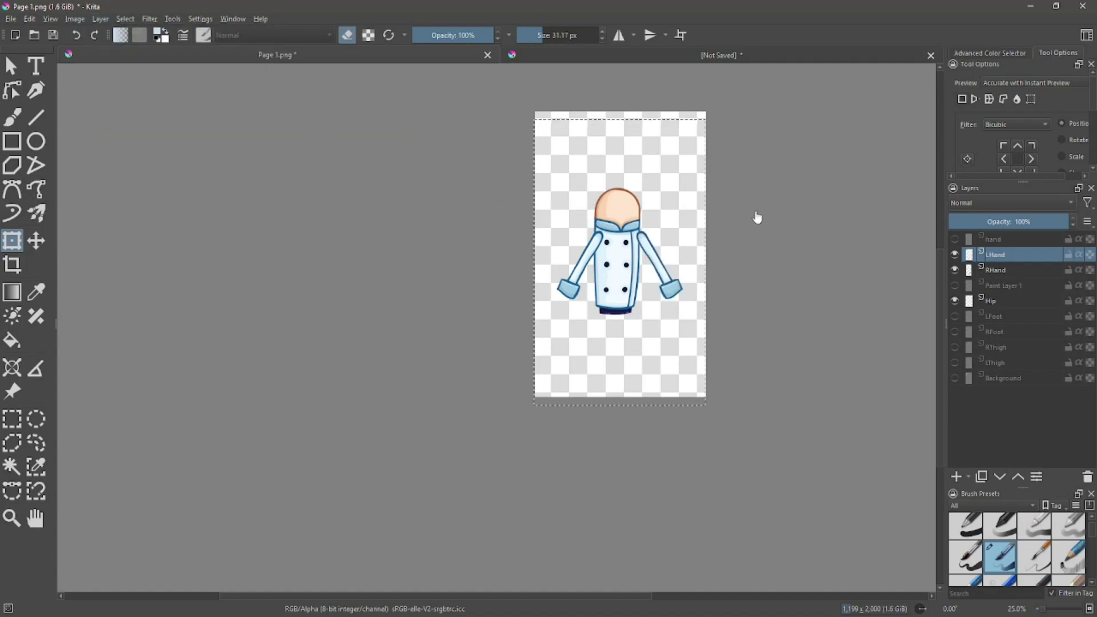
# Move the mirrored LHand arm slightly inward and down so its rounded end meets the jacket's shoulder.
pyautogui.moveTo(661, 267); pyautogui.dragTo(656, 269)
pyautogui.press('Return')
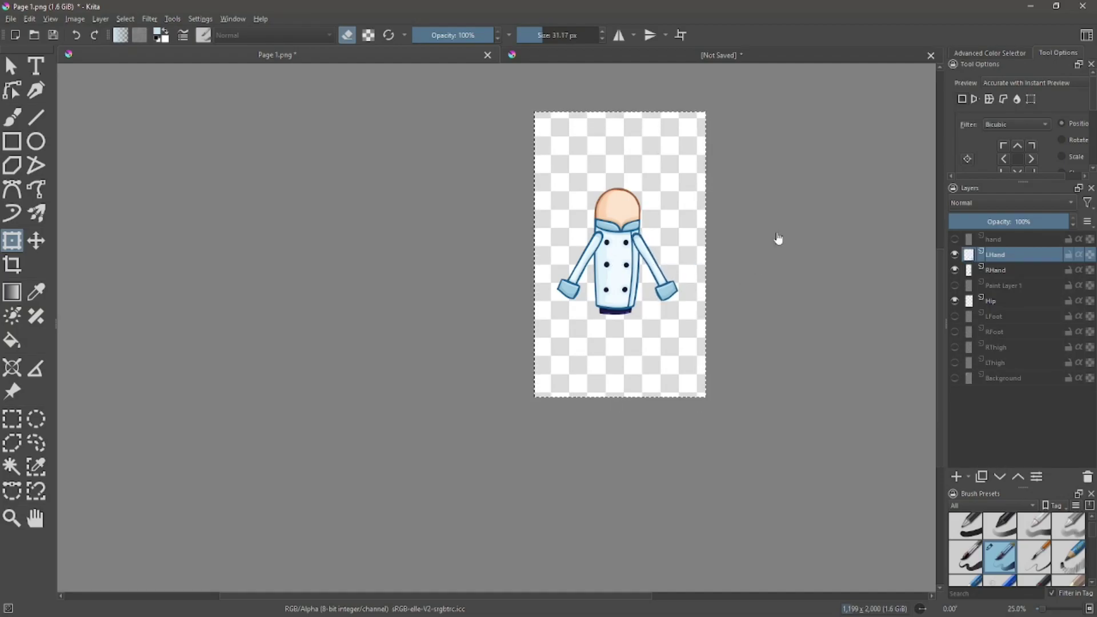
pyautogui.scroll(5, 577, 317)
pyautogui.scroll(-3, 821, 309)
pyautogui.scroll(3, 800, 303)
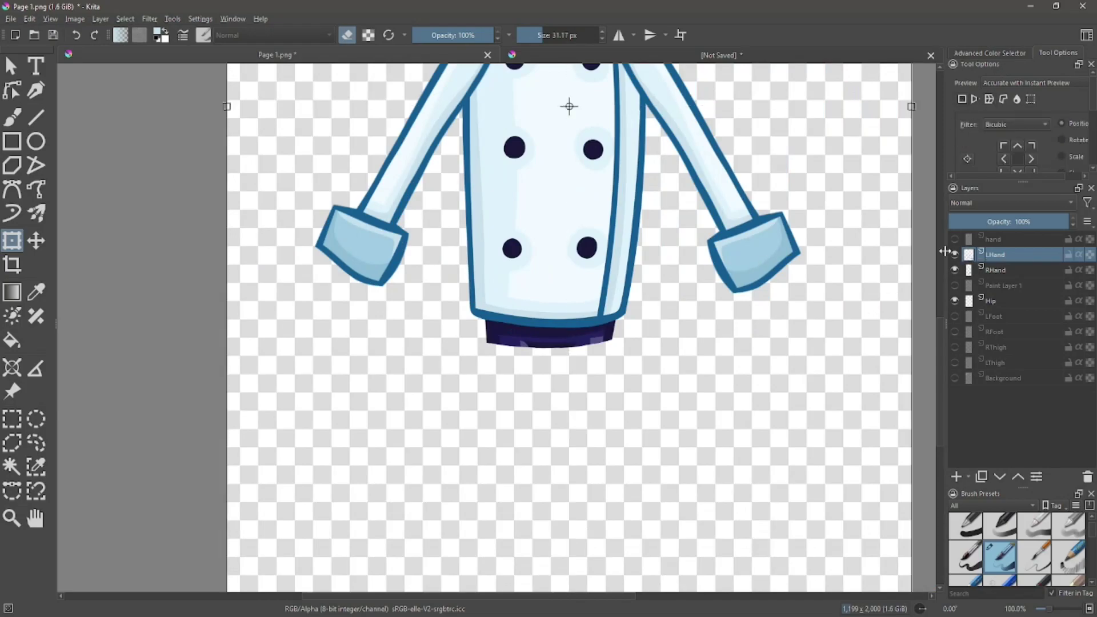
pyautogui.rightClick(1006, 239)
pyautogui.click(960, 329)
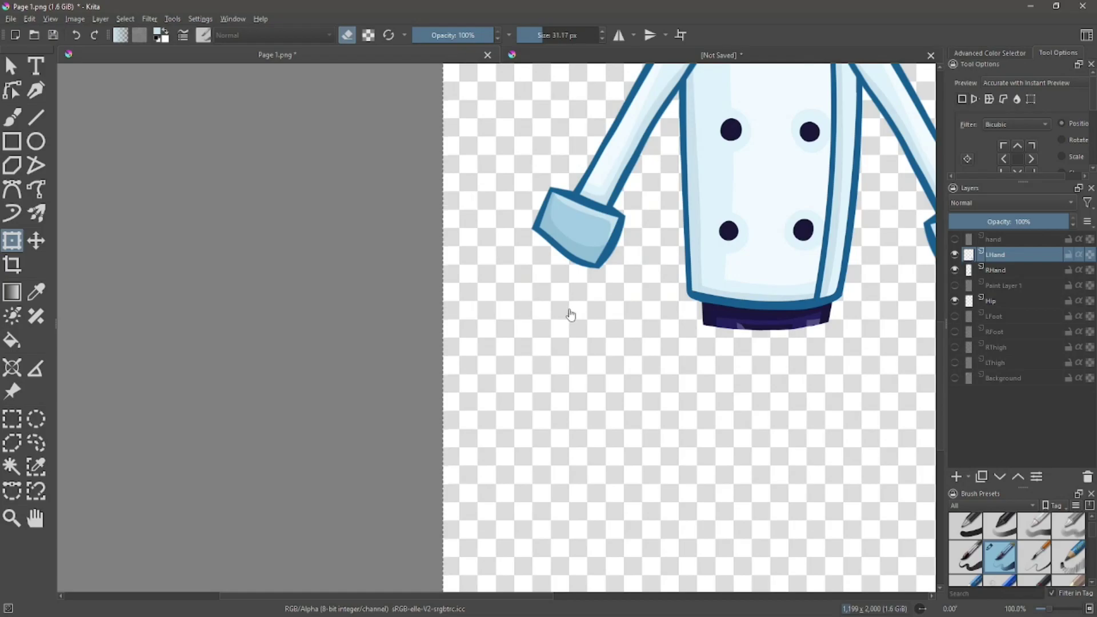
pyautogui.scroll(-3, 570, 314)
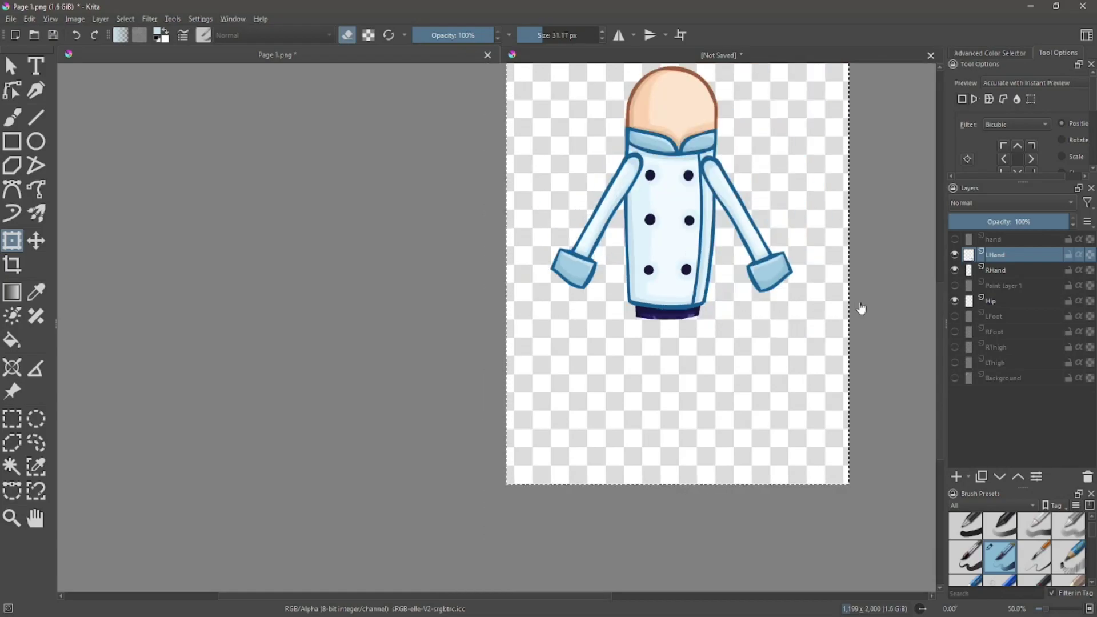
pyautogui.scroll(3, 787, 299)
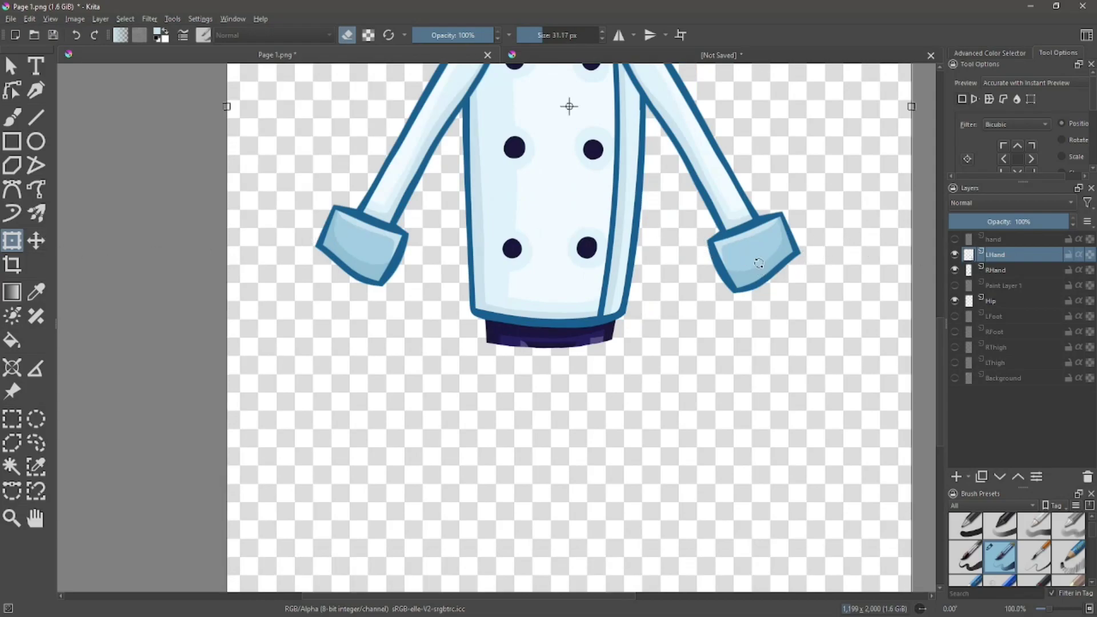
pyautogui.click(990, 99)
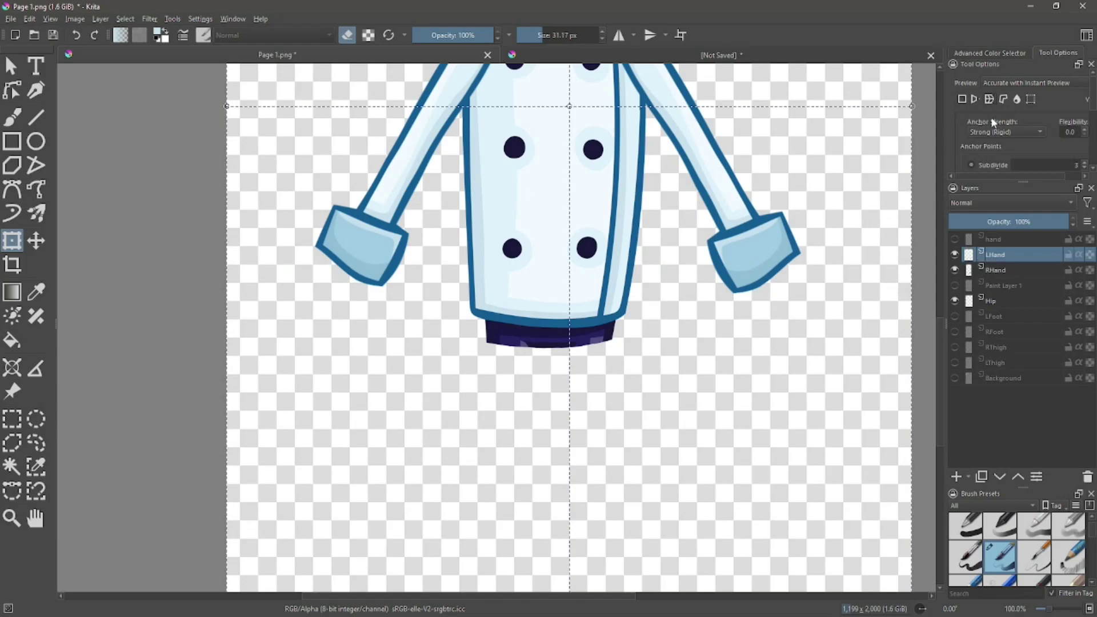
pyautogui.click(963, 100)
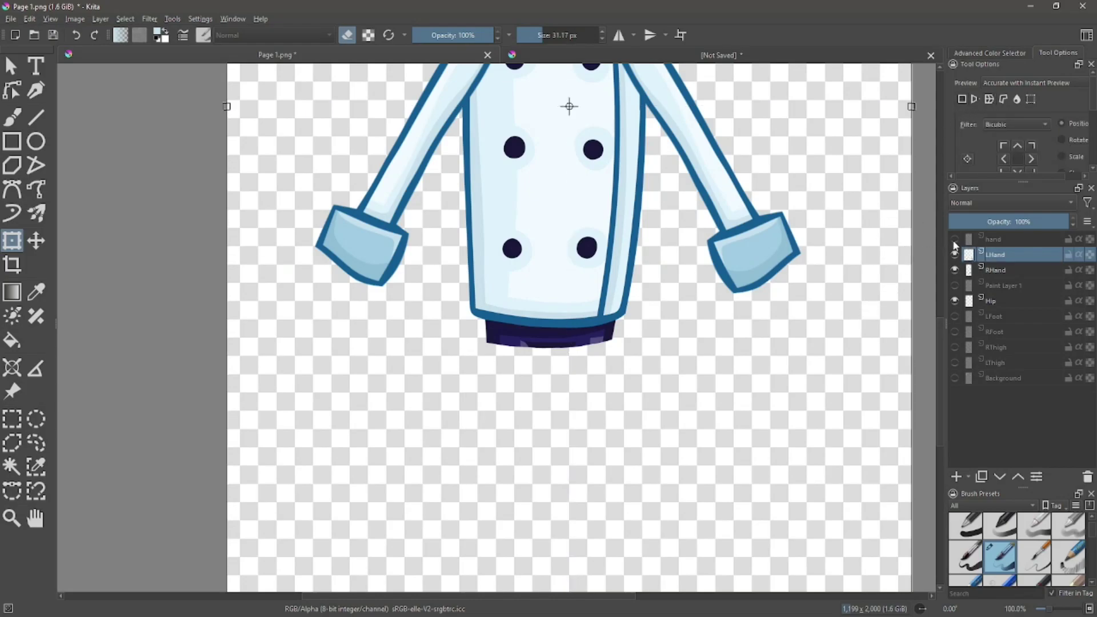
# Remove the hidden hand layer and the hidden Paint Layer 1.
pyautogui.click(998, 236)
pyautogui.rightClick(999, 238)
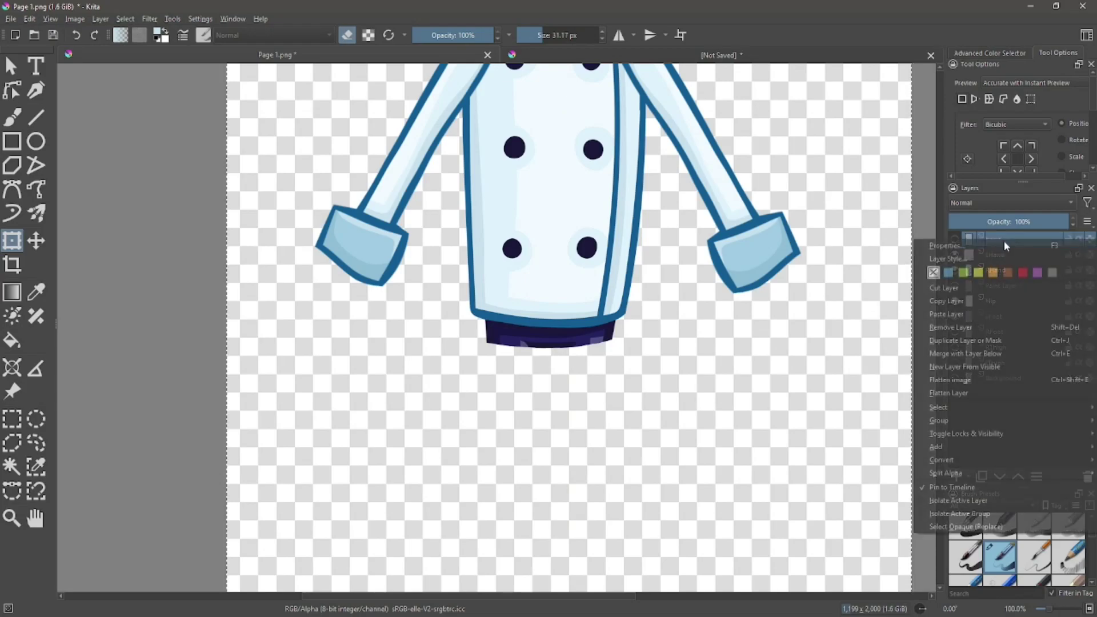
pyautogui.click(959, 330)
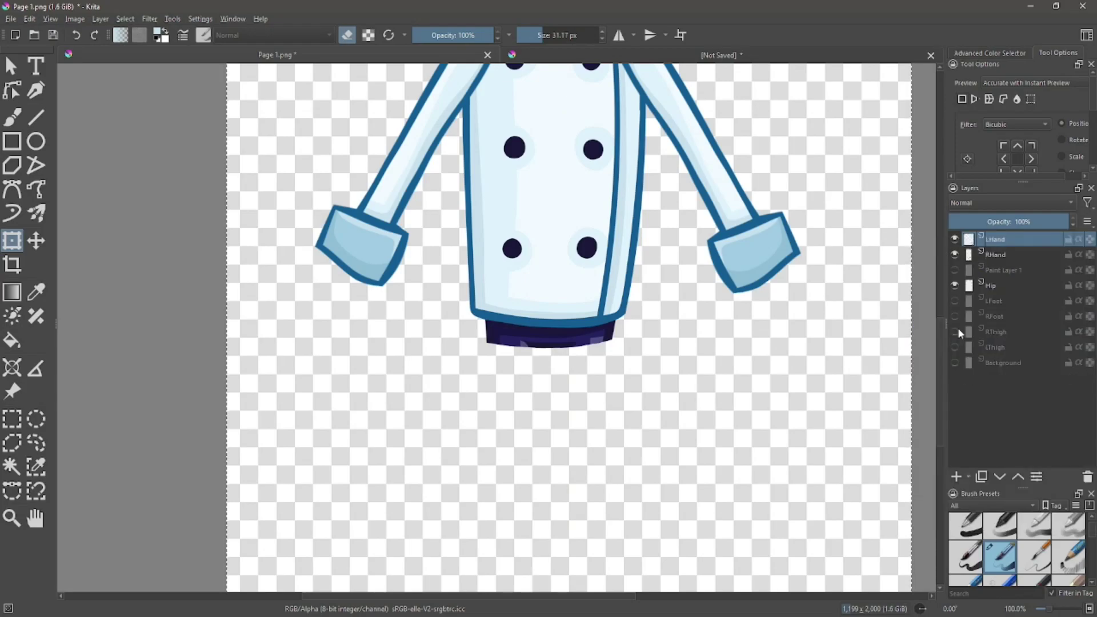
pyautogui.click(955, 269)
pyautogui.click(956, 269)
pyautogui.click(1004, 270)
pyautogui.rightClick(1003, 270)
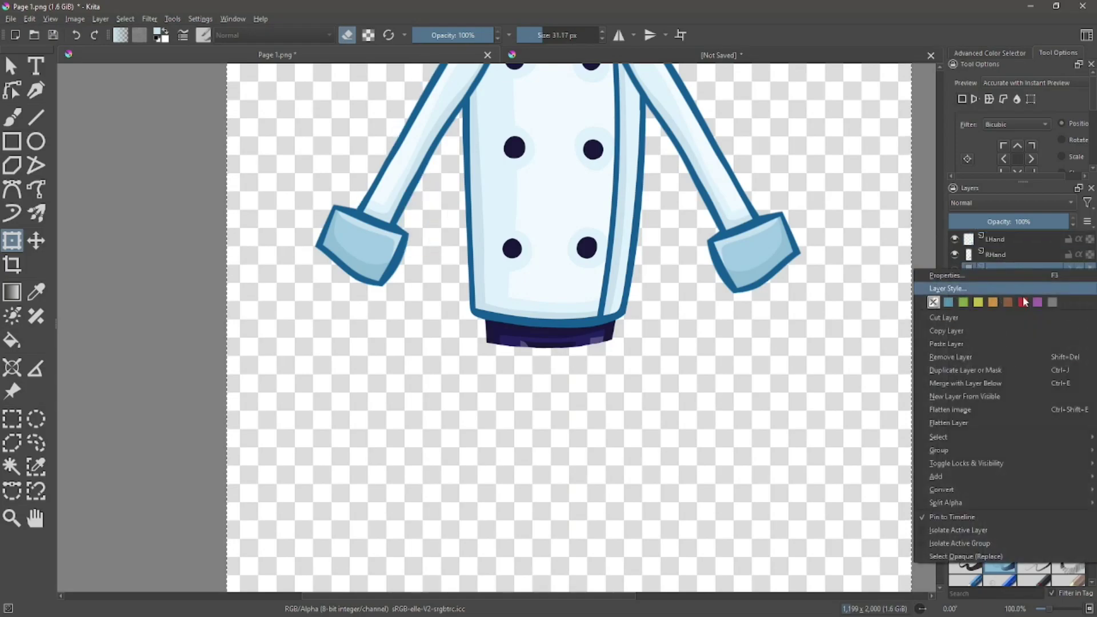
pyautogui.click(947, 357)
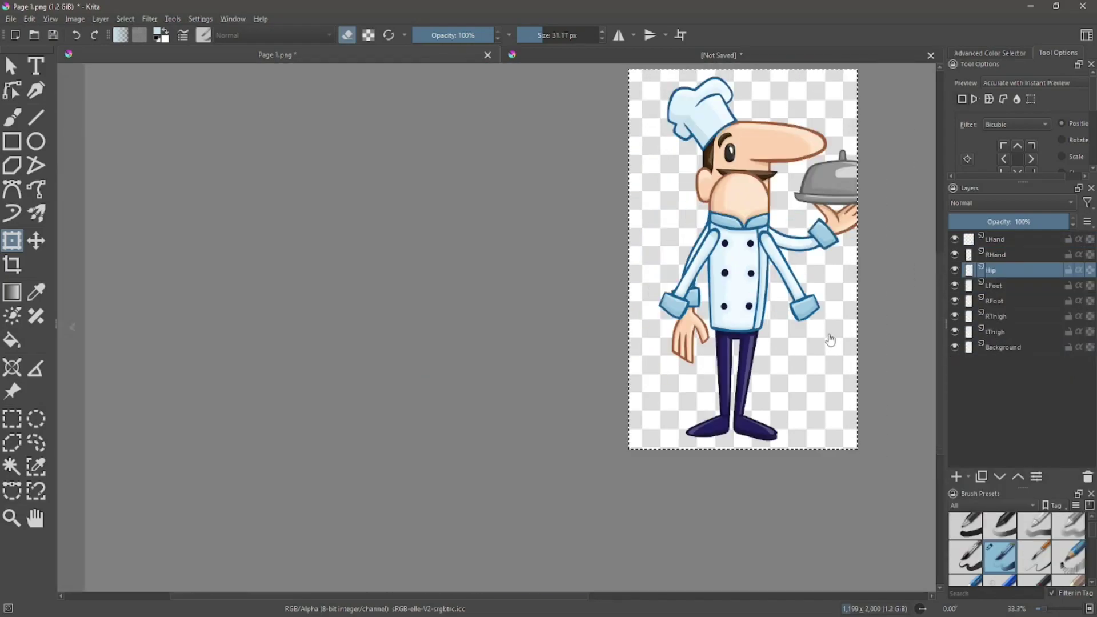
# Rename the RHand layer as RArm and the LHand layer as LArm.
pyautogui.doubleClick(995, 254)
pyautogui.write('RArm')
pyautogui.press('Return')
pyautogui.doubleClick(995, 239)
pyautogui.write('LArm')
pyautogui.press('Return')
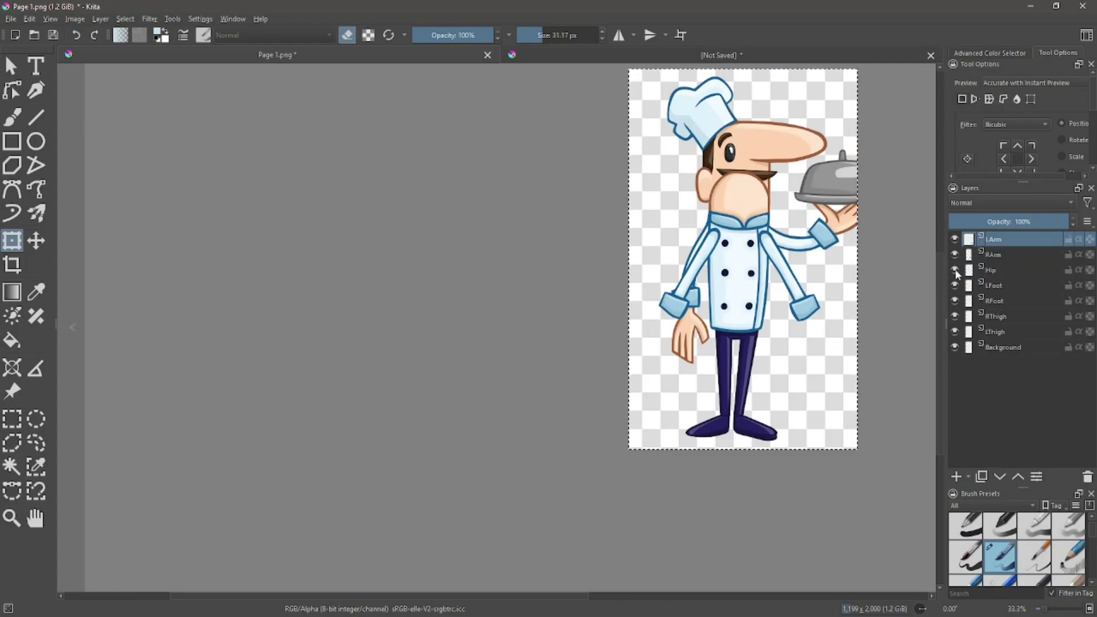
# Hide every body-part layer so only the Background layer shows, and make Background the active layer.
pyautogui.click(955, 270)
pyautogui.click(955, 285)
pyautogui.click(954, 301)
pyautogui.click(954, 316)
pyautogui.click(954, 332)
pyautogui.click(954, 239)
pyautogui.click(990, 346)
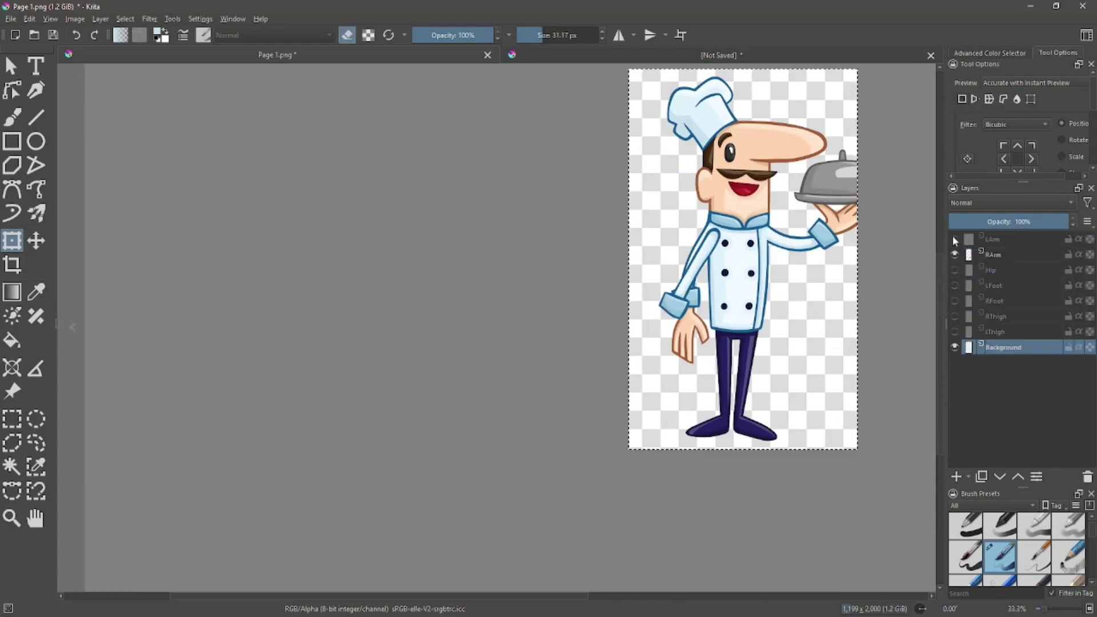
pyautogui.click(954, 254)
# Outline the lowered hand and its cuff edge with a Bezier selection, copy it to a new layer, and hide Background.
pyautogui.scroll(4, 714, 309)
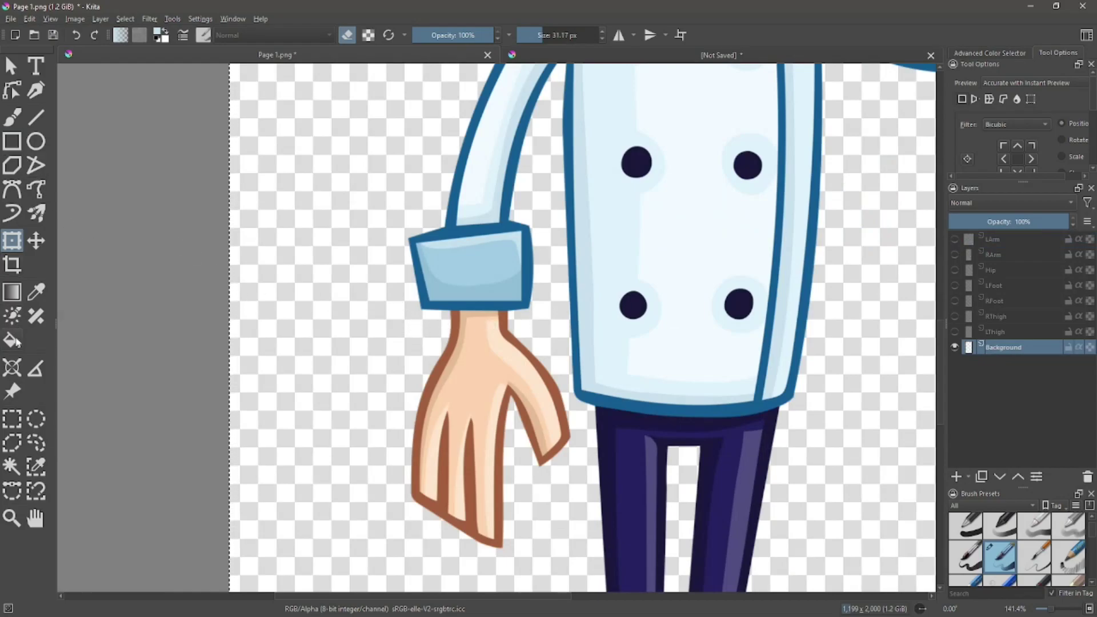
pyautogui.click(16, 491)
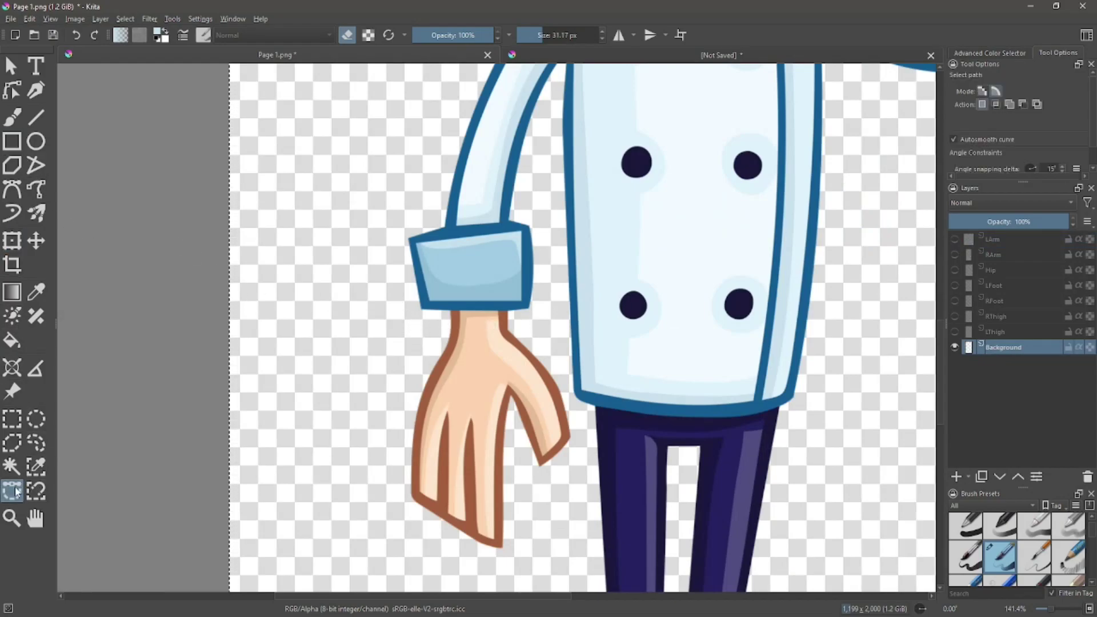
pyautogui.click(530, 284)
pyautogui.click(573, 457)
pyautogui.click(527, 523)
pyautogui.click(371, 536)
pyautogui.click(387, 266)
pyautogui.click(402, 291)
pyautogui.rightClick(403, 307)
pyautogui.click(460, 371)
pyautogui.click(954, 363)
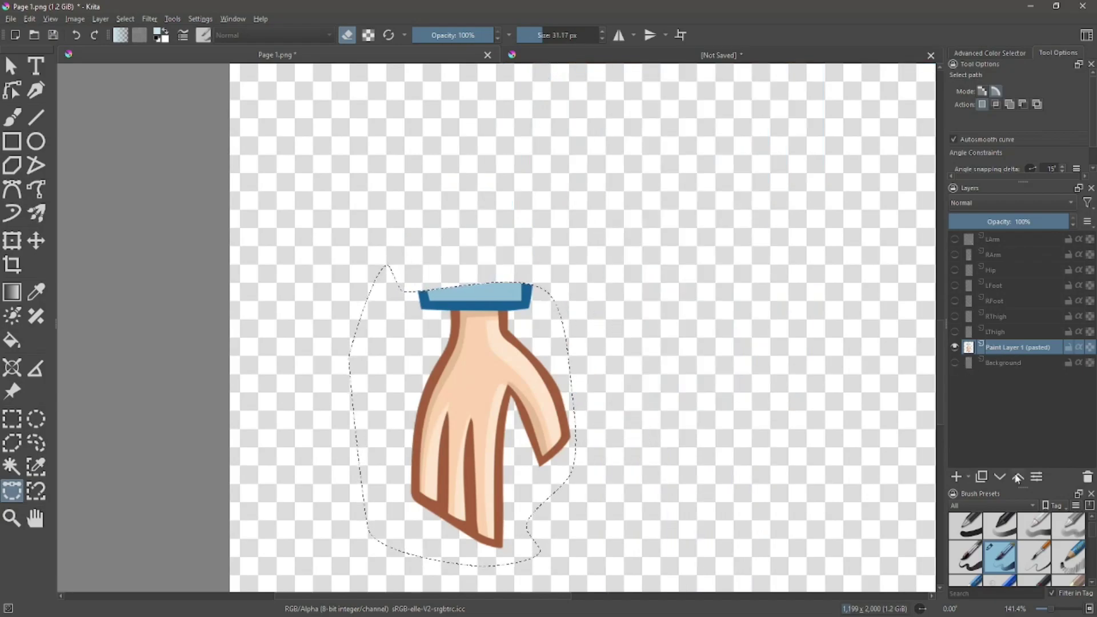
# Raise the pasted hand layer above RArm, show RArm, and rotate the hand into line with the straight arm's cuff.
pyautogui.click(1018, 476)
pyautogui.click(1017, 477)
pyautogui.click(1017, 476)
pyautogui.click(1018, 476)
pyautogui.click(1018, 477)
pyautogui.click(1018, 477)
pyautogui.click(954, 269)
pyautogui.hotkey('ctrl', 't')
pyautogui.moveTo(396, 421); pyautogui.dragTo(466, 372)
# Duplicate the rotated hand layer and merge the original into the RArm layer.
pyautogui.rightClick(1004, 255)
pyautogui.click(1006, 355)
pyautogui.rightClick(994, 271)
pyautogui.click(960, 386)
# Select the hand below the cuff on the RArm layer, delete it, and hide the copied hand layer.
pyautogui.scroll(1, 421, 328)
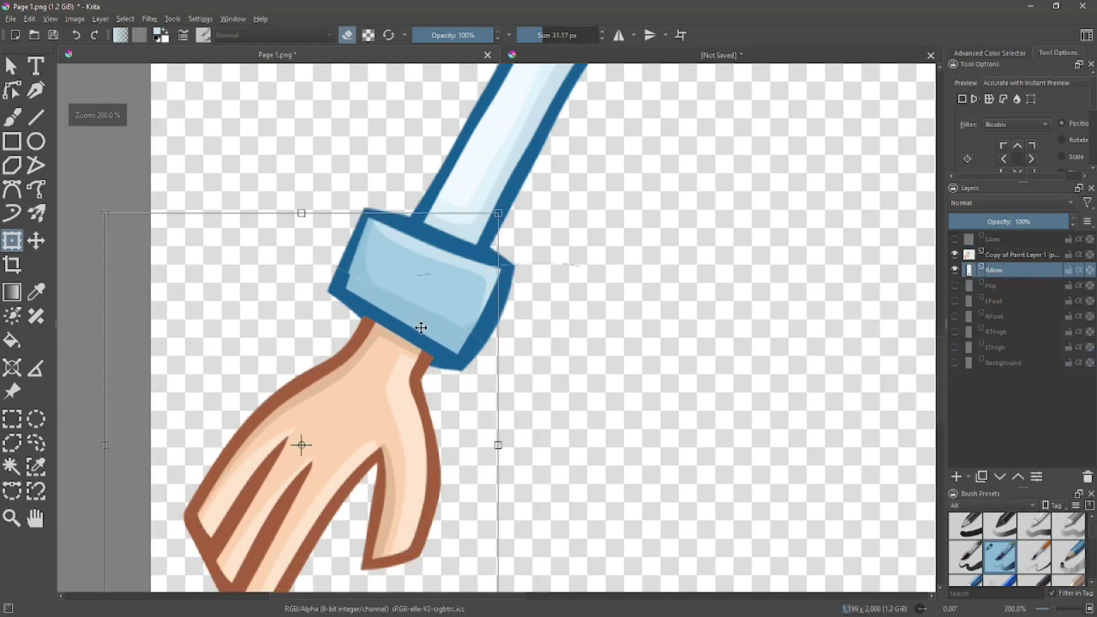
pyautogui.scroll(1, 421, 328)
pyautogui.click(11, 491)
pyautogui.click(284, 275)
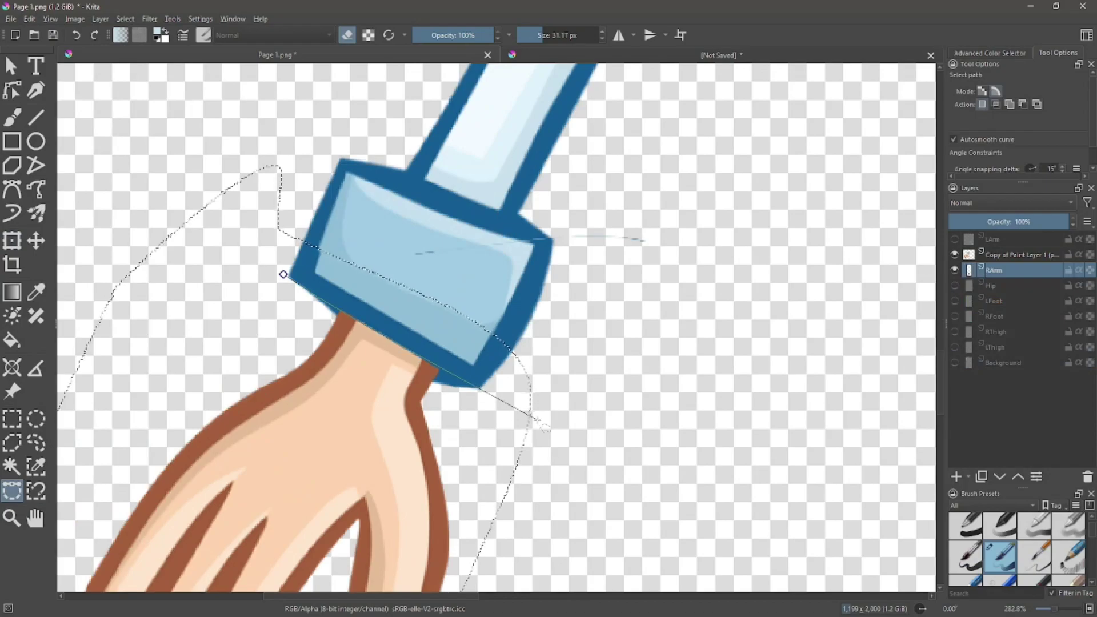
pyautogui.click(538, 420)
pyautogui.scroll(-4, 529, 521)
pyautogui.click(482, 587)
pyautogui.click(413, 579)
pyautogui.click(382, 488)
pyautogui.click(479, 411)
pyautogui.click(463, 453)
pyautogui.click(472, 462)
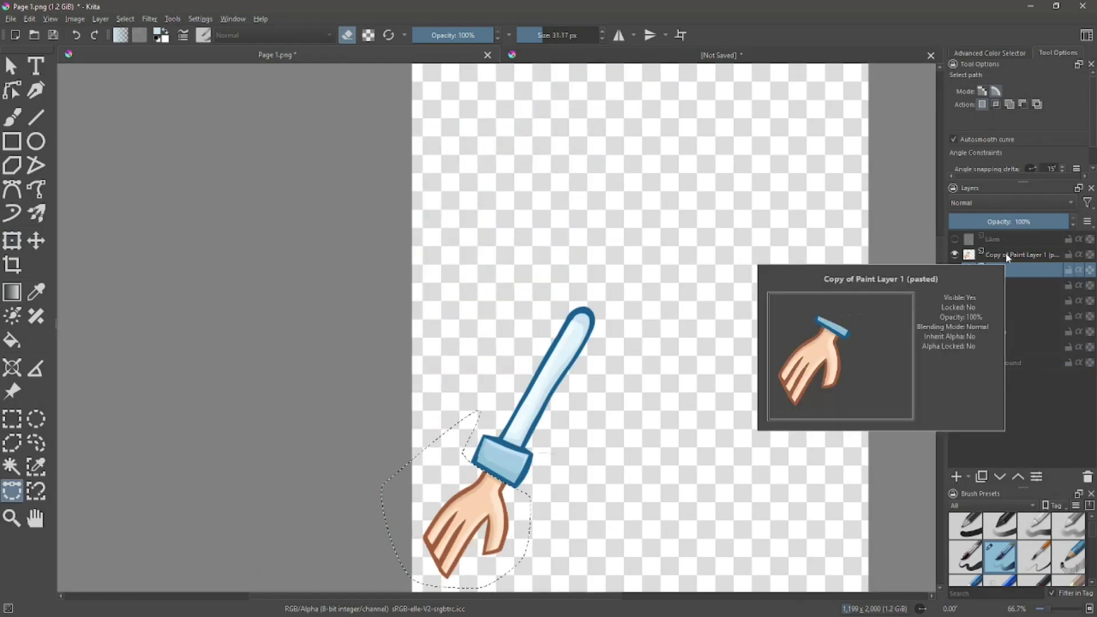
pyautogui.click(955, 255)
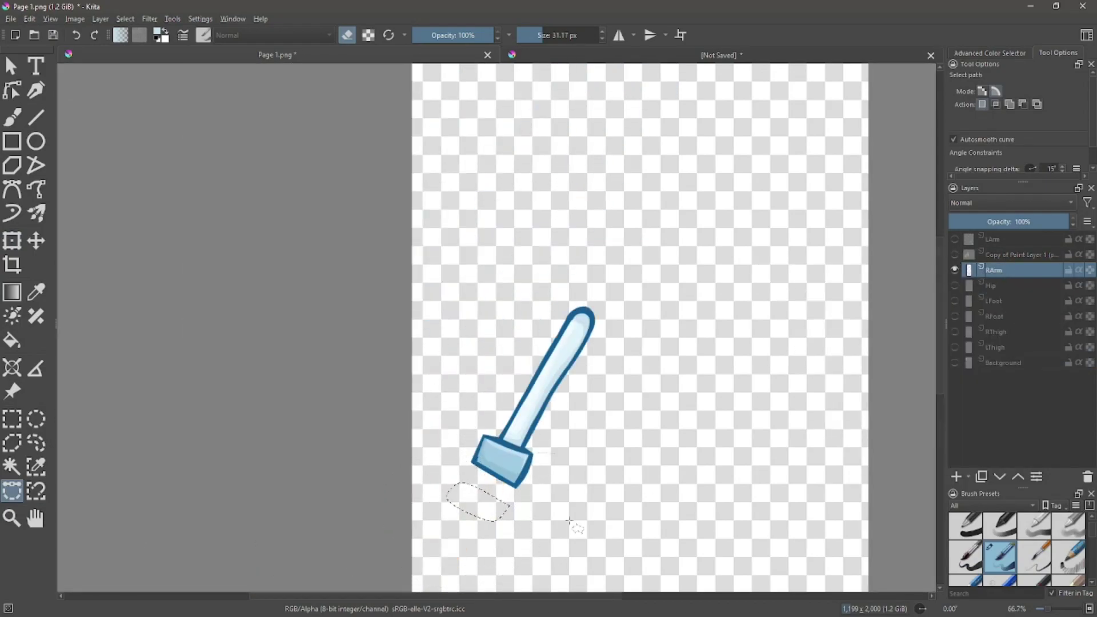
# Repaint the shadow band along the RArm cuff's lower edge and paint out the stray streak inside the cuff.
pyautogui.scroll(4, 522, 509)
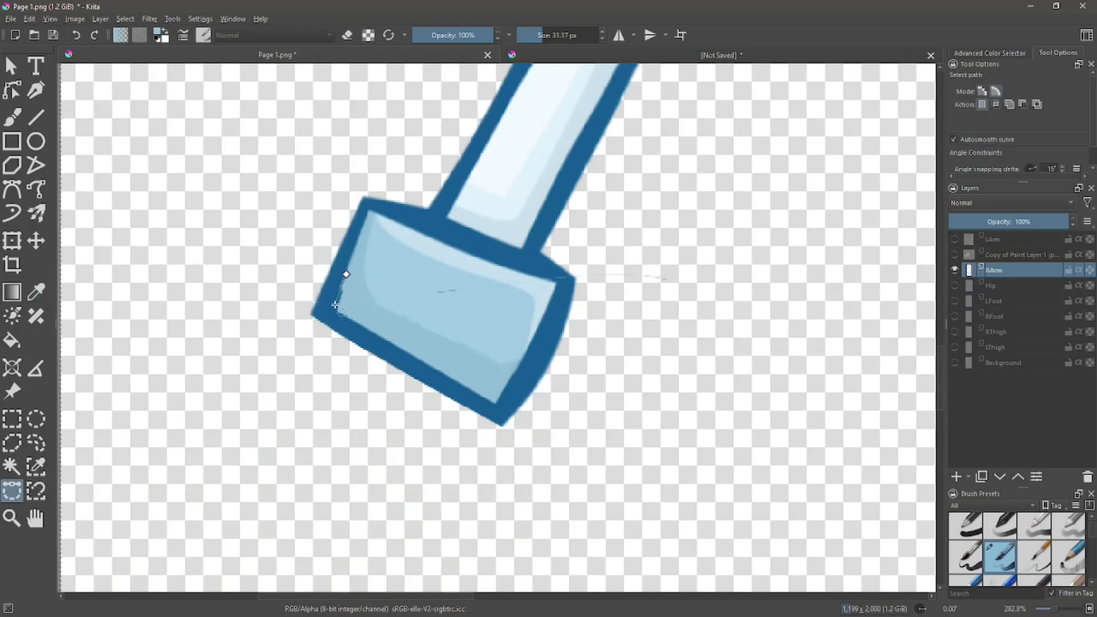
pyautogui.scroll(2, 336, 305)
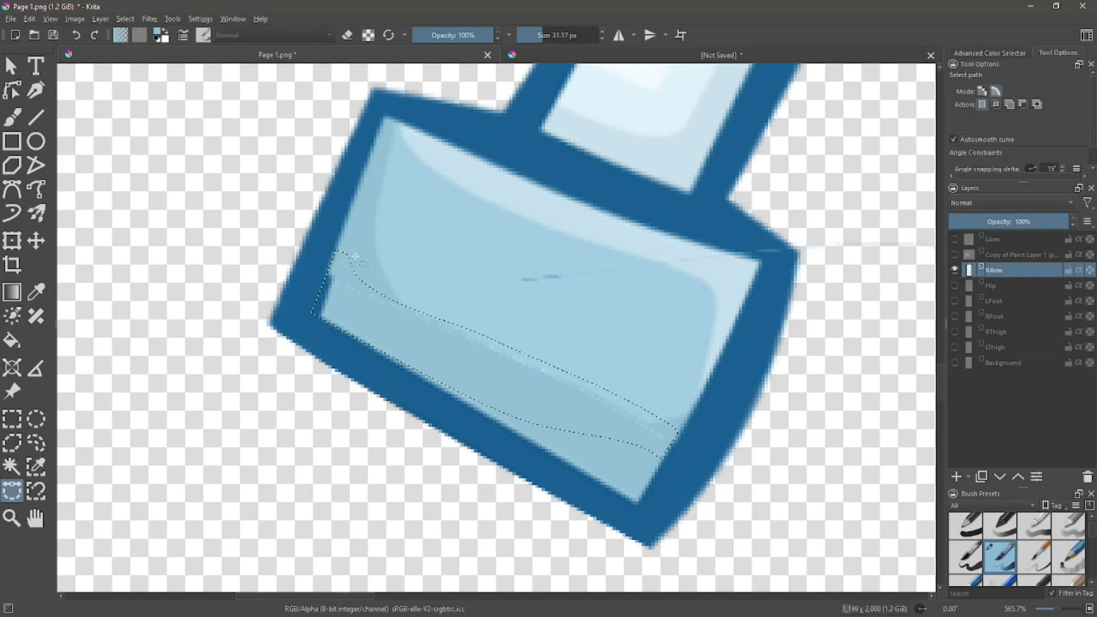
pyautogui.press('b')
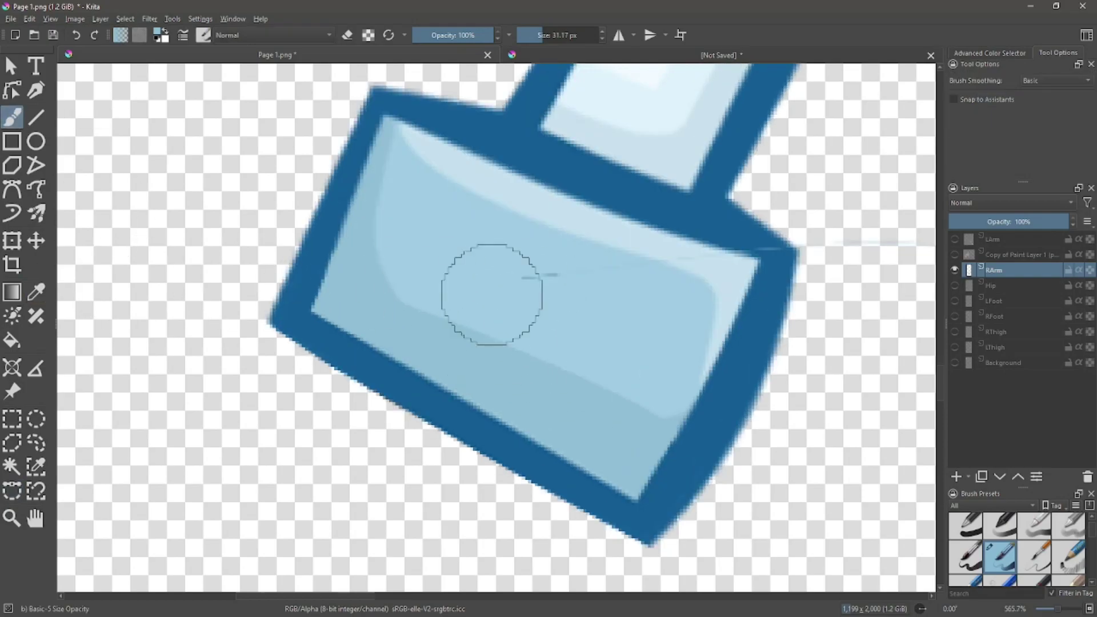
pyautogui.click(35, 291)
pyautogui.click(12, 117)
pyautogui.keyDown('shift'); pyautogui.moveTo(524, 203); pyautogui.dragTo(443, 203); pyautogui.keyUp('shift')
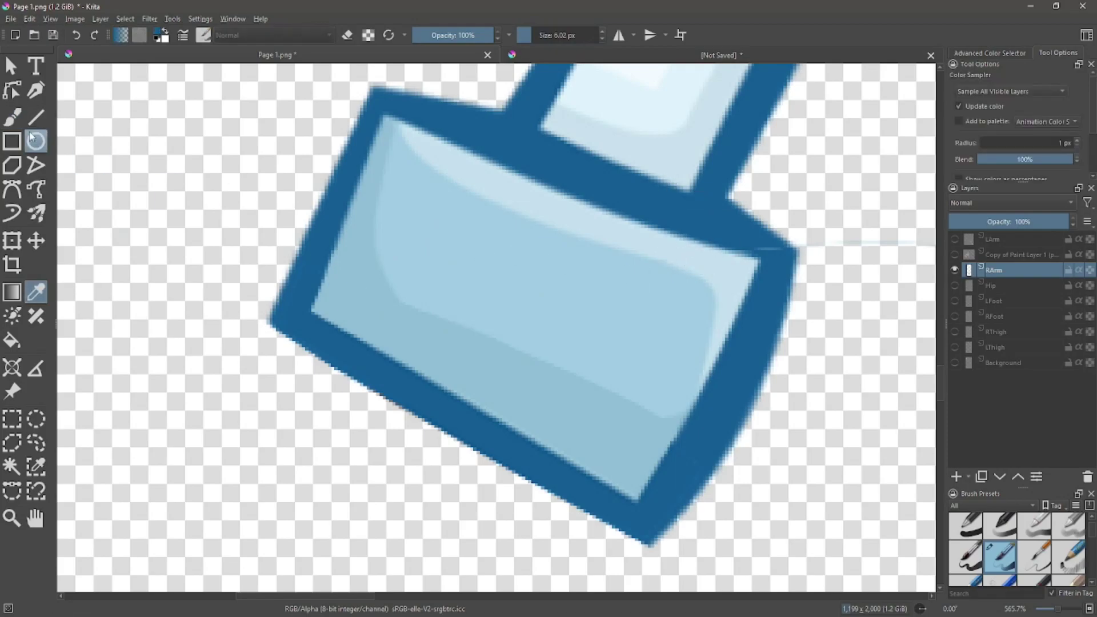
# Erase the faint stray line beside the RArm cuff.
pyautogui.click(346, 35)
pyautogui.scroll(-2, 844, 309)
pyautogui.moveTo(923, 301)
pyautogui.mouseDown()
pyautogui.moveTo(778, 303)
pyautogui.moveTo(842, 303)
pyautogui.mouseUp()
pyautogui.scroll(-2, 817, 374)
pyautogui.scroll(1, 823, 374)
pyautogui.scroll(-2, 764, 319)
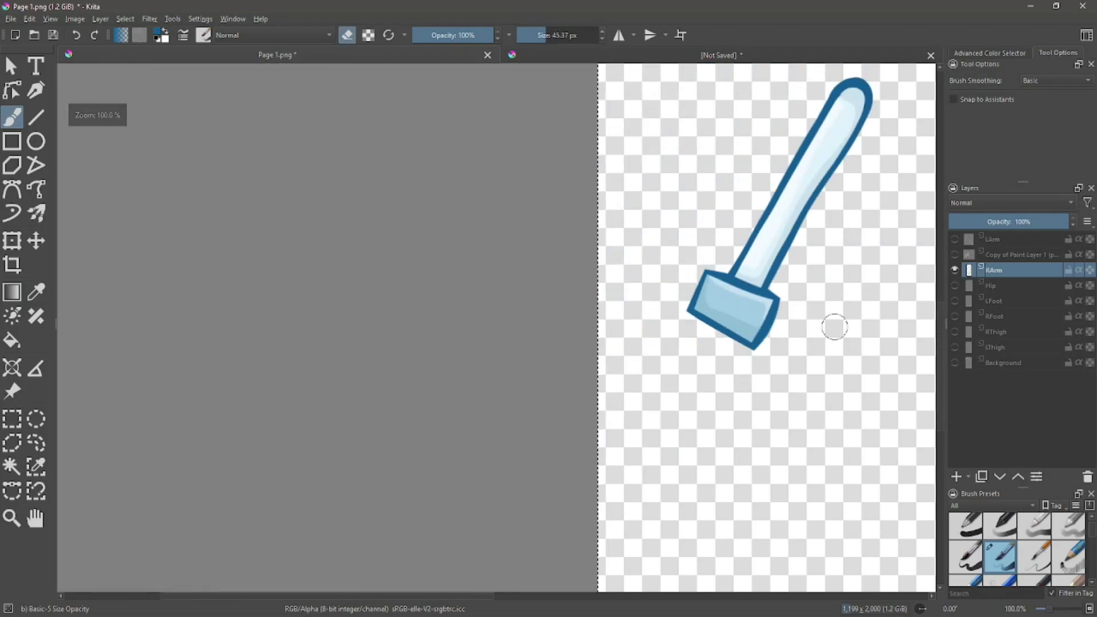
# Duplicate the RArm layer and mirror the copy horizontally.
pyautogui.hotkey('ctrl', 'j')
pyautogui.click(100, 18)
pyautogui.moveTo(143, 139)
pyautogui.click(320, 139)
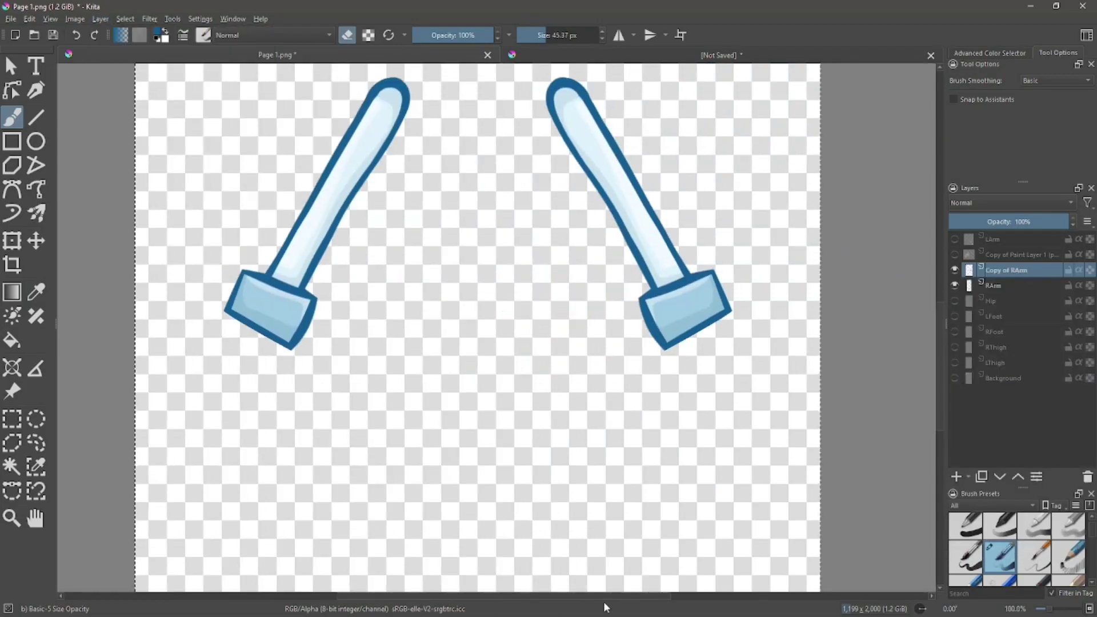
# Name the mirrored copy LArm and delete the old LArm layer.
pyautogui.doubleClick(998, 270)
pyautogui.write('LArm')
pyautogui.click(1006, 238)
pyautogui.click(1087, 477)
# Hide LArm, show the copied hand layer, and lower the RArm layer's opacity to 48%.
pyautogui.click(954, 238)
pyautogui.click(954, 238)
pyautogui.click(955, 255)
pyautogui.click(1000, 270)
pyautogui.click(1009, 222)
pyautogui.click(955, 239)
pyautogui.scroll(2, 262, 353)
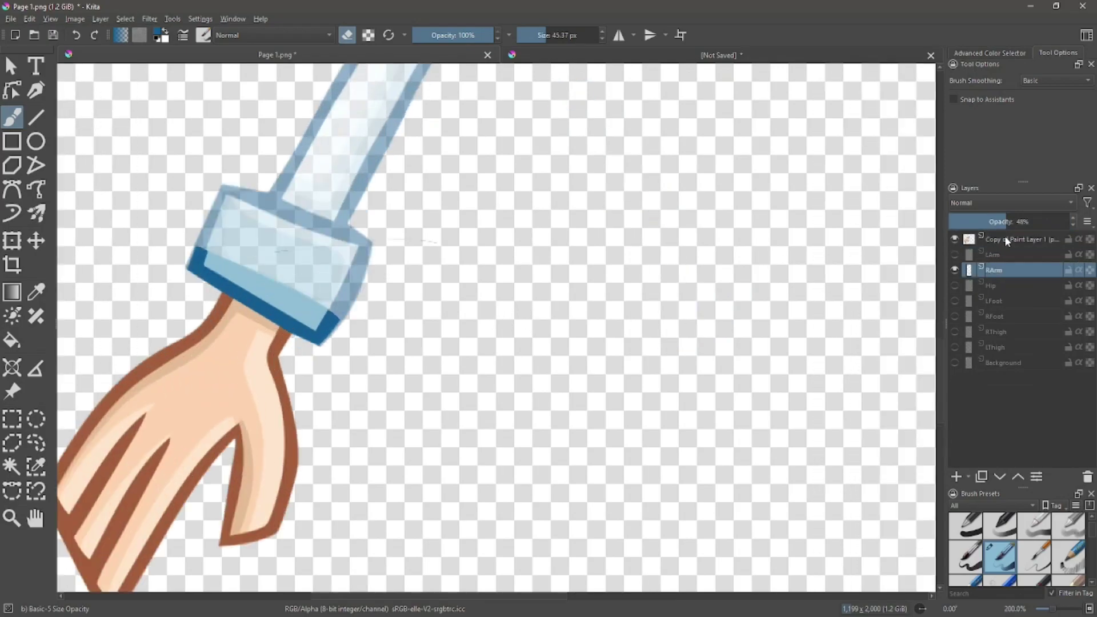
# Select the cuff remnant above the wrist on the copied hand layer, delete it, and clear the selection.
pyautogui.click(1001, 240)
pyautogui.moveTo(257, 379); pyautogui.dragTo(522, 380)
pyautogui.click(12, 491)
pyautogui.press('+')
pyautogui.press('+')
pyautogui.click(449, 274)
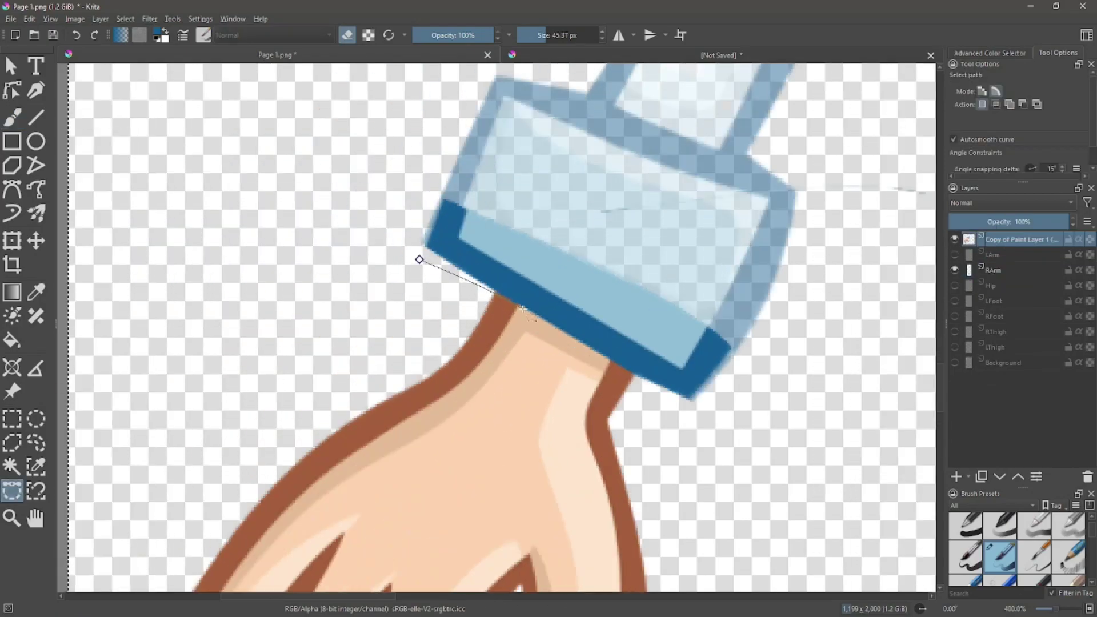
pyautogui.click(647, 386)
pyautogui.click(820, 257)
pyautogui.click(377, 136)
pyautogui.click(419, 260)
pyautogui.press('Delete')
pyautogui.hotkey('ctrl', 'shift', 'a')
# Add a paint layer and paint a brown round joint over the wrist with a 70.24 px brush.
pyautogui.press('Insert')
pyautogui.click(36, 141)
pyautogui.click(346, 35)
pyautogui.click(550, 36)
pyautogui.click(562, 344)
# Fill the gap between the brown joint and the hand's outline within a curved selection, then raise the hand layer above it.
pyautogui.click(12, 490)
pyautogui.click(470, 335)
pyautogui.click(496, 297)
pyautogui.click(563, 266)
pyautogui.click(628, 328)
pyautogui.click(589, 373)
pyautogui.click(503, 331)
pyautogui.click(463, 360)
pyautogui.click(470, 334)
pyautogui.press('b')
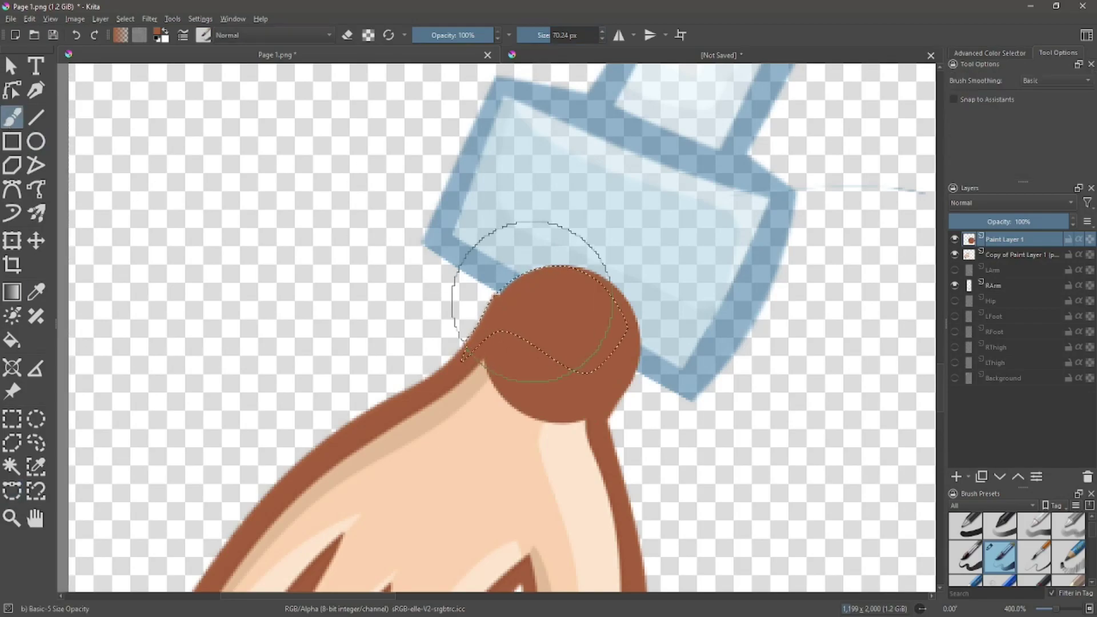
pyautogui.click(1009, 254)
pyautogui.click(1018, 476)
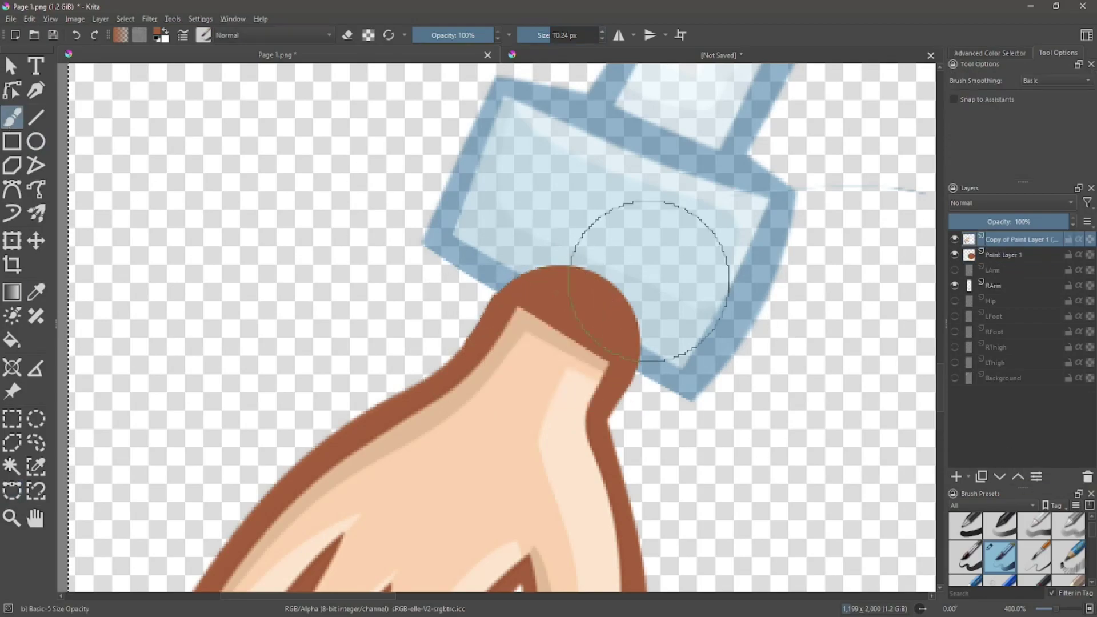
# Add another paint layer, extend the brown wrist farther into the cuff, and raise the hand layer above it.
pyautogui.click(956, 477)
pyautogui.moveTo(604, 264); pyautogui.dragTo(573, 314)
pyautogui.click(1007, 255)
pyautogui.click(1018, 477)
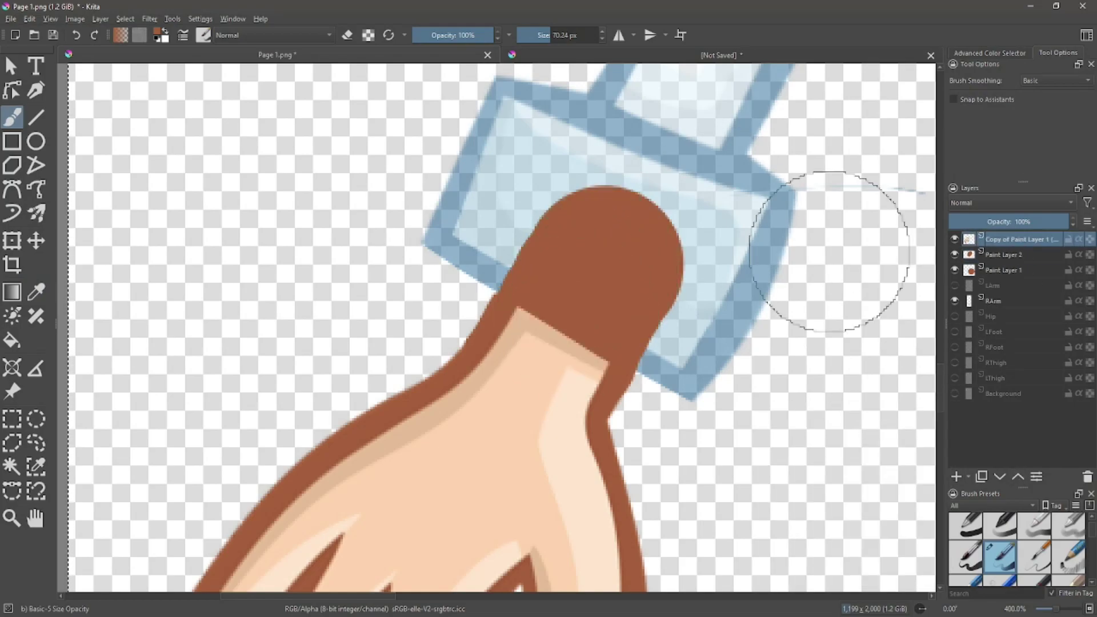
# Smooth the wrist's outer edge by erasing within a curved selection on Paint Layer 2, then clear the selection.
pyautogui.click(11, 490)
pyautogui.scroll(1, 550, 269)
pyautogui.click(508, 244)
pyautogui.click(429, 380)
pyautogui.click(375, 395)
pyautogui.click(379, 294)
pyautogui.click(501, 175)
pyautogui.click(507, 244)
pyautogui.click(12, 117)
pyautogui.click(347, 35)
pyautogui.click(1007, 255)
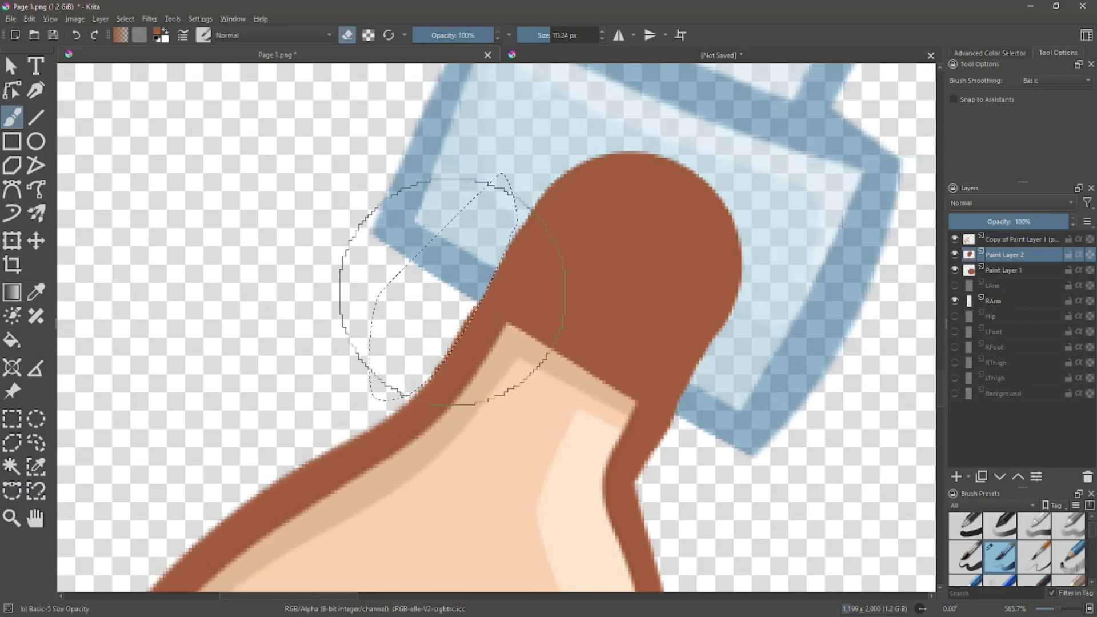
pyautogui.hotkey('ctrl', 'shift', 'a')
# Smooth the wrist joint's right edge by erasing within a curved selection on Paint Layer 2.
pyautogui.press('pageup')
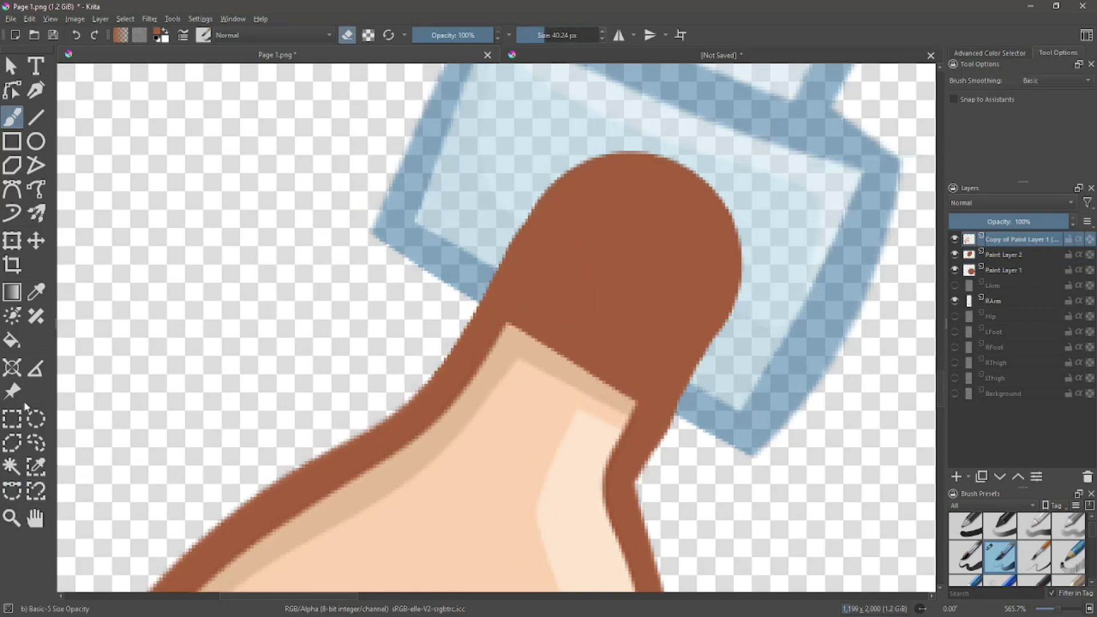
pyautogui.click(12, 490)
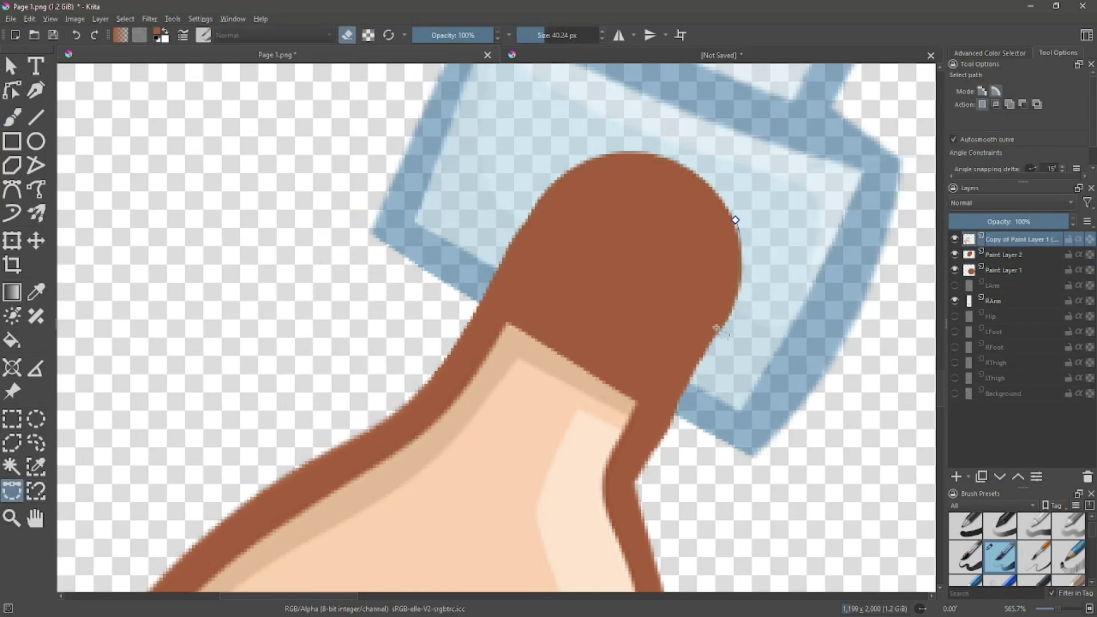
pyautogui.press('b')
pyautogui.press('pagedown')
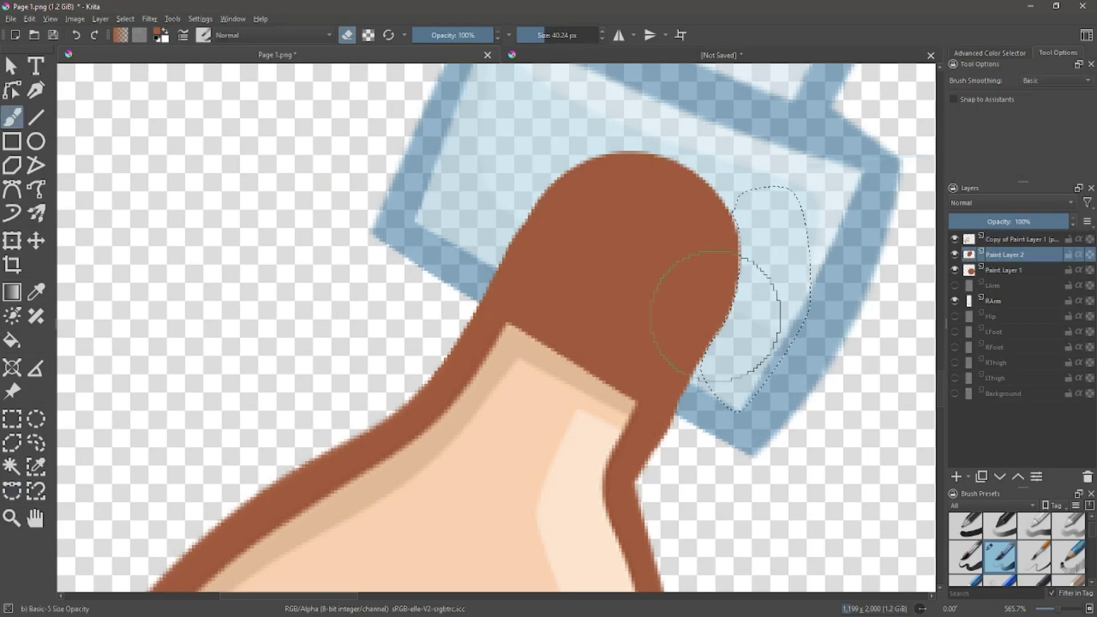
# Merge the hand layer and the two brown joint layers into a single layer.
pyautogui.scroll(-4, 719, 258)
pyautogui.scroll(3, 636, 335)
pyautogui.rightClick(995, 238)
pyautogui.click(1001, 352)
pyautogui.rightClick(999, 241)
pyautogui.click(1001, 353)
pyautogui.scroll(2, 656, 384)
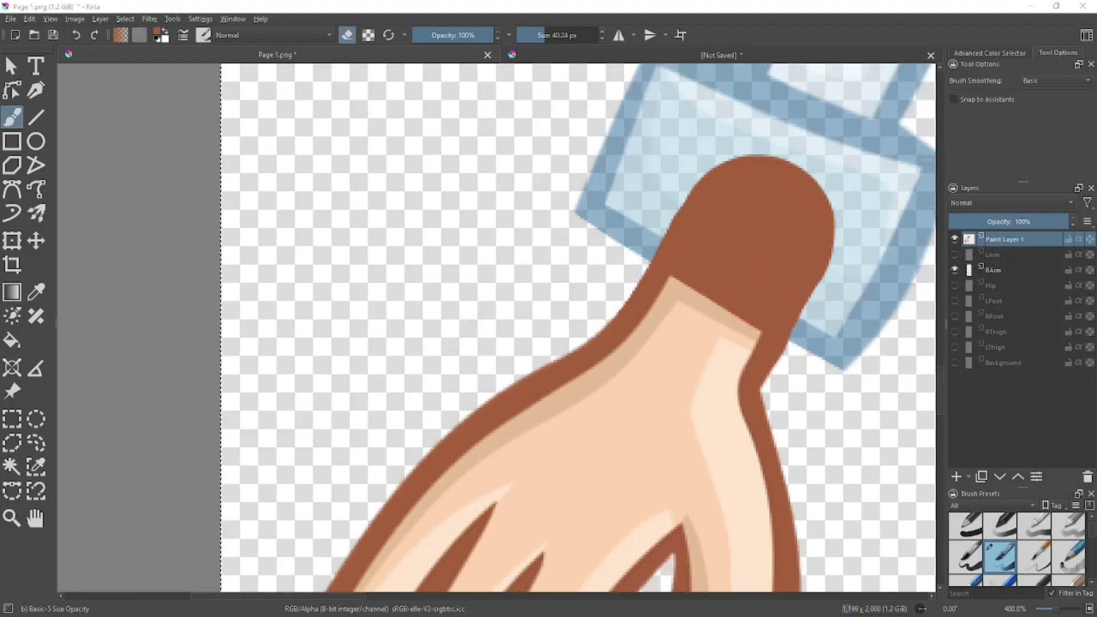
# Fill the inside of the brown wrist joint with the sampled skin-shadow colour within a curved selection, leaving a brown outline, then clear the selection.
pyautogui.click(12, 491)
pyautogui.press('p')
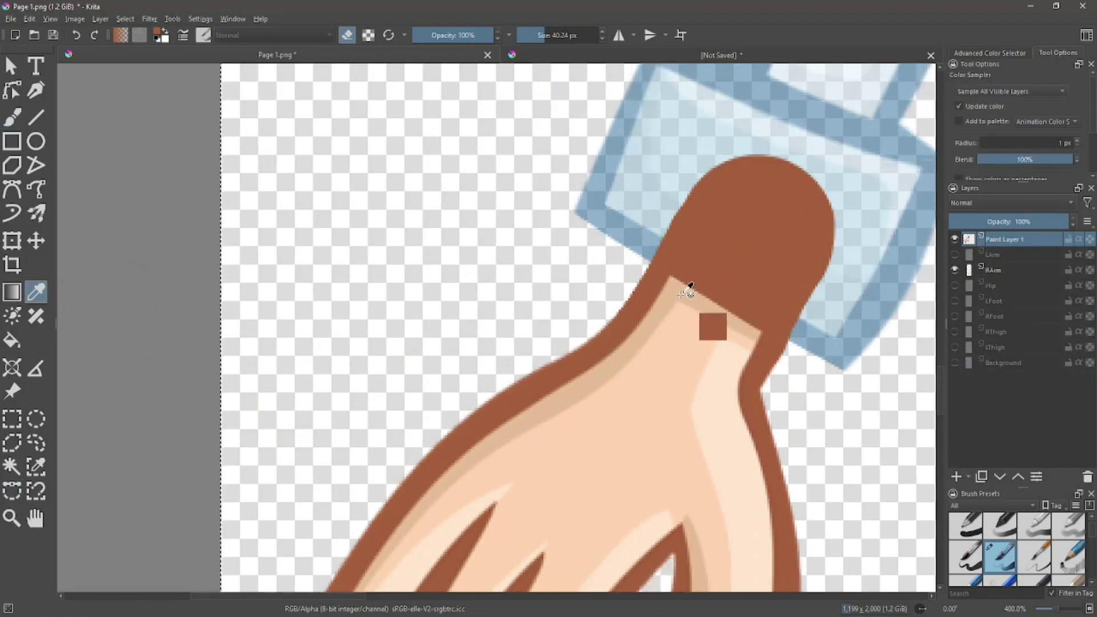
pyautogui.click(13, 496)
pyautogui.scroll(1, 822, 306)
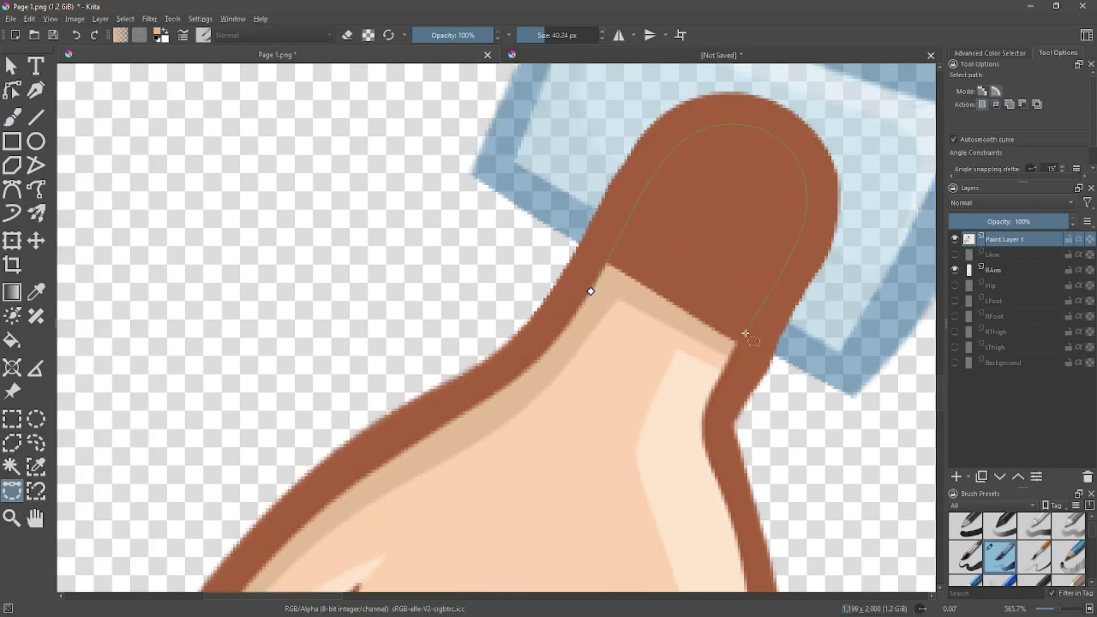
pyautogui.hotkey('ctrl', 'shift', 'a')
pyautogui.click(576, 330)
pyautogui.click(596, 280)
pyautogui.press('b')
pyautogui.moveTo(640, 268)
pyautogui.mouseDown()
pyautogui.moveTo(740, 166)
pyautogui.moveTo(812, 175)
pyautogui.mouseUp()
pyautogui.scroll(-3, 882, 234)
pyautogui.hotkey('ctrl', 'shift', 'a')
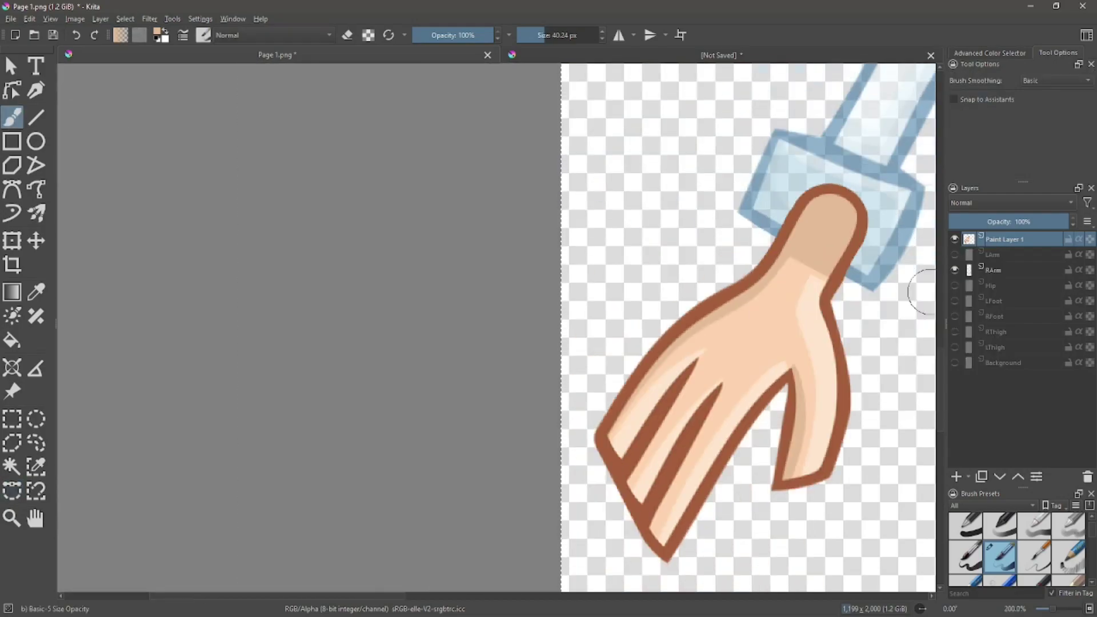
# Rename the merged hand layer as RHand.
pyautogui.doubleClick(993, 240)
pyautogui.write('RHand')
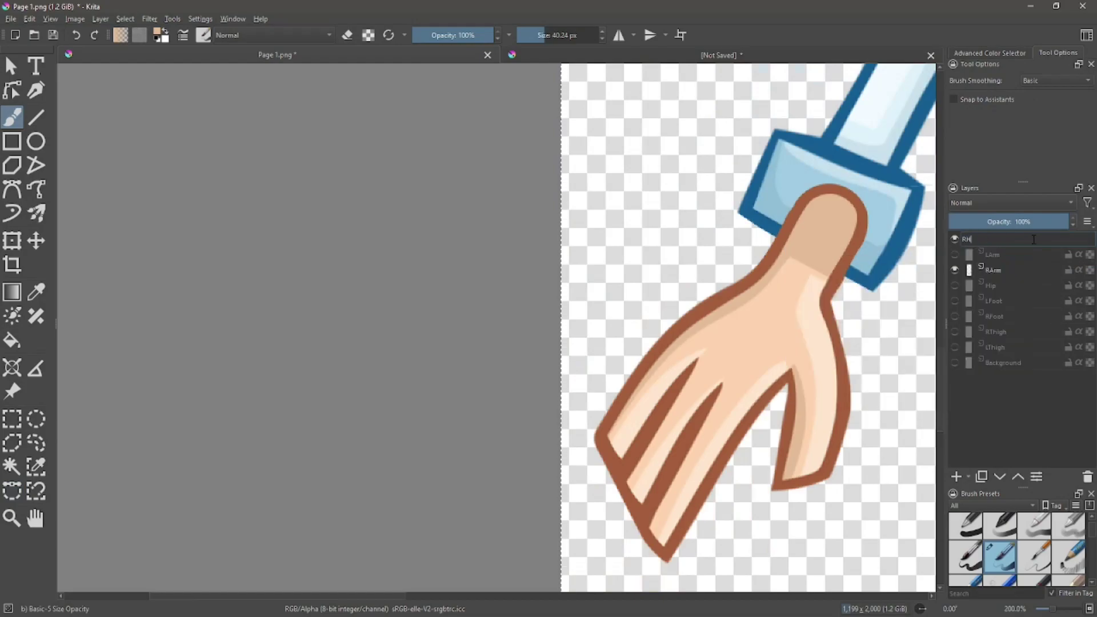
pyautogui.press('Return')
pyautogui.scroll(-4, 867, 335)
pyautogui.moveTo(867, 335); pyautogui.dragTo(367, 365)
# Duplicate the RHand layer as LHand and mirror the copy horizontally.
pyautogui.hotkey('ctrl', 'j')
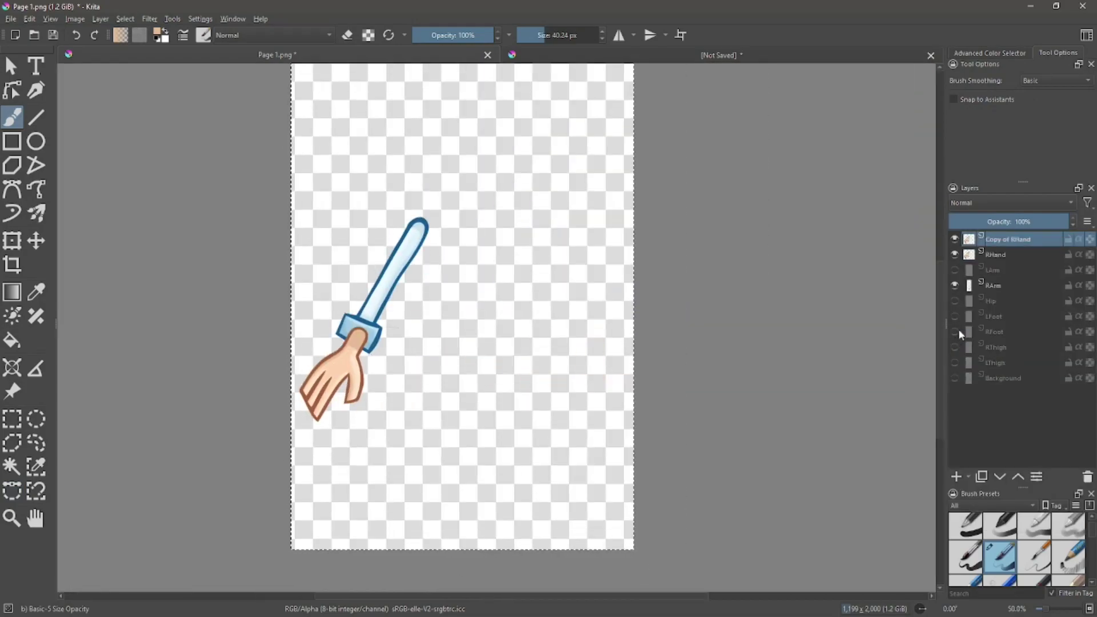
pyautogui.doubleClick(1009, 239)
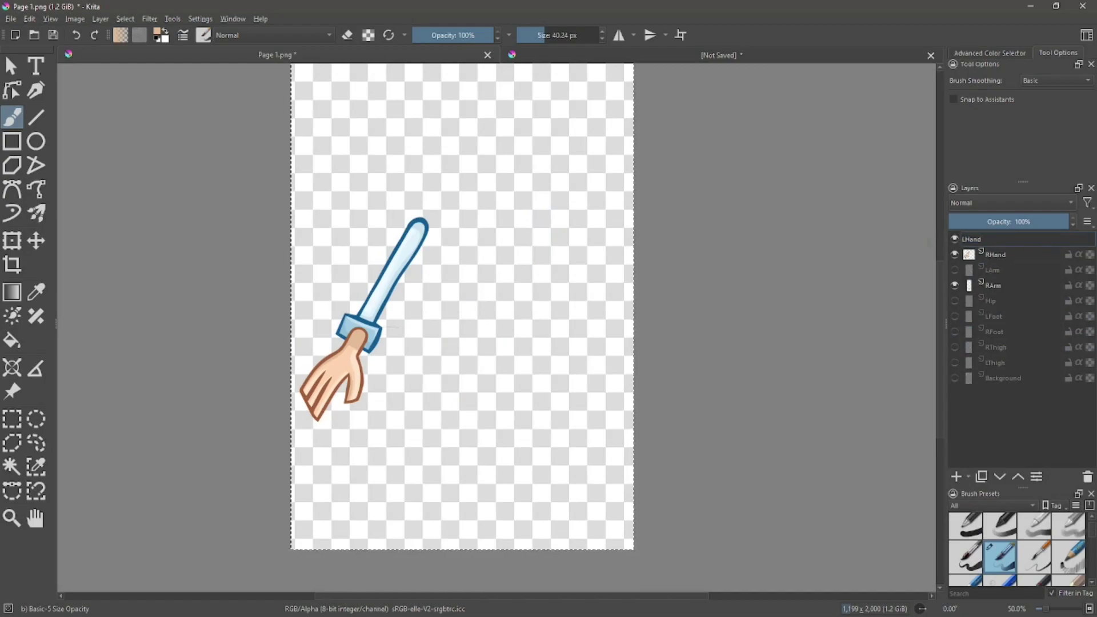
pyautogui.press('Return')
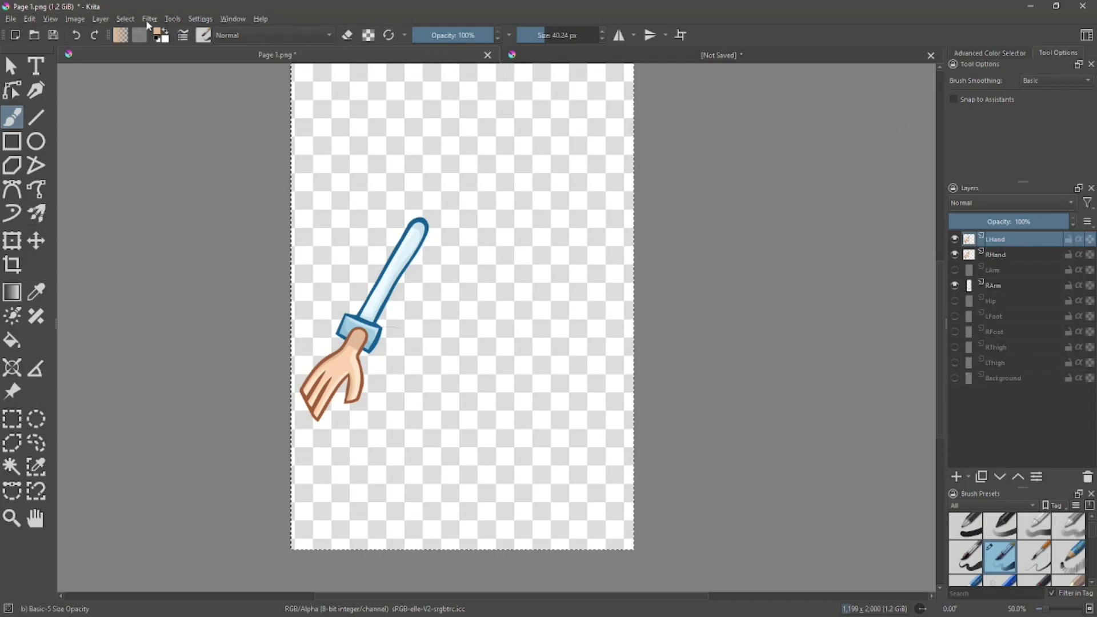
pyautogui.click(105, 21)
pyautogui.moveTo(118, 139)
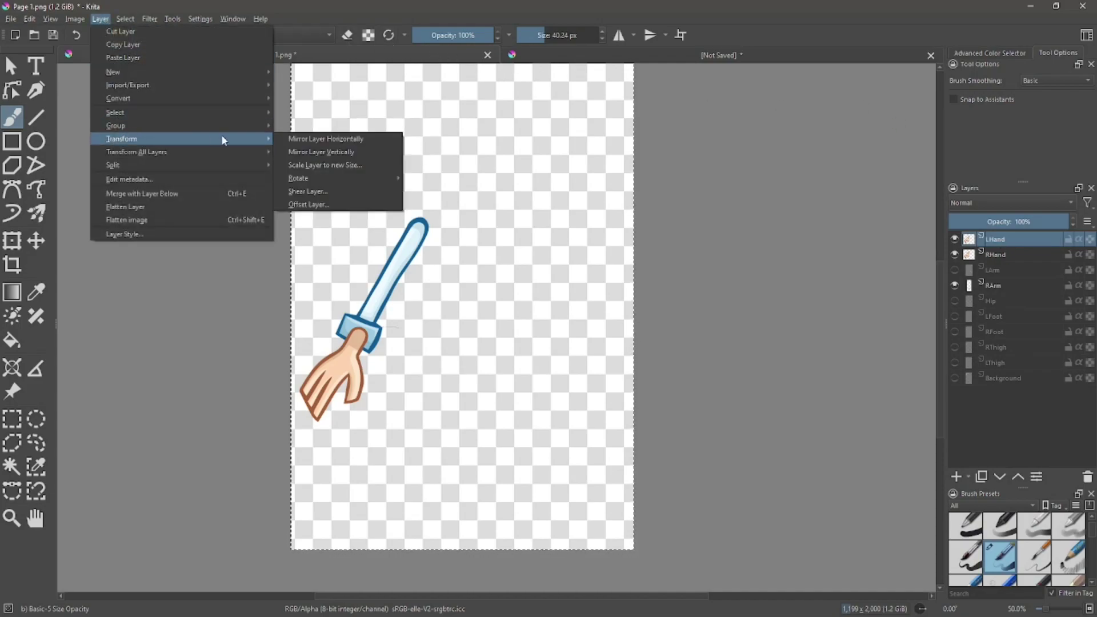
pyautogui.click(321, 139)
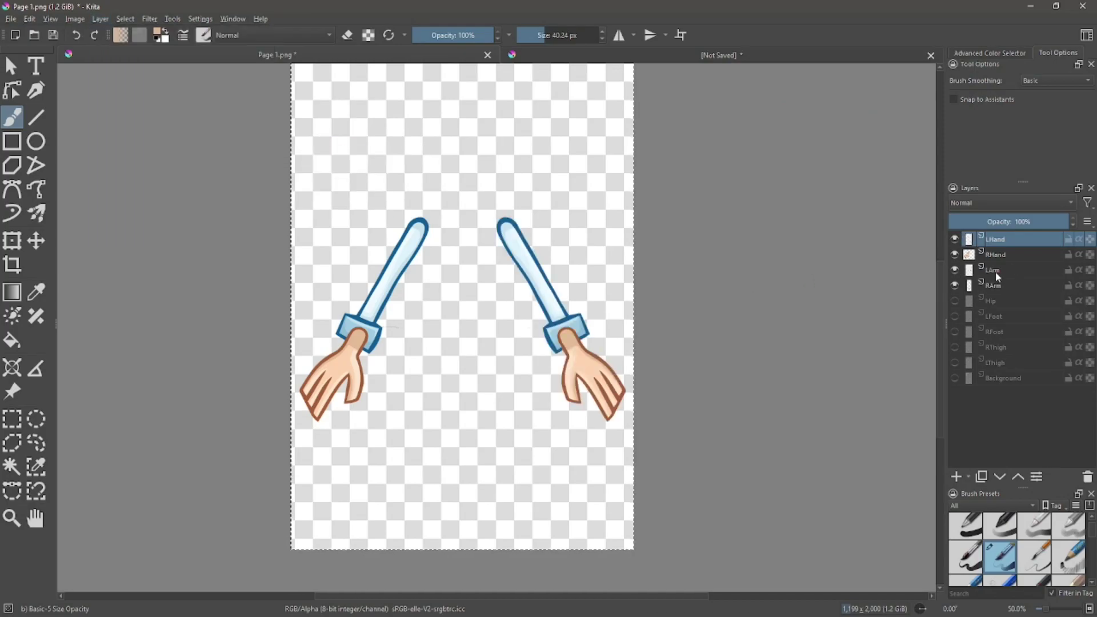
# Reorder the layers so LHand sits below LArm and RHand below RArm, and show the Hip layer.
pyautogui.moveTo(1027, 269); pyautogui.dragTo(1027, 277)
pyautogui.moveTo(997, 238); pyautogui.dragTo(1037, 288)
pyautogui.click(955, 300)
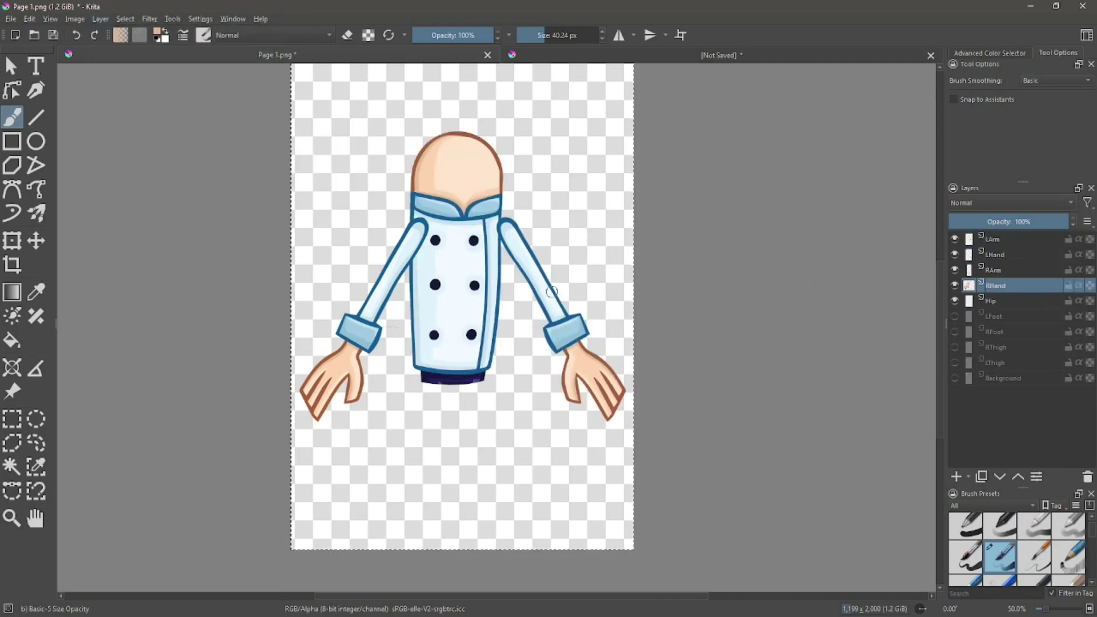
# Move the LArm and LHand layers slightly inward so the arm joins the torso at the shoulder and the hand meets its cuff.
pyautogui.hotkey('ctrl', 't')
pyautogui.click(994, 239)
pyautogui.moveTo(590, 289); pyautogui.dragTo(578, 296)
pyautogui.click(995, 257)
pyautogui.moveTo(597, 370); pyautogui.dragTo(586, 373)
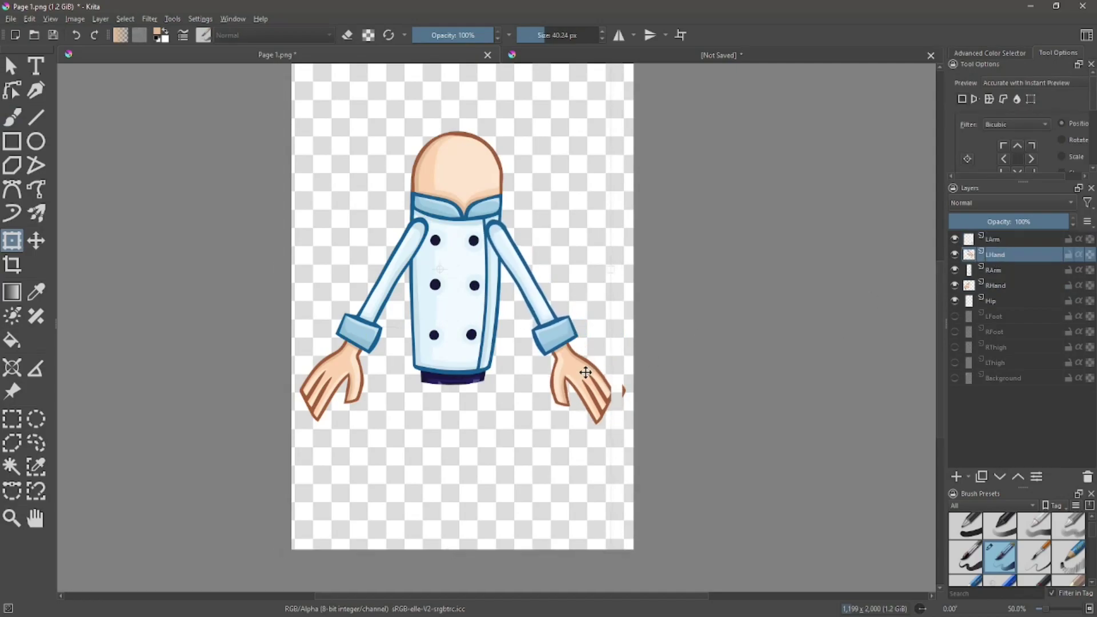
pyautogui.click(76, 37)
pyautogui.moveTo(605, 309); pyautogui.dragTo(594, 308)
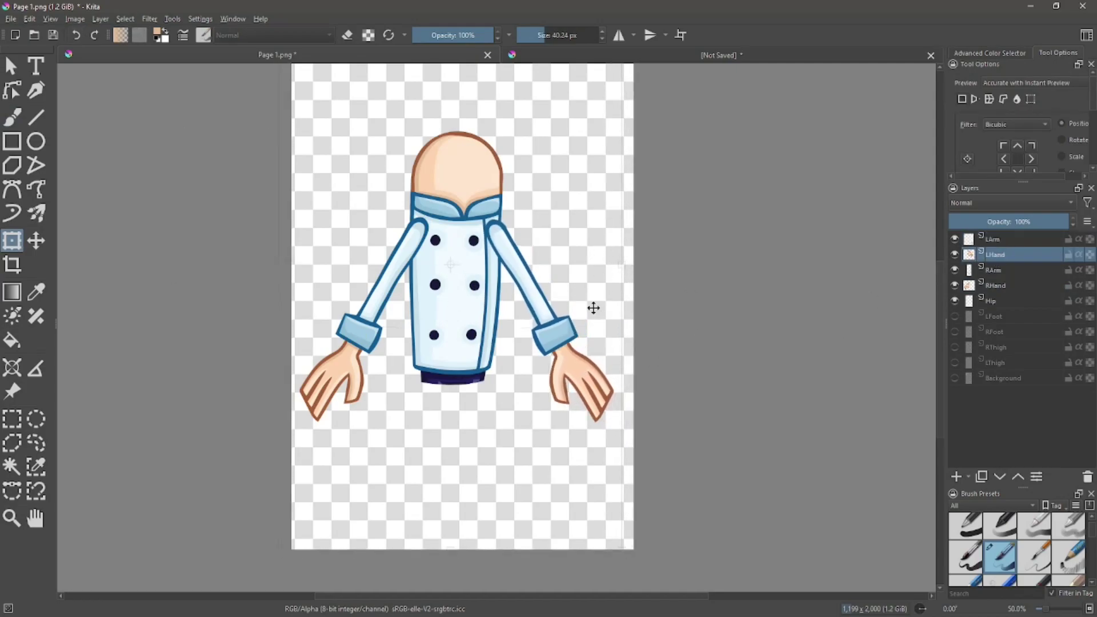
# Hide all the body-part layers and show only the Background layer with the original chef.
pyautogui.moveTo(955, 316); pyautogui.dragTo(954, 366)
pyautogui.moveTo(955, 238); pyautogui.dragTo(955, 362)
pyautogui.click(955, 378)
pyautogui.scroll(-2, 565, 254)
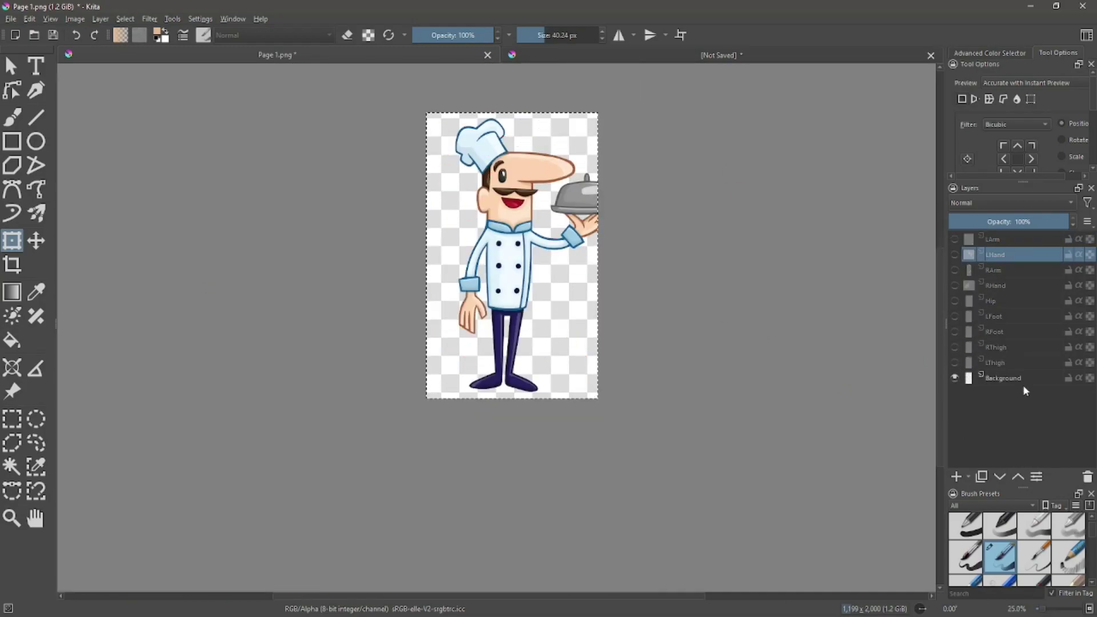
# Duplicate the Background layer and name the copy Head.
pyautogui.click(1009, 378)
pyautogui.rightClick(1010, 379)
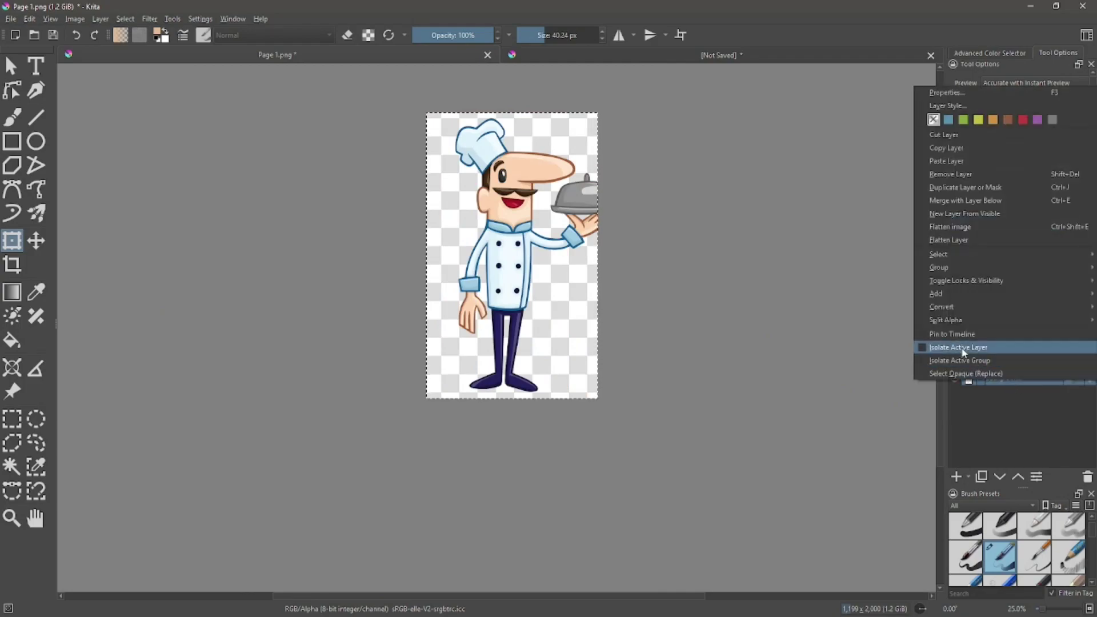
pyautogui.click(962, 188)
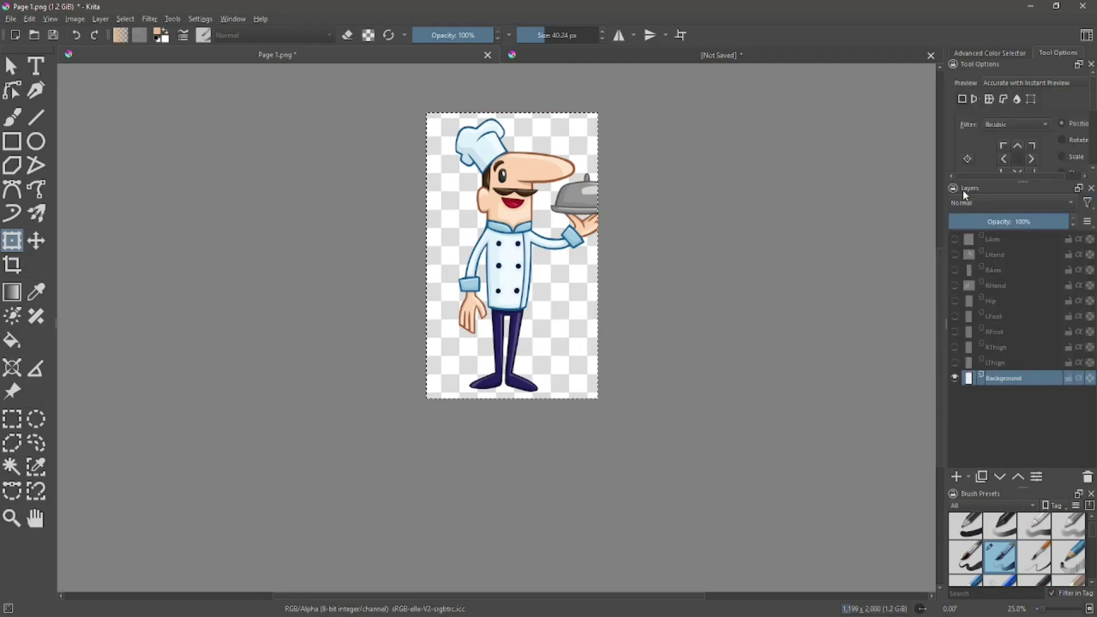
pyautogui.doubleClick(1000, 378)
pyautogui.write('Head')
pyautogui.press('Return')
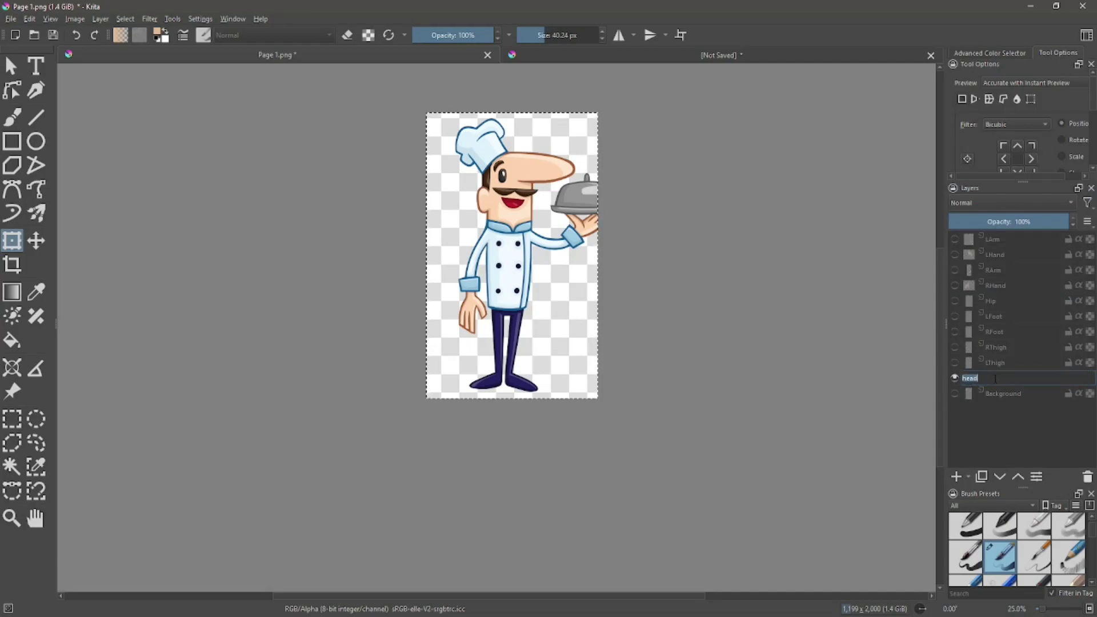
# Delete the body, arms and tray from the Head layer with a curved selection running just below the collar.
pyautogui.hotkey('ctrl', '+')
pyautogui.click(18, 492)
pyautogui.click(344, 166)
pyautogui.click(443, 186)
pyautogui.click(496, 167)
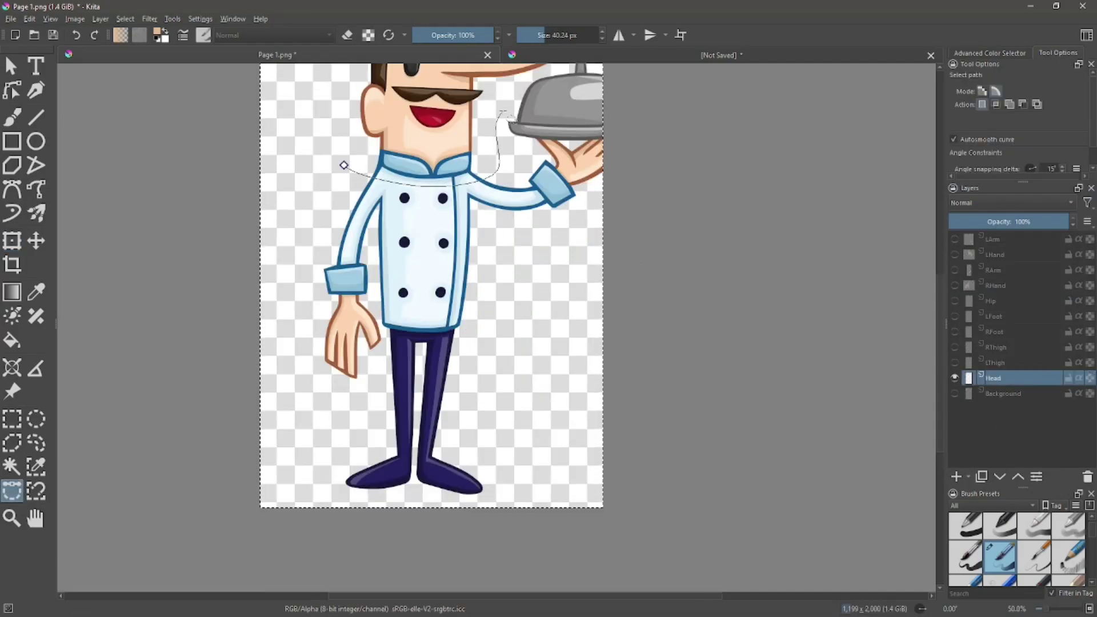
pyautogui.scroll(-1, 501, 111)
pyautogui.click(561, 68)
pyautogui.click(594, 389)
pyautogui.click(246, 359)
pyautogui.click(395, 147)
pyautogui.press('Delete')
pyautogui.hotkey('ctrl', 'a')
pyautogui.moveTo(453, 150); pyautogui.dragTo(453, 327)
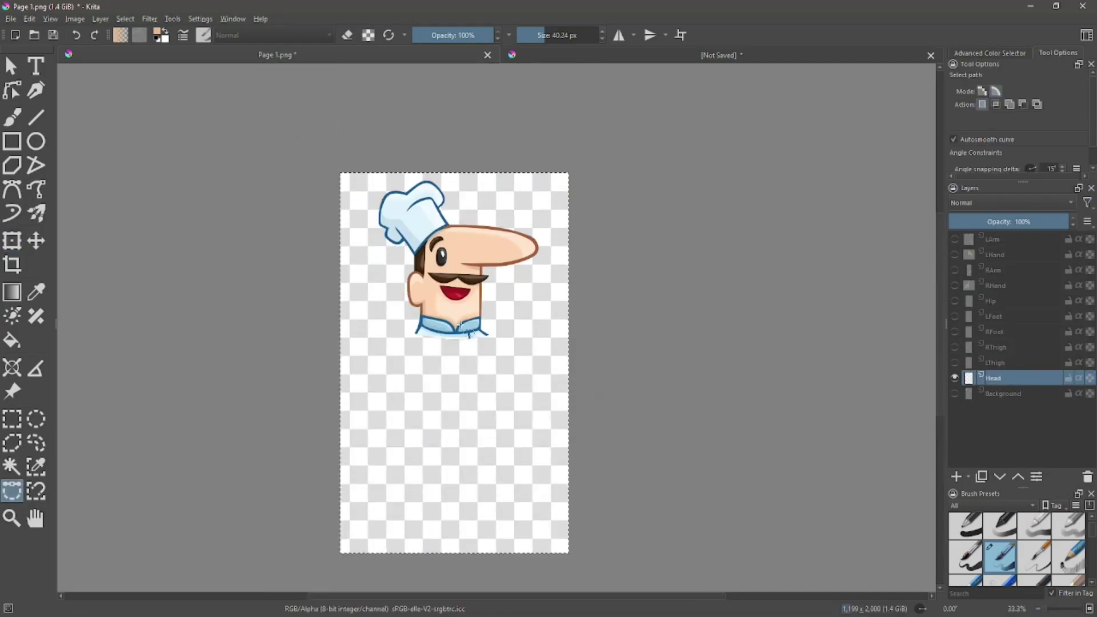
# Delete the shirt remnants below the collar on the Head layer with a curved selection along the collar's lower outline, then clear the selection.
pyautogui.scroll(3, 453, 326)
pyautogui.scroll(1, 351, 292)
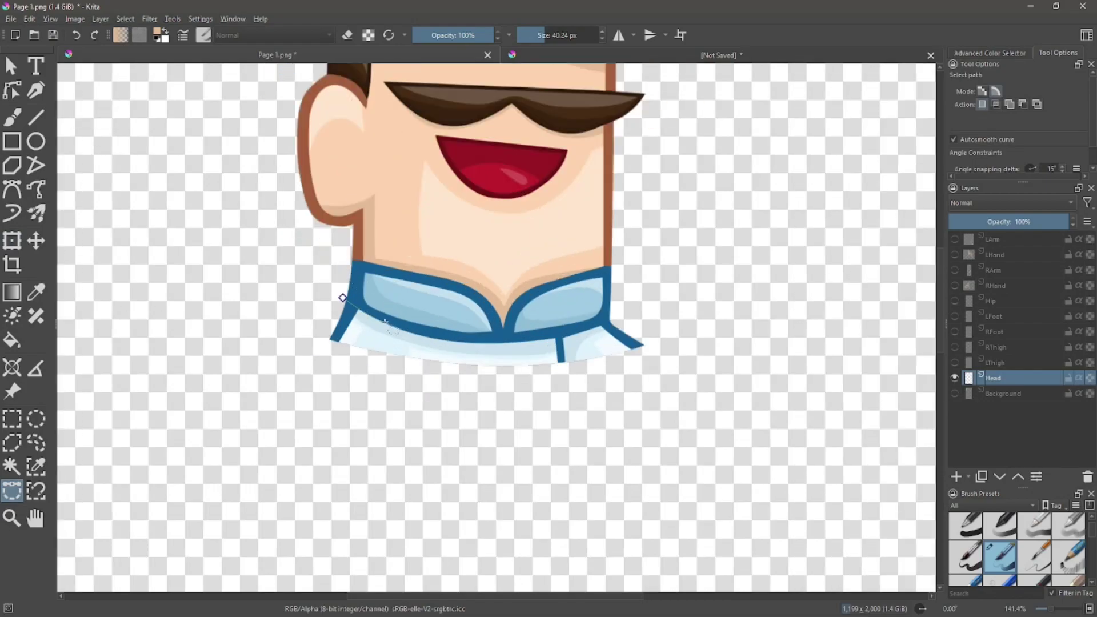
pyautogui.scroll(2, 465, 342)
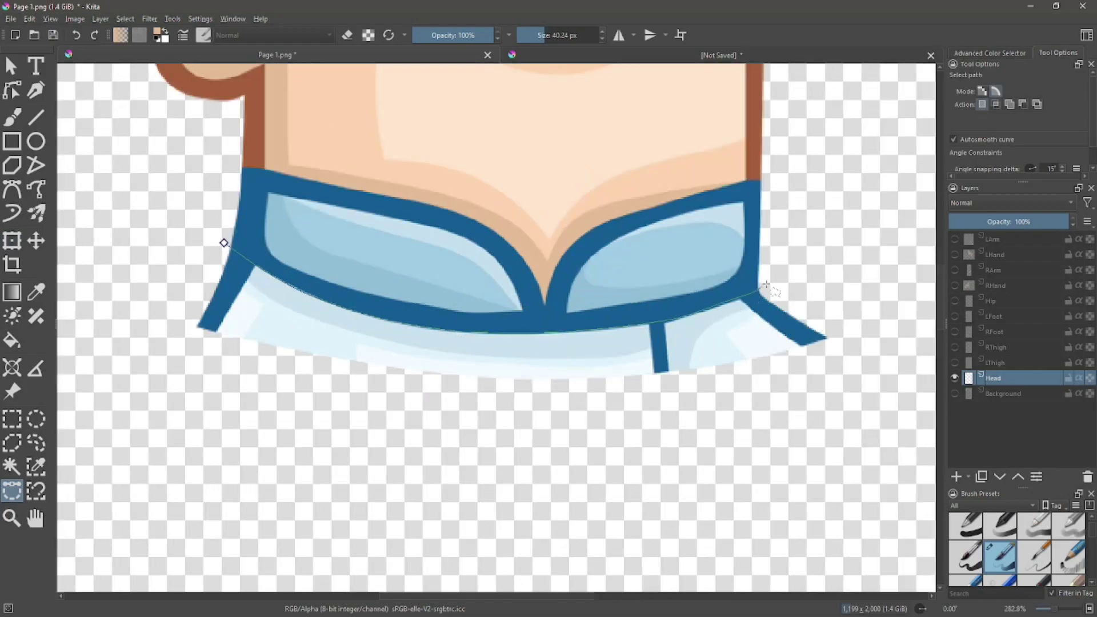
pyautogui.click(870, 366)
pyautogui.click(771, 435)
pyautogui.click(246, 437)
pyautogui.click(163, 279)
pyautogui.click(223, 243)
pyautogui.press('Delete')
pyautogui.hotkey('ctrl', 'shift', 'a')
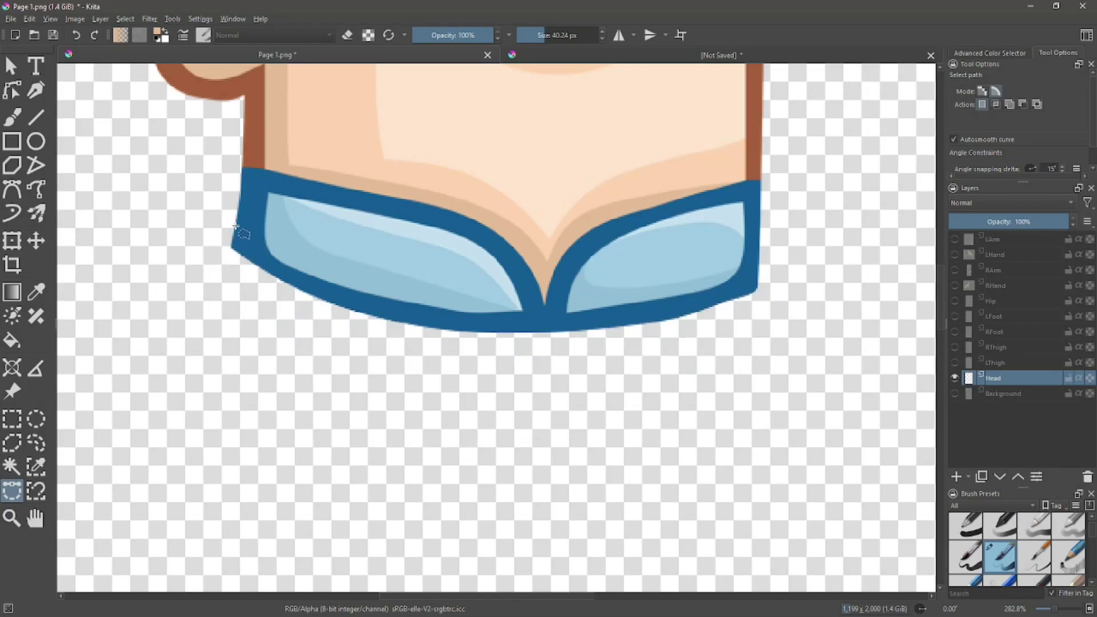
# Trim the collar's outer left edge on the Head layer by deleting a small curved selection.
pyautogui.click(194, 196)
pyautogui.click(234, 215)
pyautogui.press('Delete')
pyautogui.hotkey('ctrl', 'a')
pyautogui.scroll(-4, 428, 407)
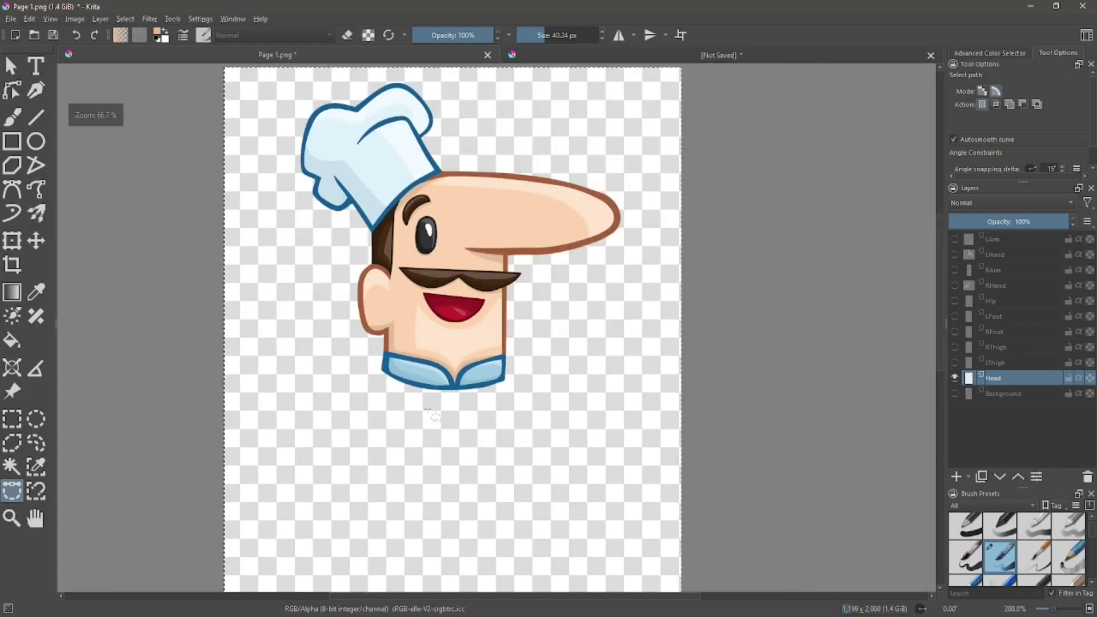
# Show the Hip layer at reduced opacity as a guide and make the Head layer active.
pyautogui.click(954, 301)
pyautogui.scroll(2, 704, 368)
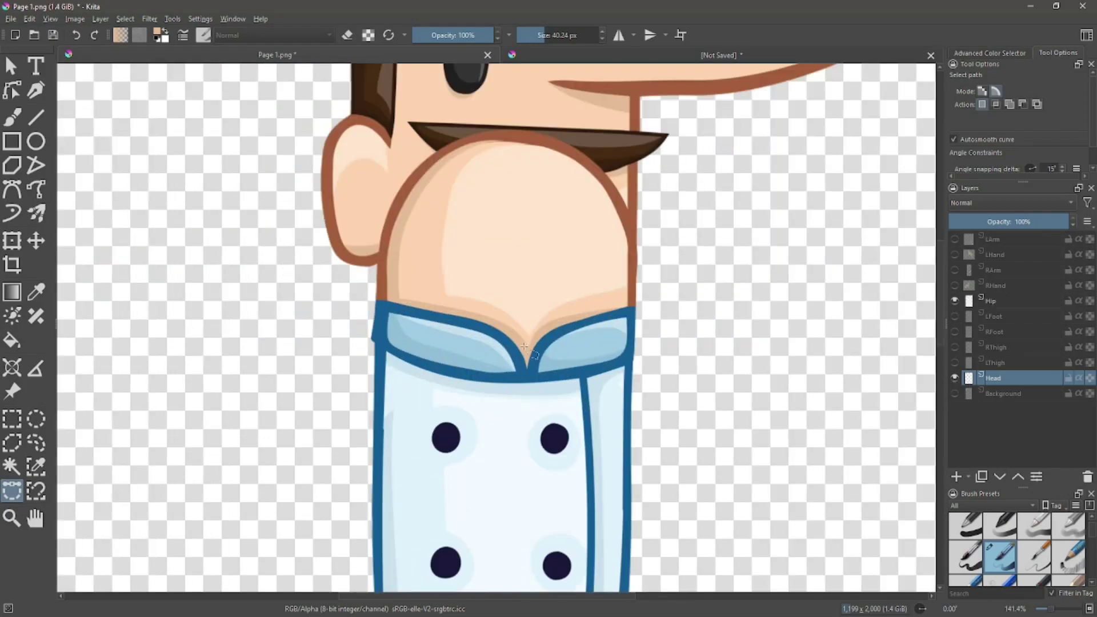
pyautogui.click(988, 302)
pyautogui.click(1017, 221)
pyautogui.click(992, 378)
# Round the collar's lower left corner on the Head layer by erasing within a curved selection, then clear the selection.
pyautogui.scroll(2, 377, 315)
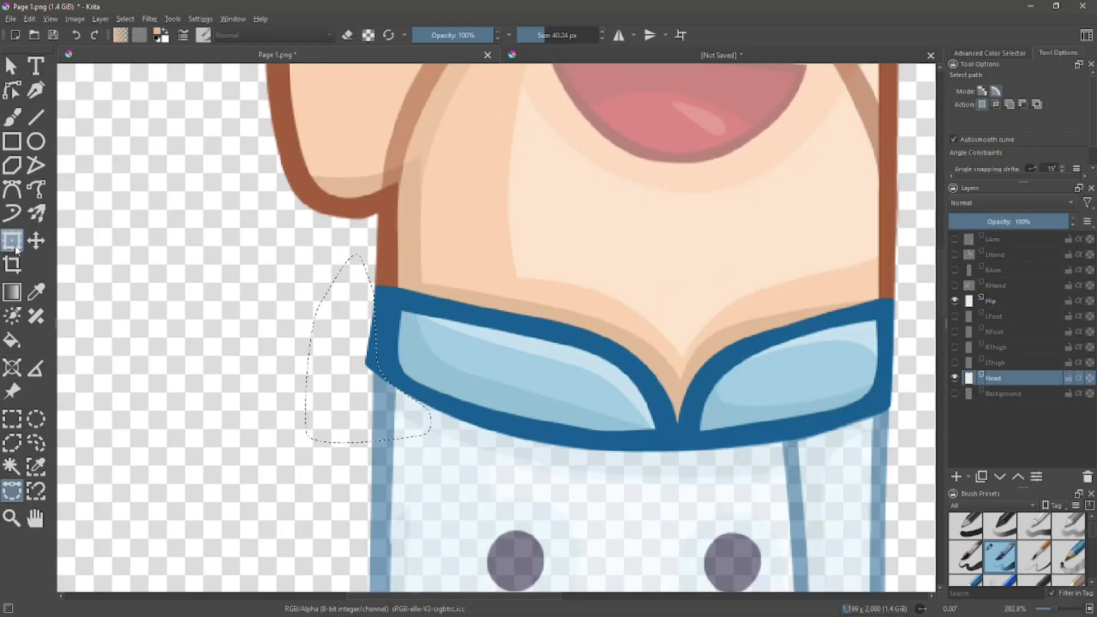
pyautogui.click(11, 117)
pyautogui.press('e')
pyautogui.hotkey('ctrl', 'shift', 'a')
pyautogui.moveTo(374, 314)
pyautogui.mouseDown()
pyautogui.moveTo(405, 523)
pyautogui.moveTo(187, 311)
pyautogui.mouseUp()
# Trim the collar's lower right corner within a curved selection and restore the Hip layer's opacity to 100%.
pyautogui.click(12, 490)
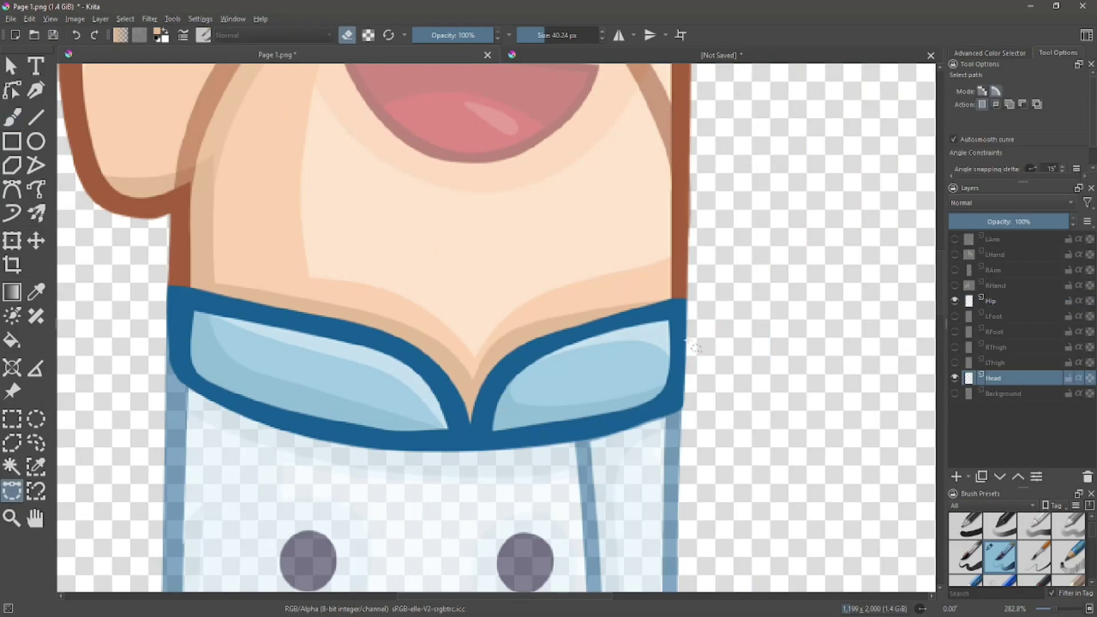
pyautogui.press('b')
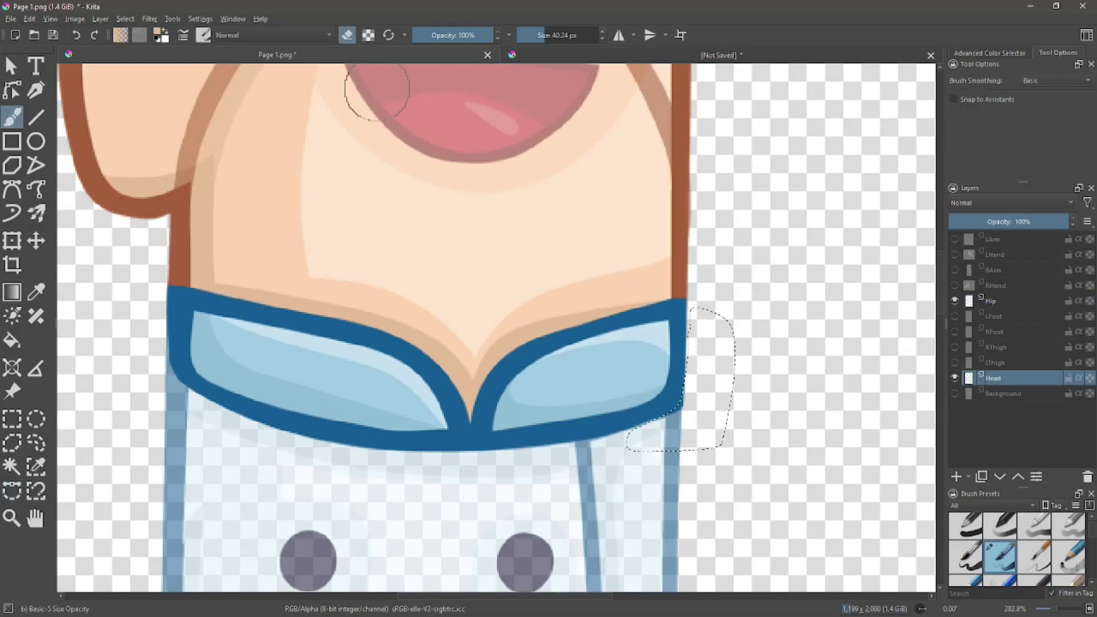
pyautogui.click(1000, 299)
pyautogui.scroll(-3, 852, 295)
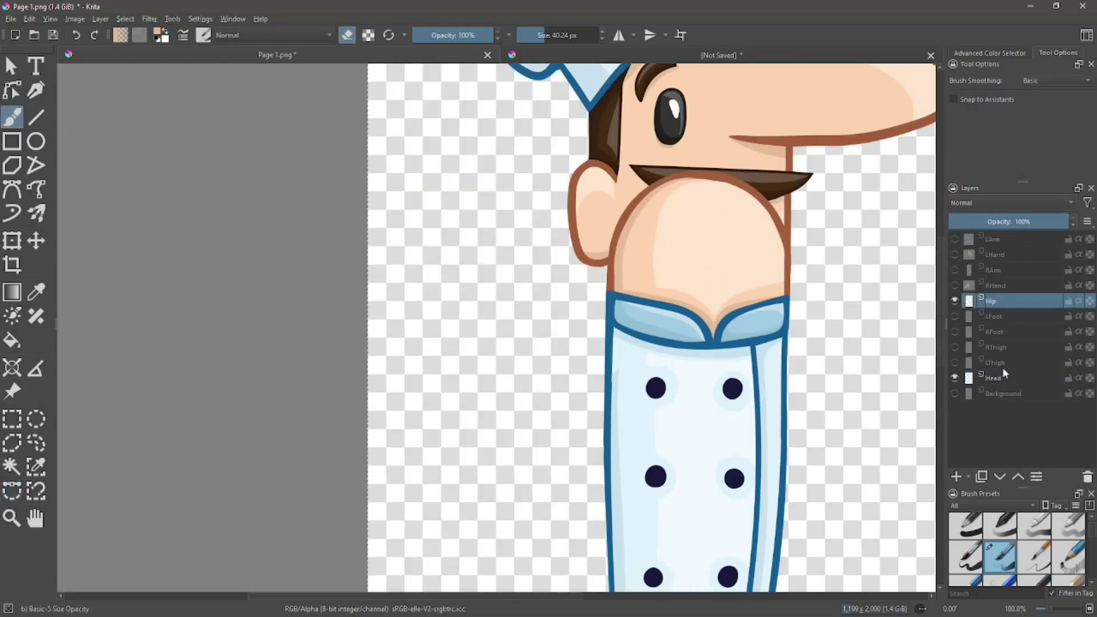
# Move the Head layer to the top of the layer stack.
pyautogui.click(996, 378)
pyautogui.doubleClick(1018, 476)
pyautogui.tripleClick(1018, 476)
pyautogui.doubleClick(1018, 475)
pyautogui.doubleClick(1018, 476)
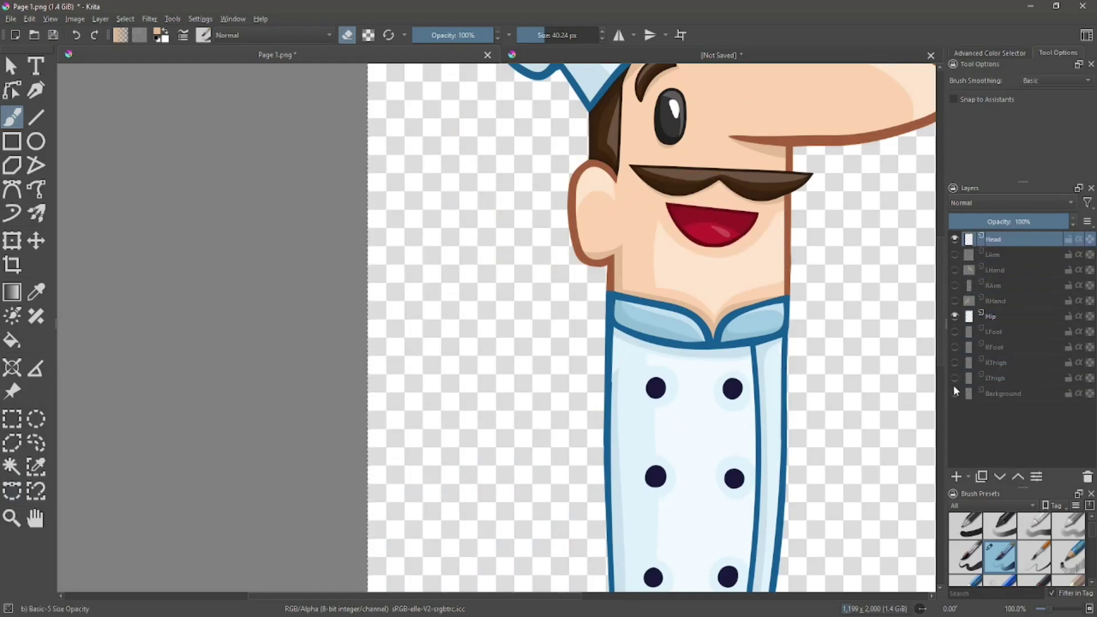
# Show all the body-part layers together, keeping the Background layer hidden.
pyautogui.click(954, 316)
pyautogui.scroll(-2, 869, 319)
pyautogui.moveTo(771, 400); pyautogui.dragTo(525, 379)
pyautogui.scroll(-1, 605, 386)
pyautogui.moveTo(955, 255); pyautogui.dragTo(955, 378)
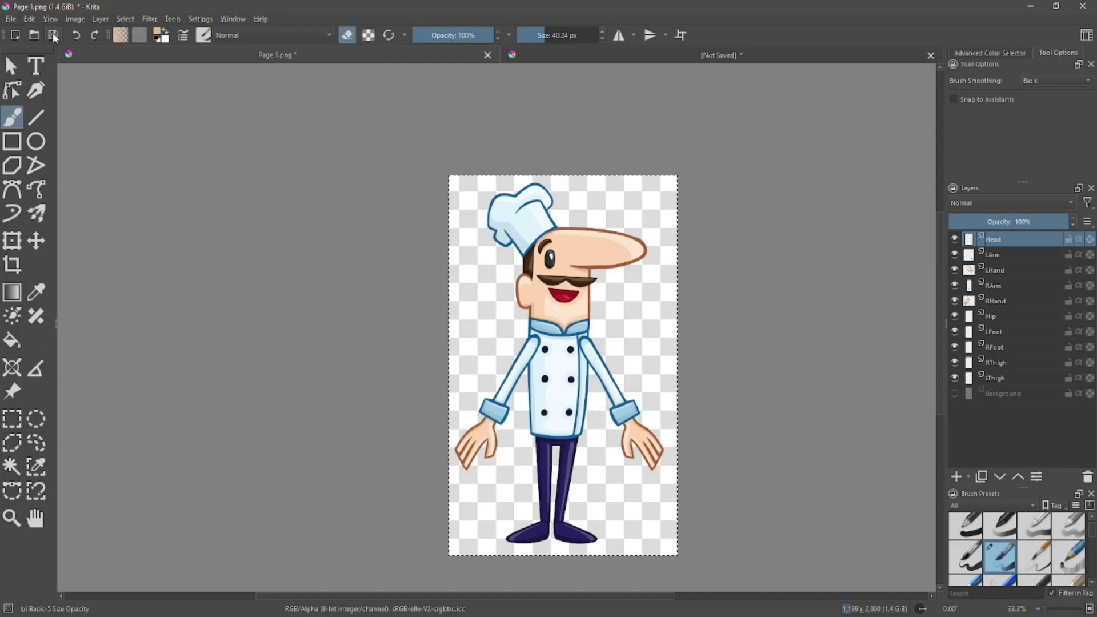
# Save the layered chef as a Photoshop image named Chef 2.psd in the chef 00 folder.
pyautogui.click(10, 18)
pyautogui.click(37, 89)
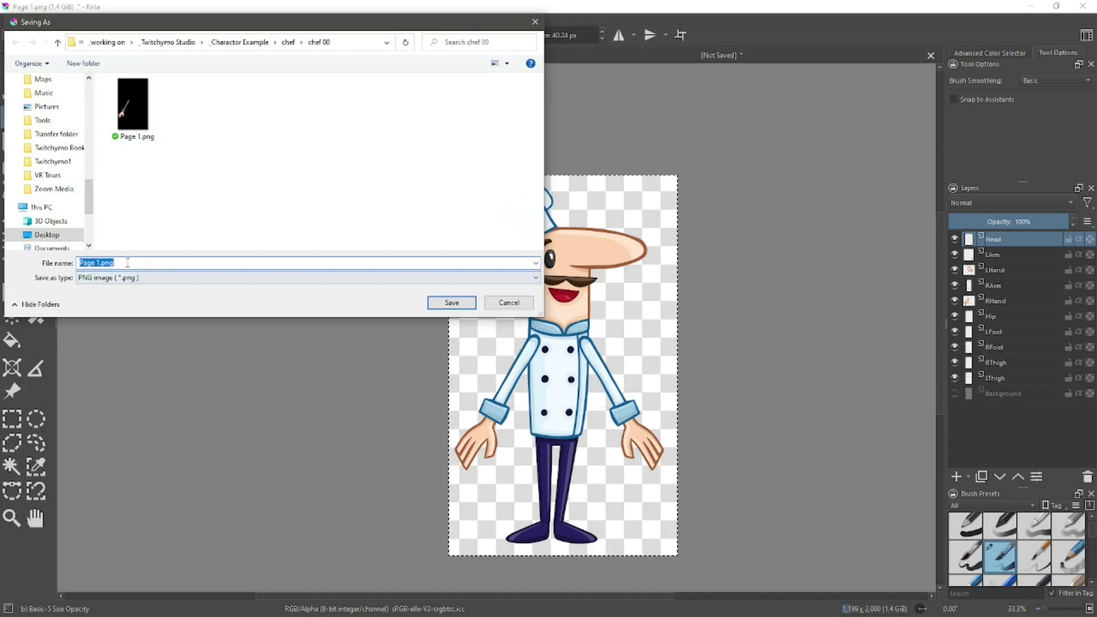
pyautogui.click(286, 280)
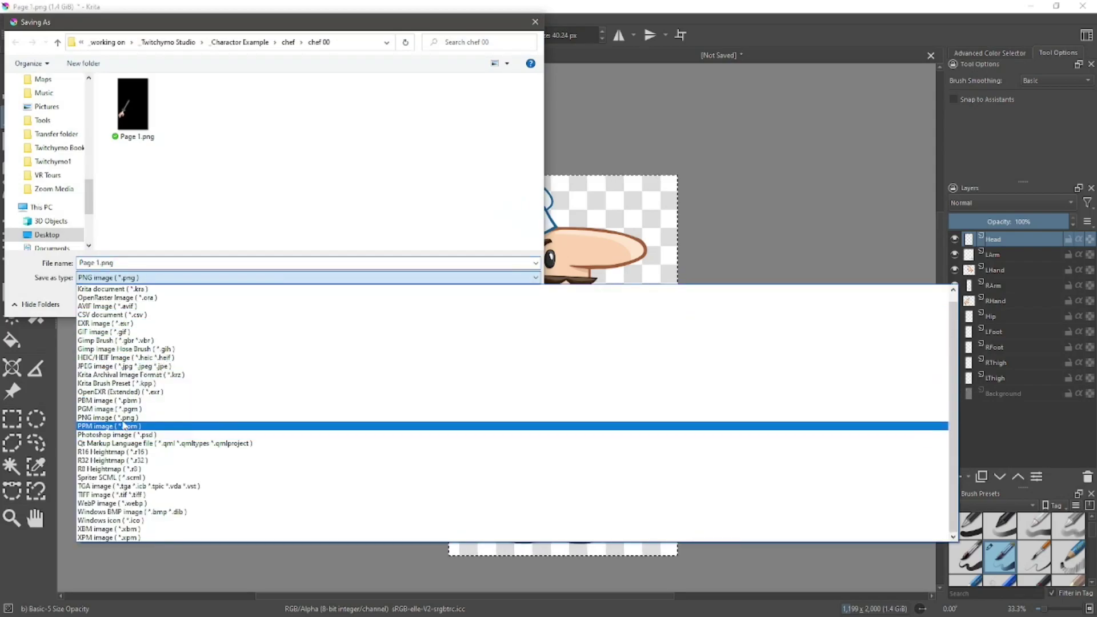
pyautogui.click(122, 434)
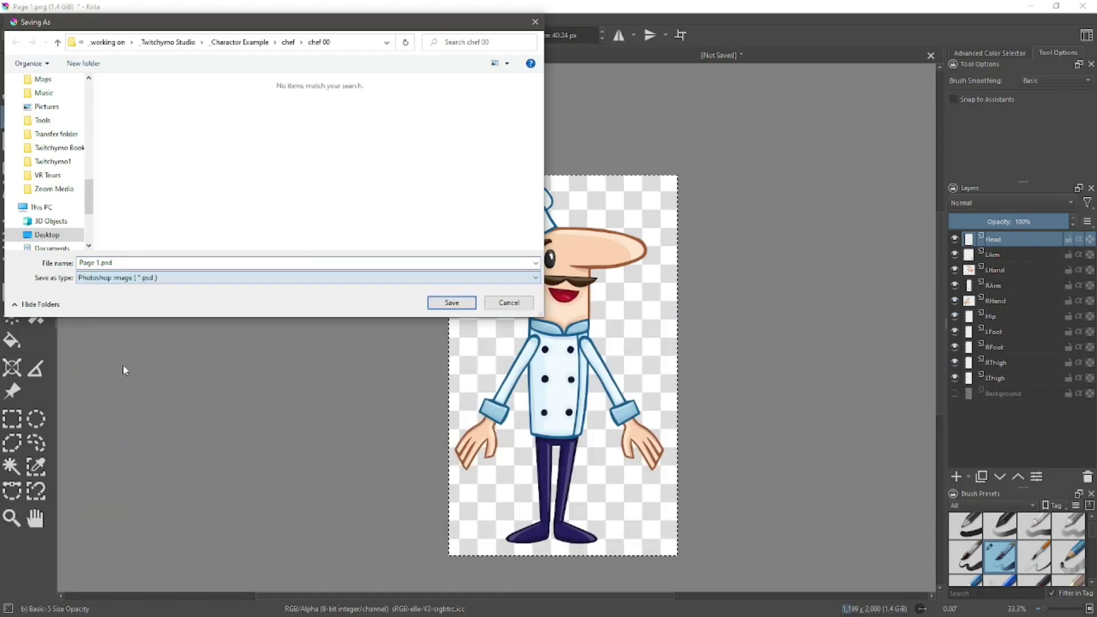
pyautogui.click(99, 263)
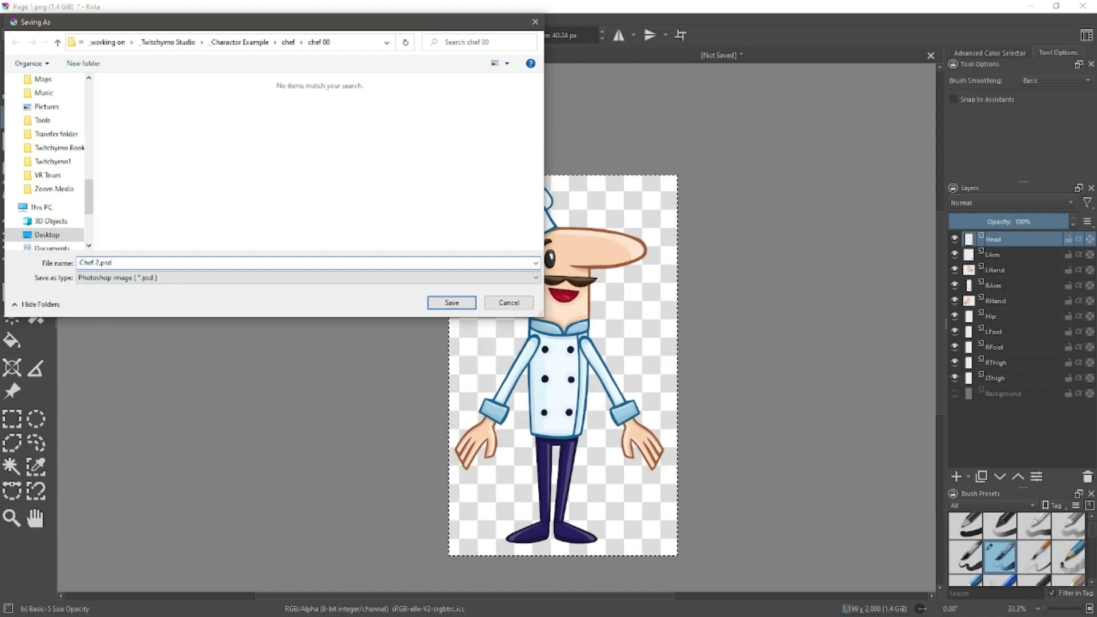
pyautogui.click(450, 303)
pyautogui.click(708, 342)
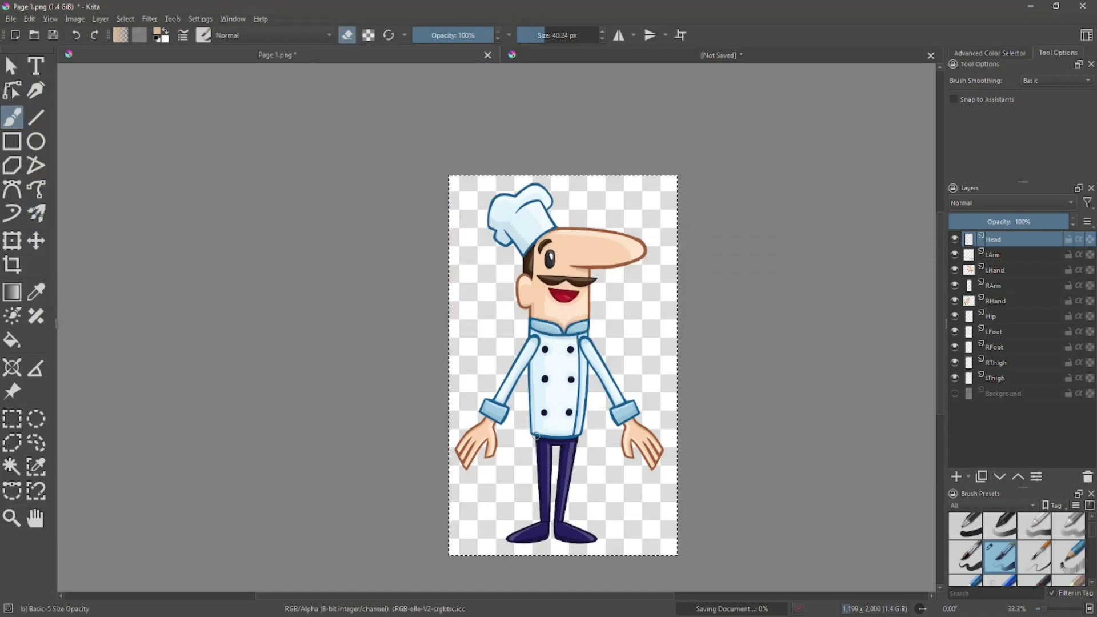